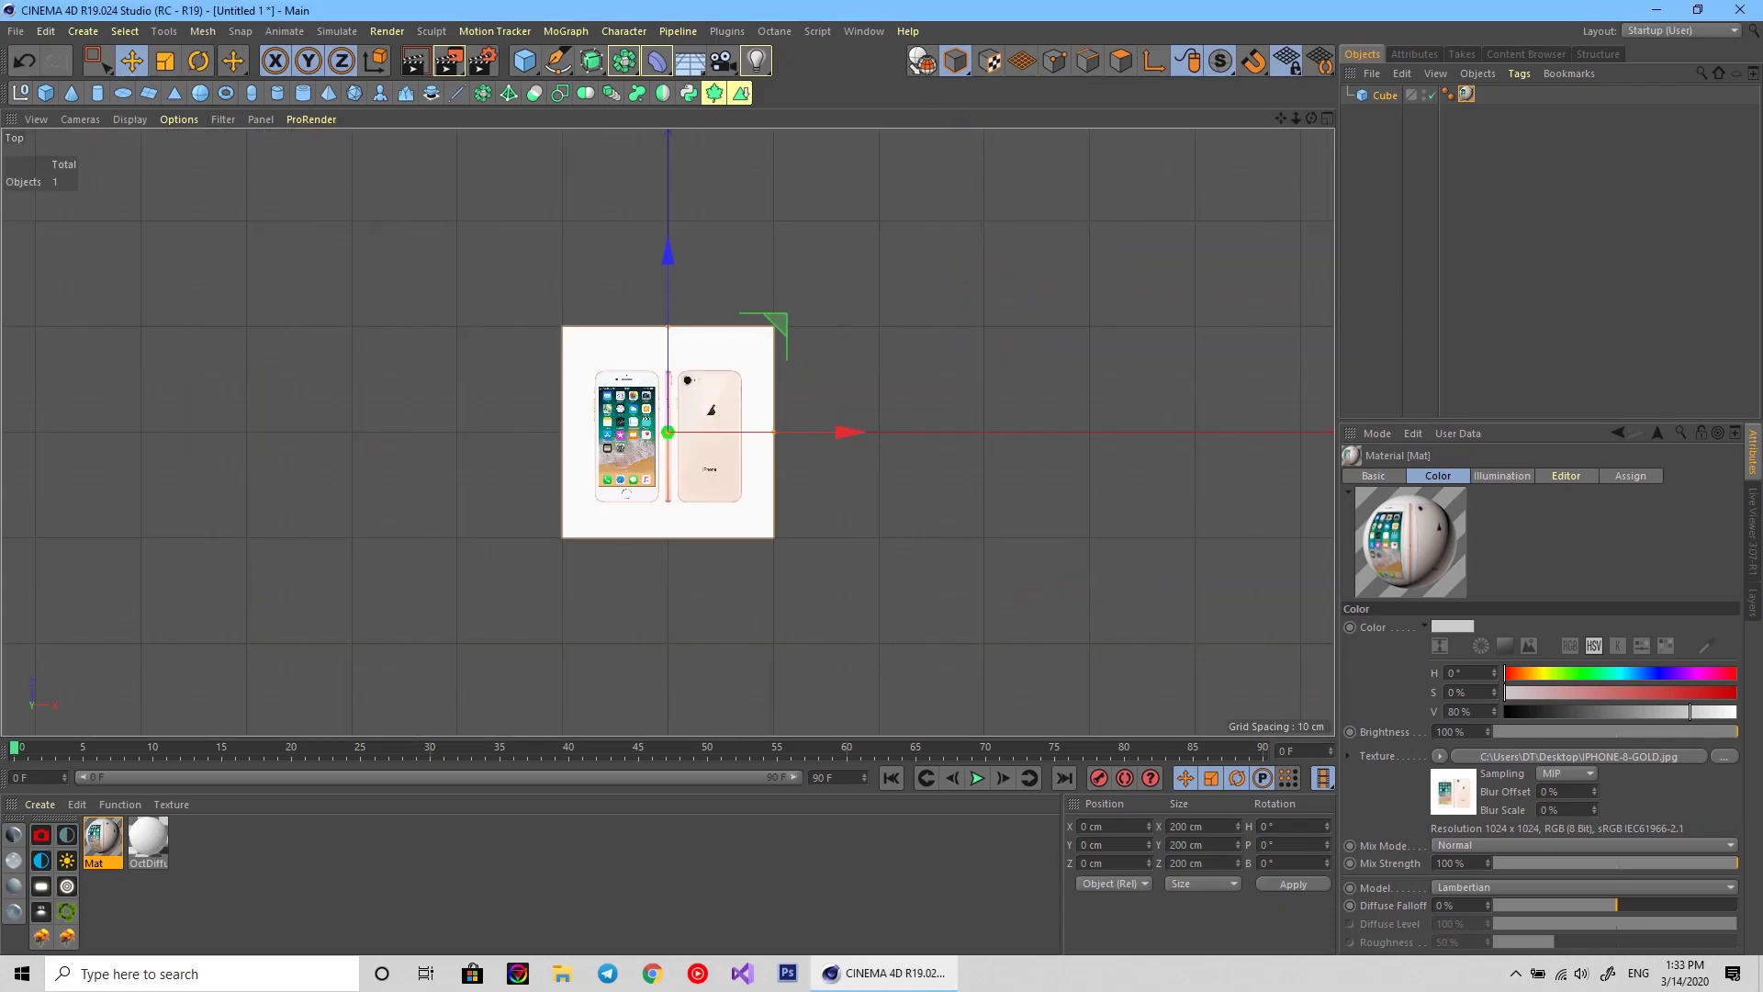
Zoom in on the rounded phone body Cube.1, sized about 57.4 × 5.7 × 121.8 cm.
{"action": "scroll", "coordinate": [686, 410], "scroll_direction": "up", "scroll_amount": 5}
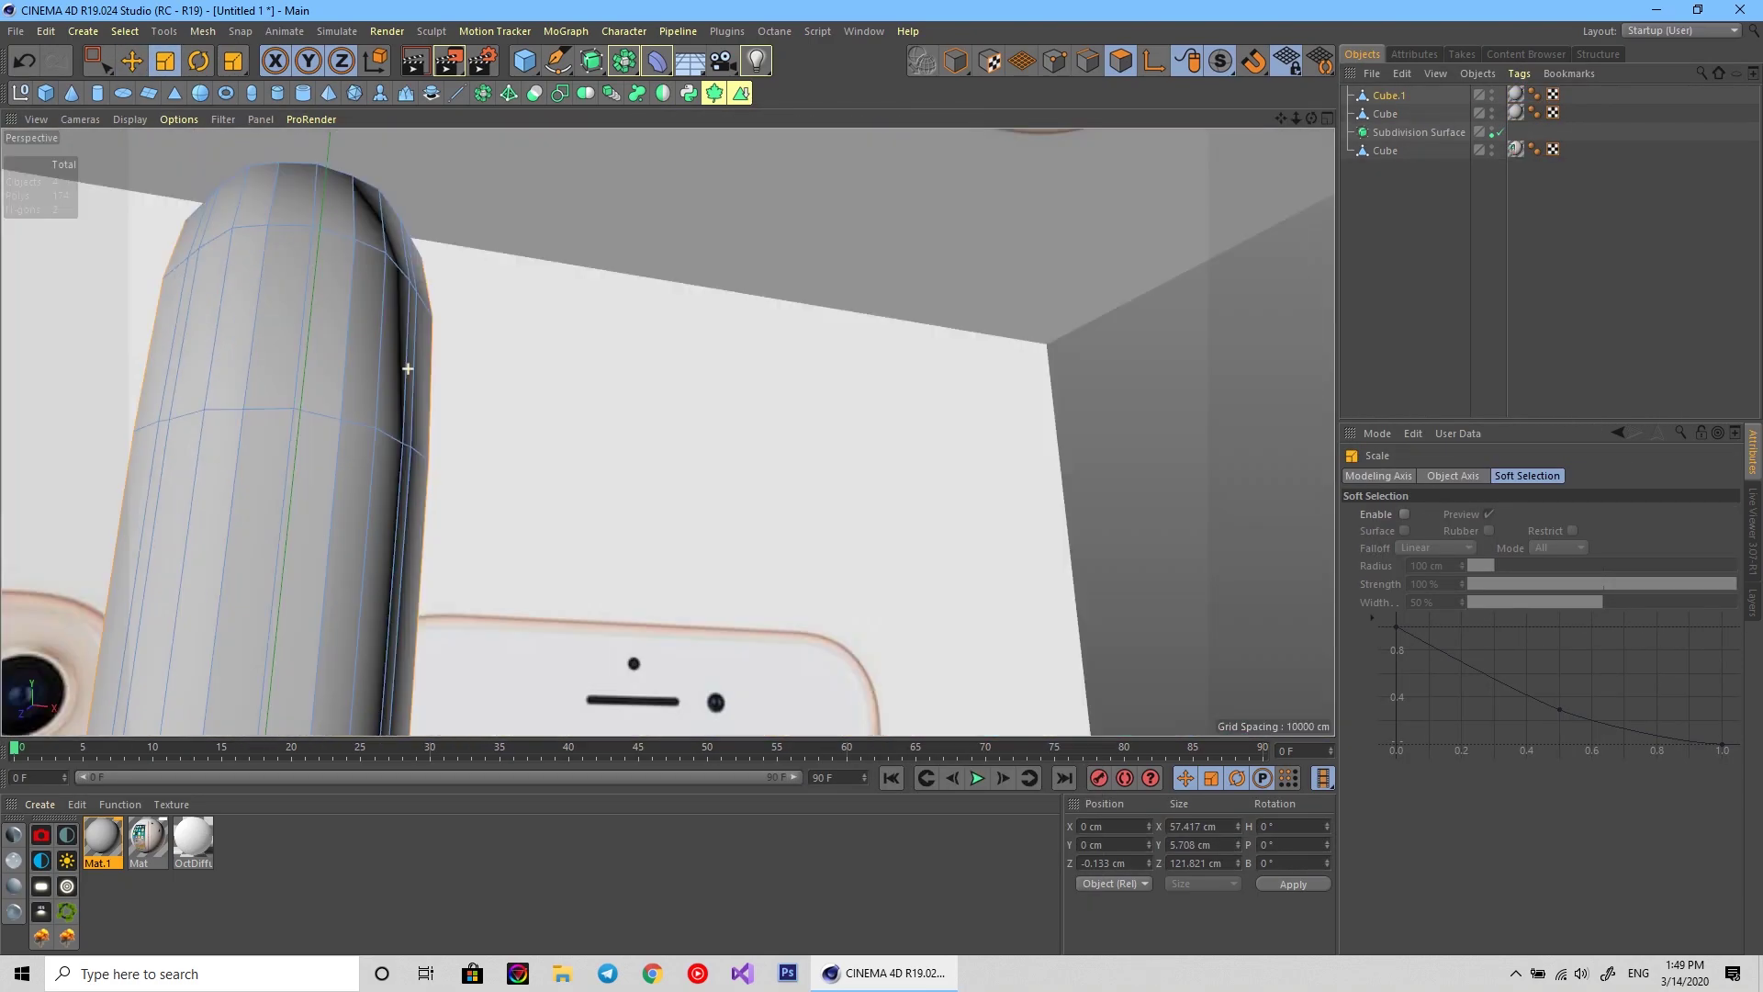
Bring up the mesh commands on the phone body to start cutting it in half.
{"action": "right_click", "coordinate": [606, 191]}
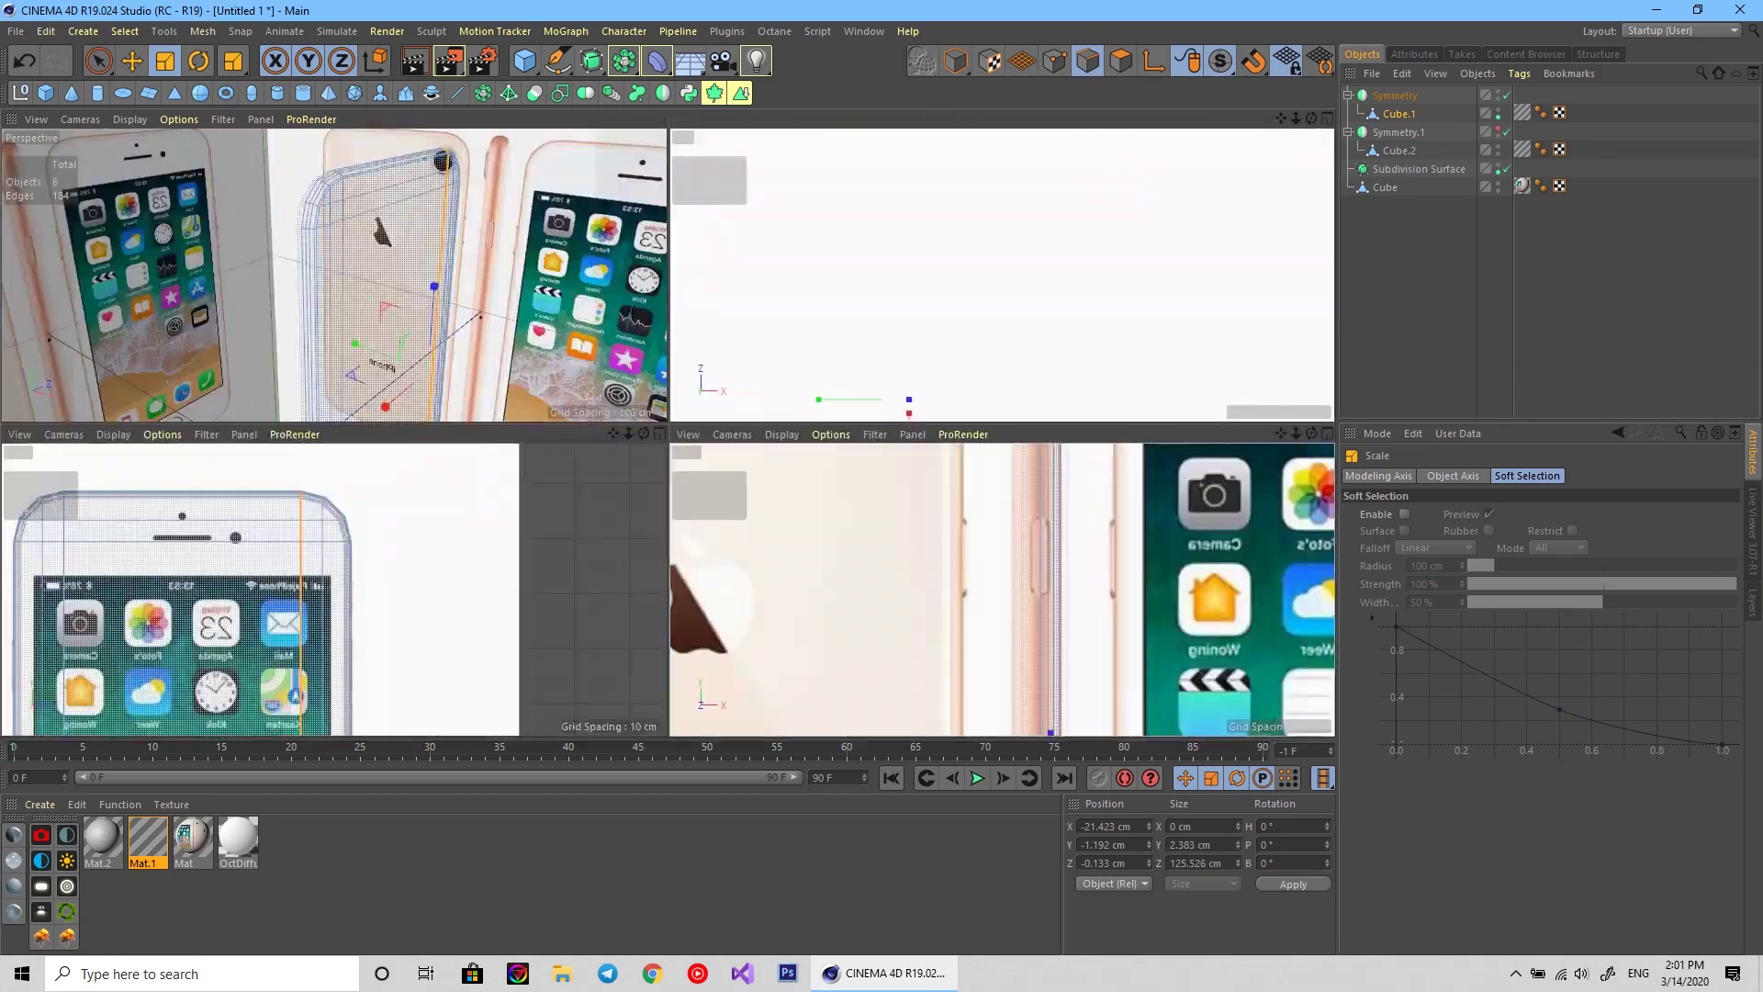
Slide the first loop cut into place and check it in the perspective and side views.
{"action": "key", "text": "e"}
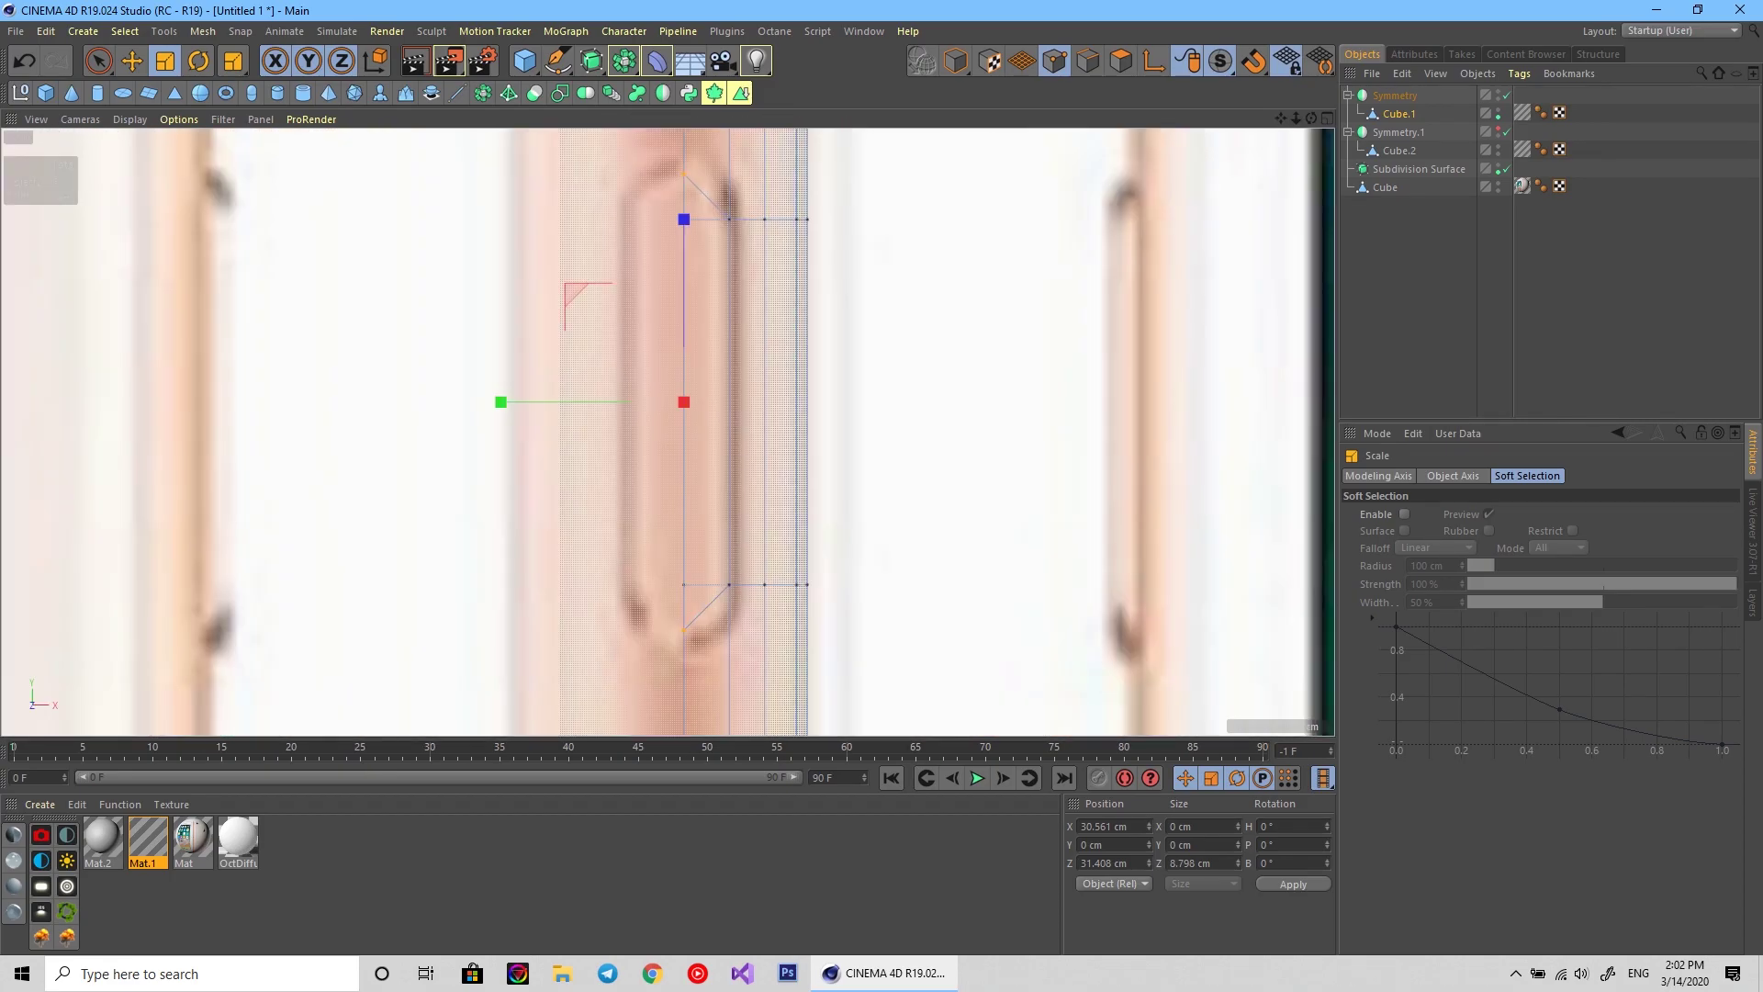
{"action": "key", "text": "F1"}
{"action": "key", "text": "F3"}
{"action": "scroll", "coordinate": [654, 326], "scroll_direction": "up", "scroll_amount": 5}
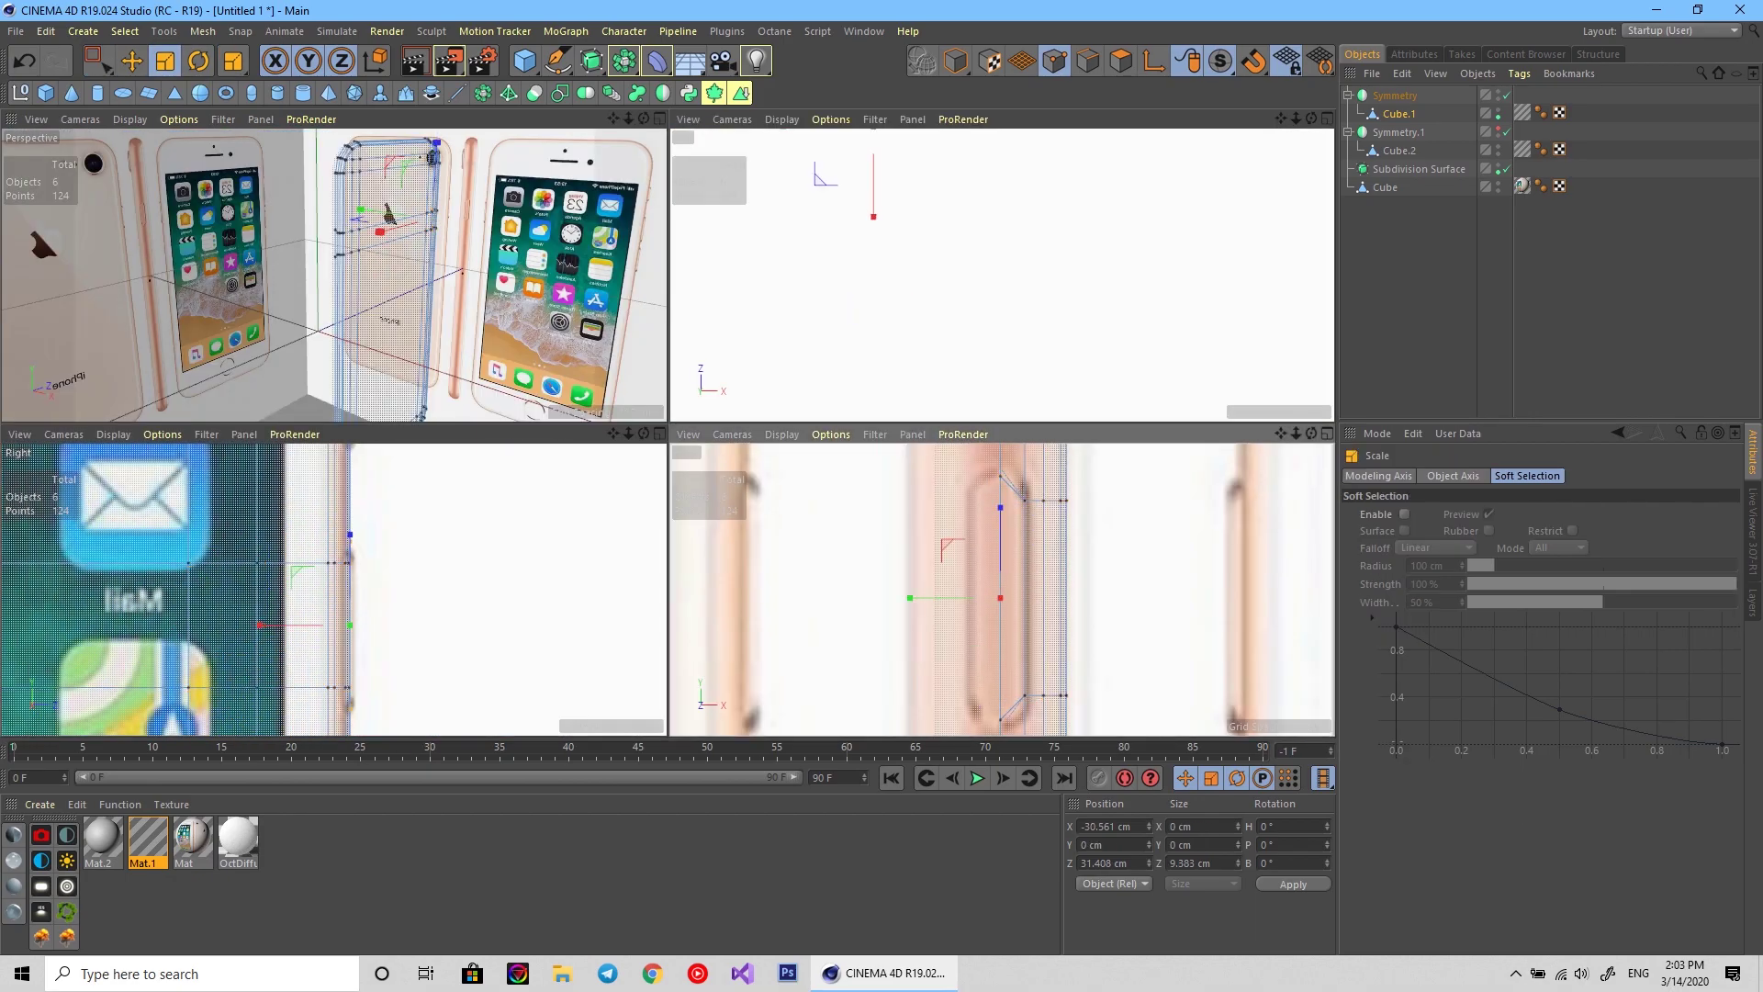
{"action": "key", "text": "F1"}
{"action": "key", "text": "F5"}
Add another edge loop in the Right view and move it to the button edge.
{"action": "key", "text": "k"}
{"action": "key", "text": "l"}
{"action": "key", "text": "F3"}
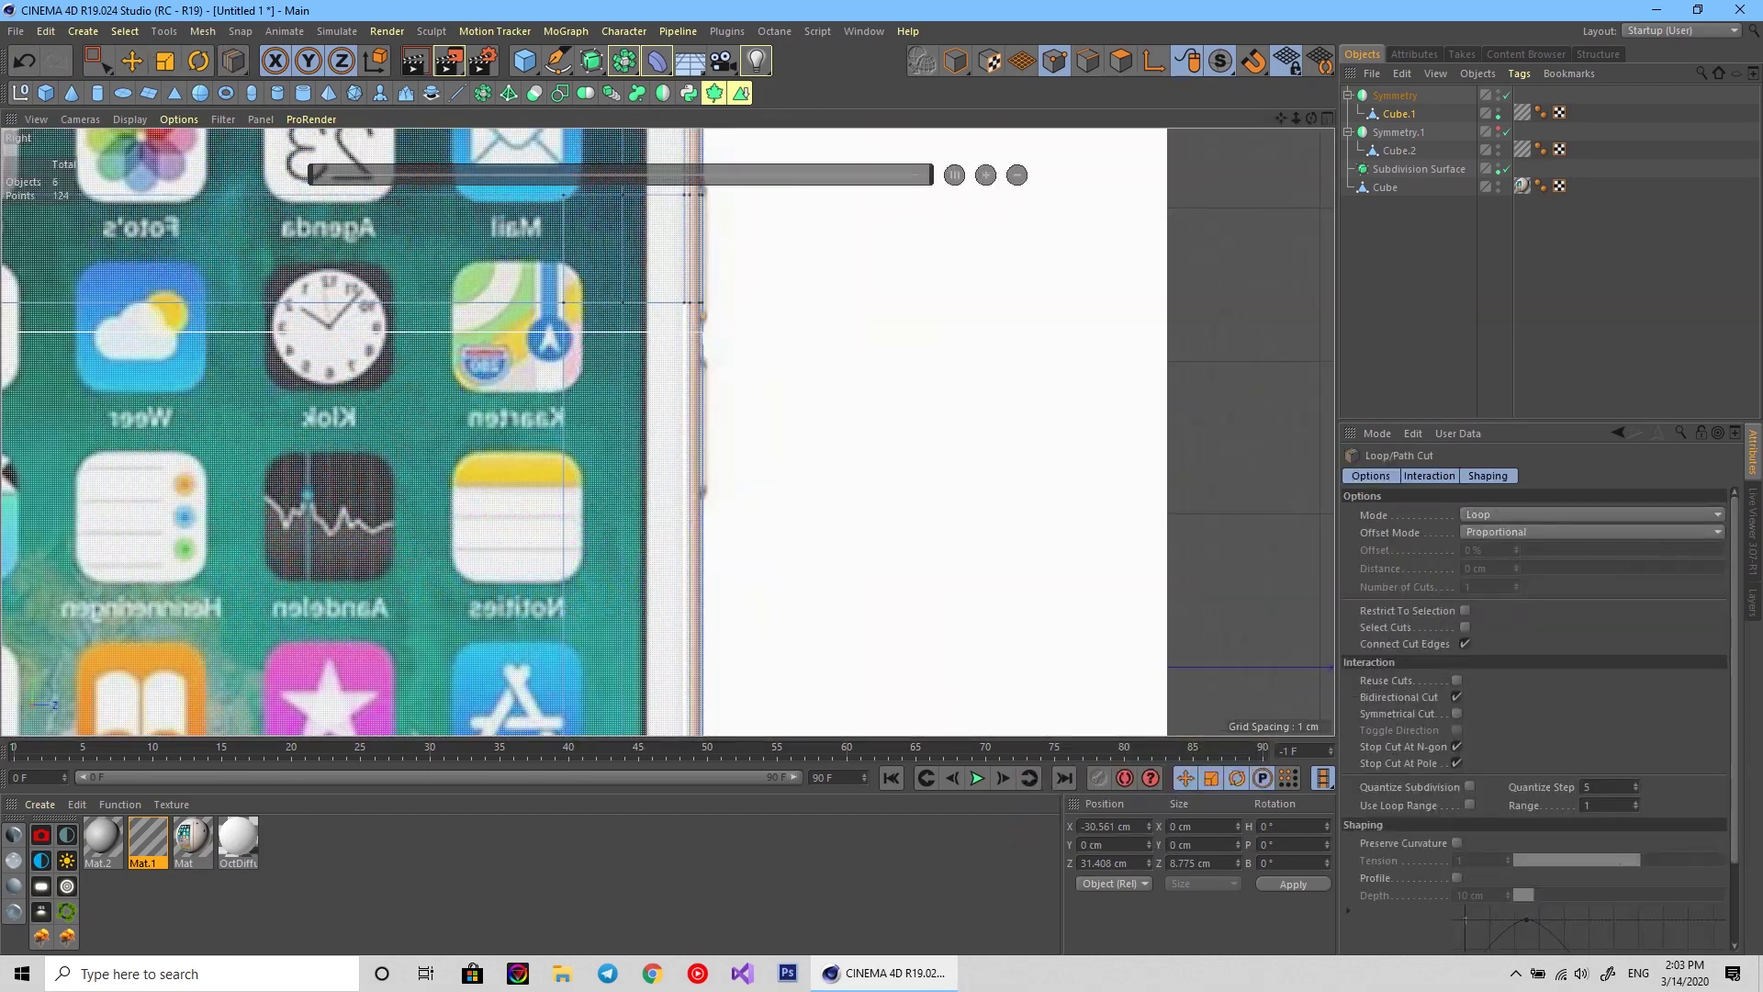
{"action": "key", "text": "e"}
{"action": "scroll", "coordinate": [528, 432], "scroll_direction": "up", "scroll_amount": 2}
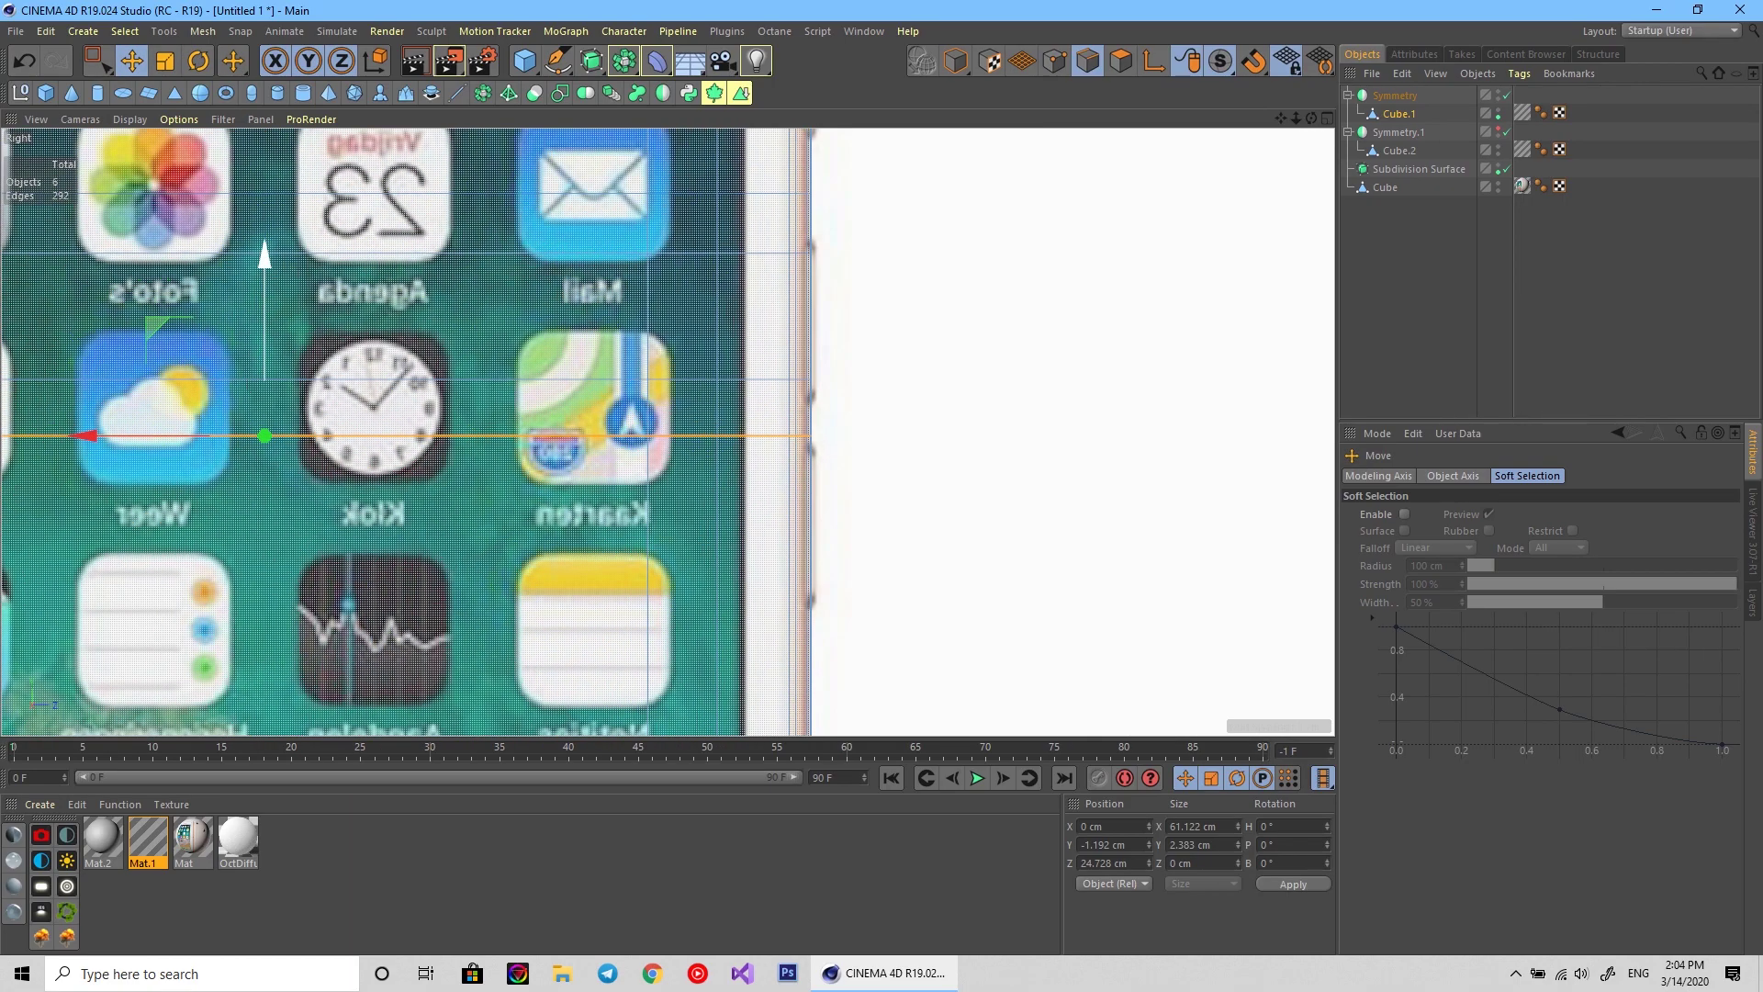
{"action": "key", "text": "e"}
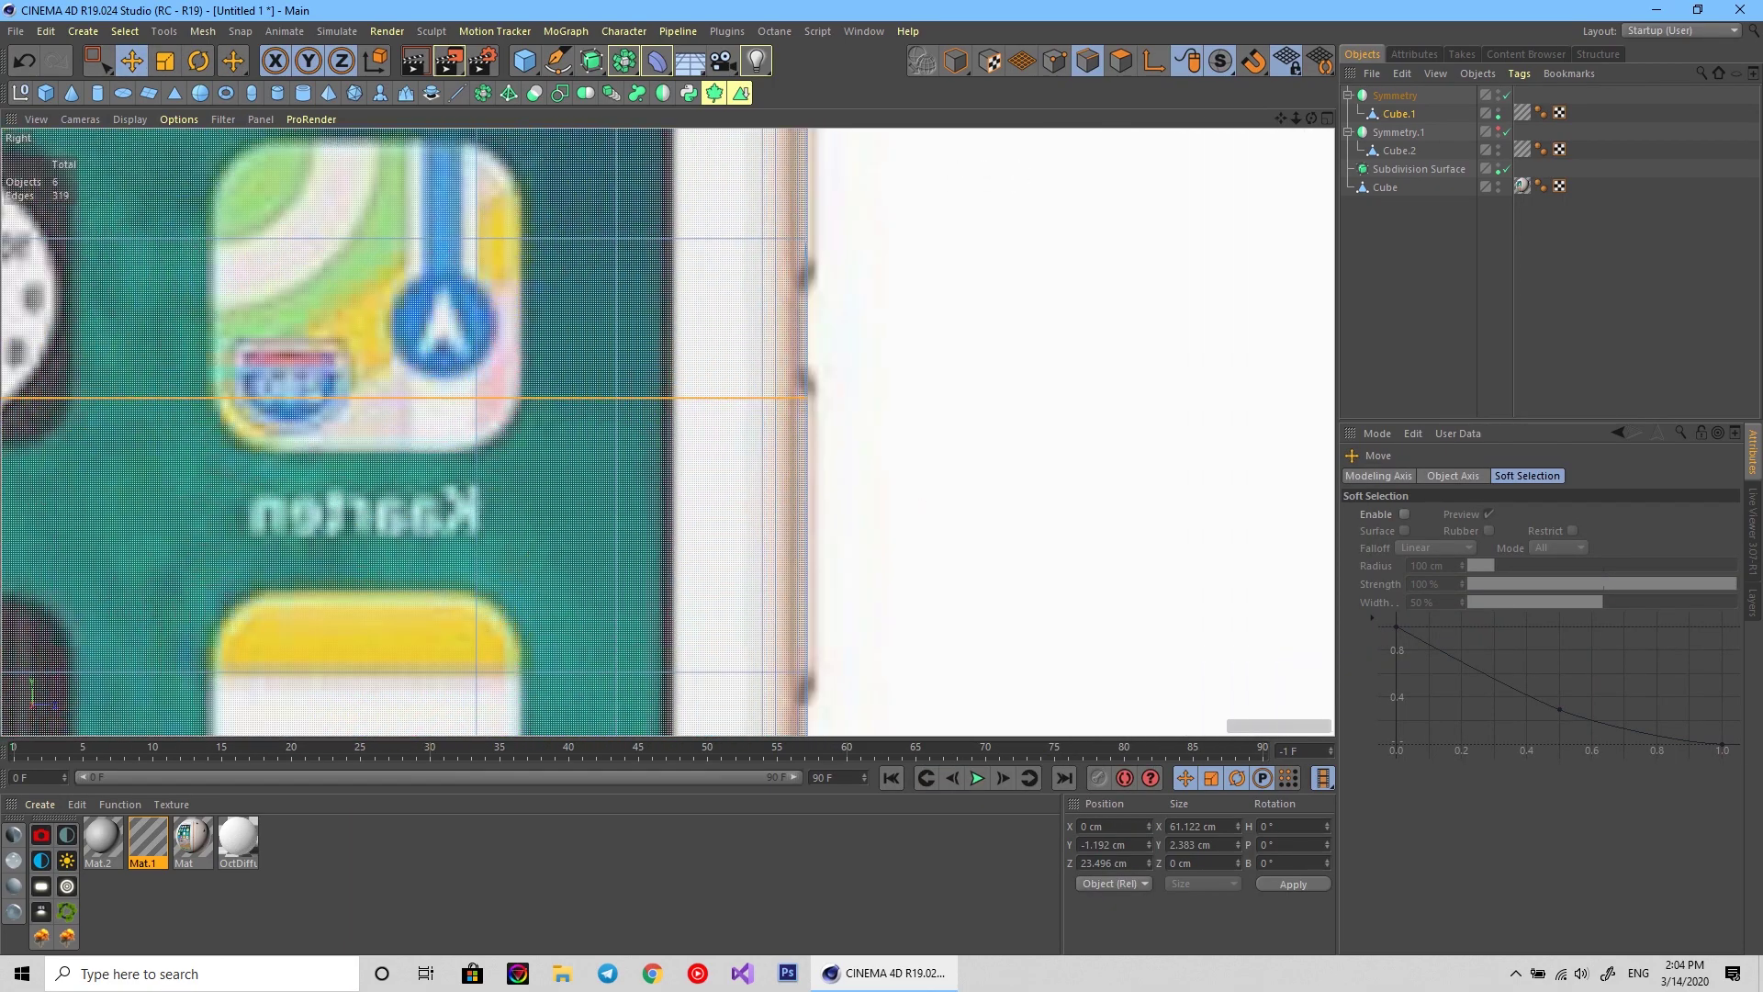
Box-select part of the side frame mesh and prepare to scale it.
{"action": "key", "text": "0"}
{"action": "scroll", "coordinate": [643, 431], "scroll_direction": "down", "scroll_amount": 3}
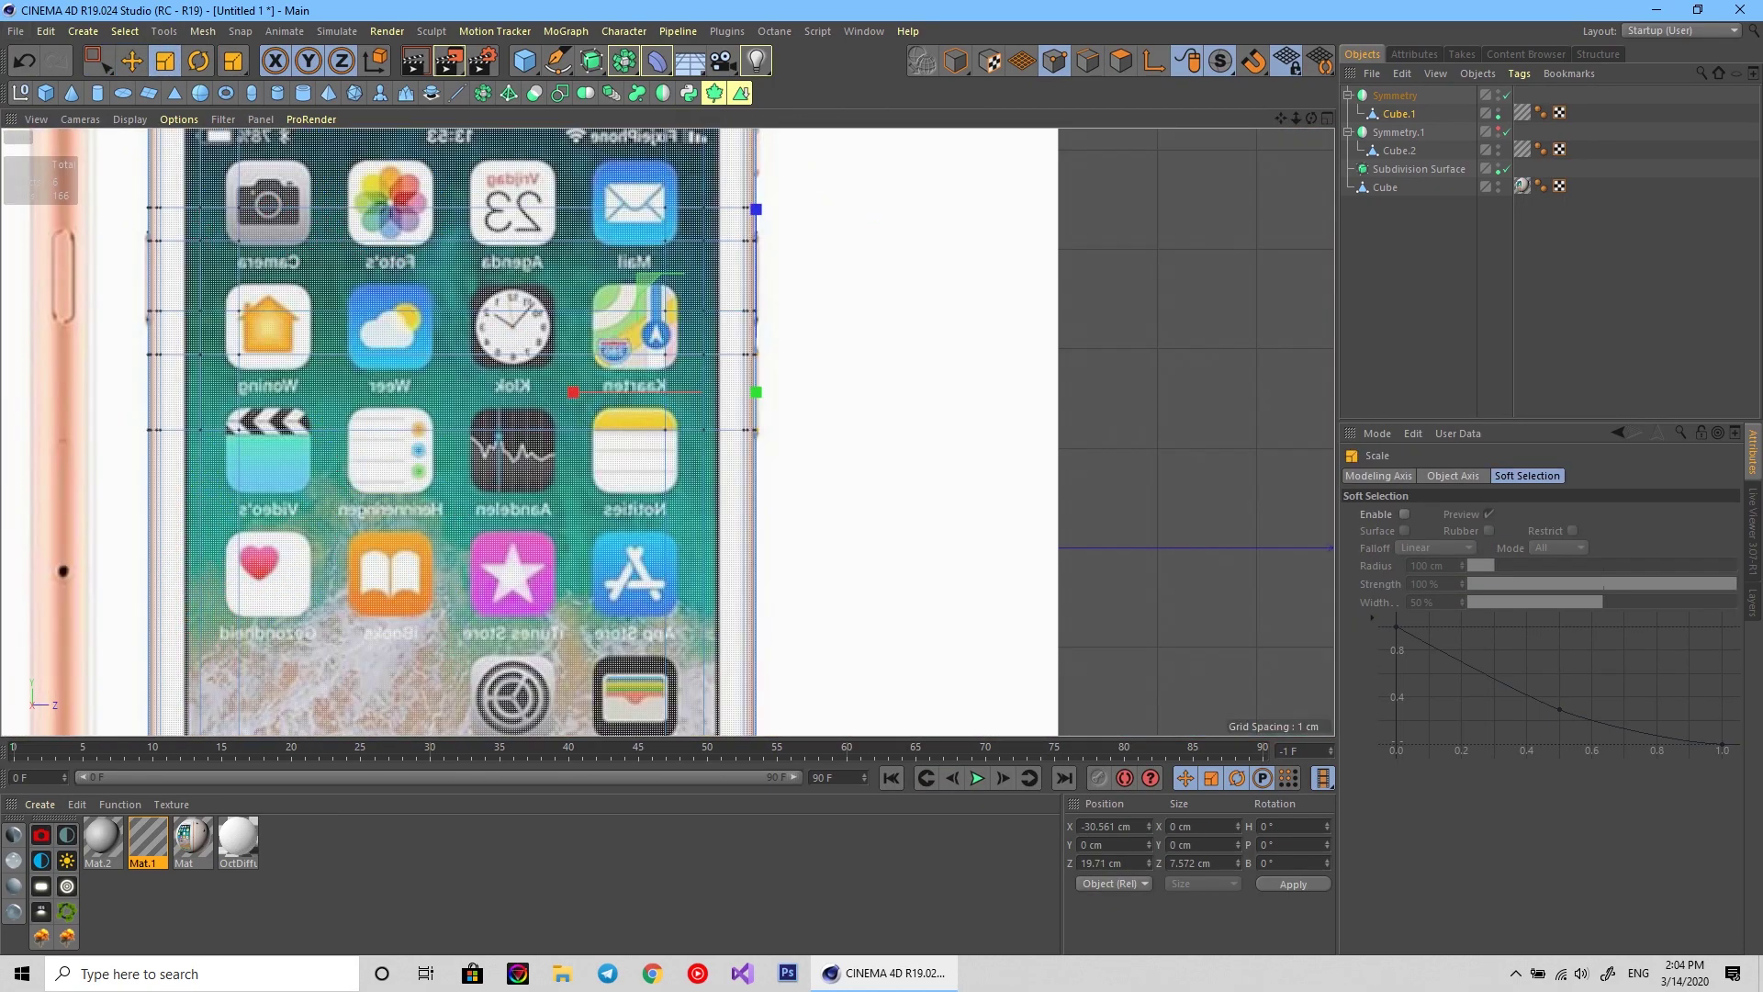
{"action": "middle_click", "coordinate": [677, 505]}
{"action": "middle_click", "coordinate": [677, 505]}
{"action": "key", "text": "t"}
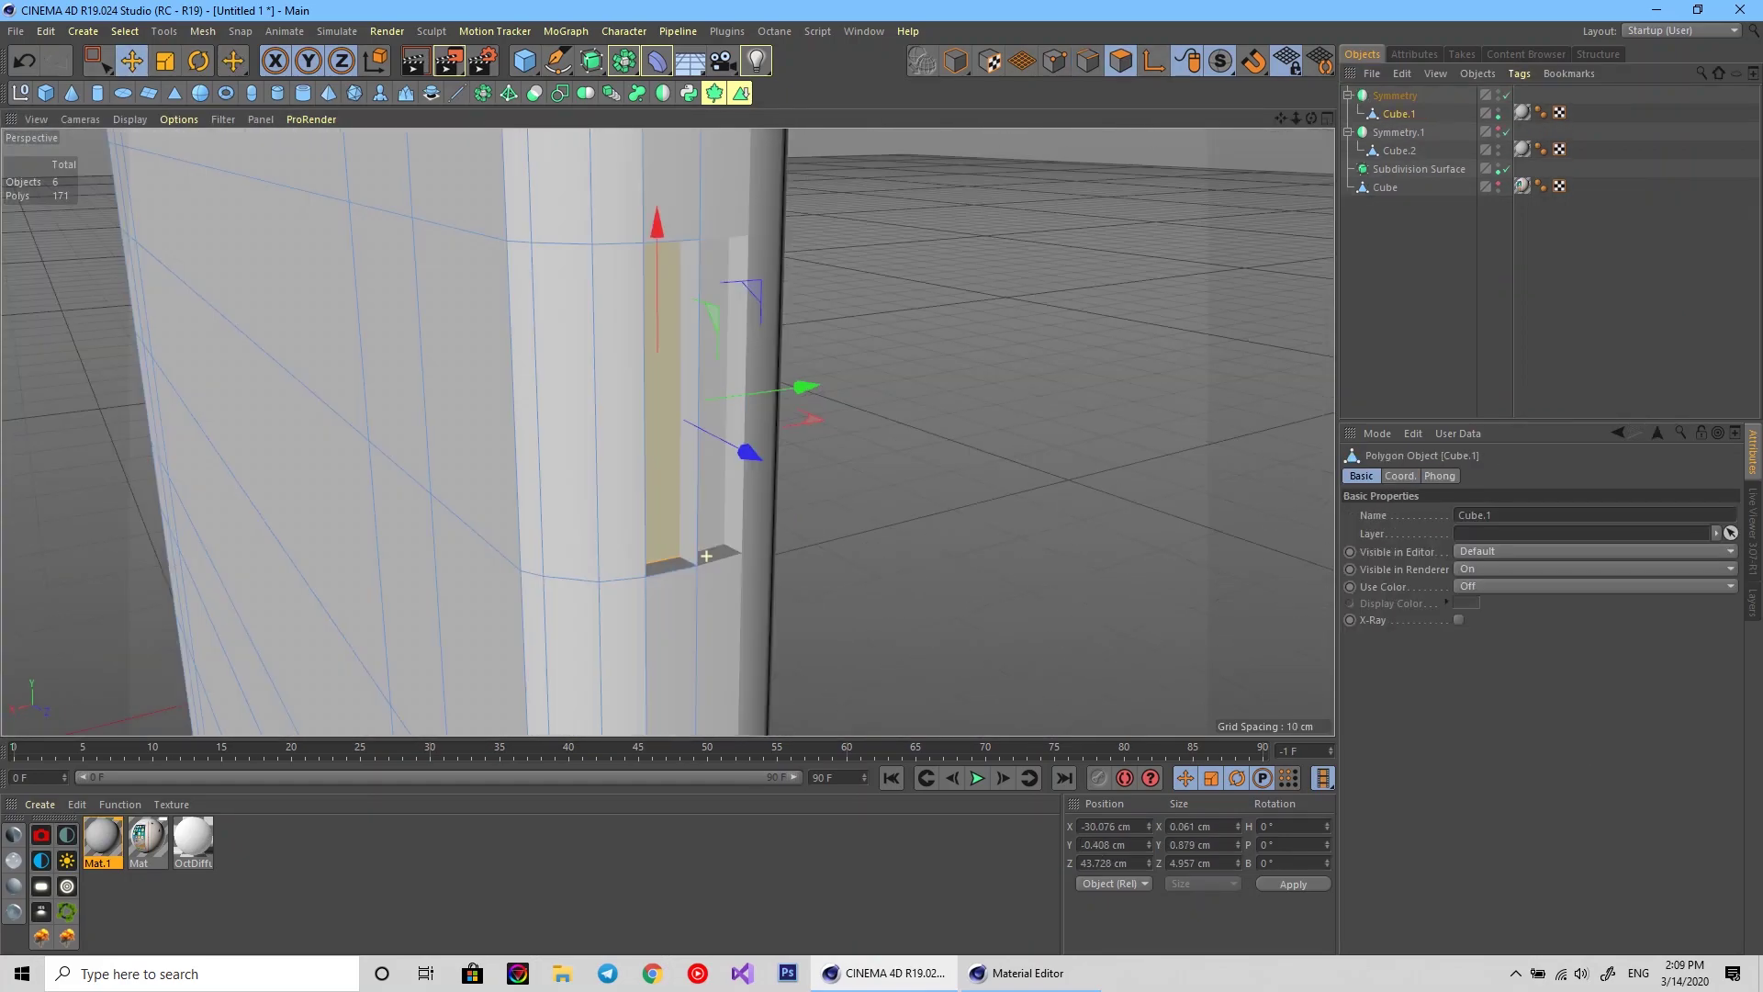
Extrude the selected side polygons of Cube.1 inward 0.38 cm to form the button recess.
{"action": "mouse_move", "coordinate": [706, 556]}
{"action": "left_mouse_down", "text": "alt"}
{"action": "mouse_move", "coordinate": [677, 519]}
{"action": "mouse_move", "coordinate": [771, 524]}
{"action": "left_mouse_up", "text": "alt"}
{"action": "left_click_drag", "start_coordinate": [796, 302], "coordinate": [826, 276], "text": "alt"}
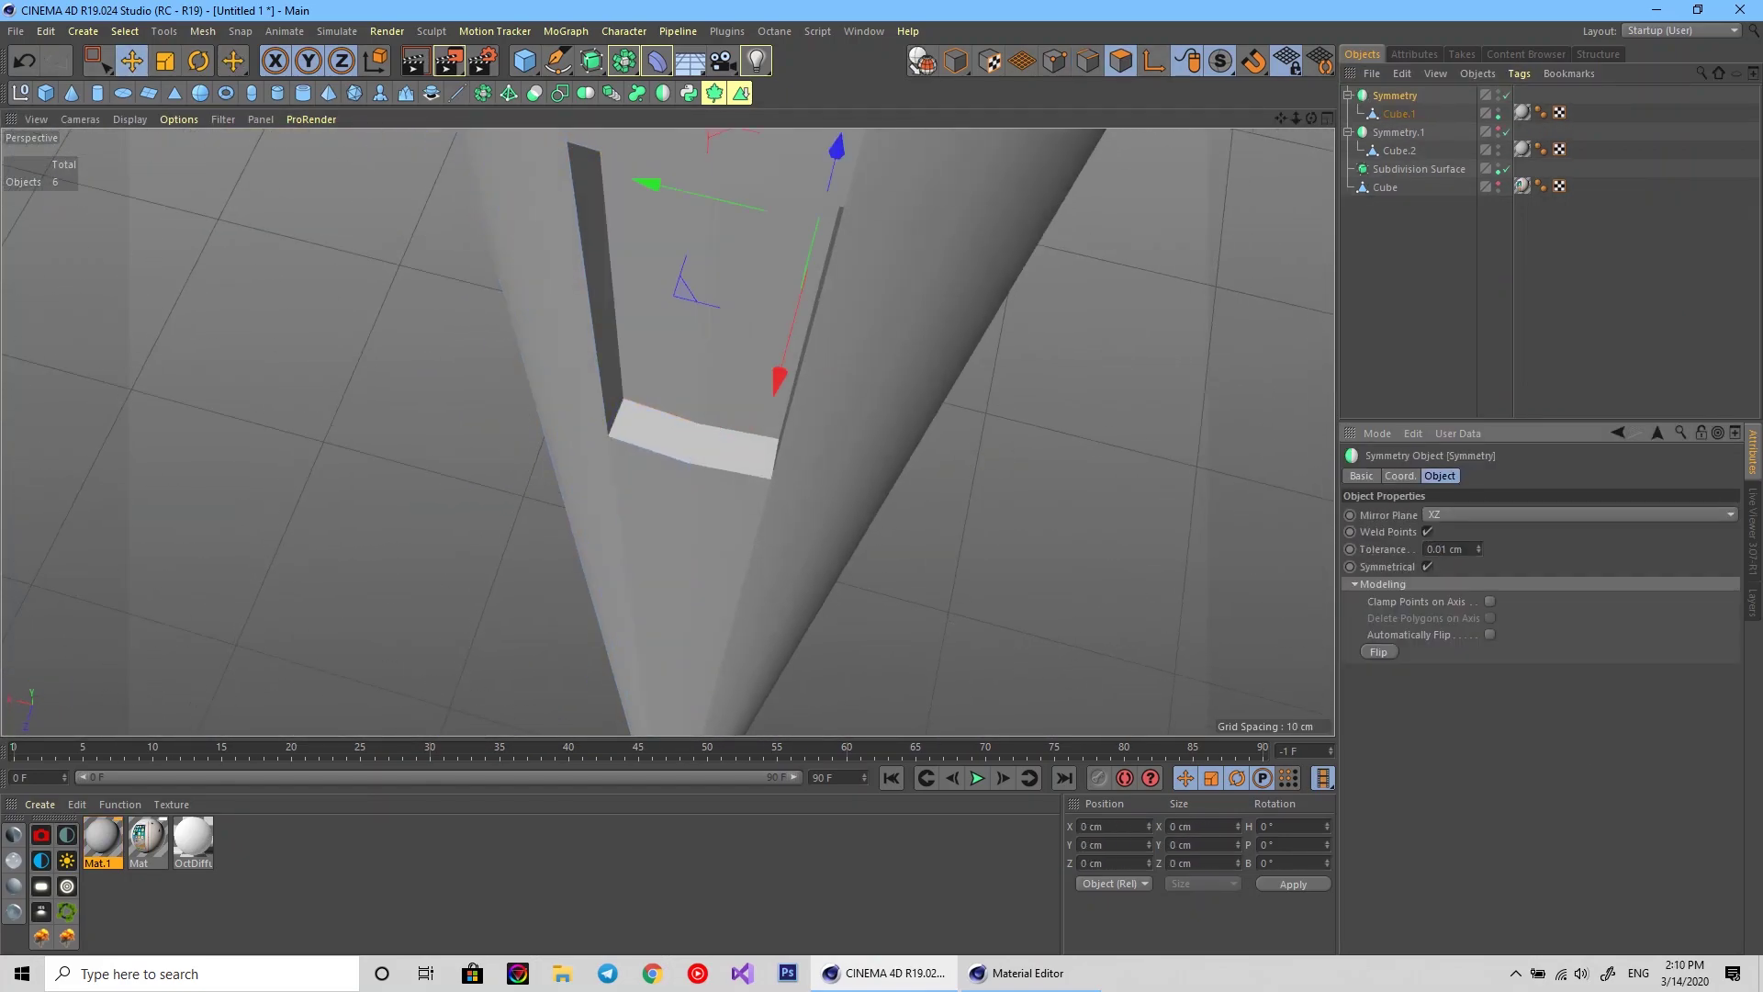
{"action": "key", "text": "ctrl+z"}
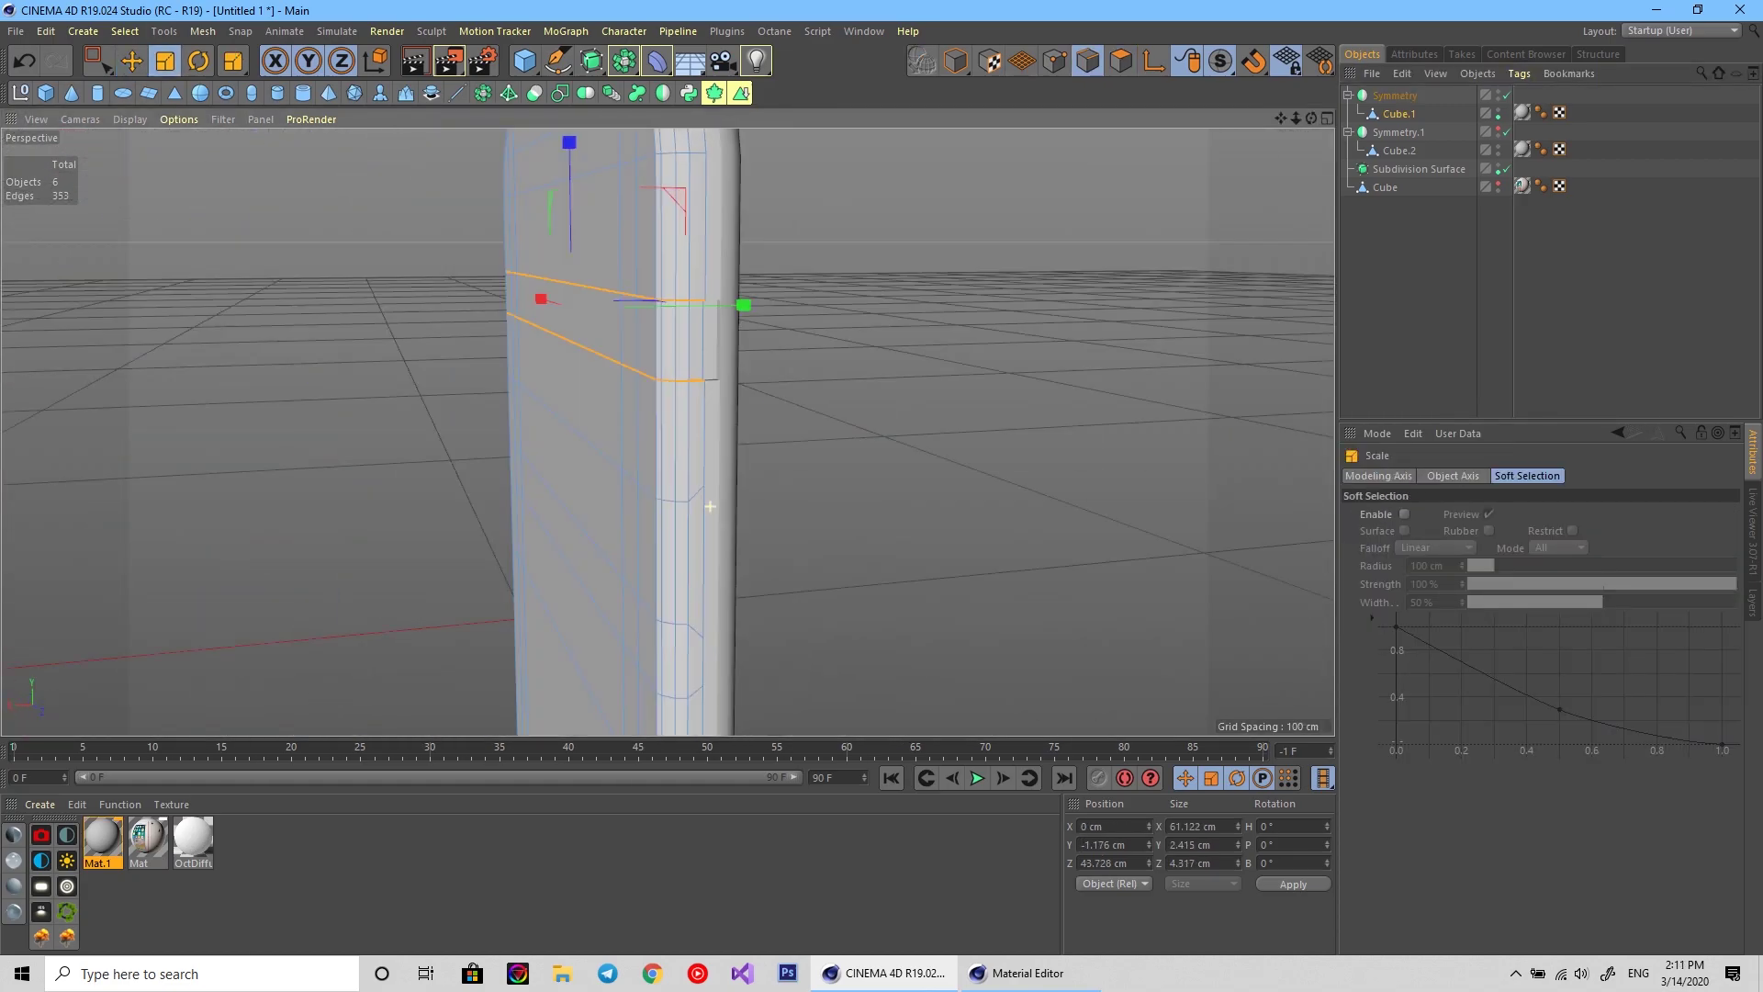
{"action": "key", "text": "F2"}
{"action": "key", "text": "e"}
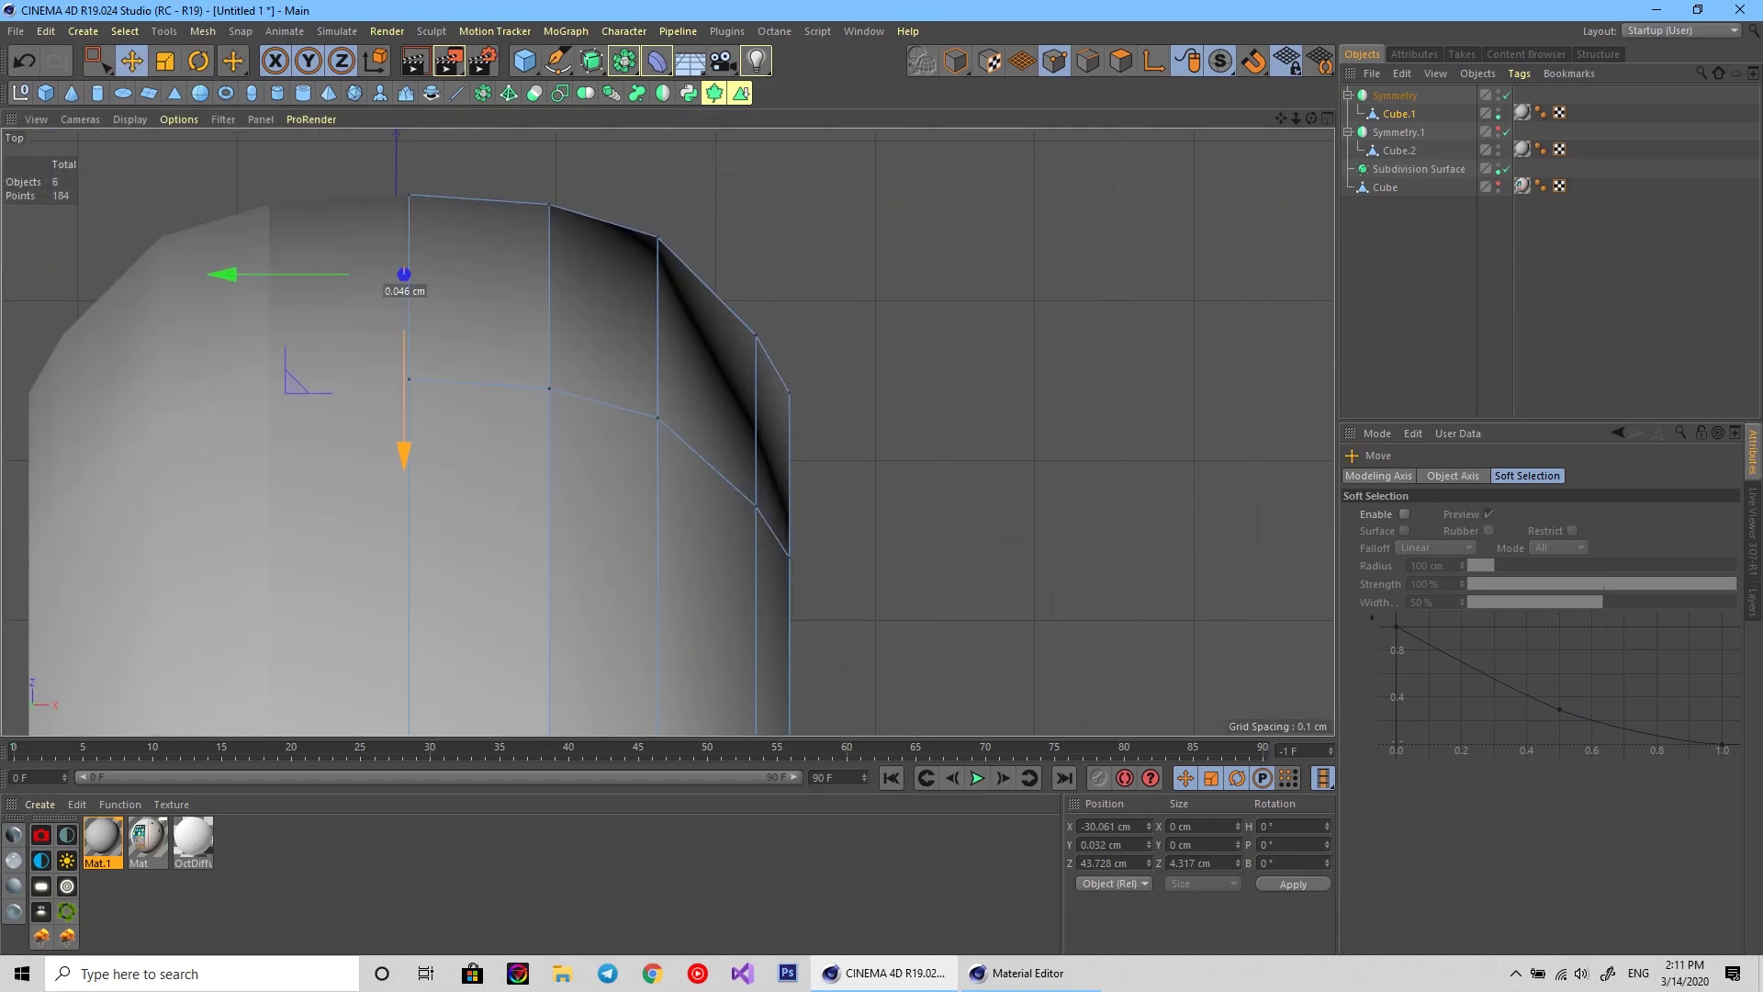
{"action": "key", "text": "F1"}
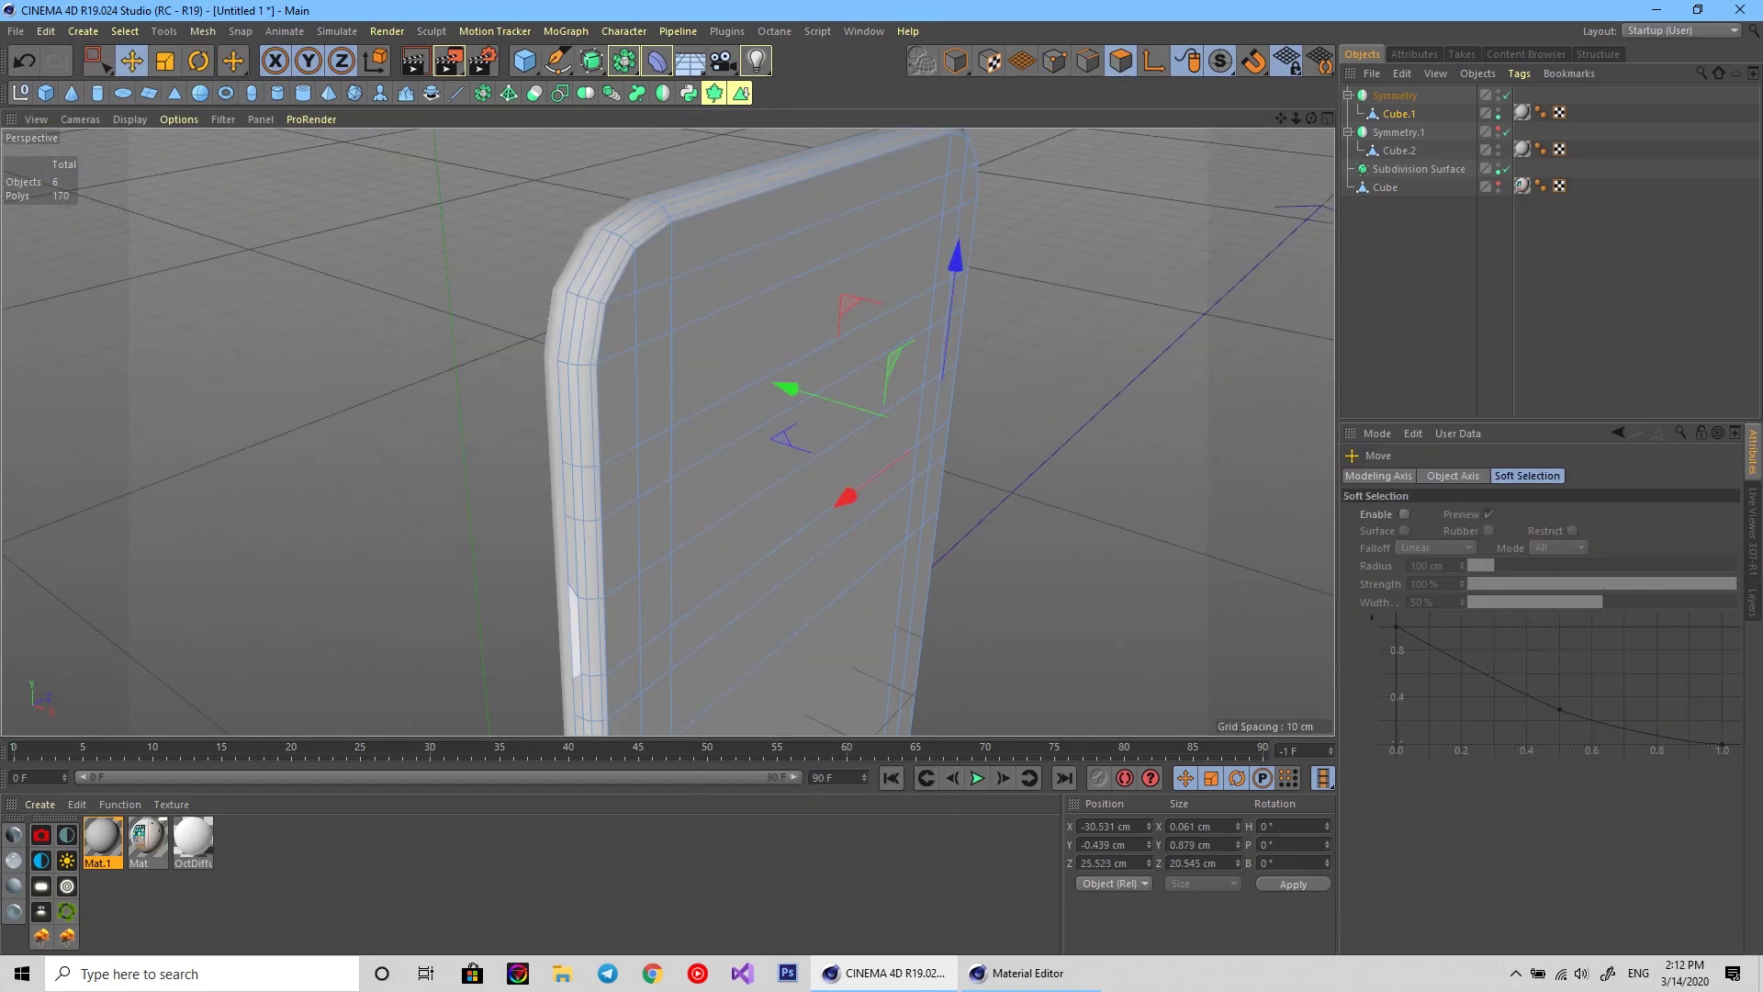
{"action": "key", "text": "F3"}
{"action": "right_click", "coordinate": [1102, 404]}
{"action": "left_click", "coordinate": [1148, 549]}
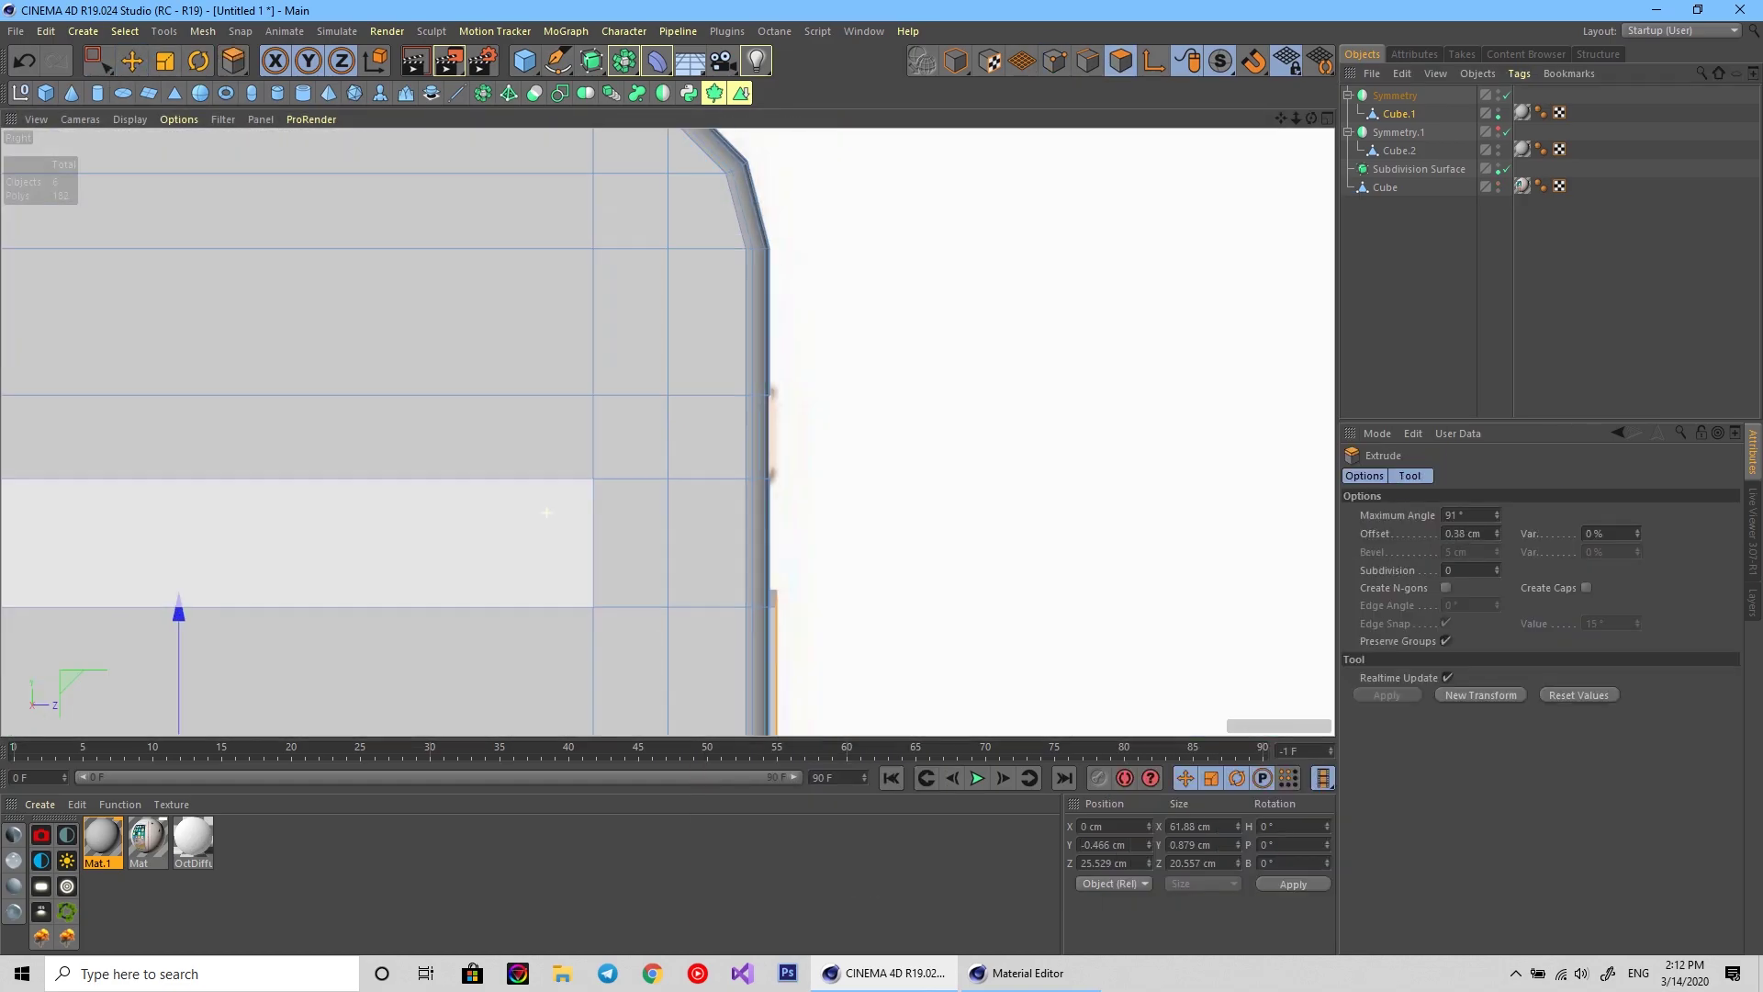
{"action": "key", "text": "F1"}
Wrap the side piece in a new Subdivision Surface and try holding loops near the slot.
{"action": "key", "text": "q"}
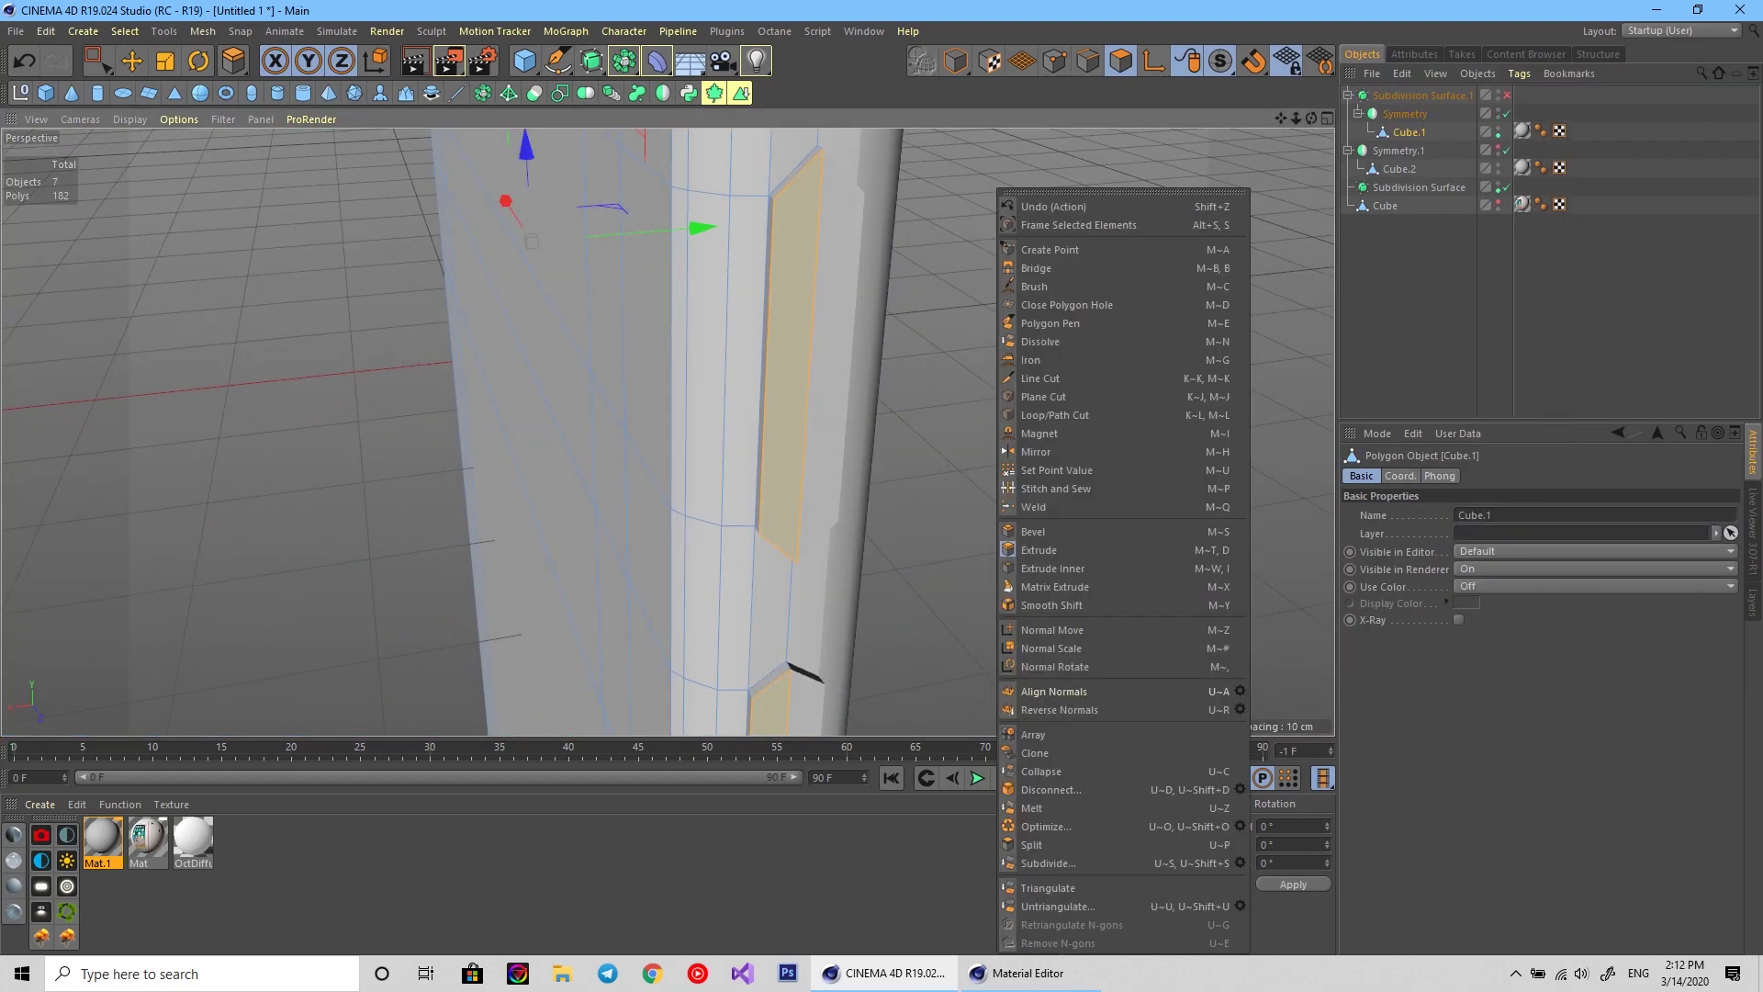
{"action": "key", "text": "k"}
{"action": "key", "text": "l"}
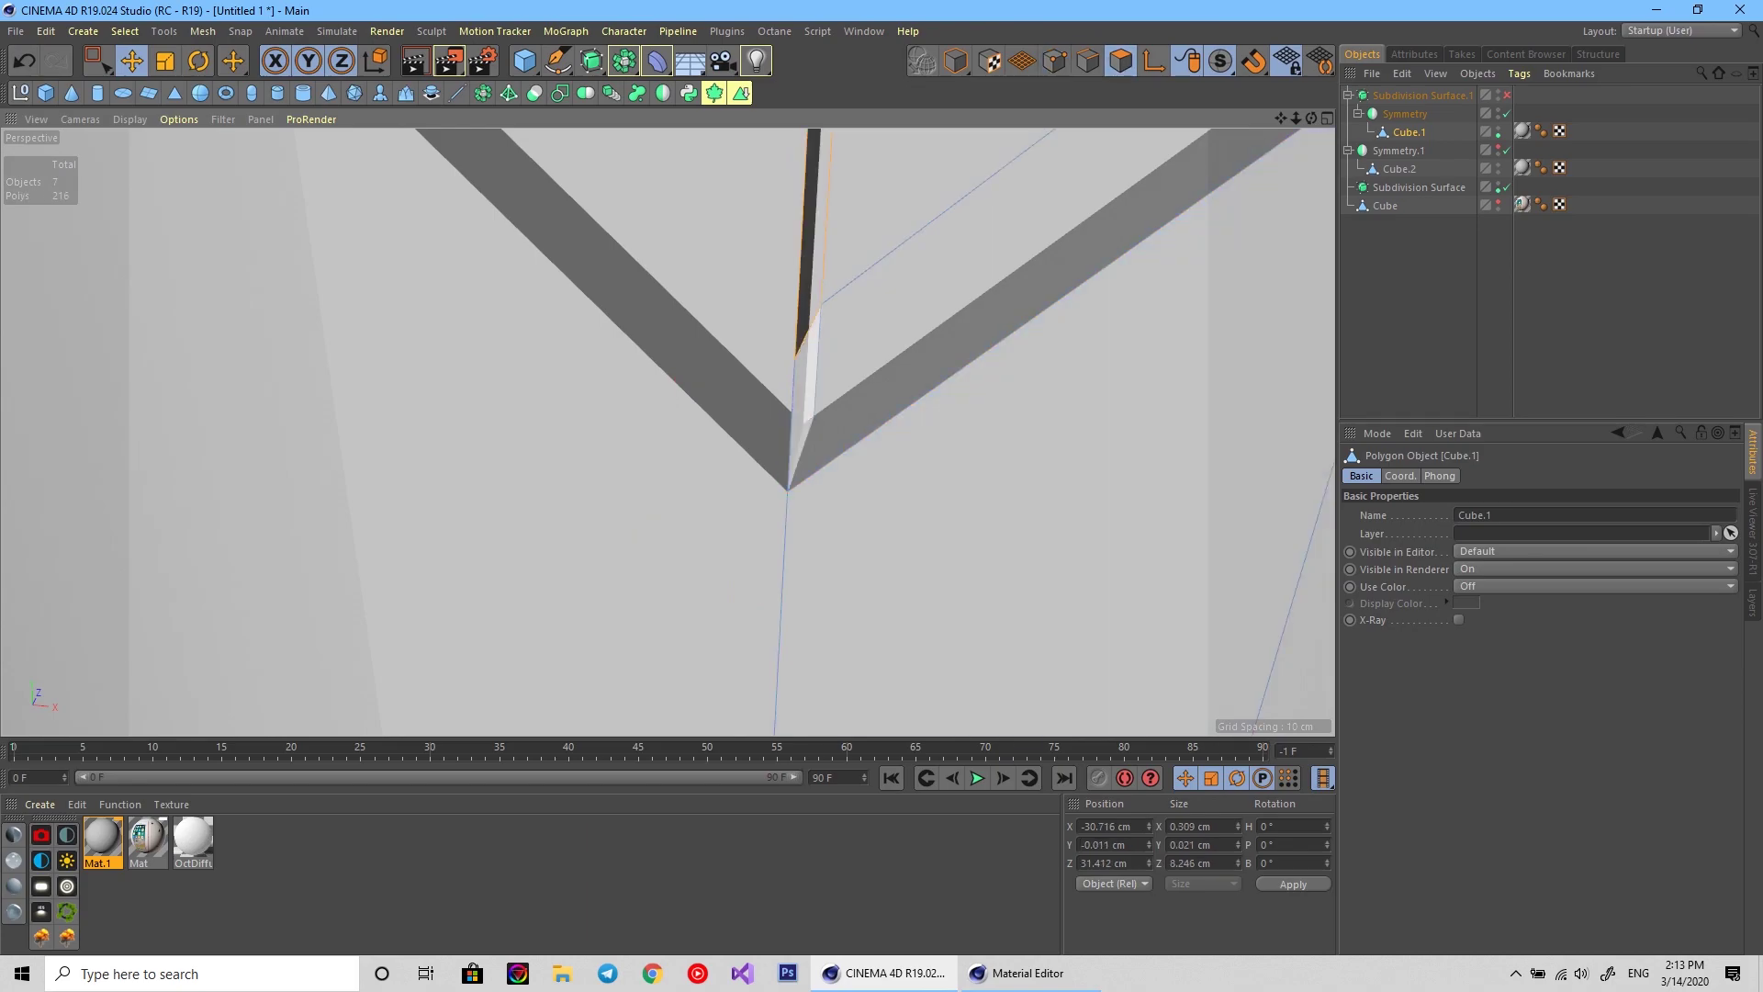
{"action": "key", "text": "q"}
{"action": "key", "text": "q"}
{"action": "key", "text": "k"}
{"action": "key", "text": "l"}
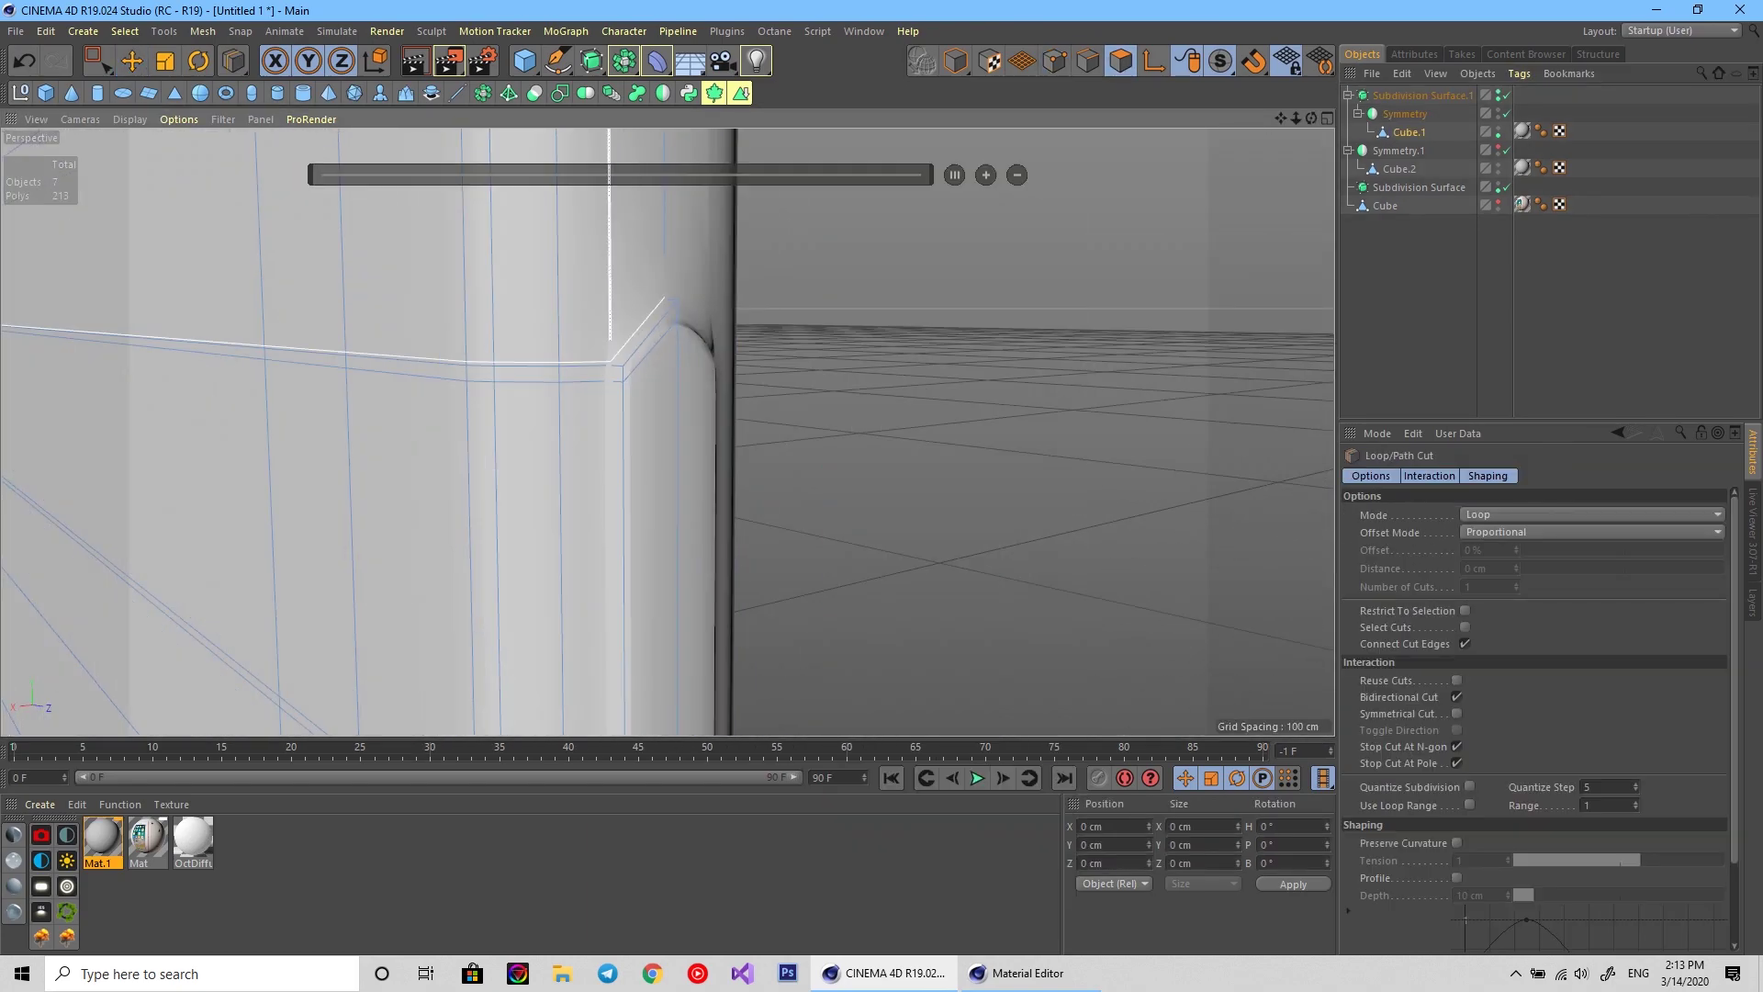
{"action": "left_click_drag", "start_coordinate": [425, 179], "coordinate": [915, 179]}
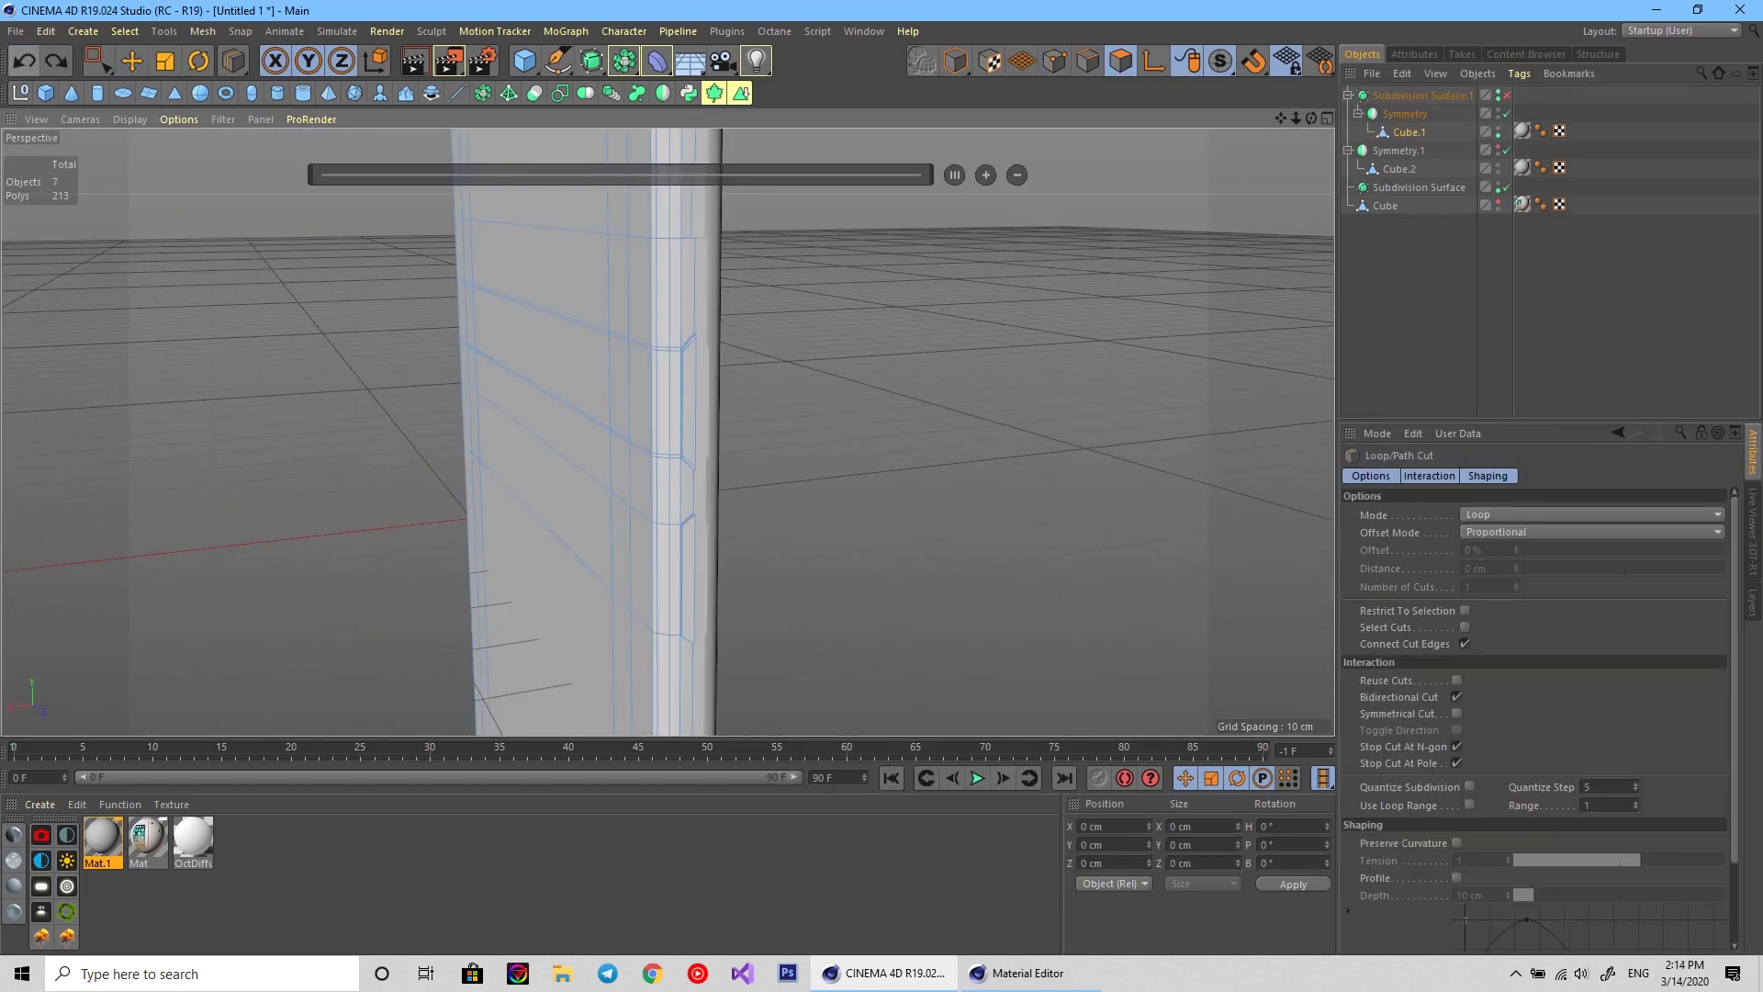
{"action": "key", "text": "e"}
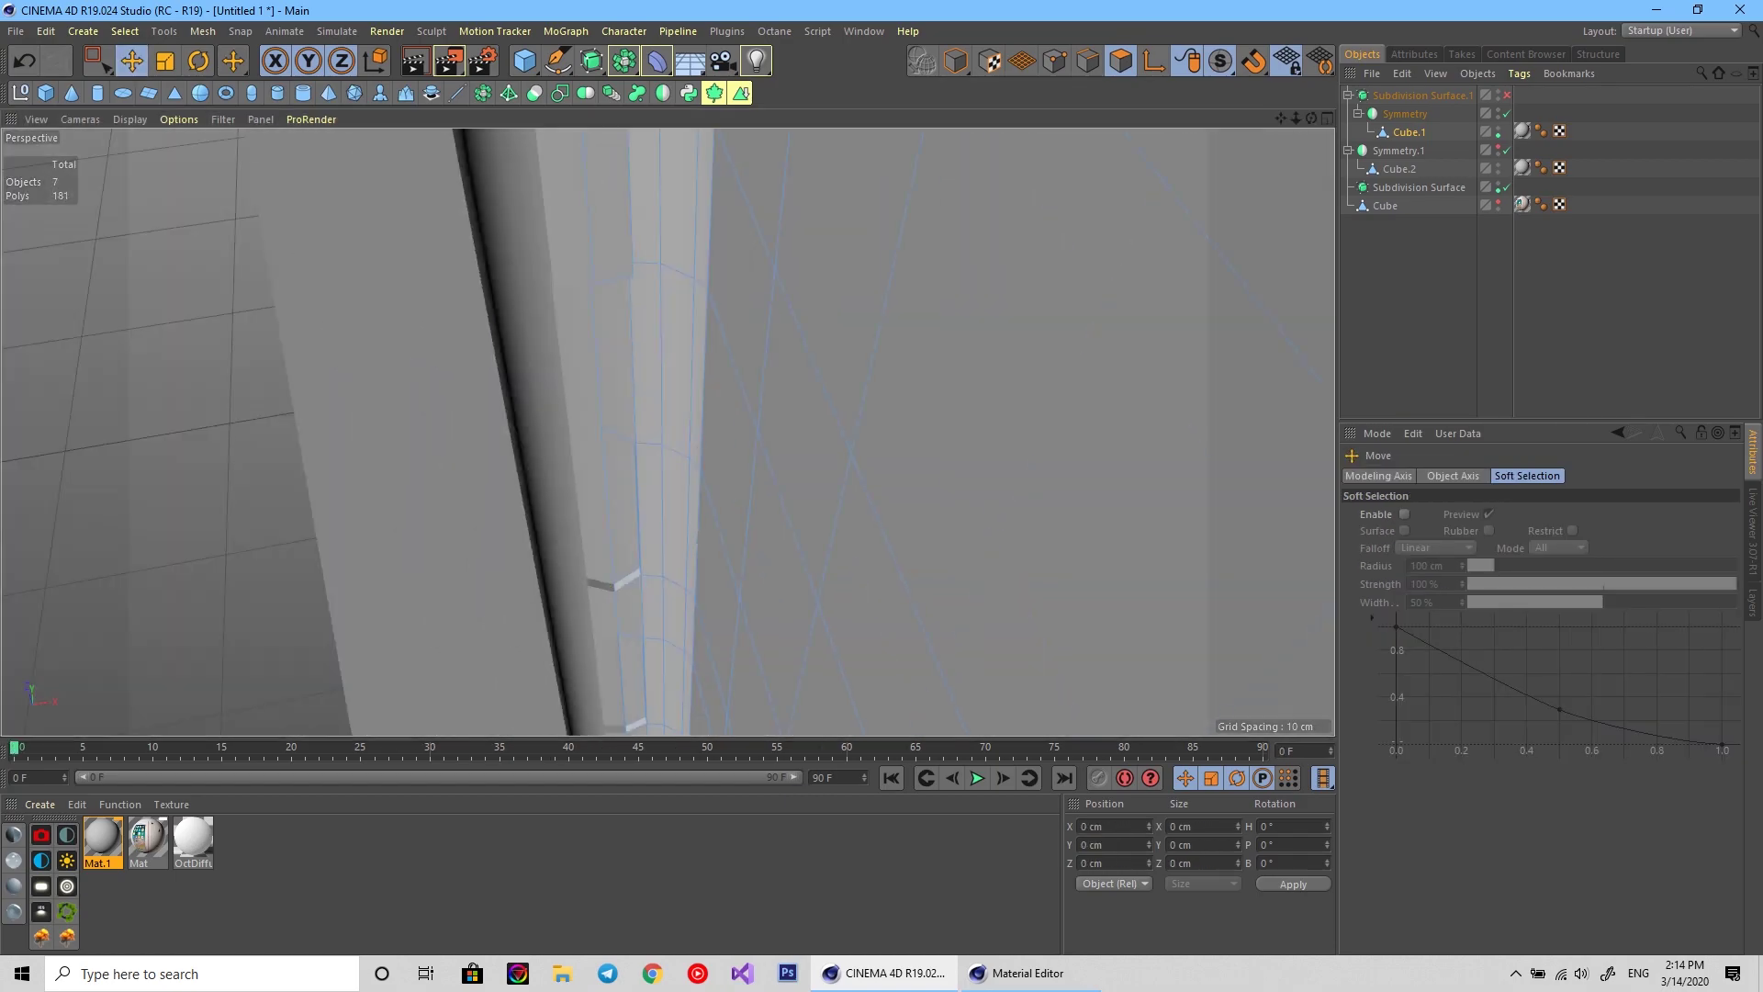
{"action": "key", "text": "ctrl+z"}
{"action": "key", "text": "ctrl+z"}
{"action": "key", "text": "ctrl+z"}
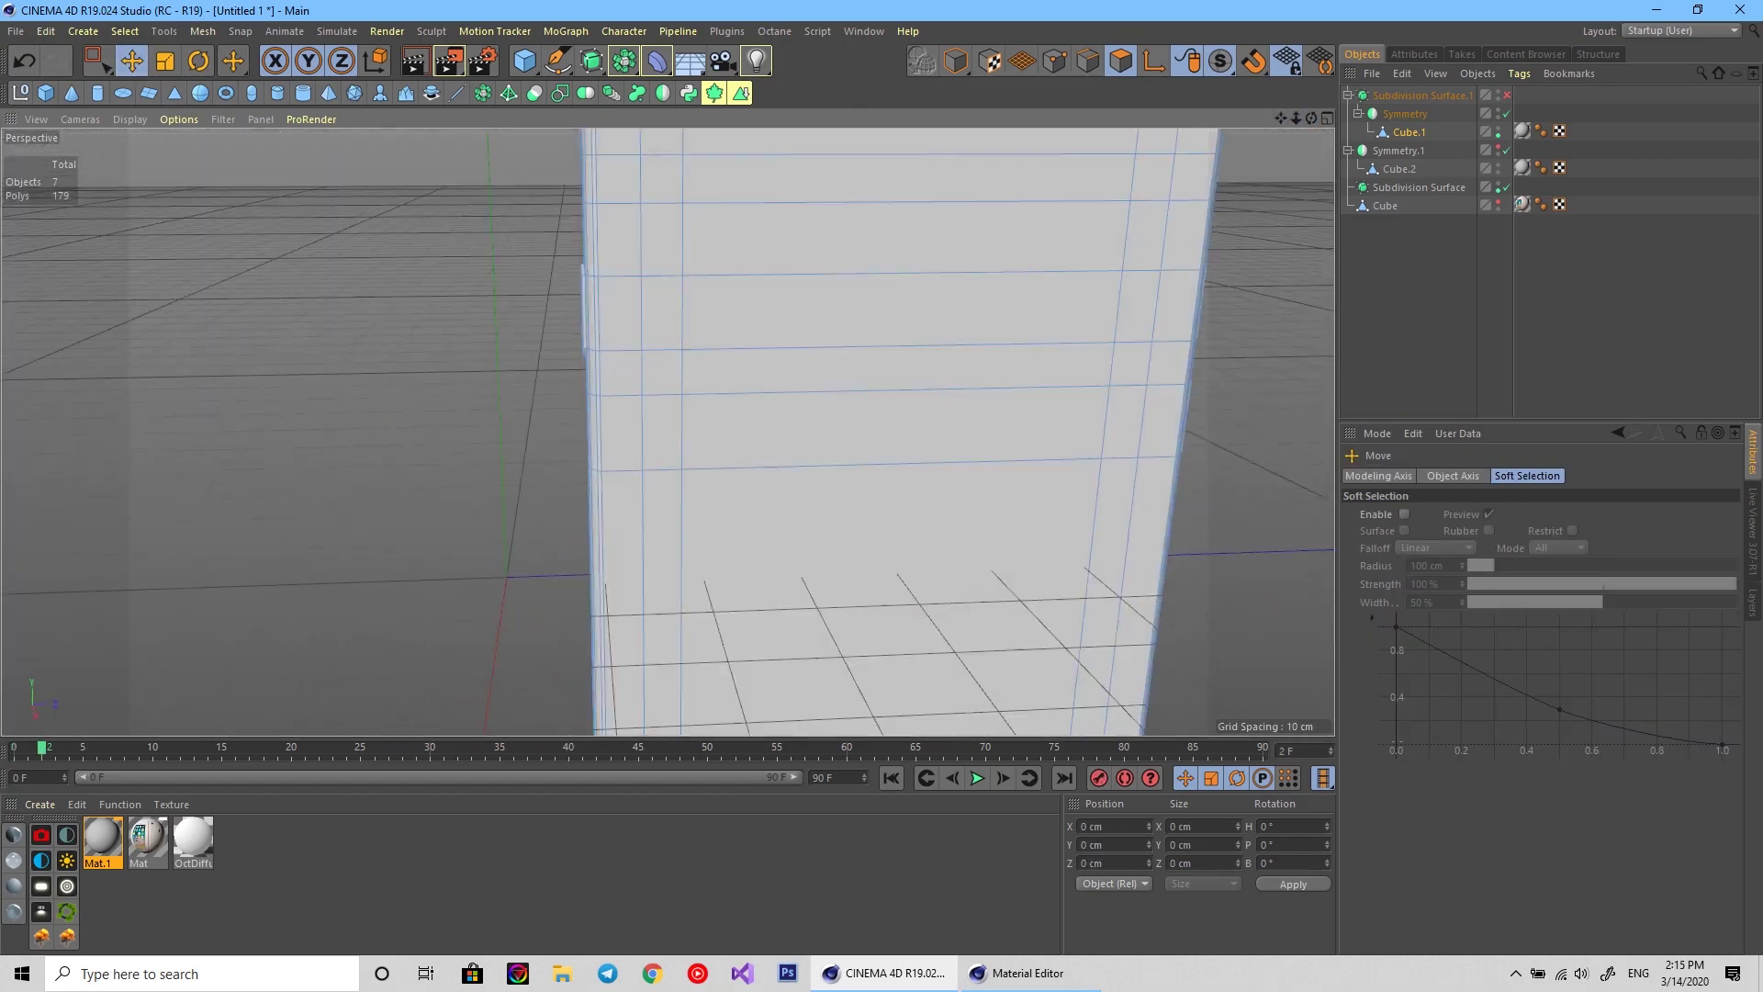
{"action": "key", "text": "ctrl+z"}
Add supporting edge loops beside the slot at about 20% offset.
{"action": "right_click", "coordinate": [726, 179]}
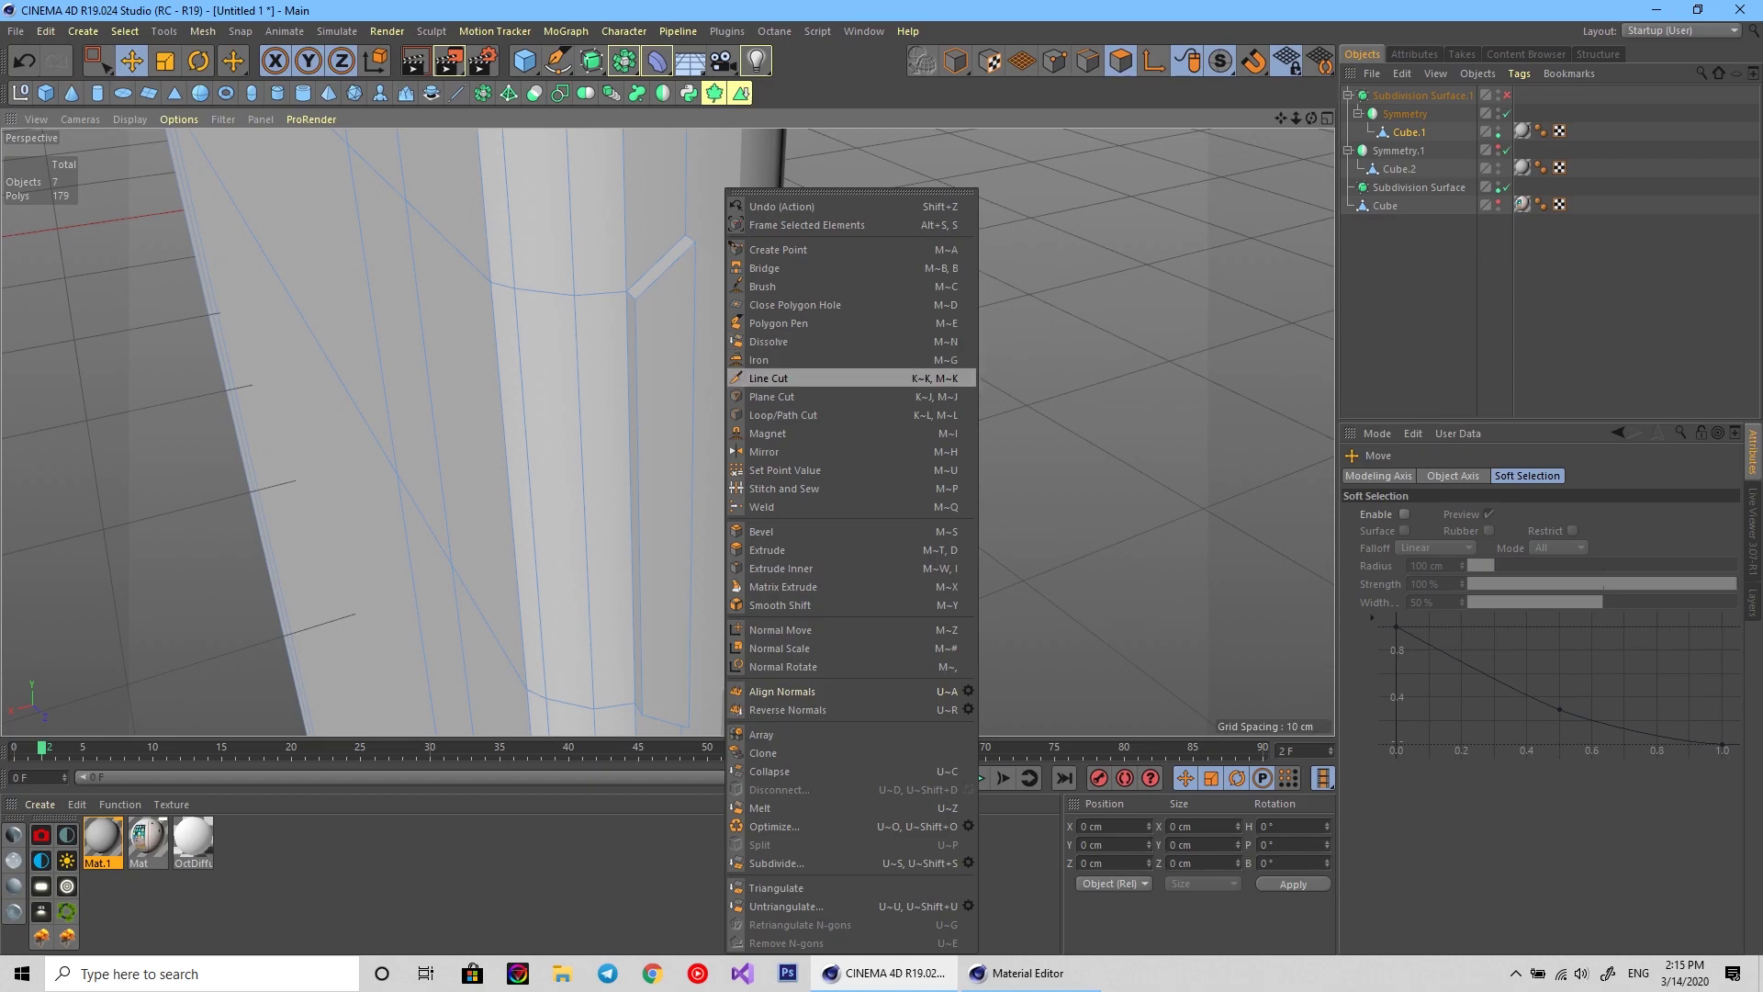
{"action": "left_click", "coordinate": [863, 378]}
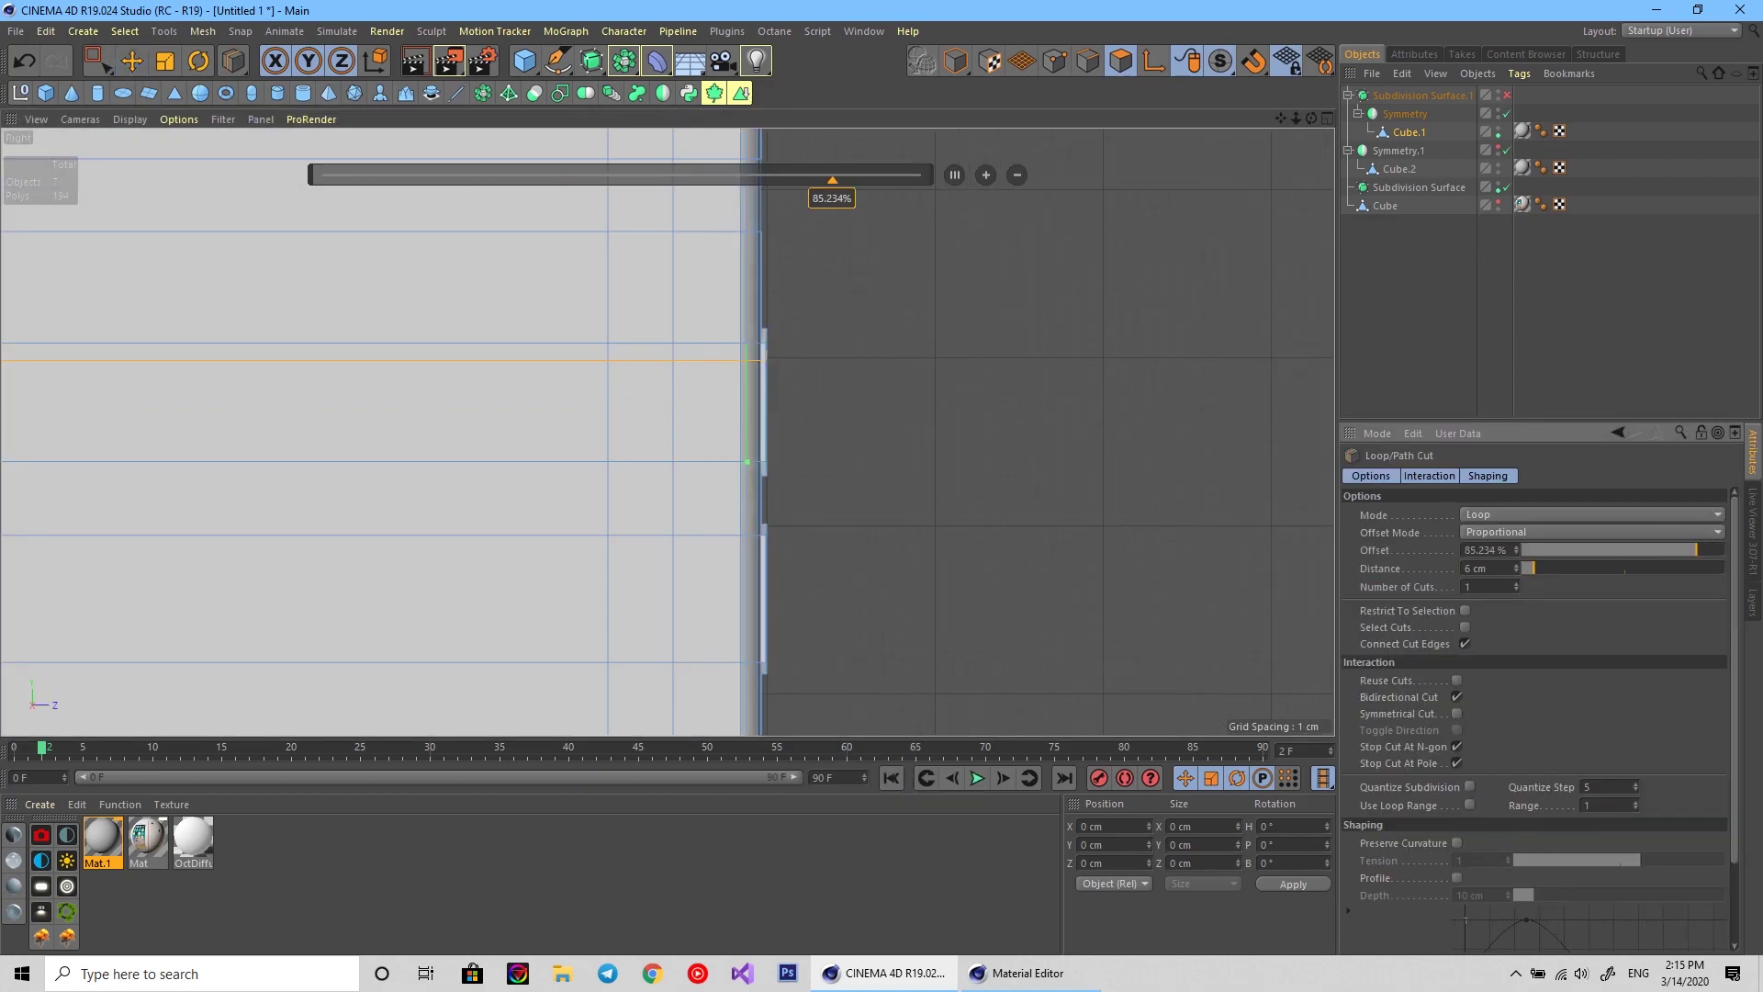
{"action": "left_click", "coordinate": [758, 433]}
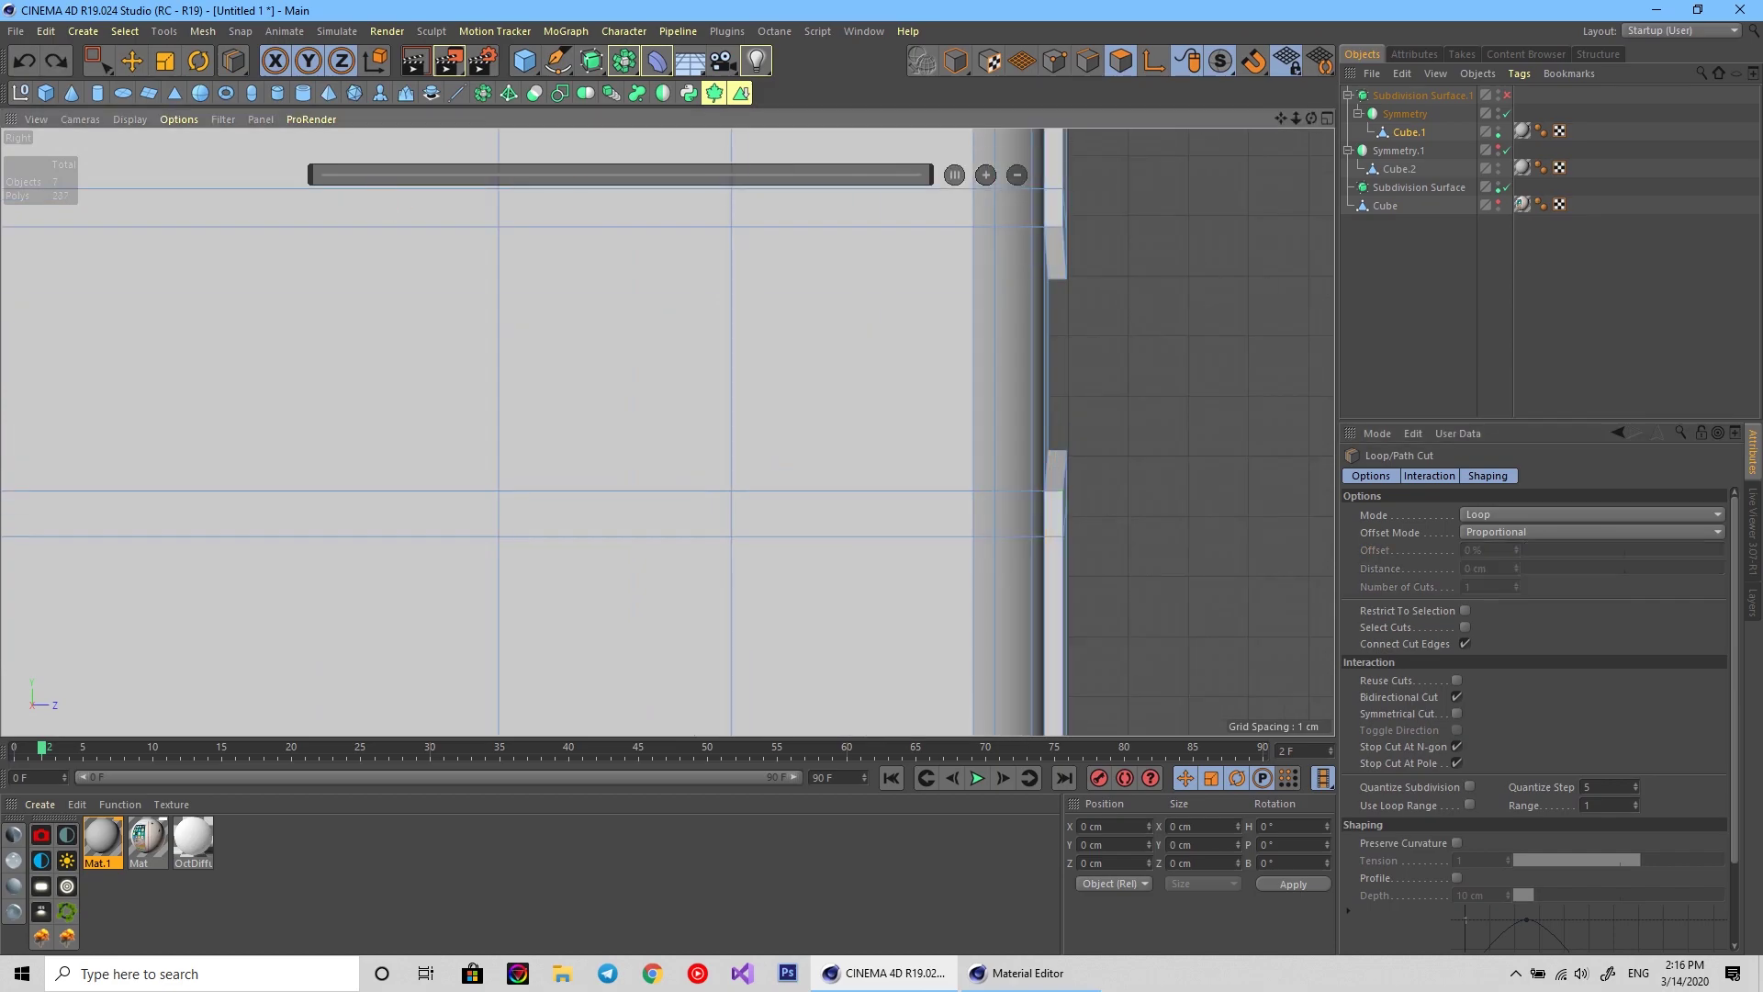
{"action": "key", "text": "ctrl+shift+z"}
{"action": "key", "text": "ctrl+shift+z"}
{"action": "key", "text": "ctrl+shift+z"}
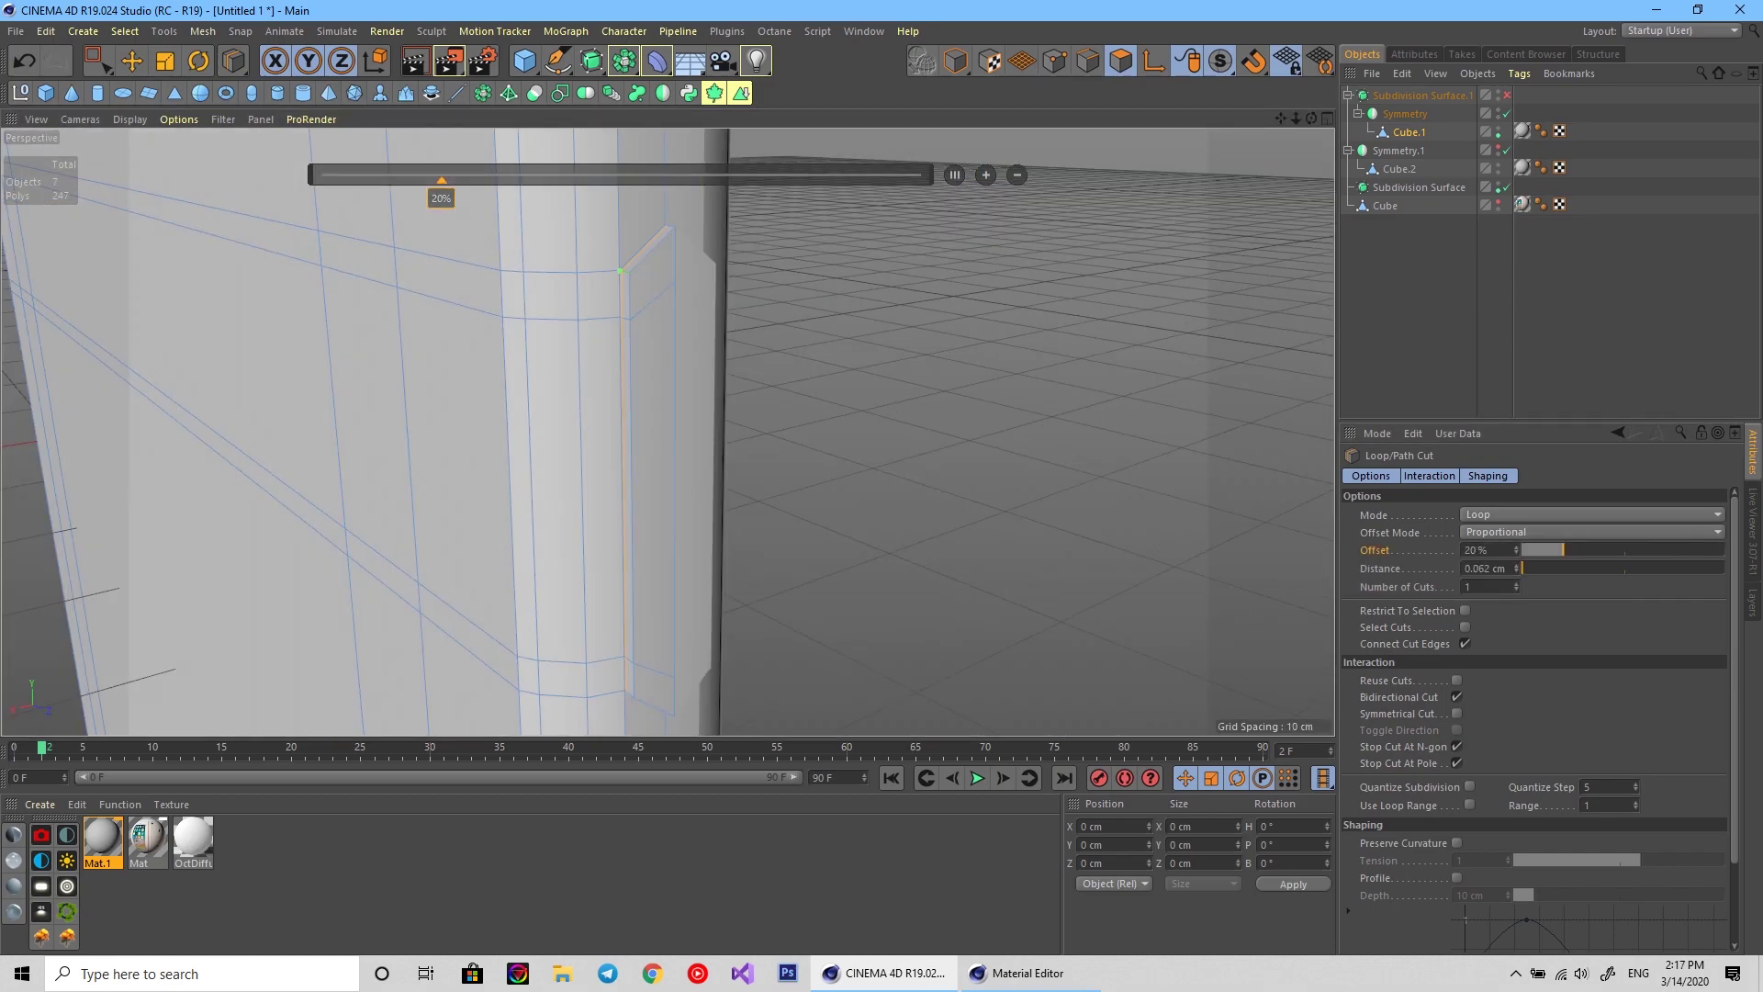
{"action": "left_click", "coordinate": [628, 374]}
{"action": "key", "text": "ctrl+shift+z"}
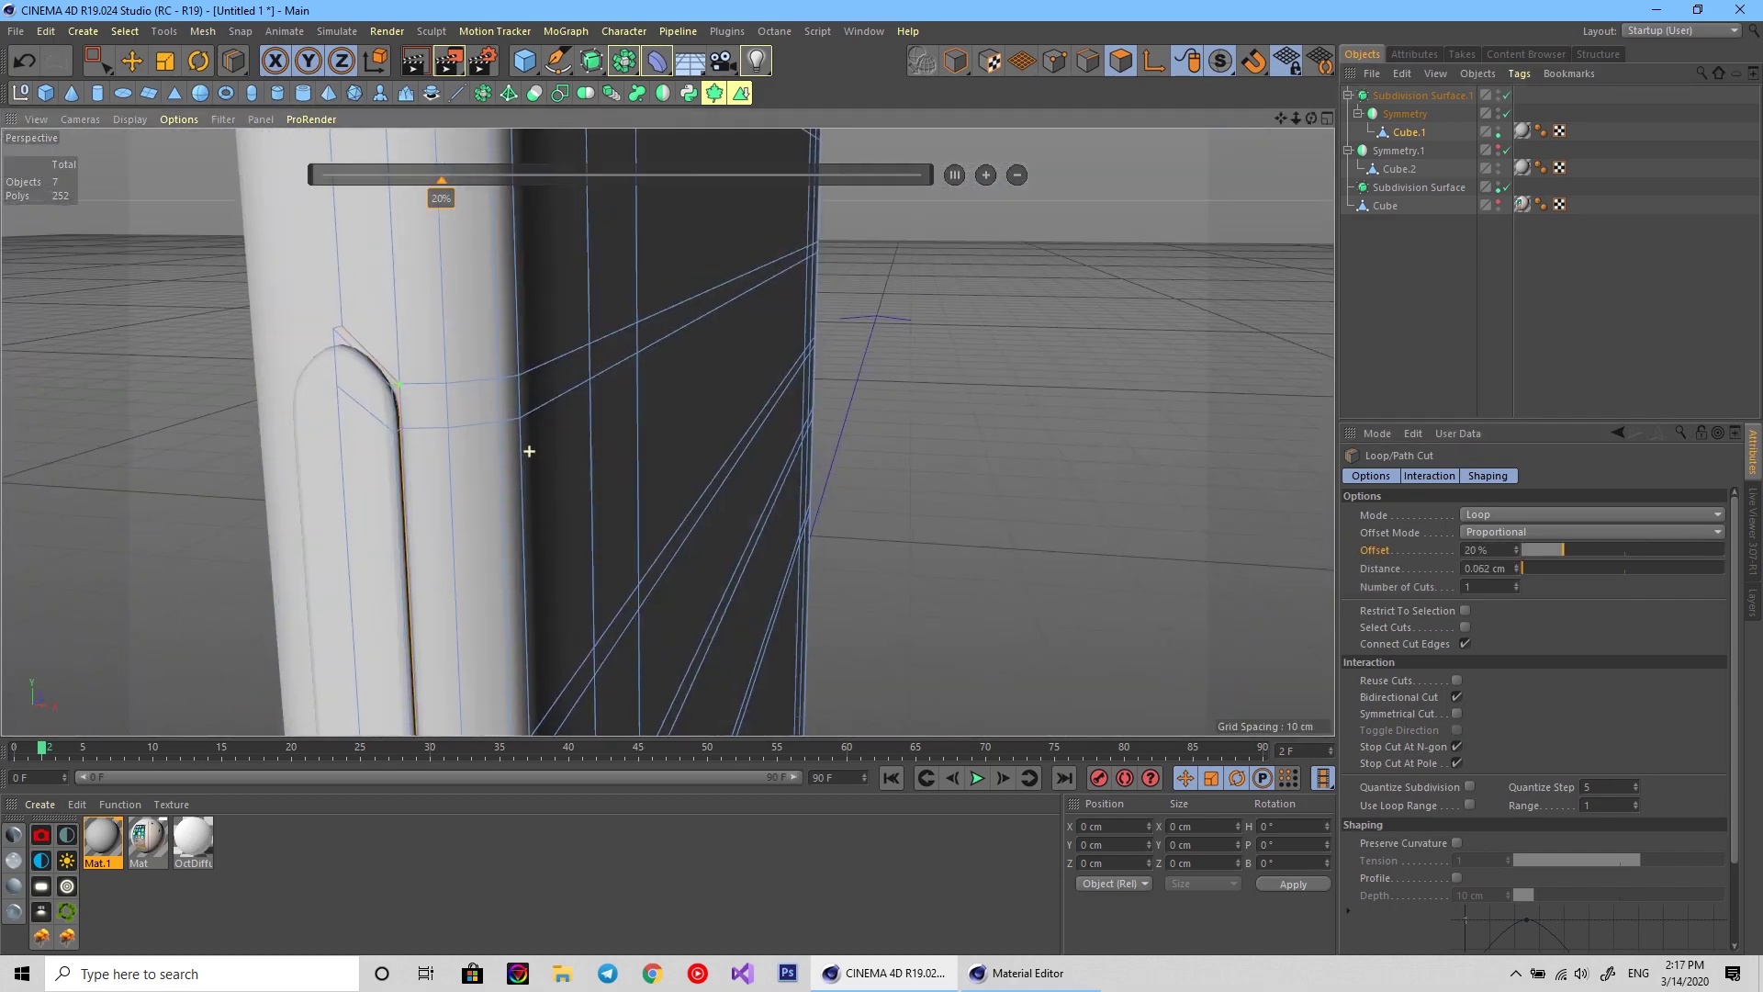
{"action": "key", "text": "ctrl+shift+z"}
{"action": "key", "text": "ctrl+shift+z"}
{"action": "key", "text": "ctrl+shift+z"}
{"action": "key", "text": "ctrl+shift+z"}
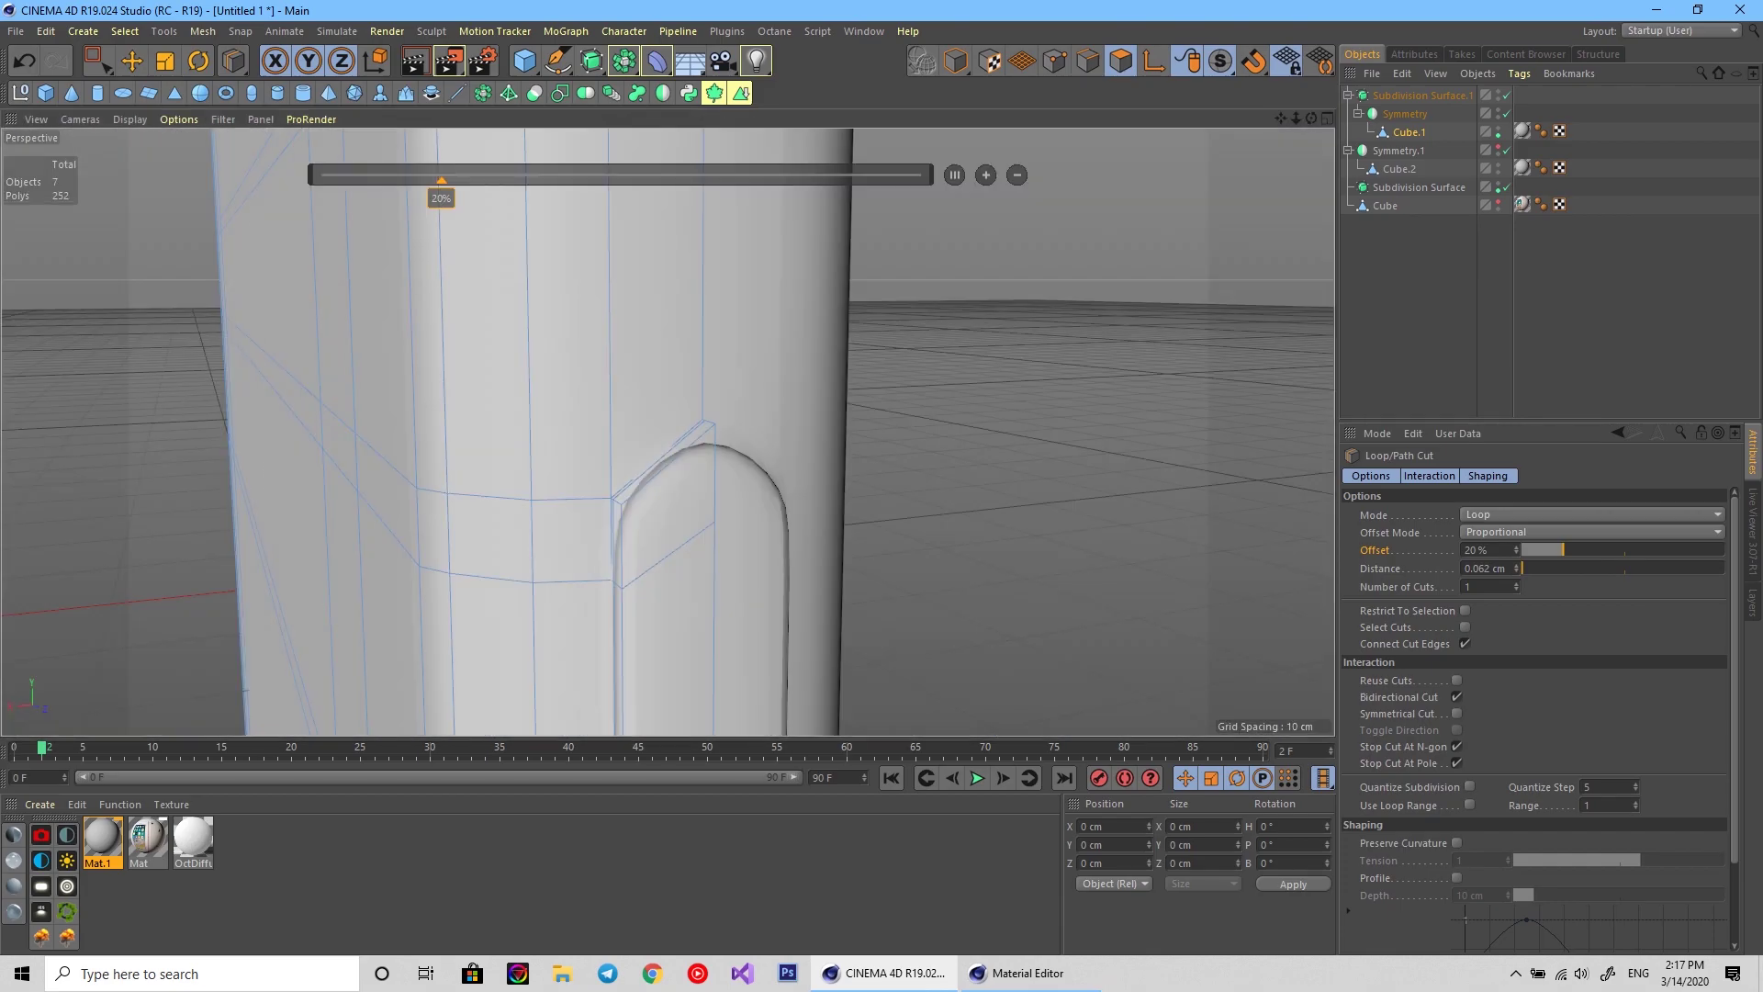
{"action": "key", "text": "ctrl+shift+z"}
{"action": "key", "text": "ctrl+shift+z"}
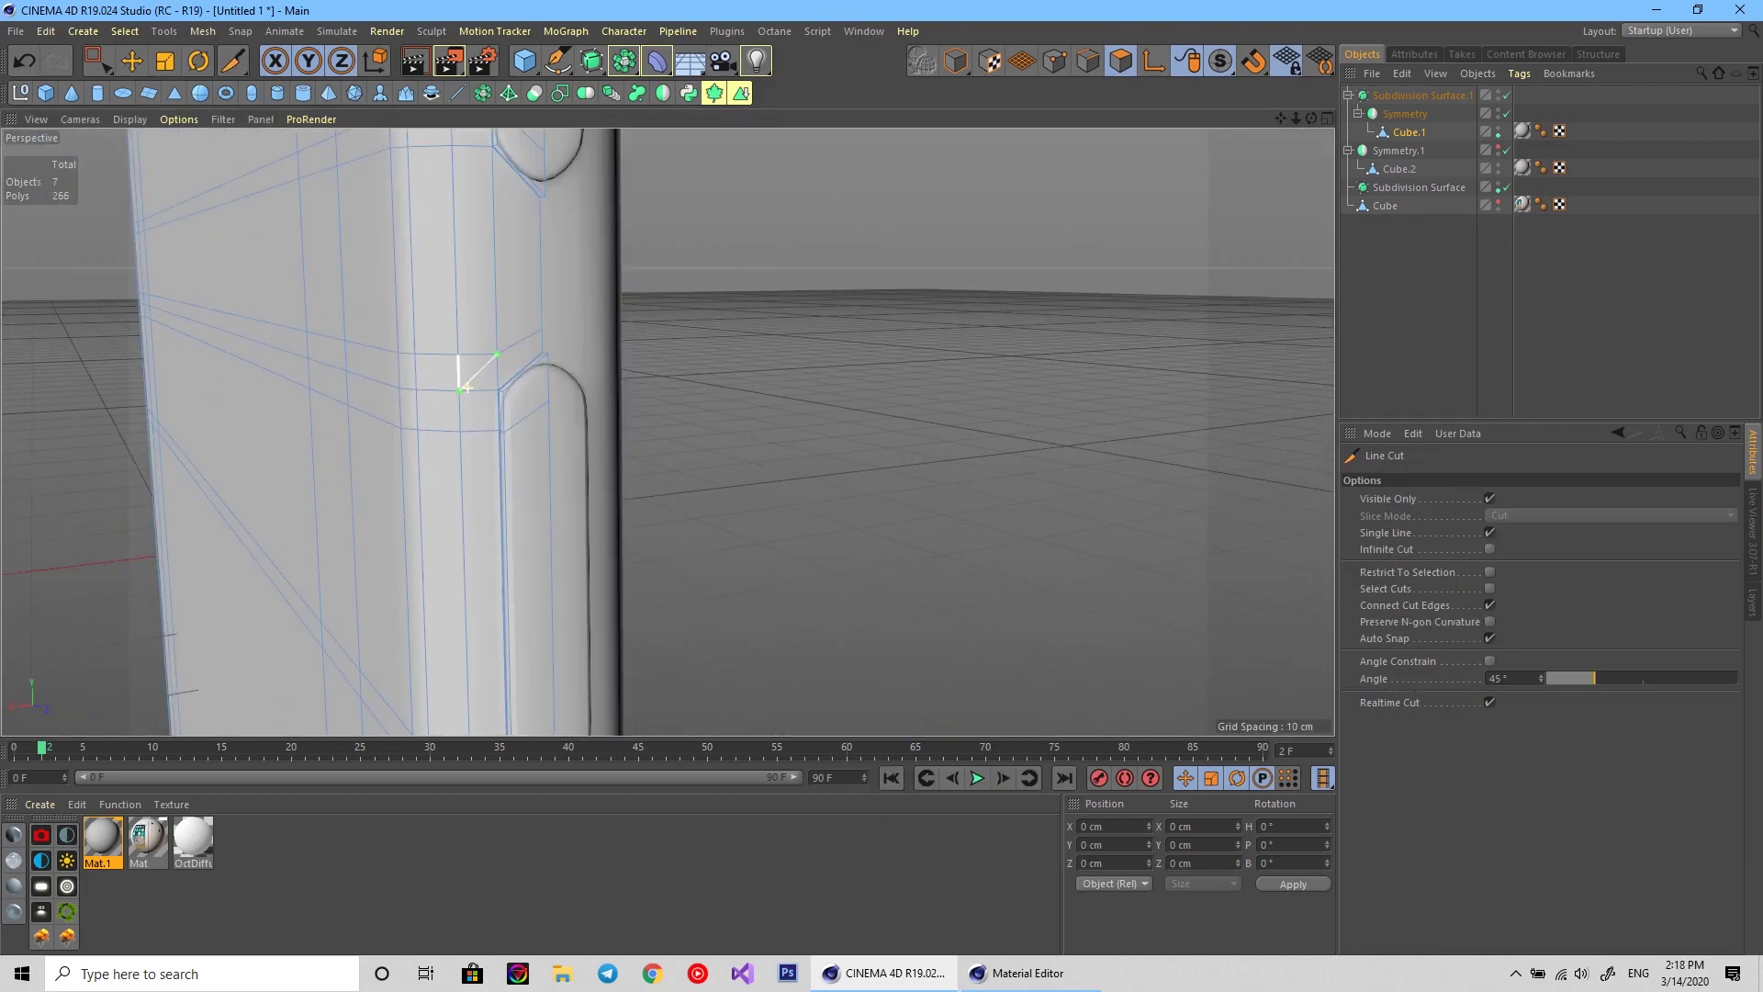
{"action": "key", "text": "ctrl+shift+z"}
{"action": "key", "text": "ctrl+shift+z"}
{"action": "key", "text": "ctrl+shift+z"}
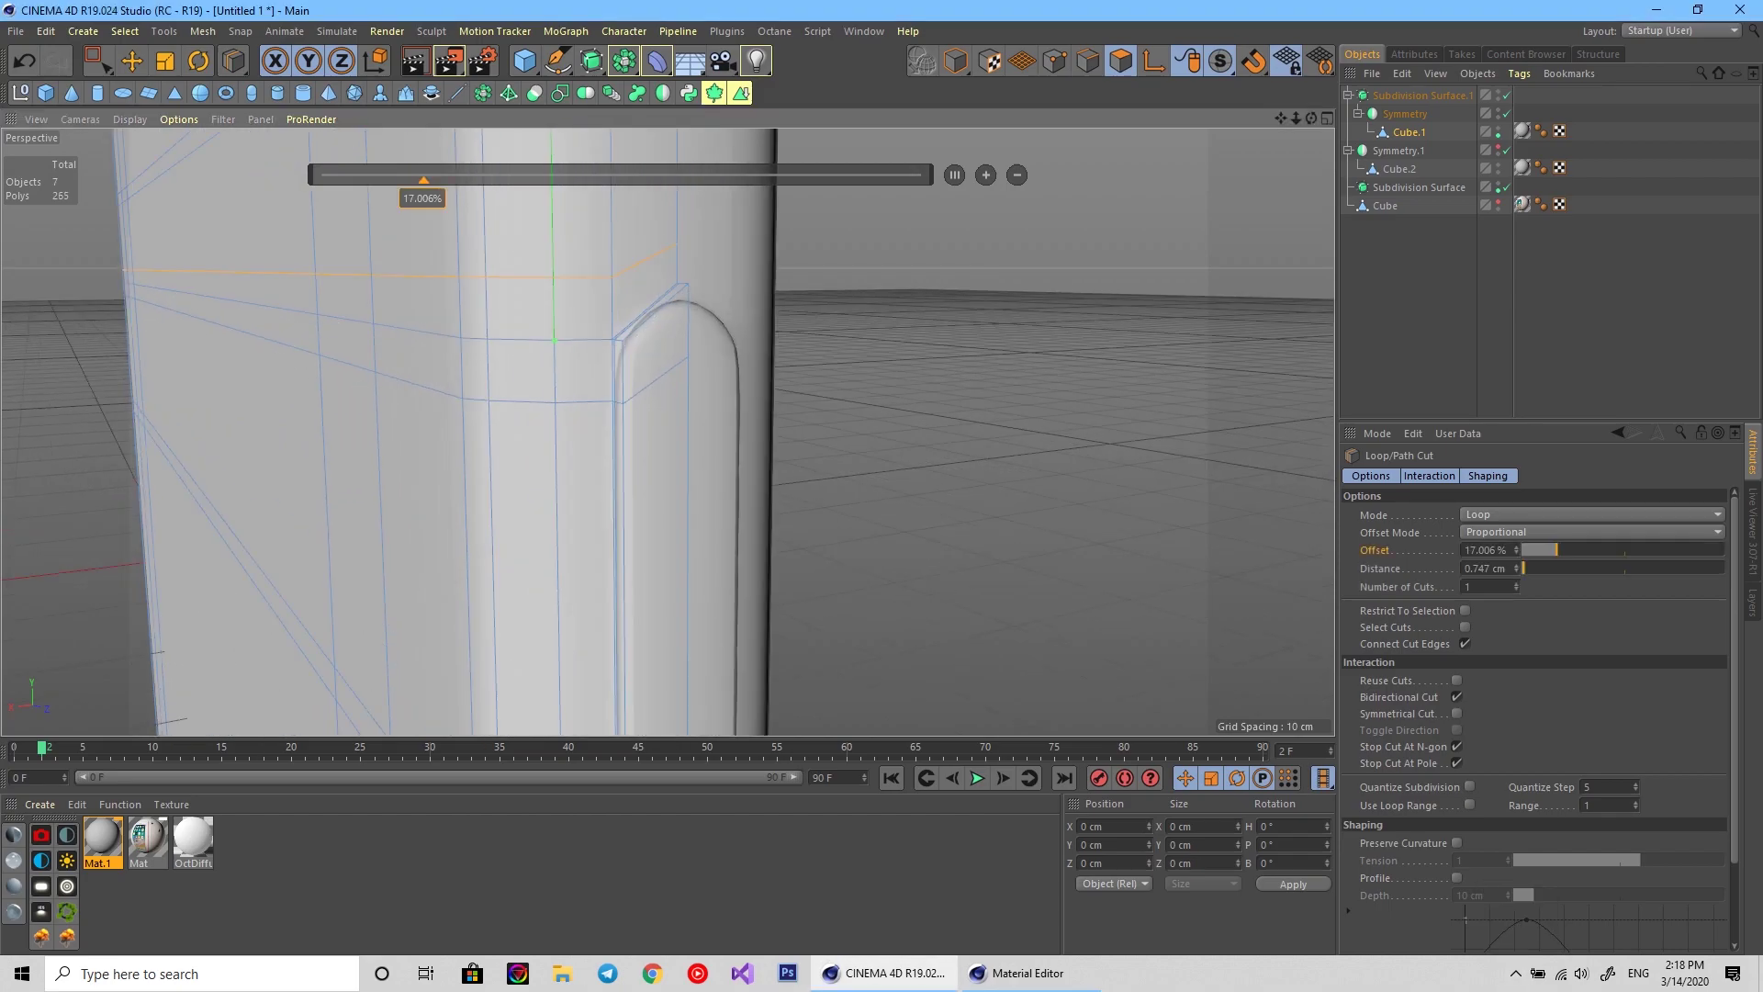
Line-cut a new edge across the slot's corner.
{"action": "key", "text": "k"}
{"action": "key", "text": "k"}
{"action": "left_click_drag", "start_coordinate": [567, 285], "coordinate": [600, 248]}
{"action": "key", "text": "Return"}
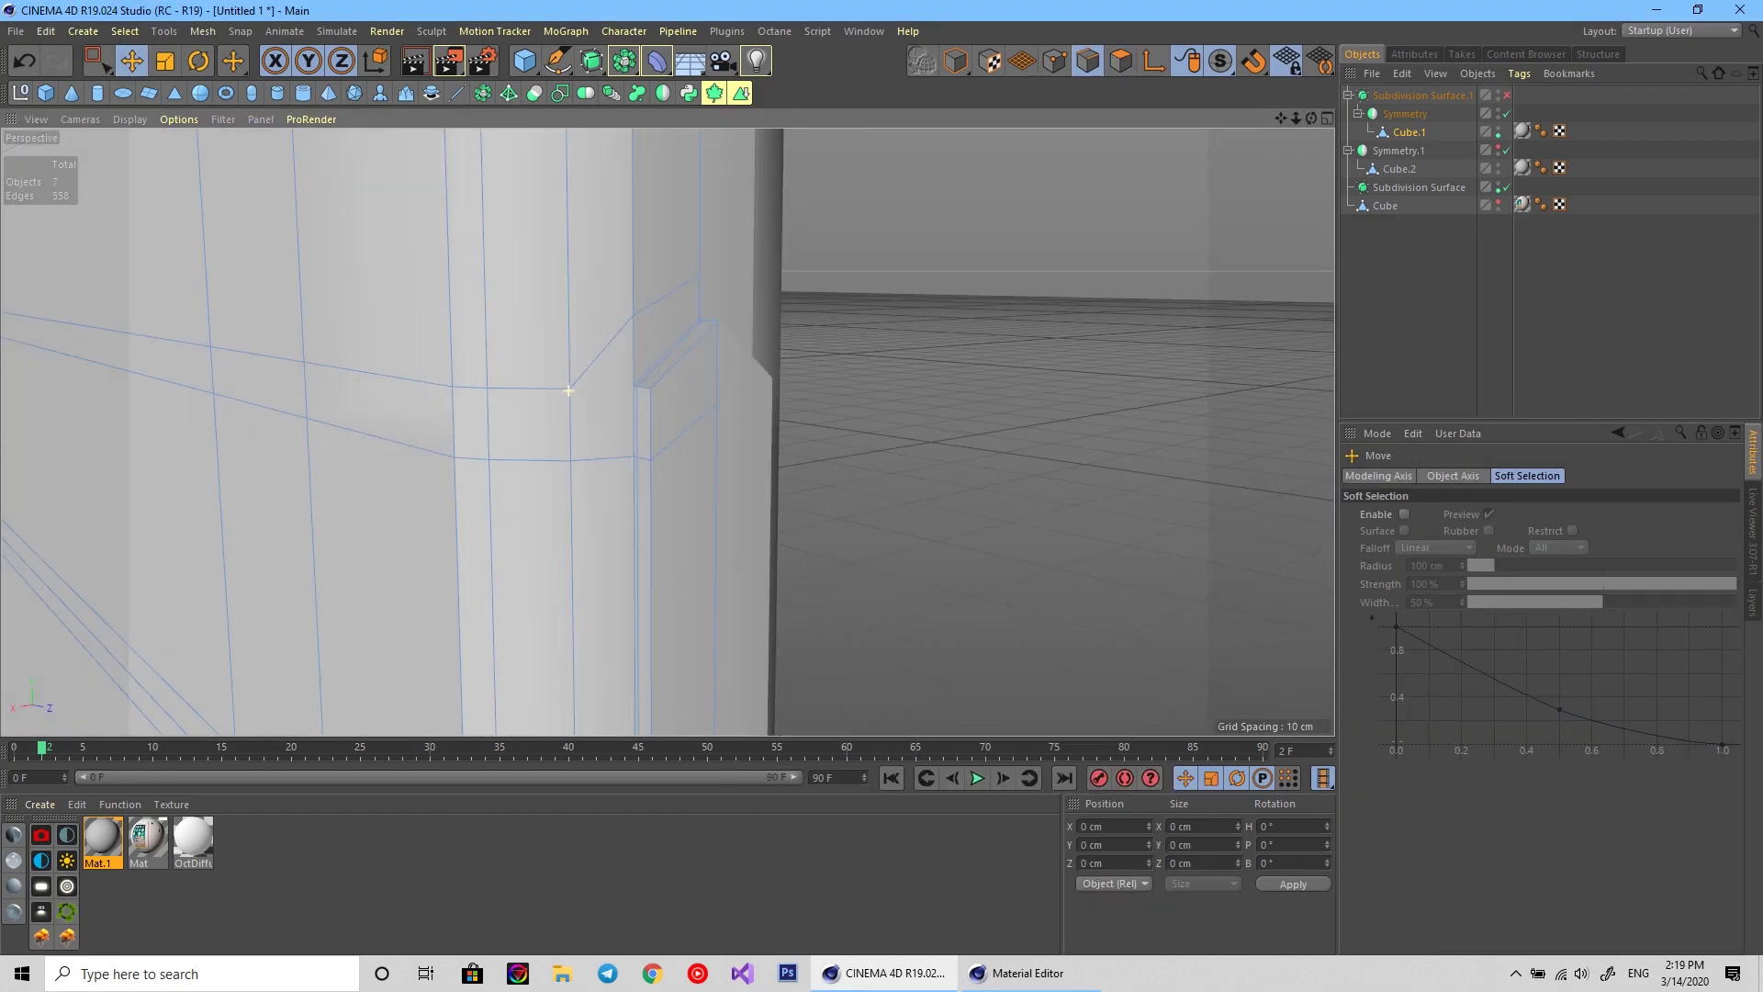
{"action": "right_click", "coordinate": [964, 317]}
{"action": "left_click", "coordinate": [1010, 560]}
Select and delete an unwanted edge loop beside the side slot.
{"action": "right_click", "coordinate": [859, 220]}
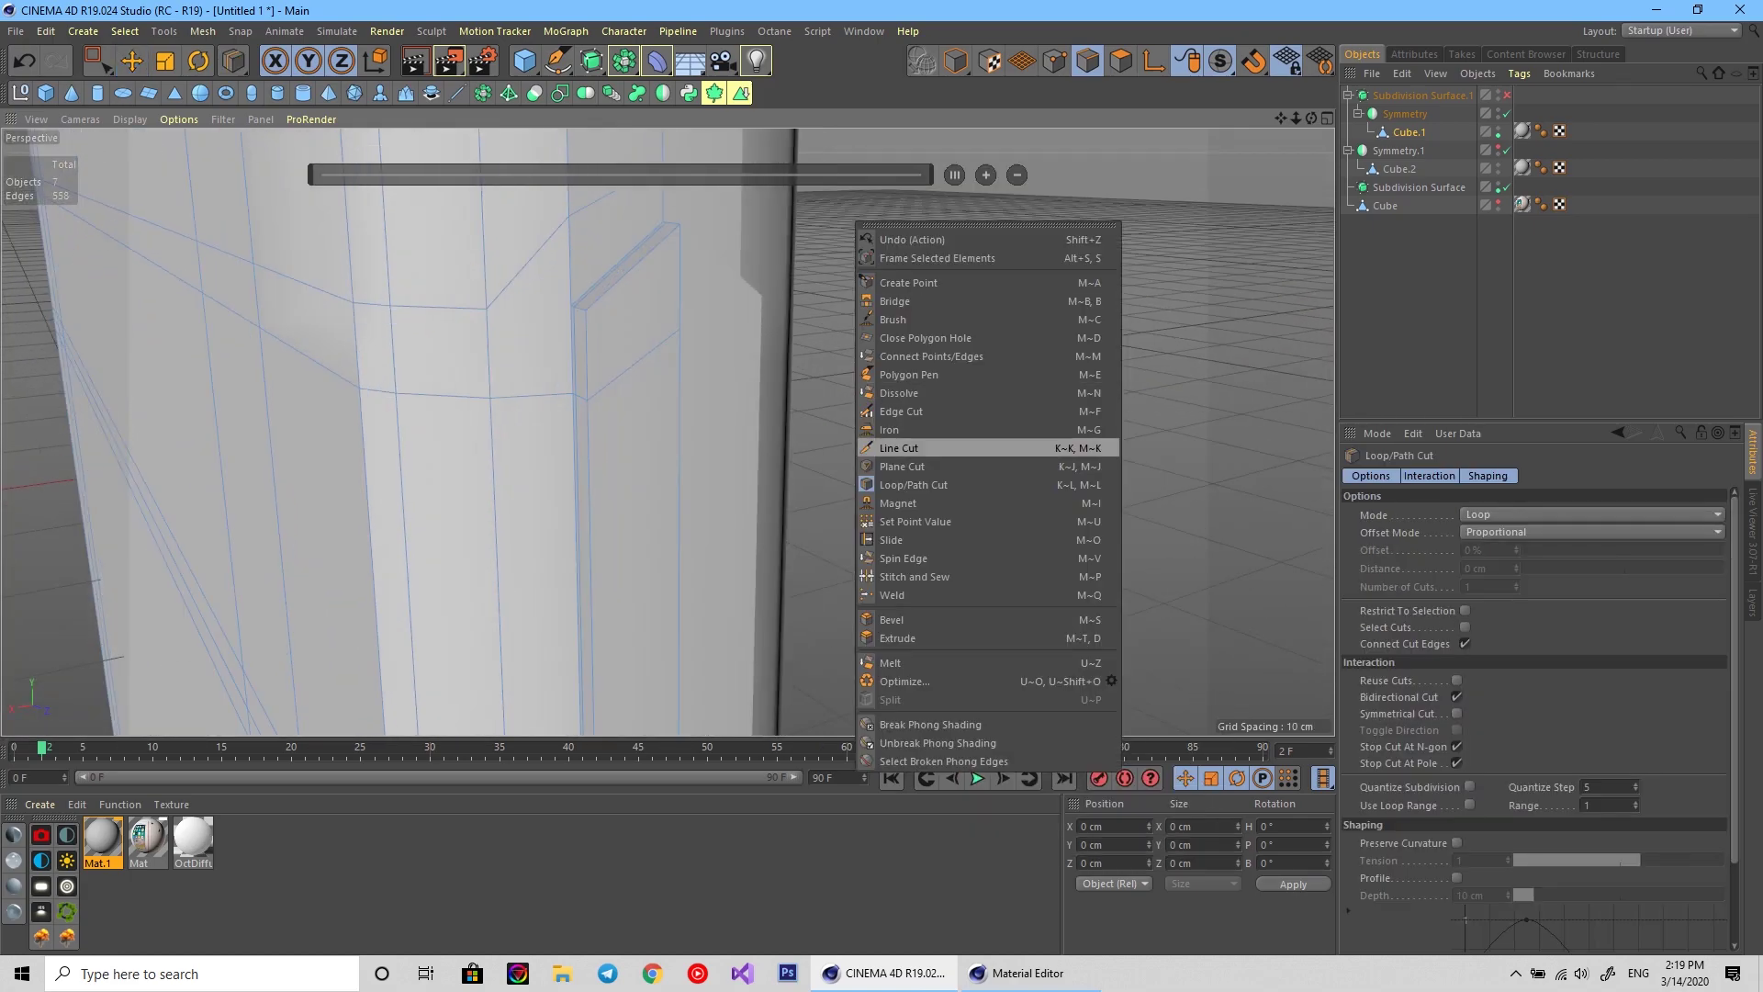
{"action": "left_click", "coordinate": [982, 465]}
{"action": "left_click_drag", "start_coordinate": [918, 459], "coordinate": [1056, 441], "text": "alt"}
{"action": "left_click", "coordinate": [413, 441]}
{"action": "key", "text": "e"}
{"action": "key", "text": "Delete"}
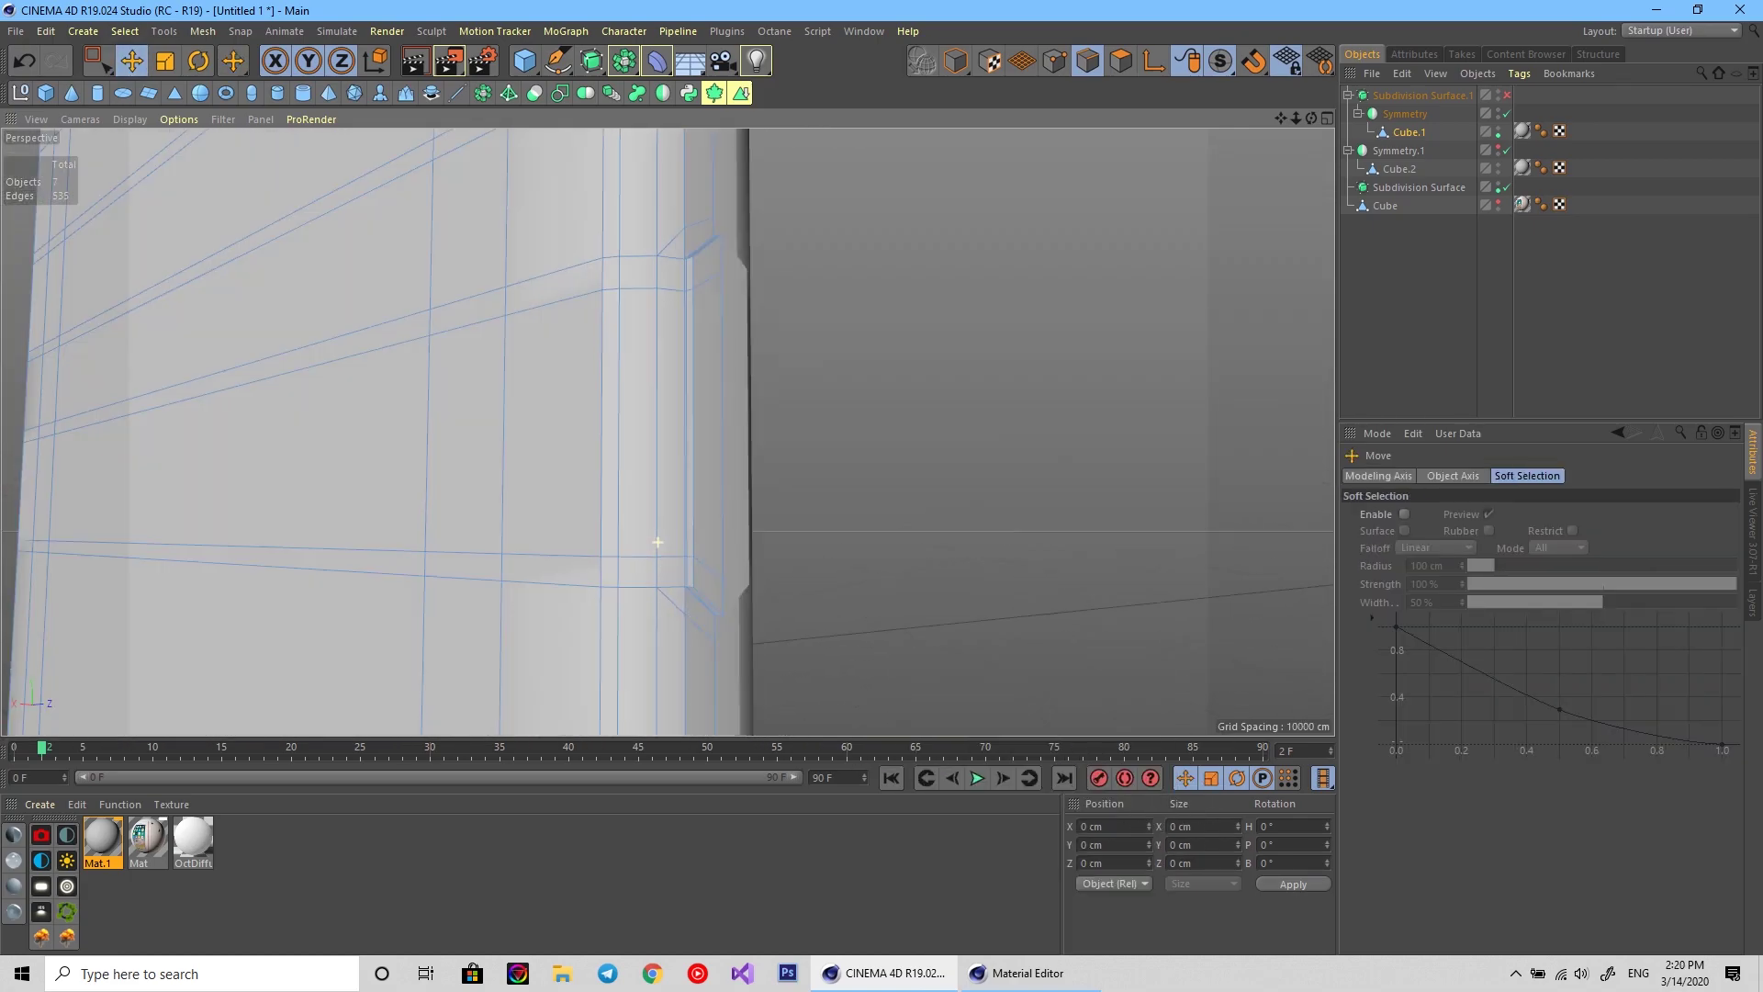
{"action": "left_click_drag", "start_coordinate": [643, 413], "coordinate": [780, 413], "text": "alt"}
{"action": "left_click", "coordinate": [609, 471]}
{"action": "left_click_drag", "start_coordinate": [609, 471], "coordinate": [689, 601], "text": "alt"}
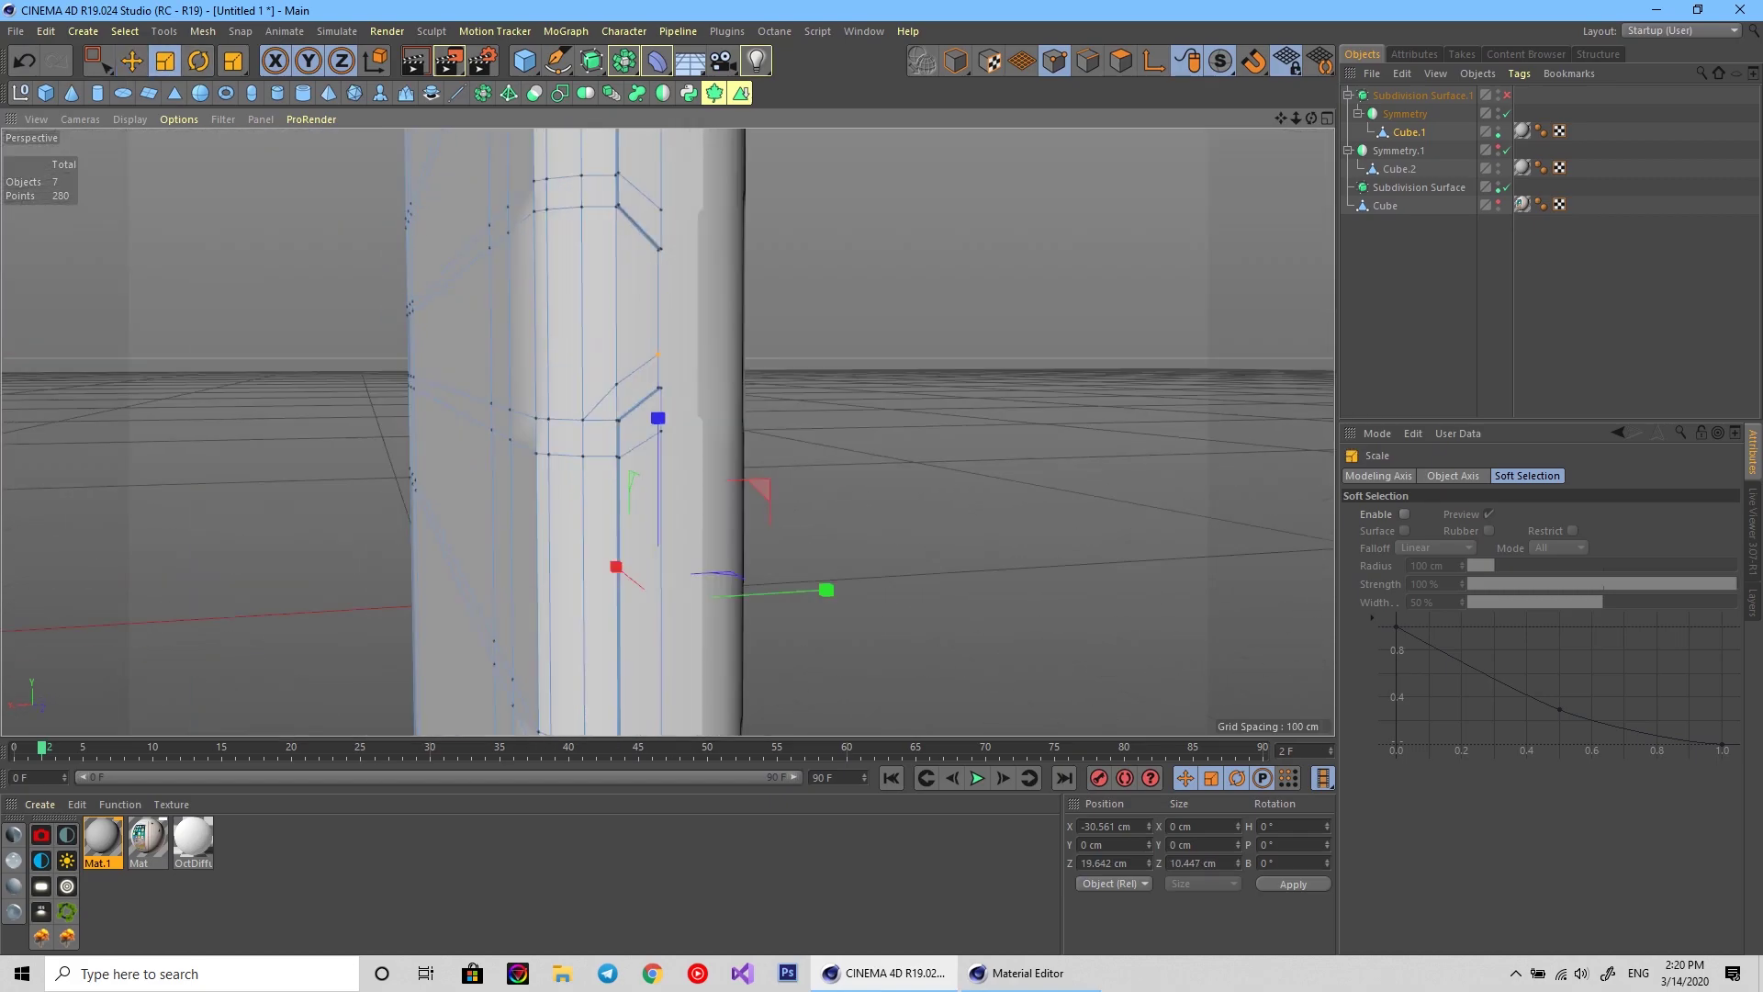
Add new edge loops around the slot's rim and beside the slot.
{"action": "right_click", "coordinate": [900, 469]}
{"action": "left_click", "coordinate": [991, 465]}
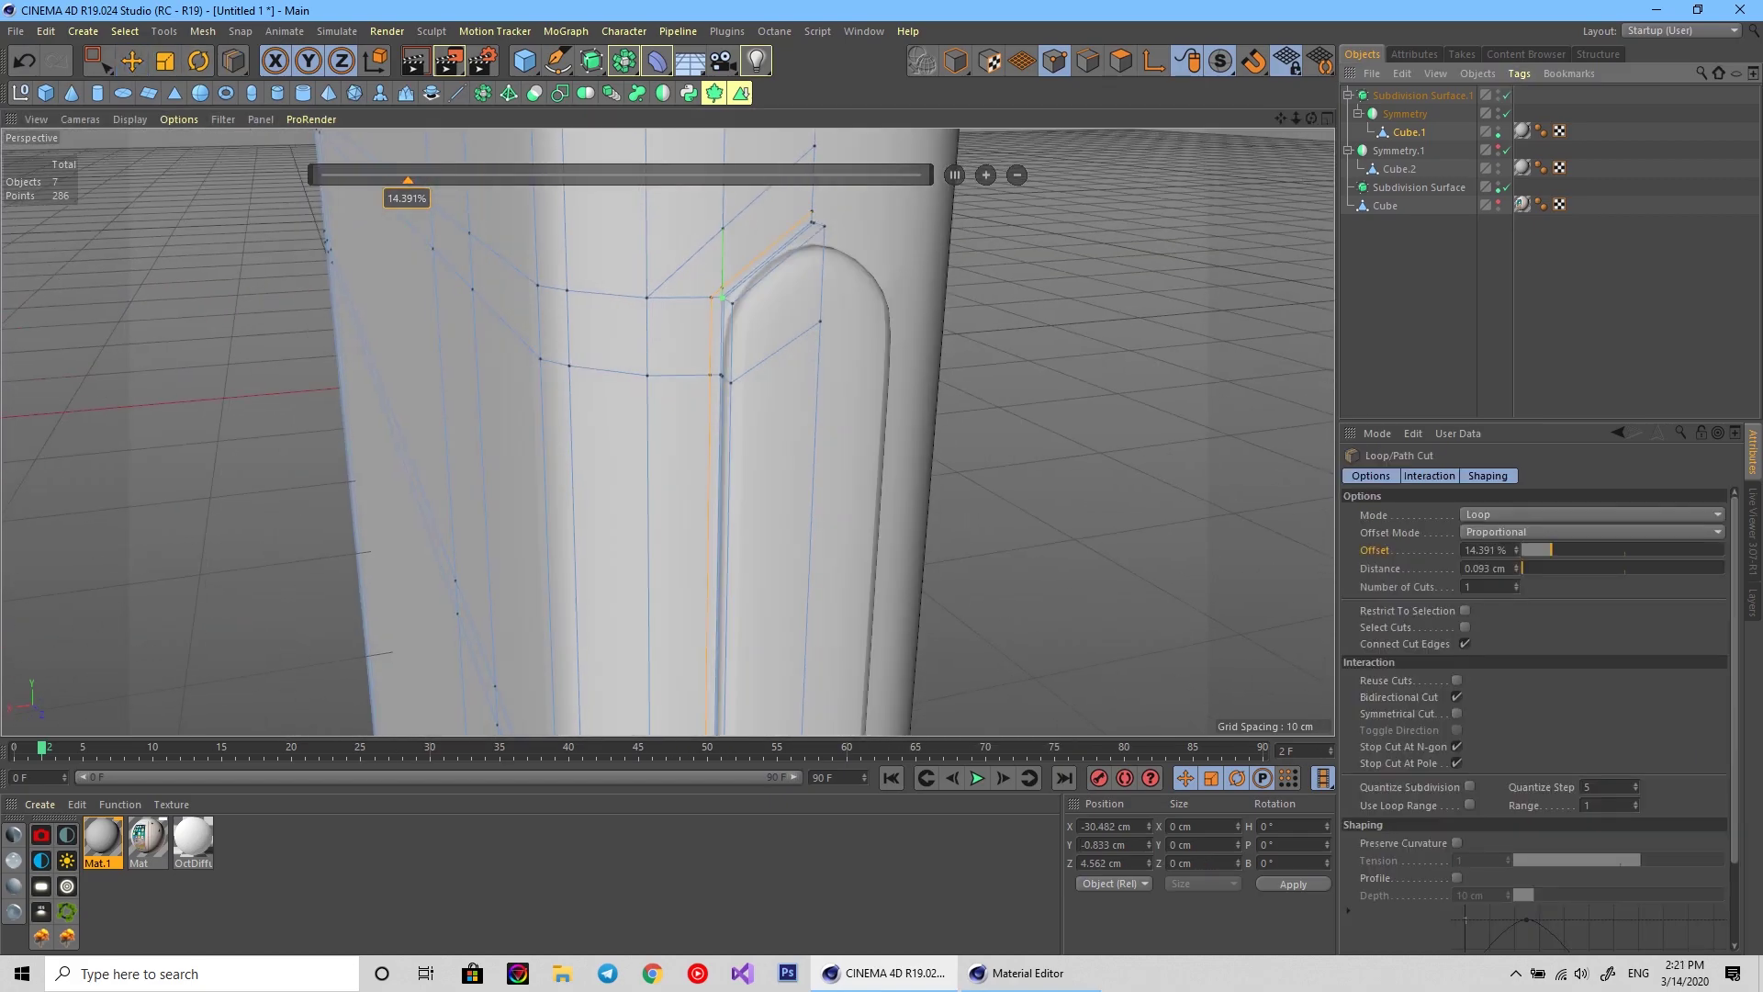
{"action": "left_click_drag", "start_coordinate": [735, 413], "coordinate": [643, 368], "text": "alt"}
{"action": "key", "text": "k"}
{"action": "key", "text": "l"}
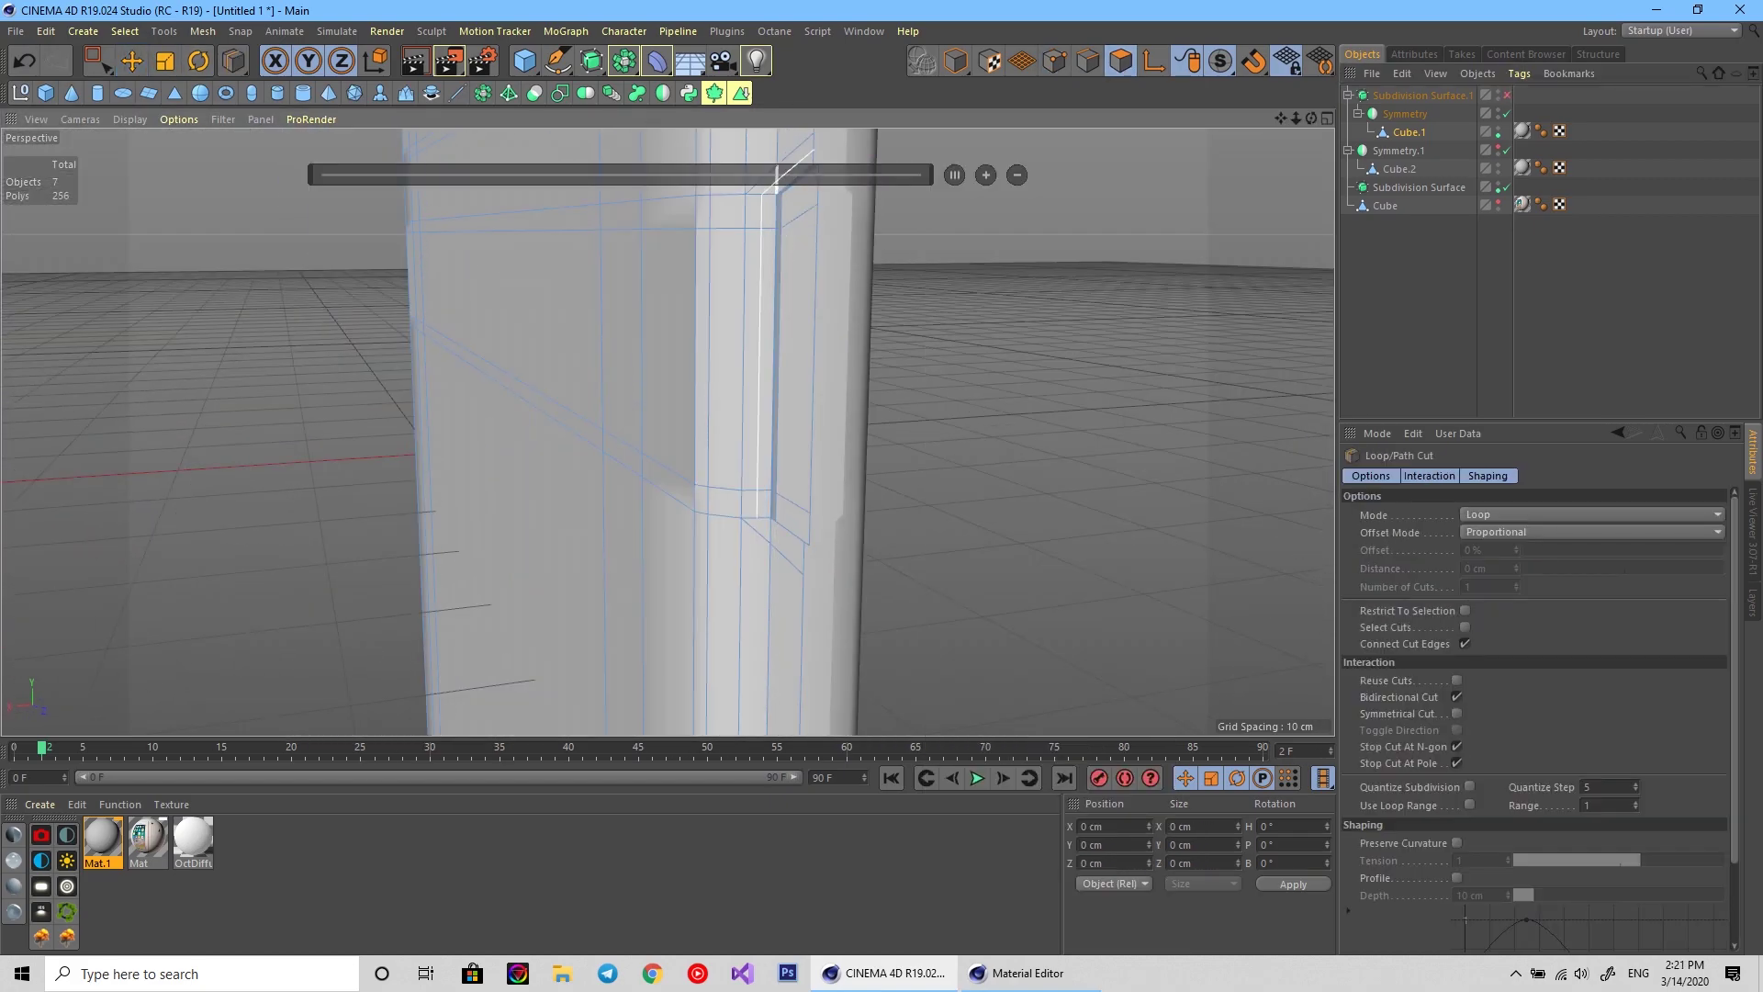
{"action": "left_click_drag", "start_coordinate": [770, 538], "coordinate": [702, 559], "text": "alt"}
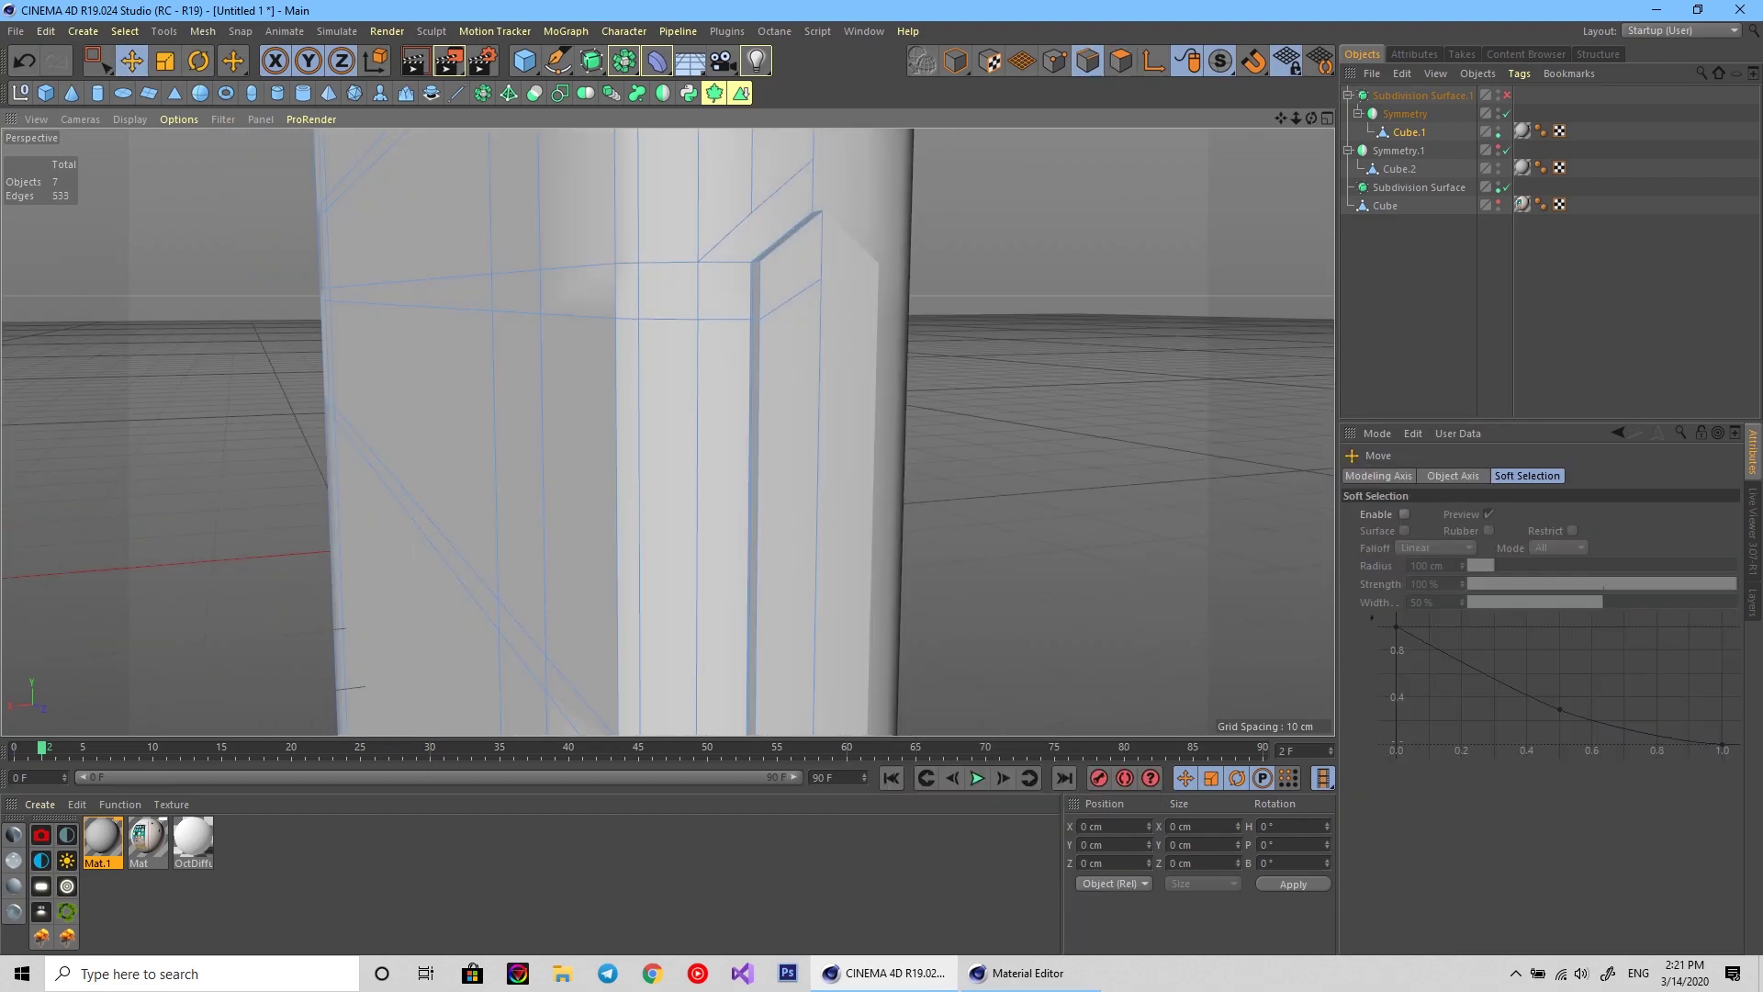
{"action": "left_click", "coordinate": [703, 559]}
{"action": "mouse_move", "coordinate": [703, 559]}
{"action": "left_mouse_down", "text": "alt"}
{"action": "mouse_move", "coordinate": [808, 463]}
{"action": "mouse_move", "coordinate": [946, 395]}
{"action": "left_mouse_up", "text": "alt"}
Cut another edge loop across the inset panel near the slot.
{"action": "right_click", "coordinate": [945, 395]}
{"action": "left_click", "coordinate": [983, 615]}
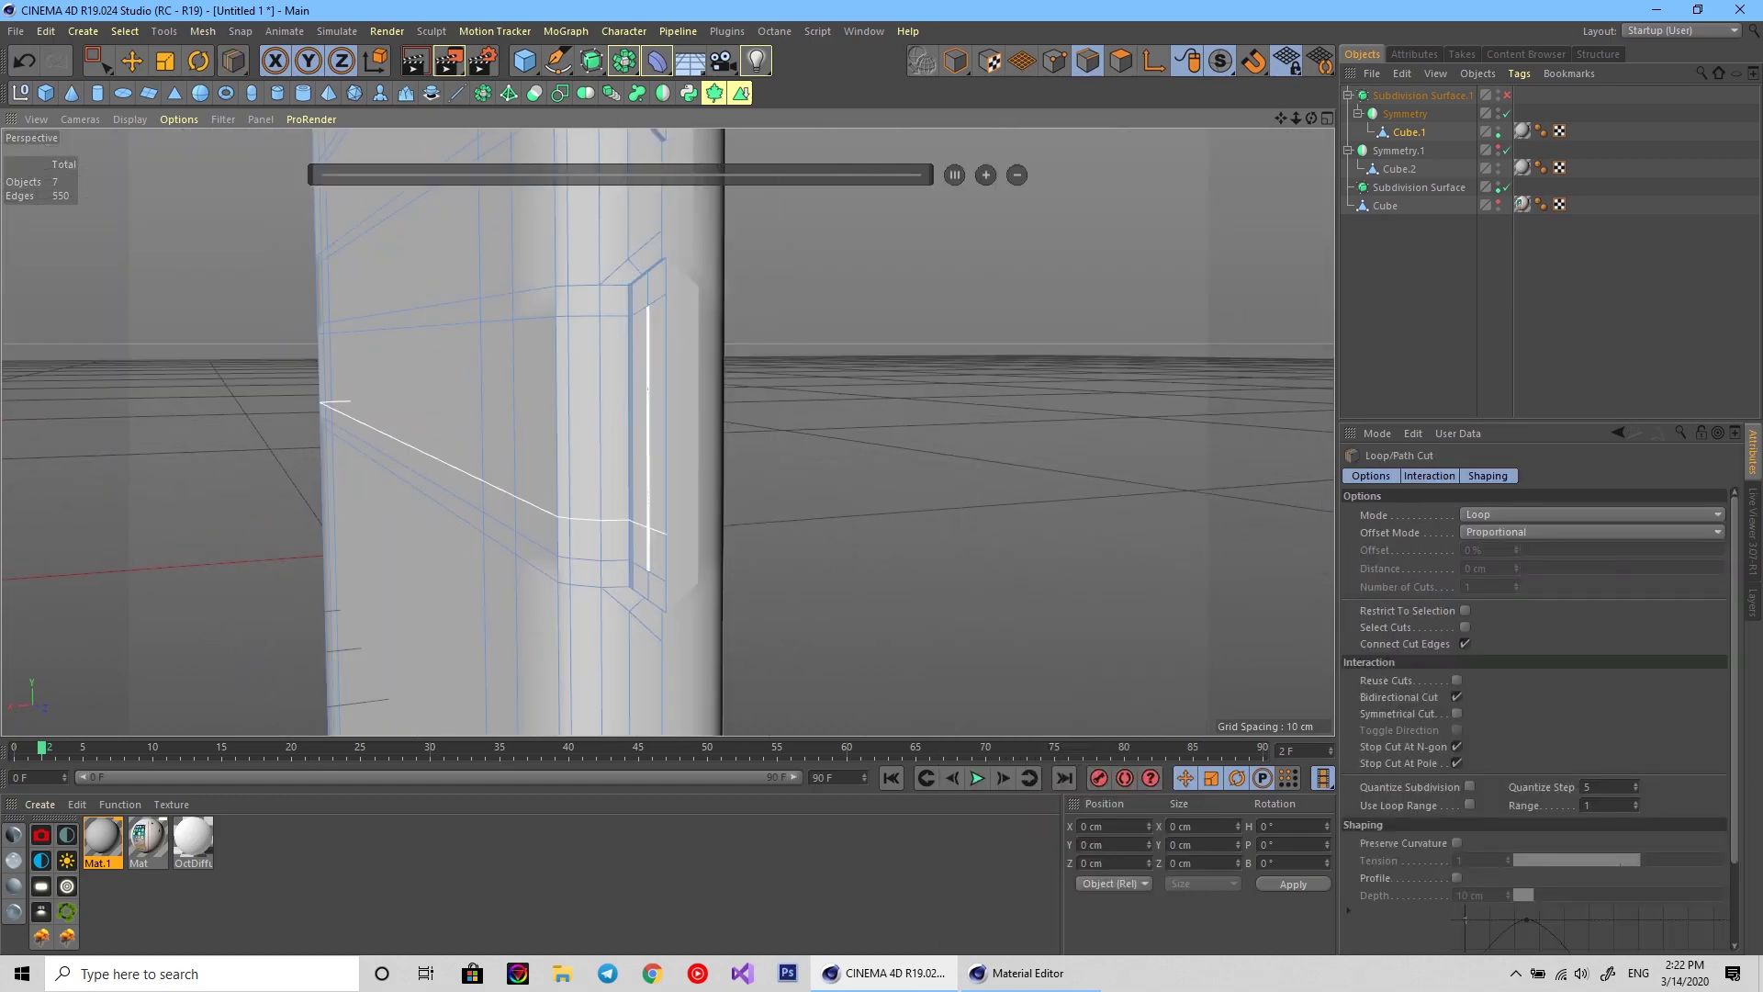
{"action": "left_click_drag", "start_coordinate": [599, 631], "coordinate": [608, 542], "text": "alt"}
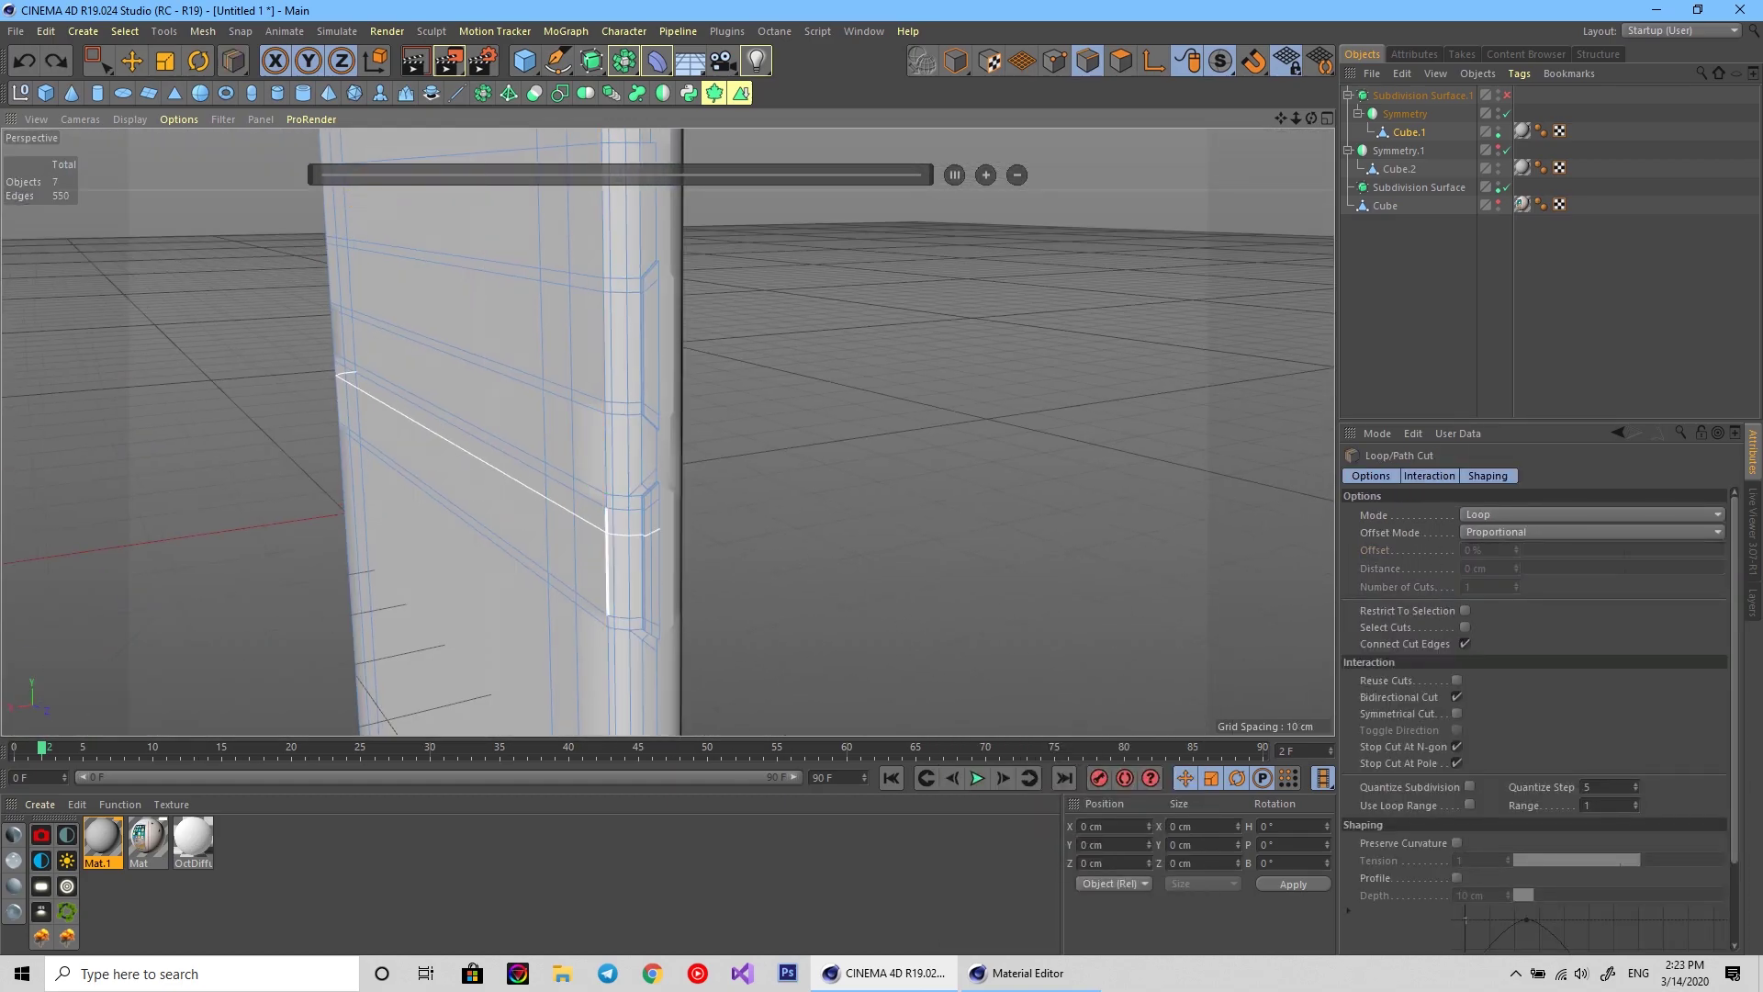
{"action": "key", "text": "e"}
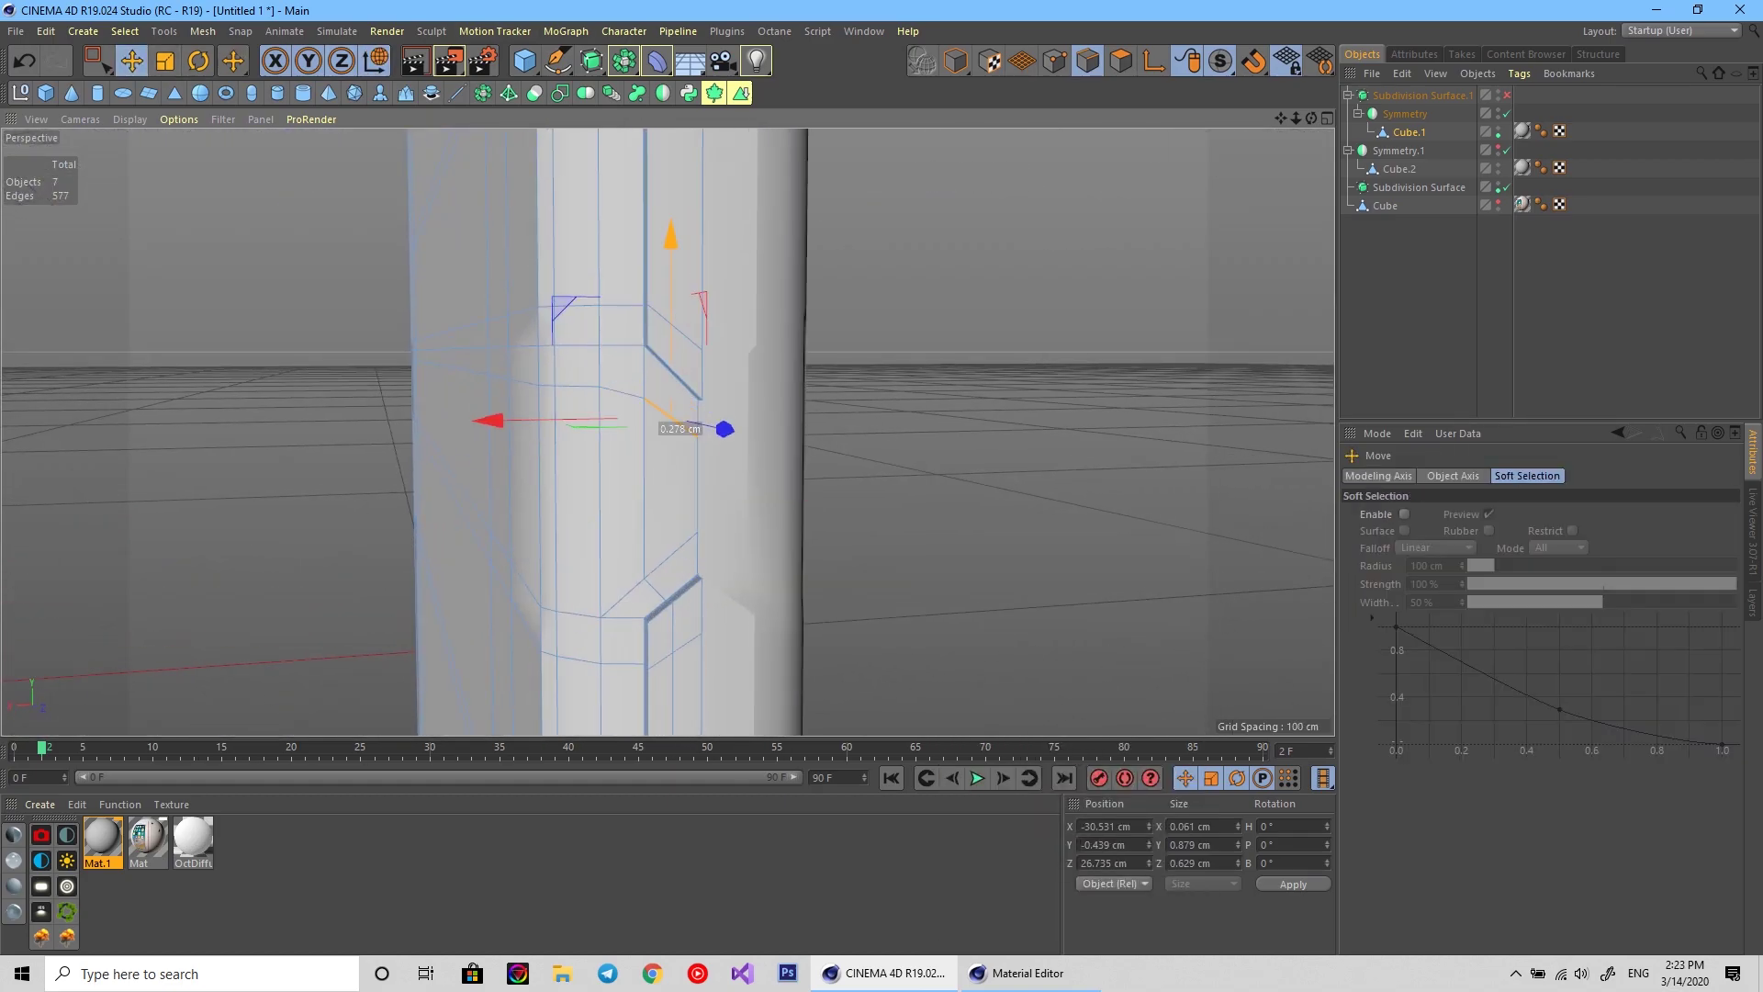
{"action": "left_click_drag", "start_coordinate": [655, 594], "coordinate": [650, 595], "text": "alt"}
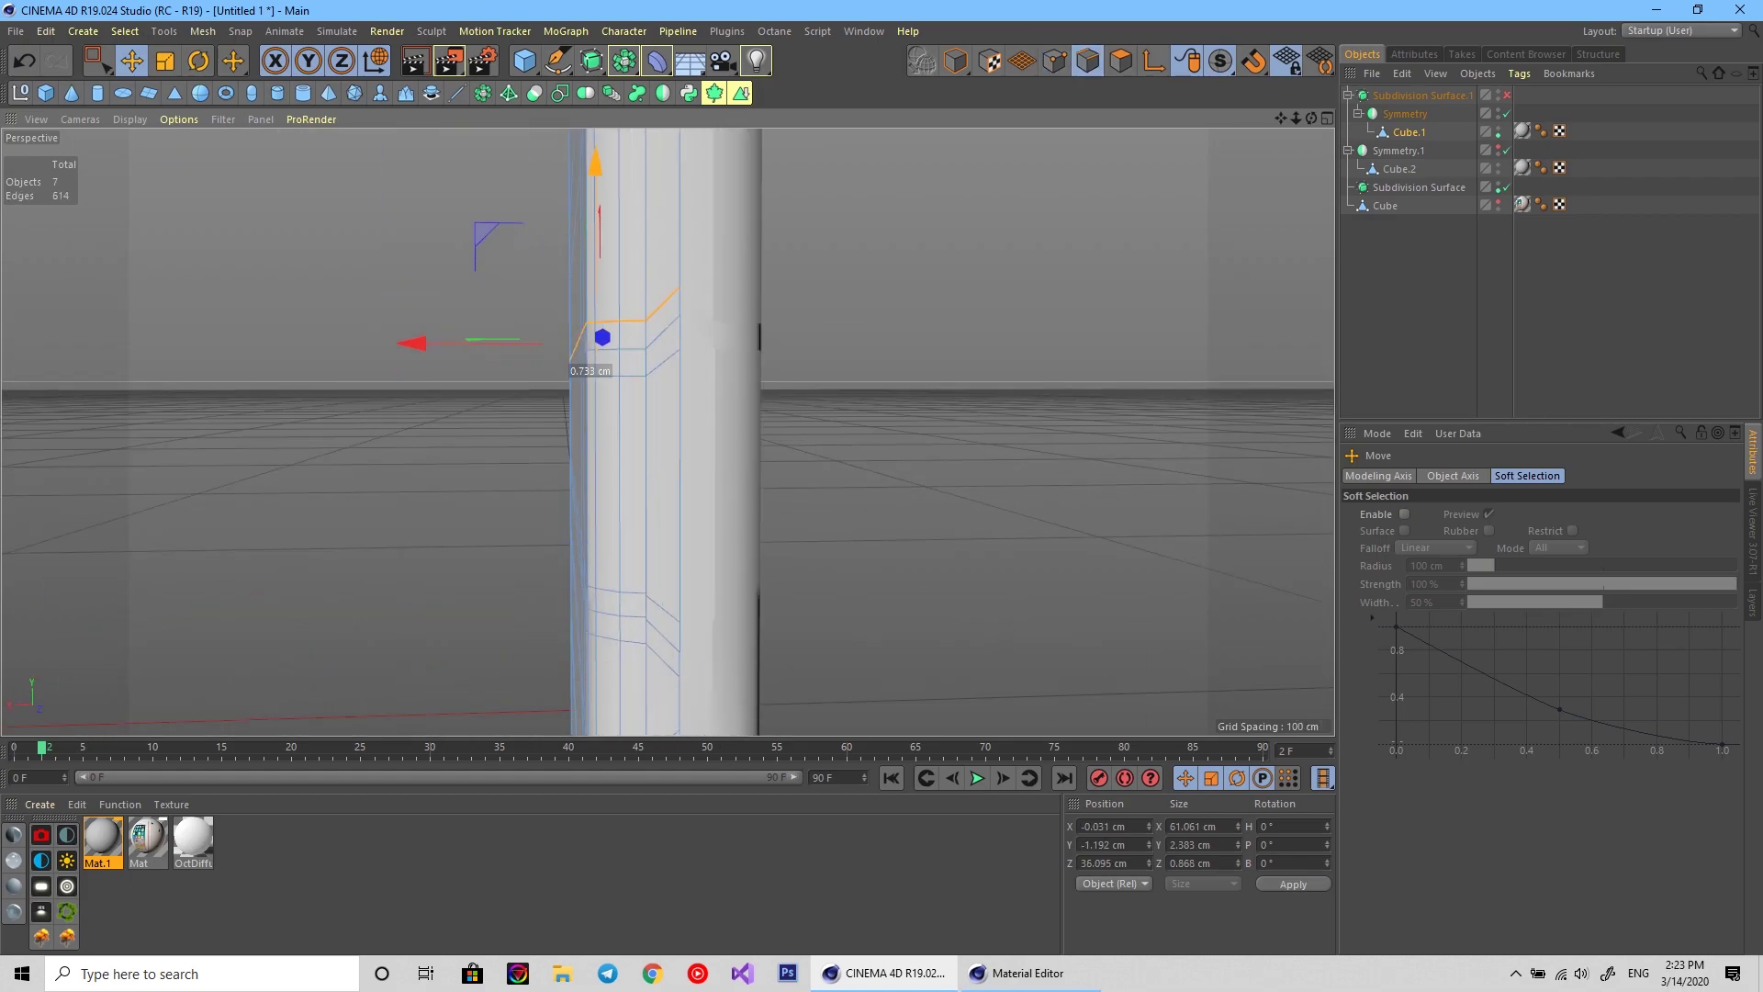
Draw line cuts across the slot's corner and along its bottom.
{"action": "right_click", "coordinate": [837, 341]}
{"action": "left_click", "coordinate": [945, 582]}
{"action": "left_click", "coordinate": [518, 504]}
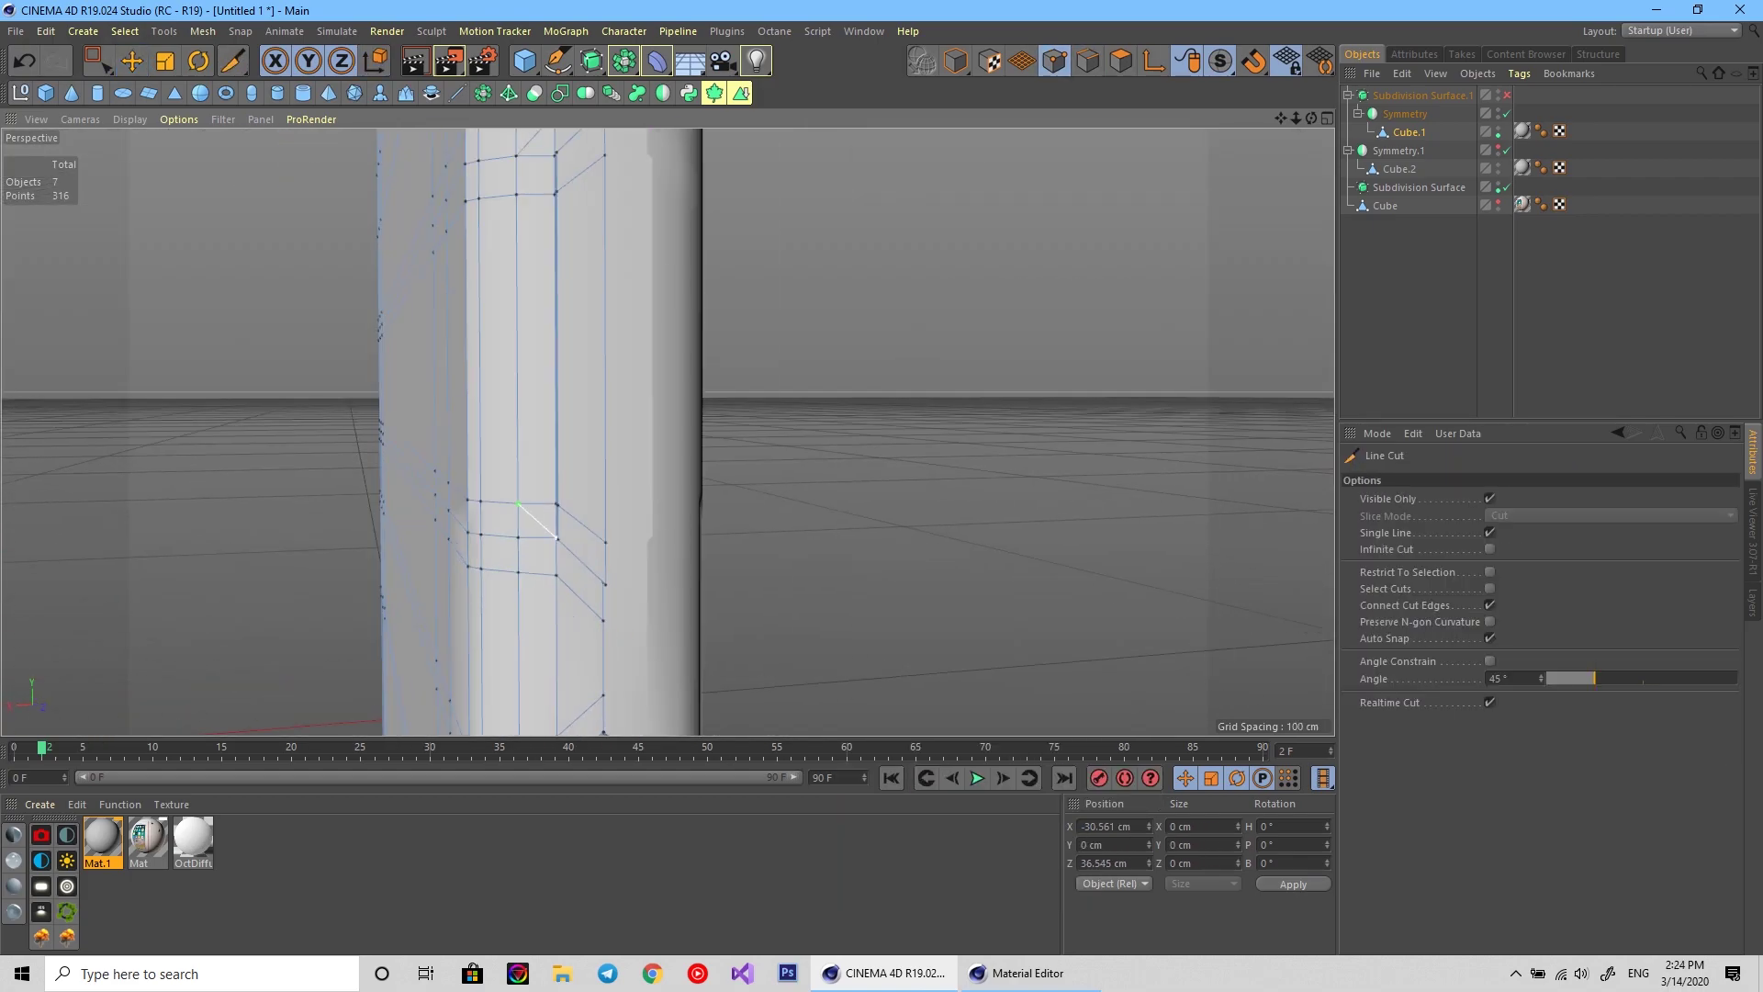
{"action": "mouse_move", "coordinate": [557, 537]}
{"action": "left_mouse_down", "text": "alt"}
{"action": "mouse_move", "coordinate": [266, 374]}
{"action": "mouse_move", "coordinate": [643, 459]}
{"action": "mouse_move", "coordinate": [742, 589]}
{"action": "left_mouse_up", "text": "alt"}
{"action": "scroll", "coordinate": [266, 374], "scroll_direction": "down", "scroll_amount": 5}
{"action": "scroll", "coordinate": [643, 459], "scroll_direction": "up", "scroll_amount": 5}
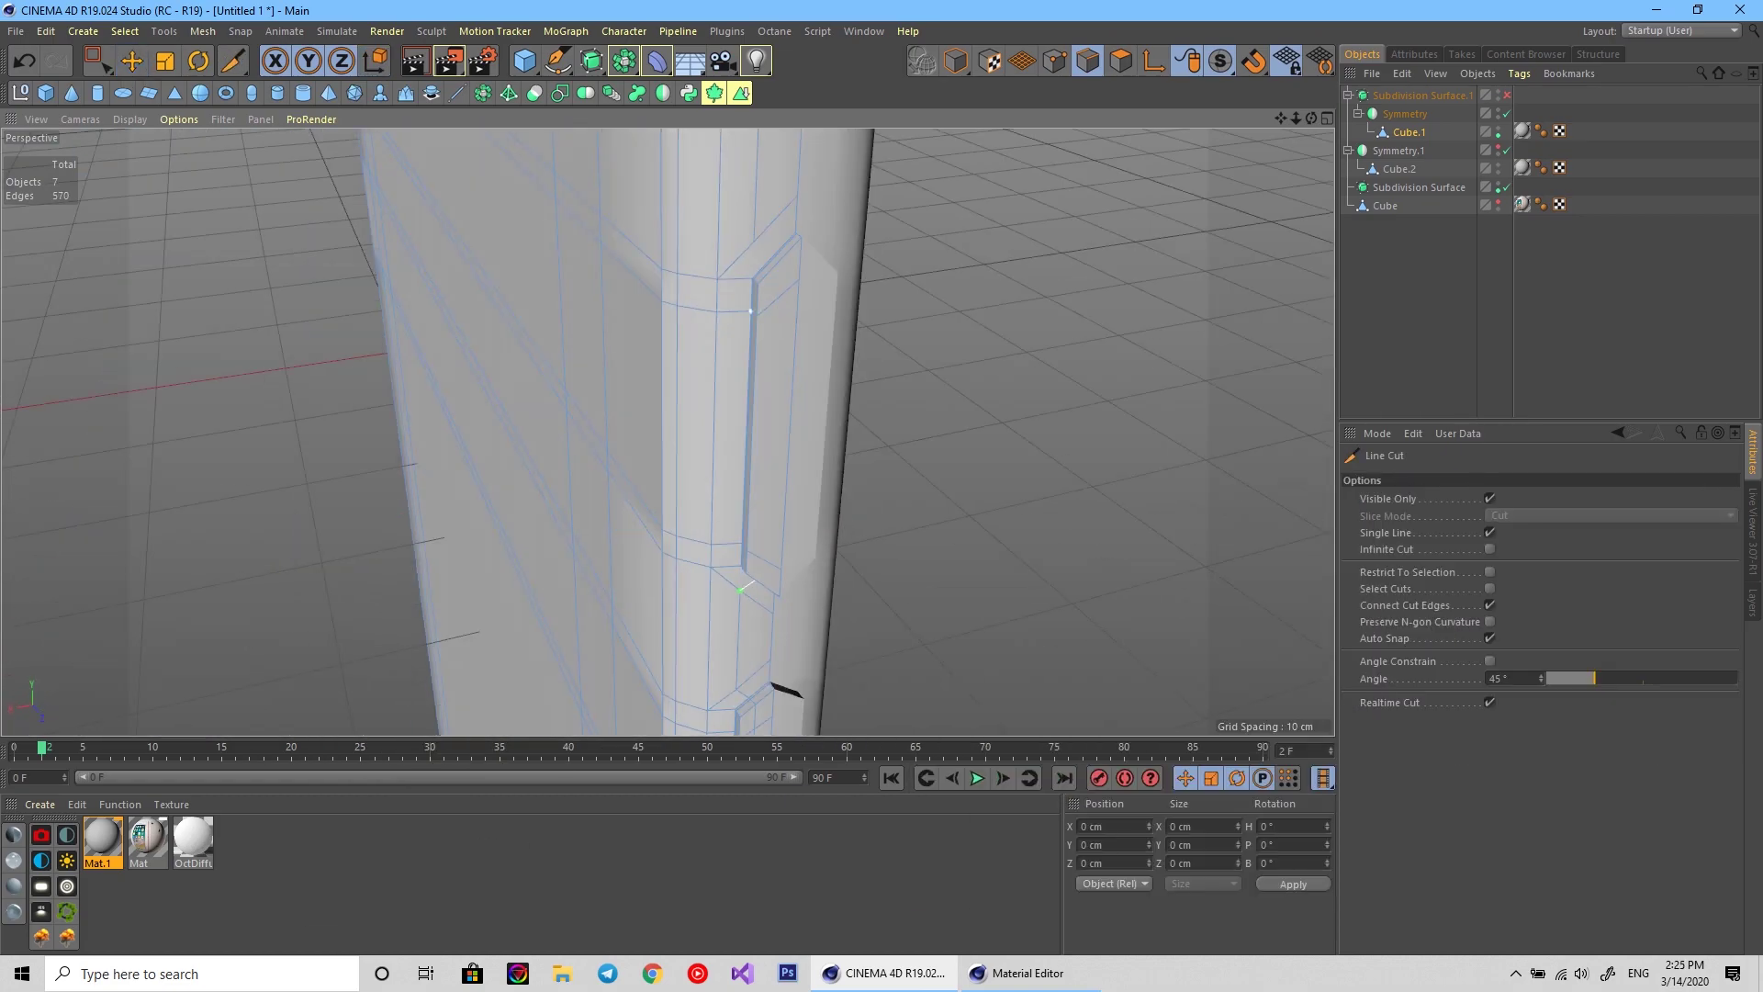
{"action": "mouse_move", "coordinate": [808, 230]}
{"action": "left_mouse_down", "text": "alt"}
{"action": "mouse_move", "coordinate": [643, 368]}
{"action": "mouse_move", "coordinate": [551, 596]}
{"action": "mouse_move", "coordinate": [551, 386]}
{"action": "mouse_move", "coordinate": [393, 386]}
{"action": "left_mouse_up", "text": "alt"}
{"action": "key", "text": "e"}
{"action": "key", "text": "k"}
{"action": "key", "text": "k"}
{"action": "left_click", "coordinate": [532, 636]}
{"action": "scroll", "coordinate": [393, 386], "scroll_direction": "up", "scroll_amount": 3}
{"action": "key", "text": "e"}
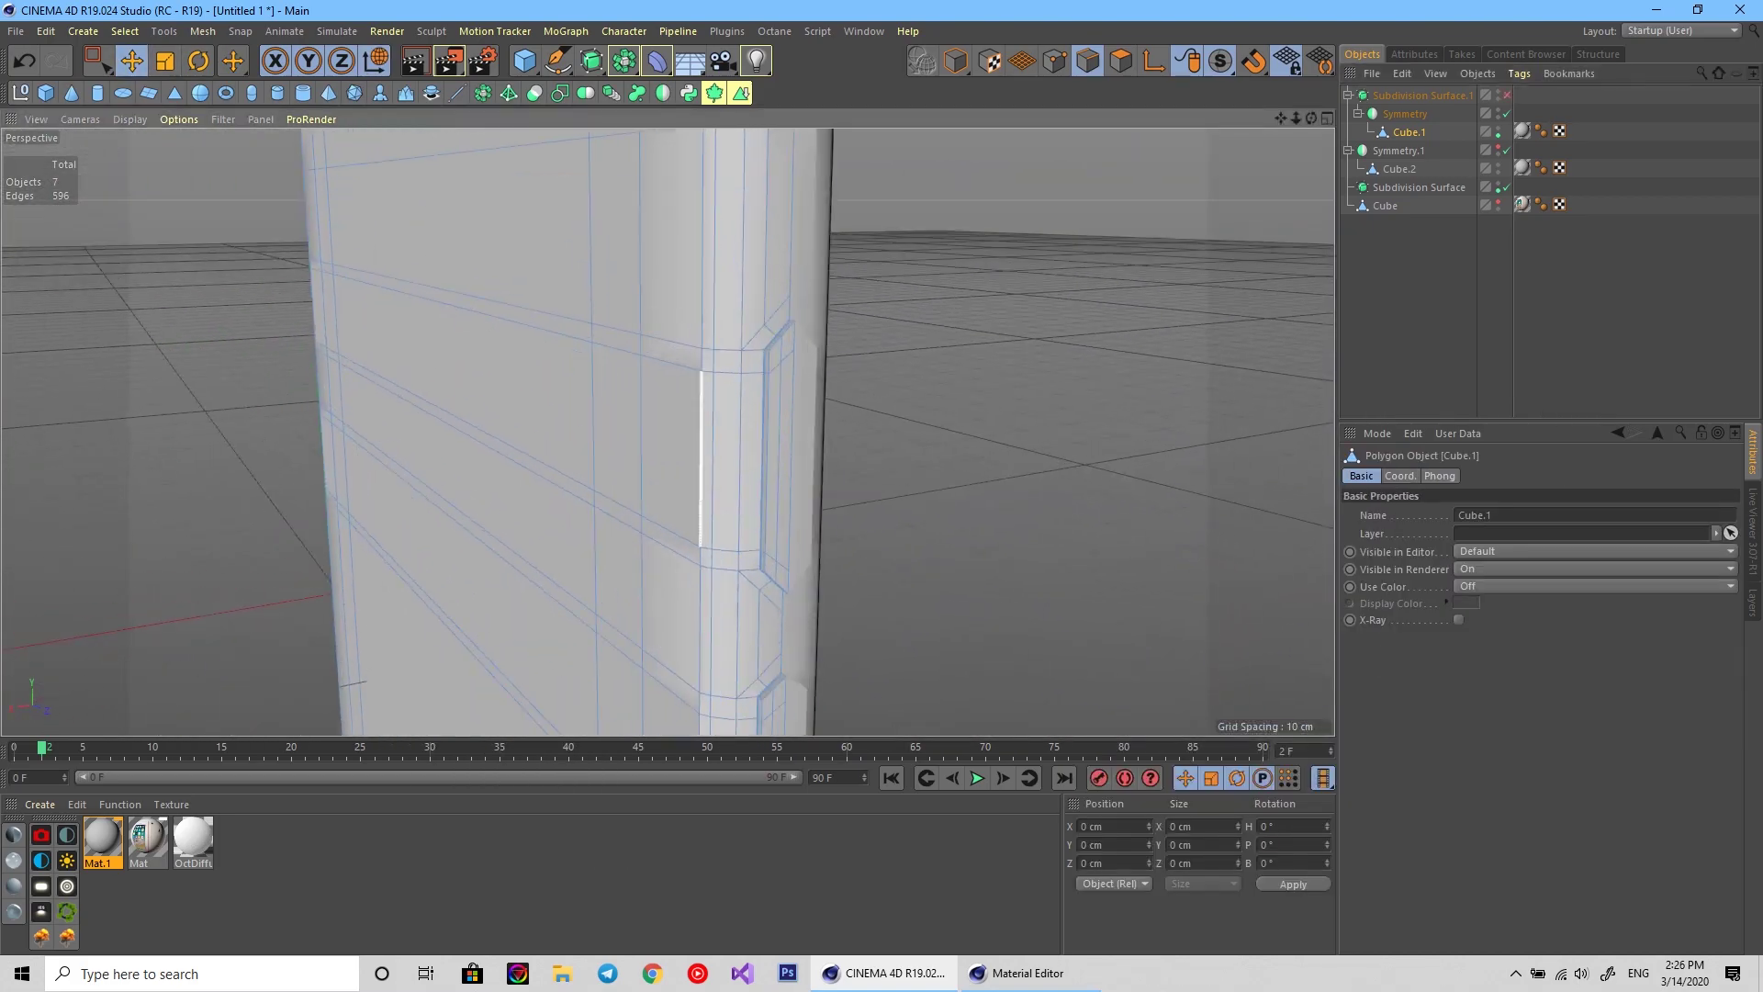
Scale the slot points to about 110% in the Front view and 103% in the Back view.
{"action": "key", "text": "0"}
{"action": "key", "text": "F4"}
{"action": "key", "text": "t"}
{"action": "left_click_drag", "start_coordinate": [638, 182], "coordinate": [628, 198]}
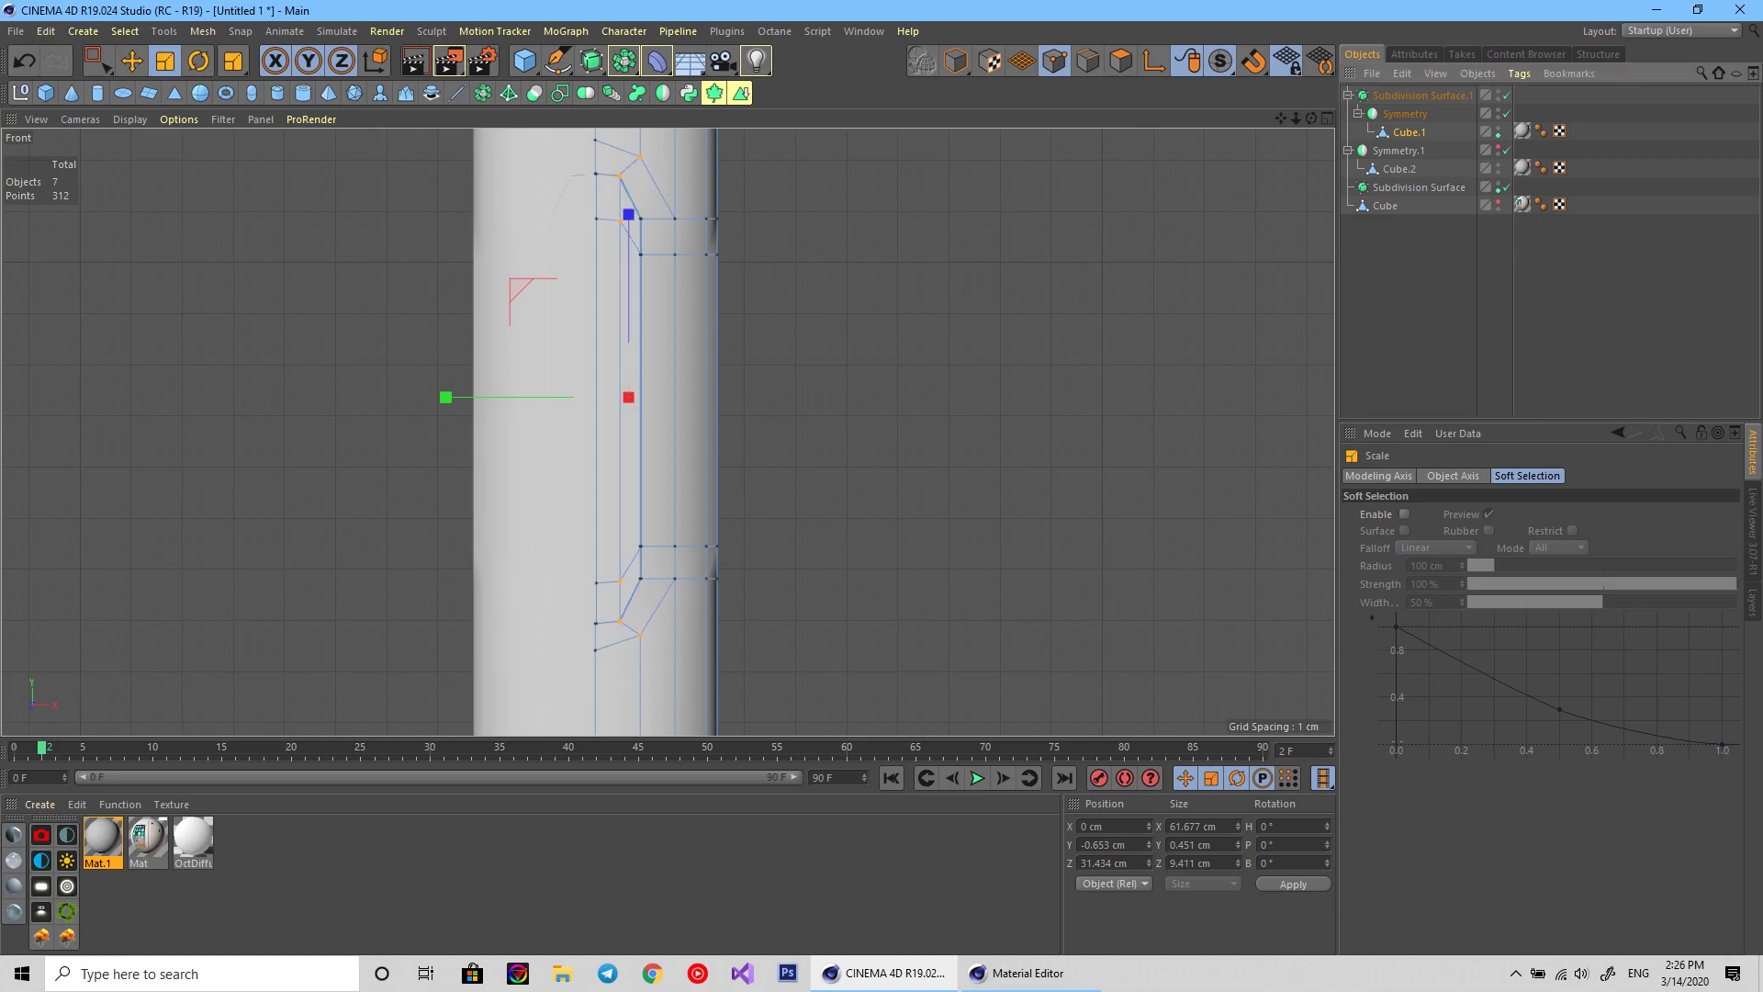
{"action": "scroll", "coordinate": [627, 204], "scroll_direction": "down", "scroll_amount": 3}
{"action": "scroll", "coordinate": [626, 204], "scroll_direction": "up", "scroll_amount": 3}
{"action": "key", "text": "0"}
{"action": "scroll", "coordinate": [607, 334], "scroll_direction": "up", "scroll_amount": 3}
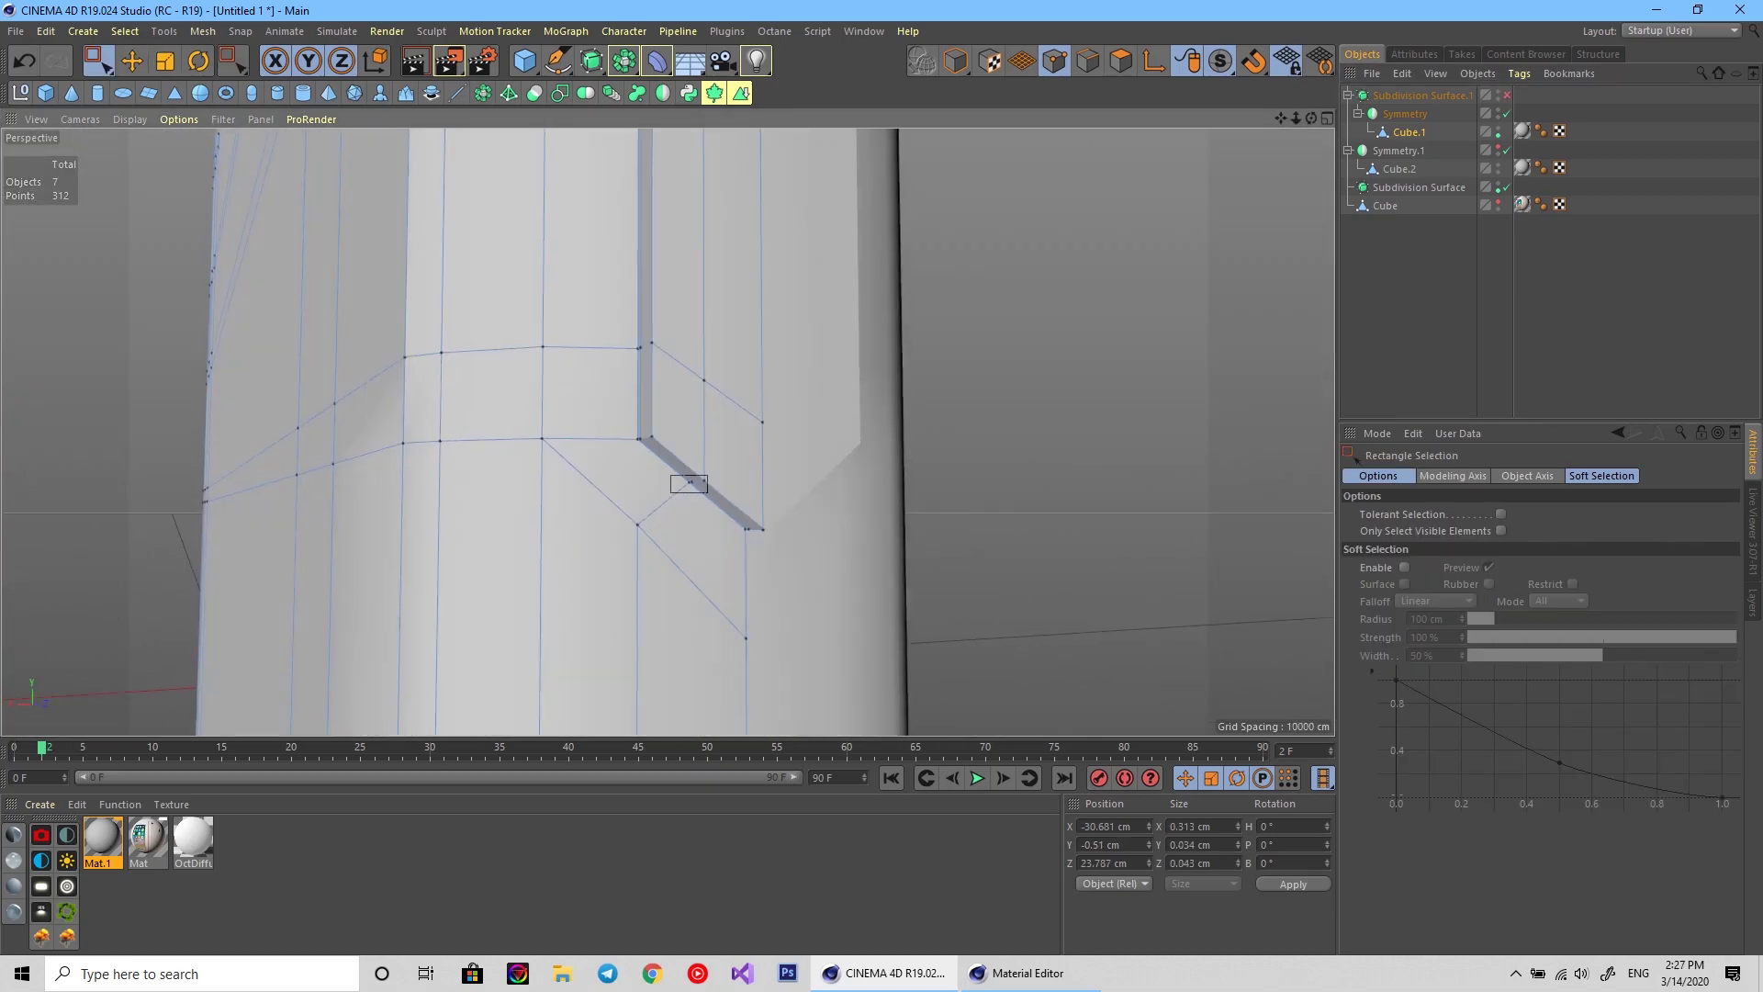
{"action": "scroll", "coordinate": [608, 333], "scroll_direction": "down", "scroll_amount": 2}
{"action": "middle_click", "coordinate": [657, 349]}
{"action": "key", "text": "t"}
{"action": "left_click_drag", "start_coordinate": [714, 368], "coordinate": [714, 361]}
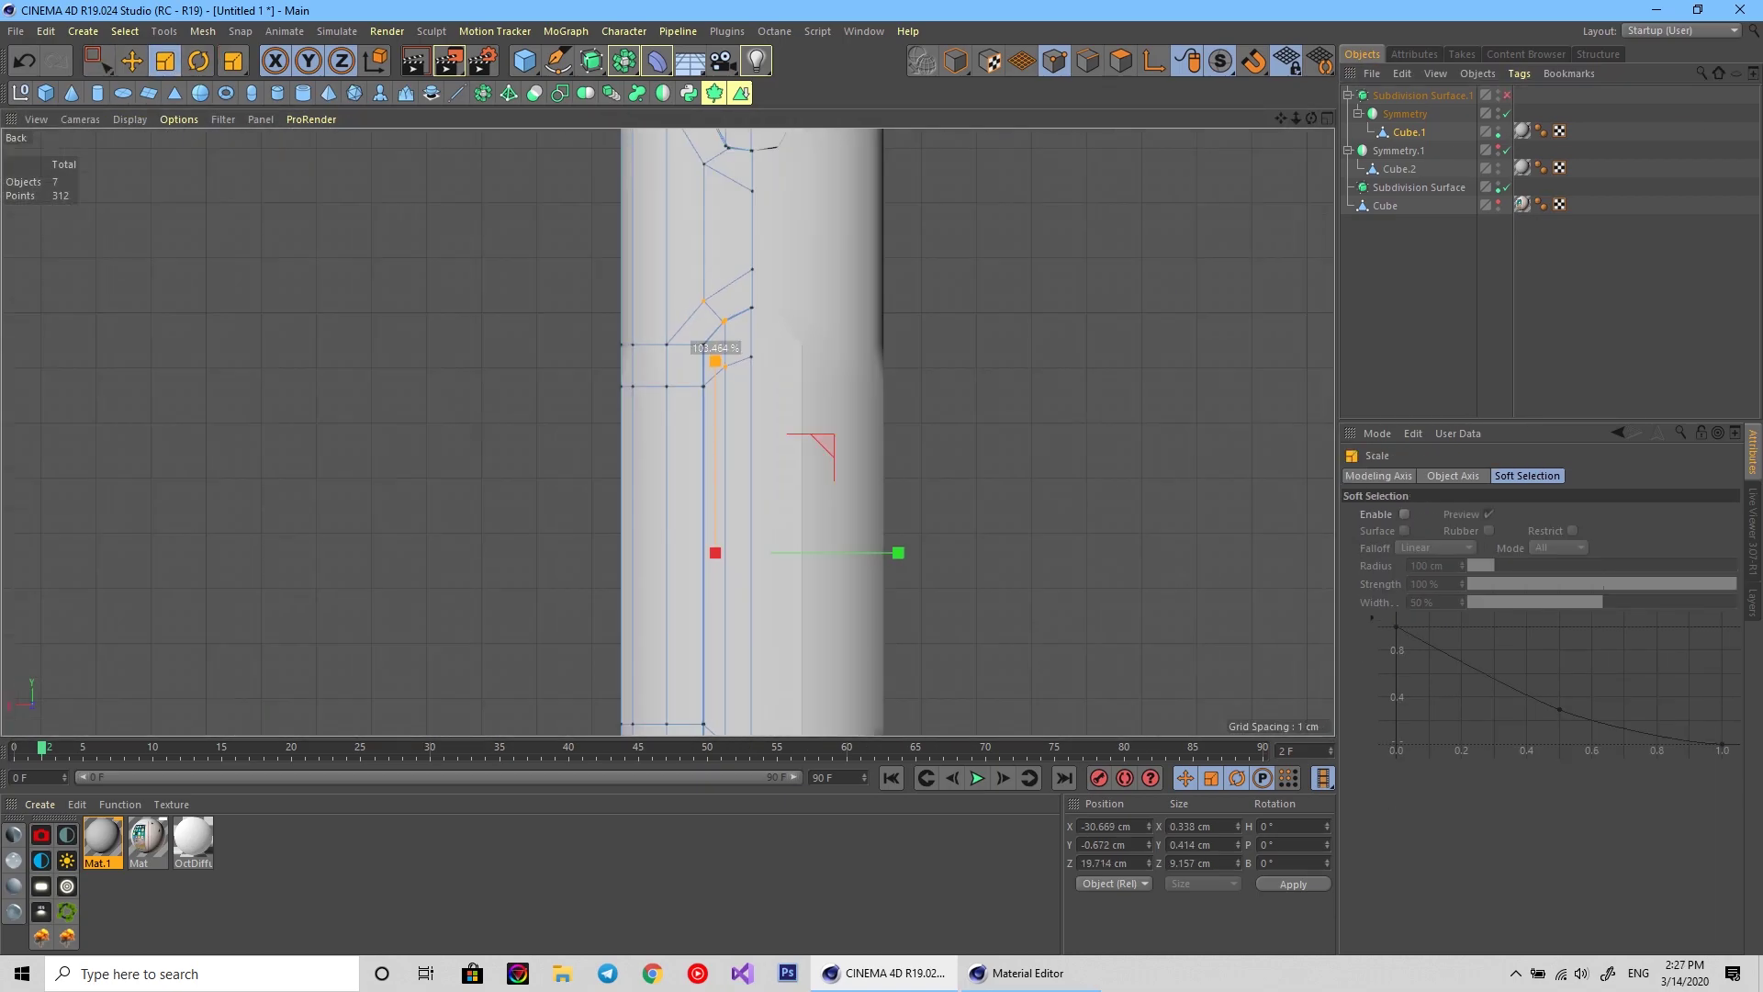
{"action": "key", "text": "F1"}
{"action": "scroll", "coordinate": [668, 432], "scroll_direction": "up", "scroll_amount": 3}
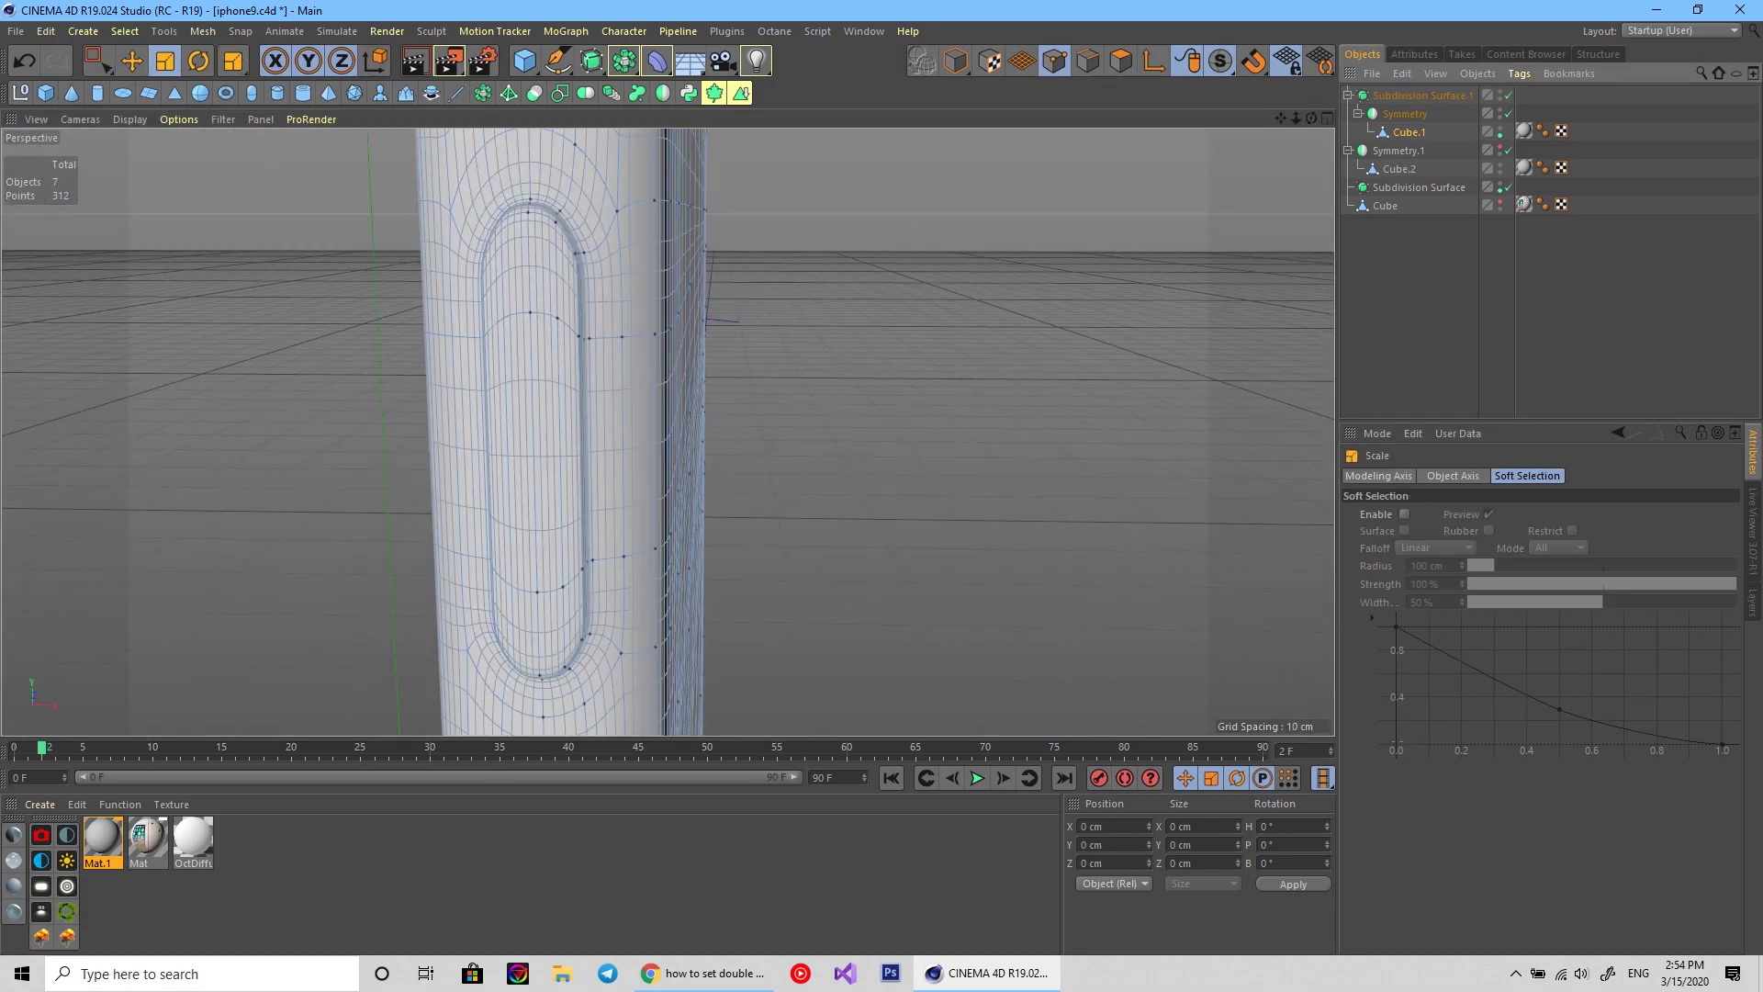
Loop-cut the phone edge and inset the long slot polygons with Extrude Inner.
{"action": "left_click", "coordinate": [80, 119]}
{"action": "left_click", "coordinate": [92, 294]}
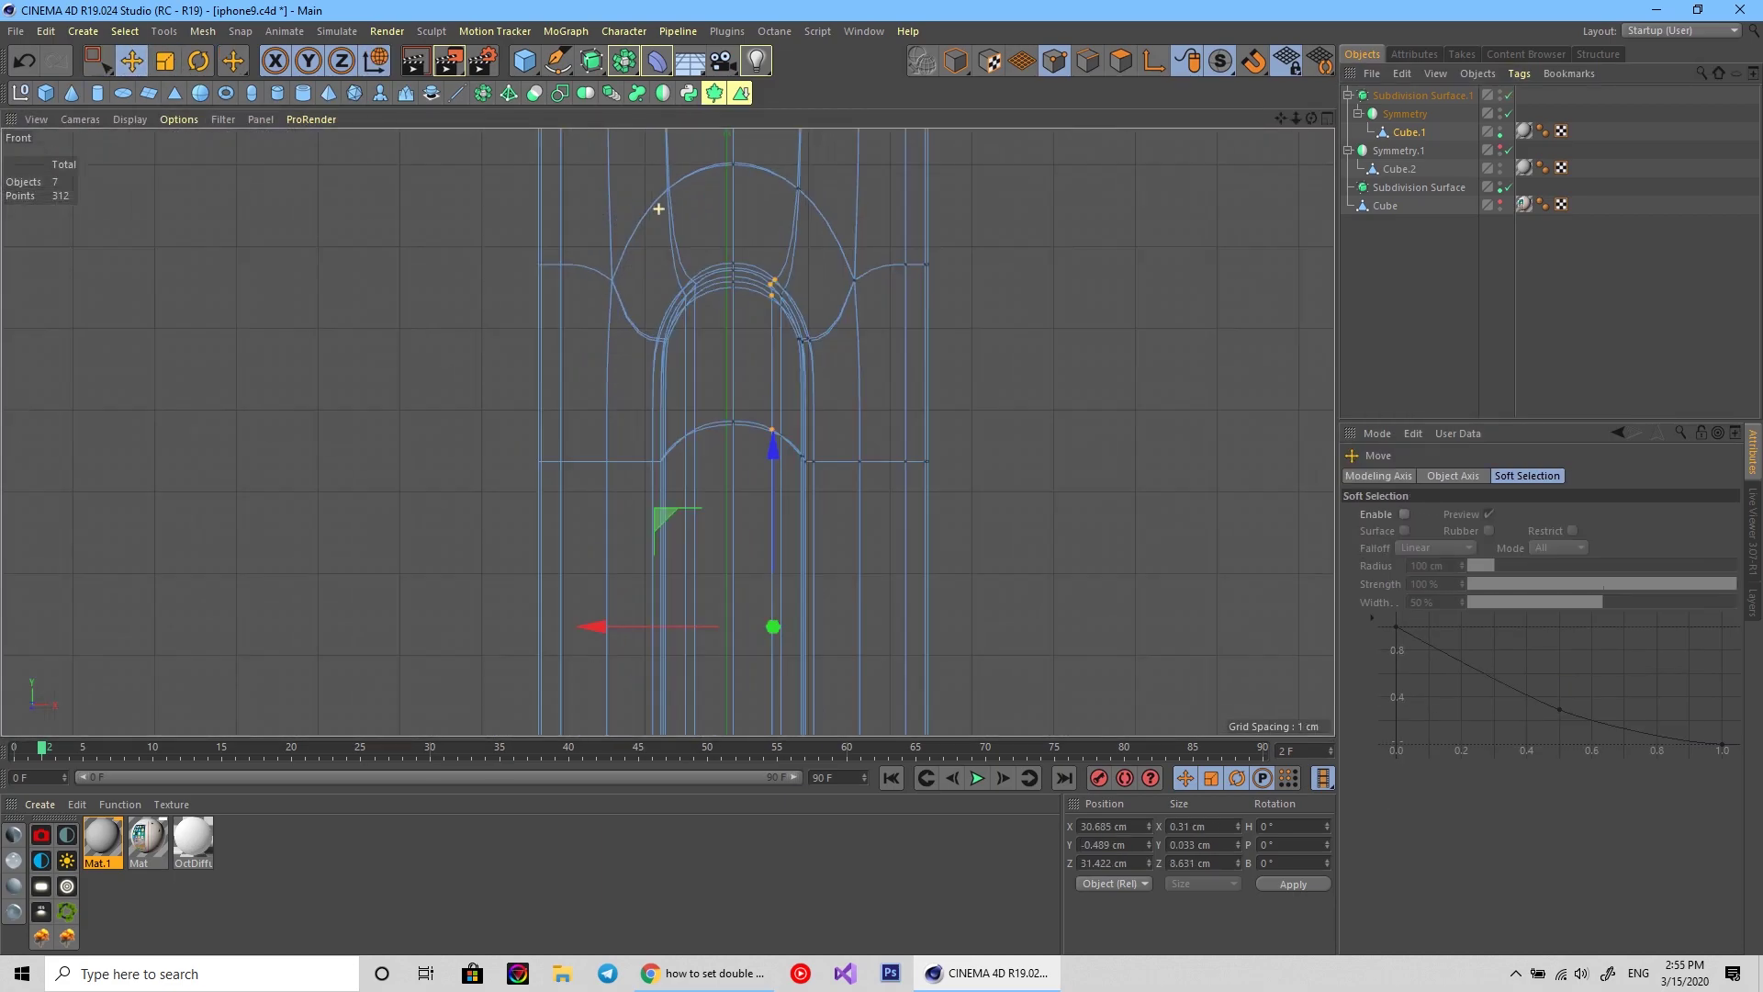
{"action": "key", "text": "t"}
{"action": "key", "text": "F1"}
{"action": "right_click", "coordinate": [905, 424]}
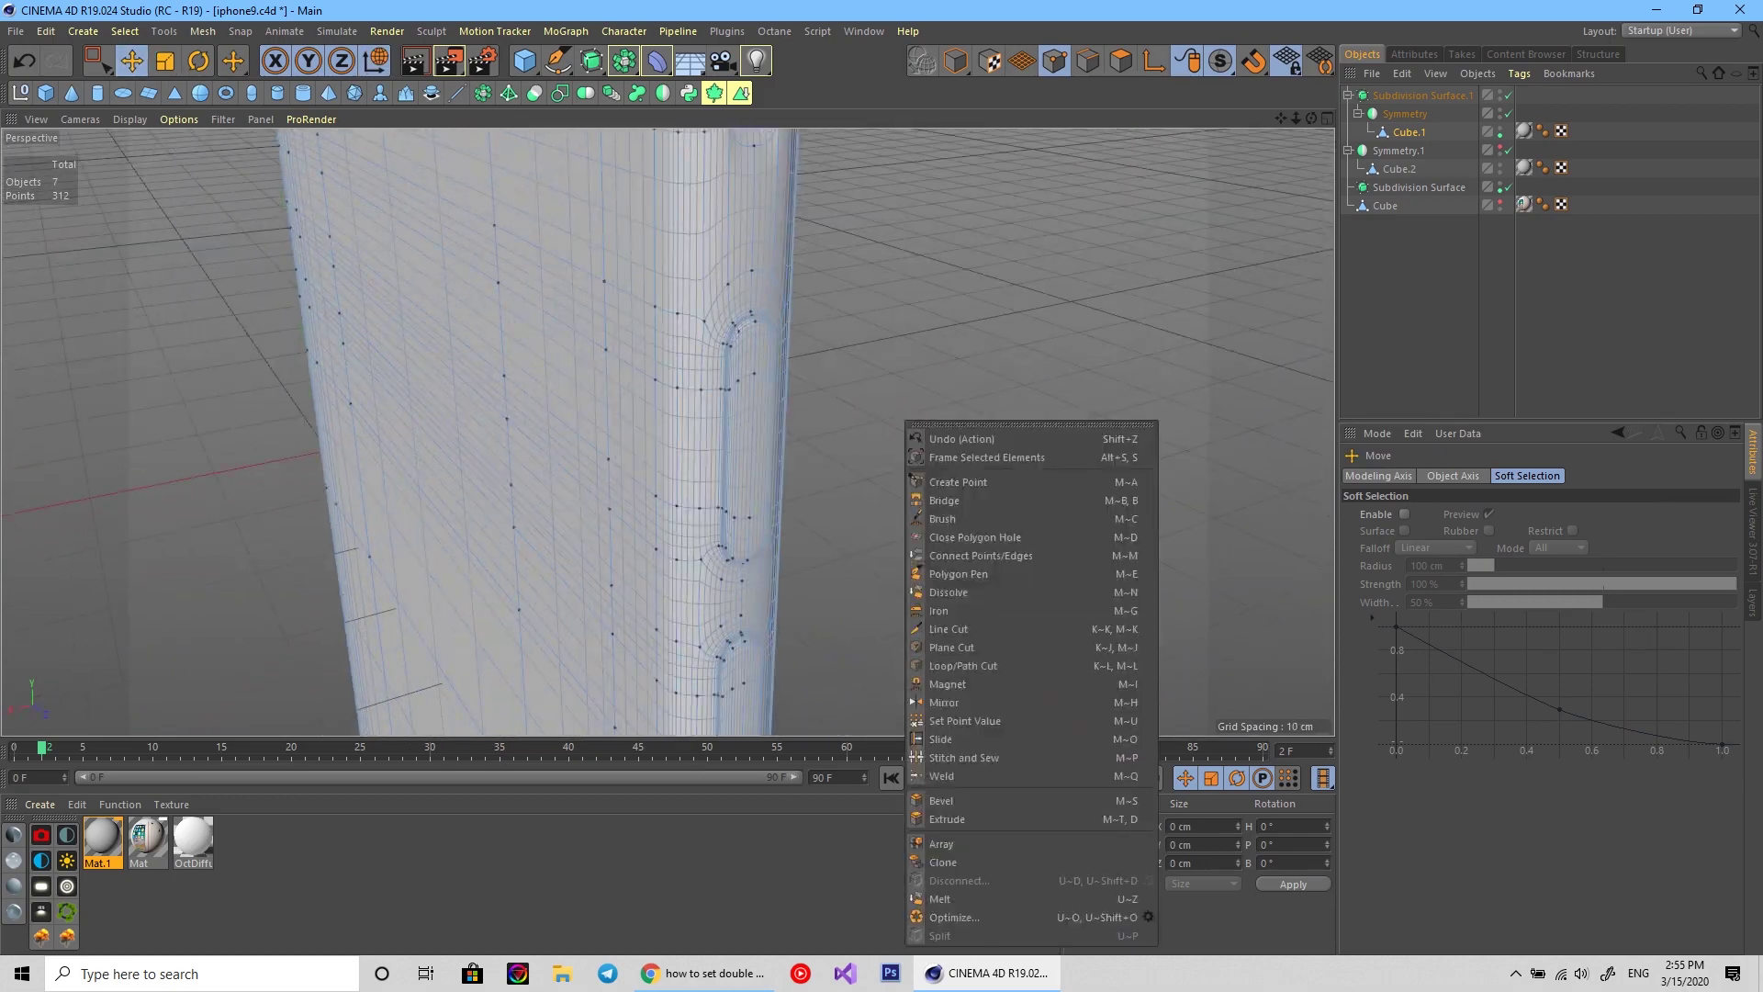
{"action": "left_click", "coordinate": [955, 630]}
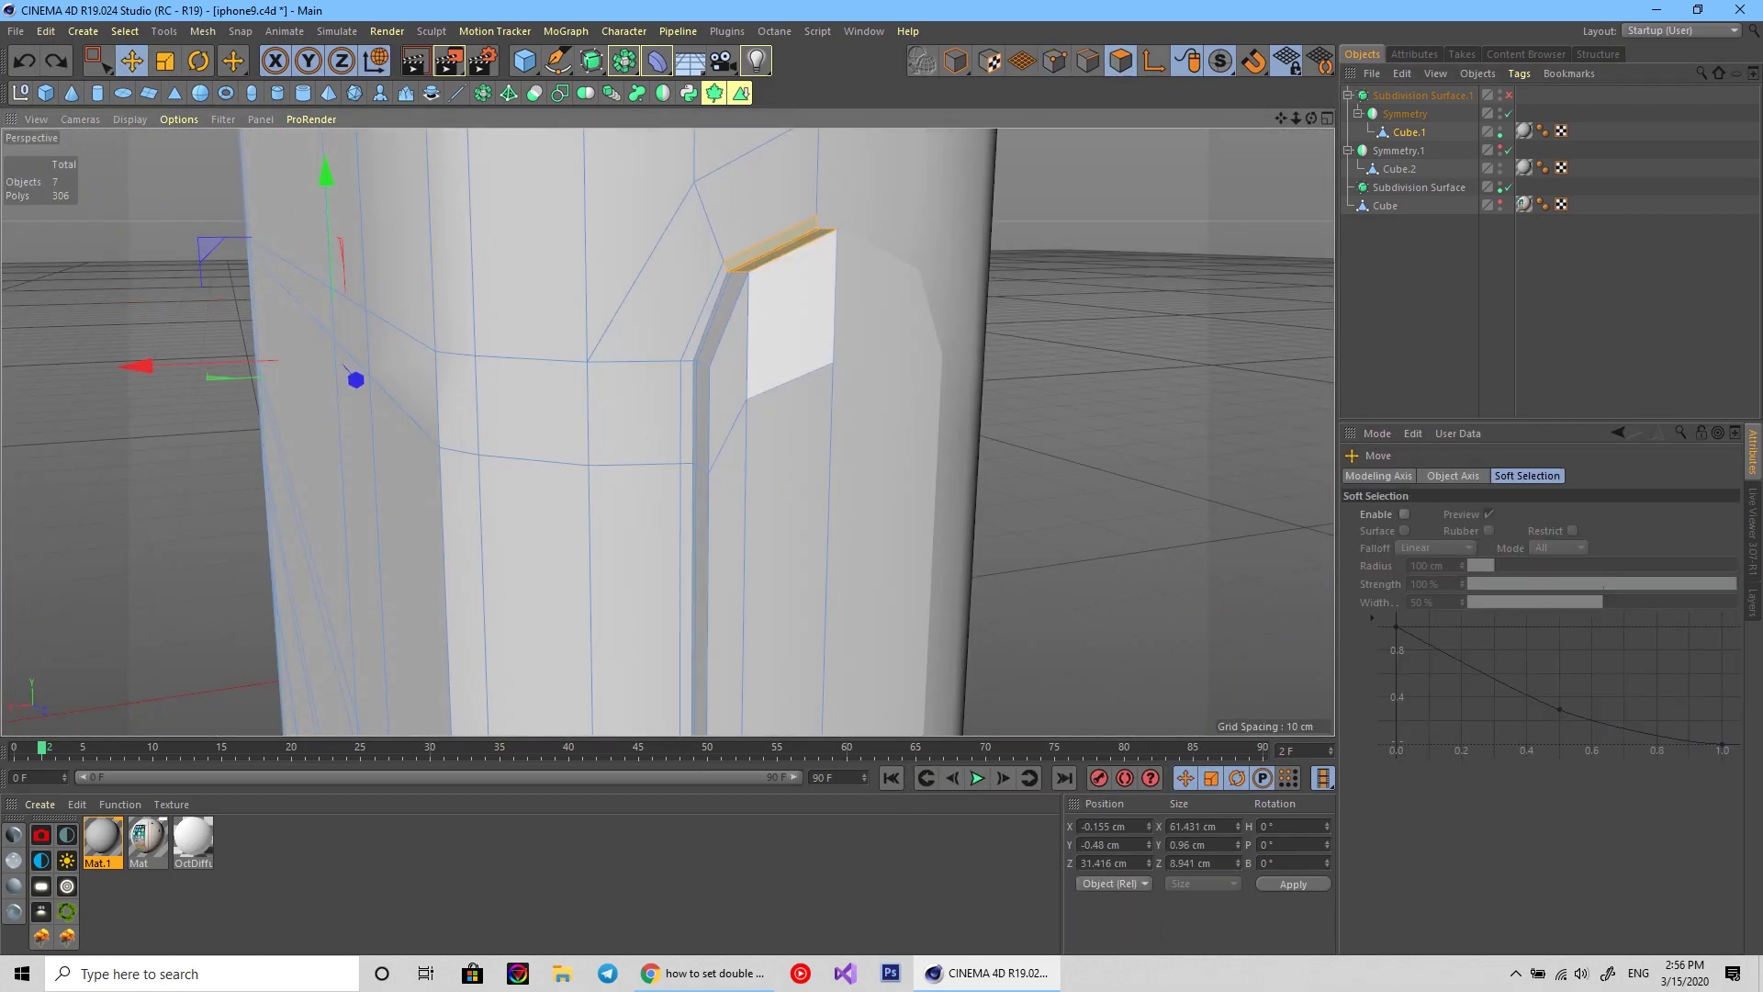
{"action": "right_click", "coordinate": [755, 185]}
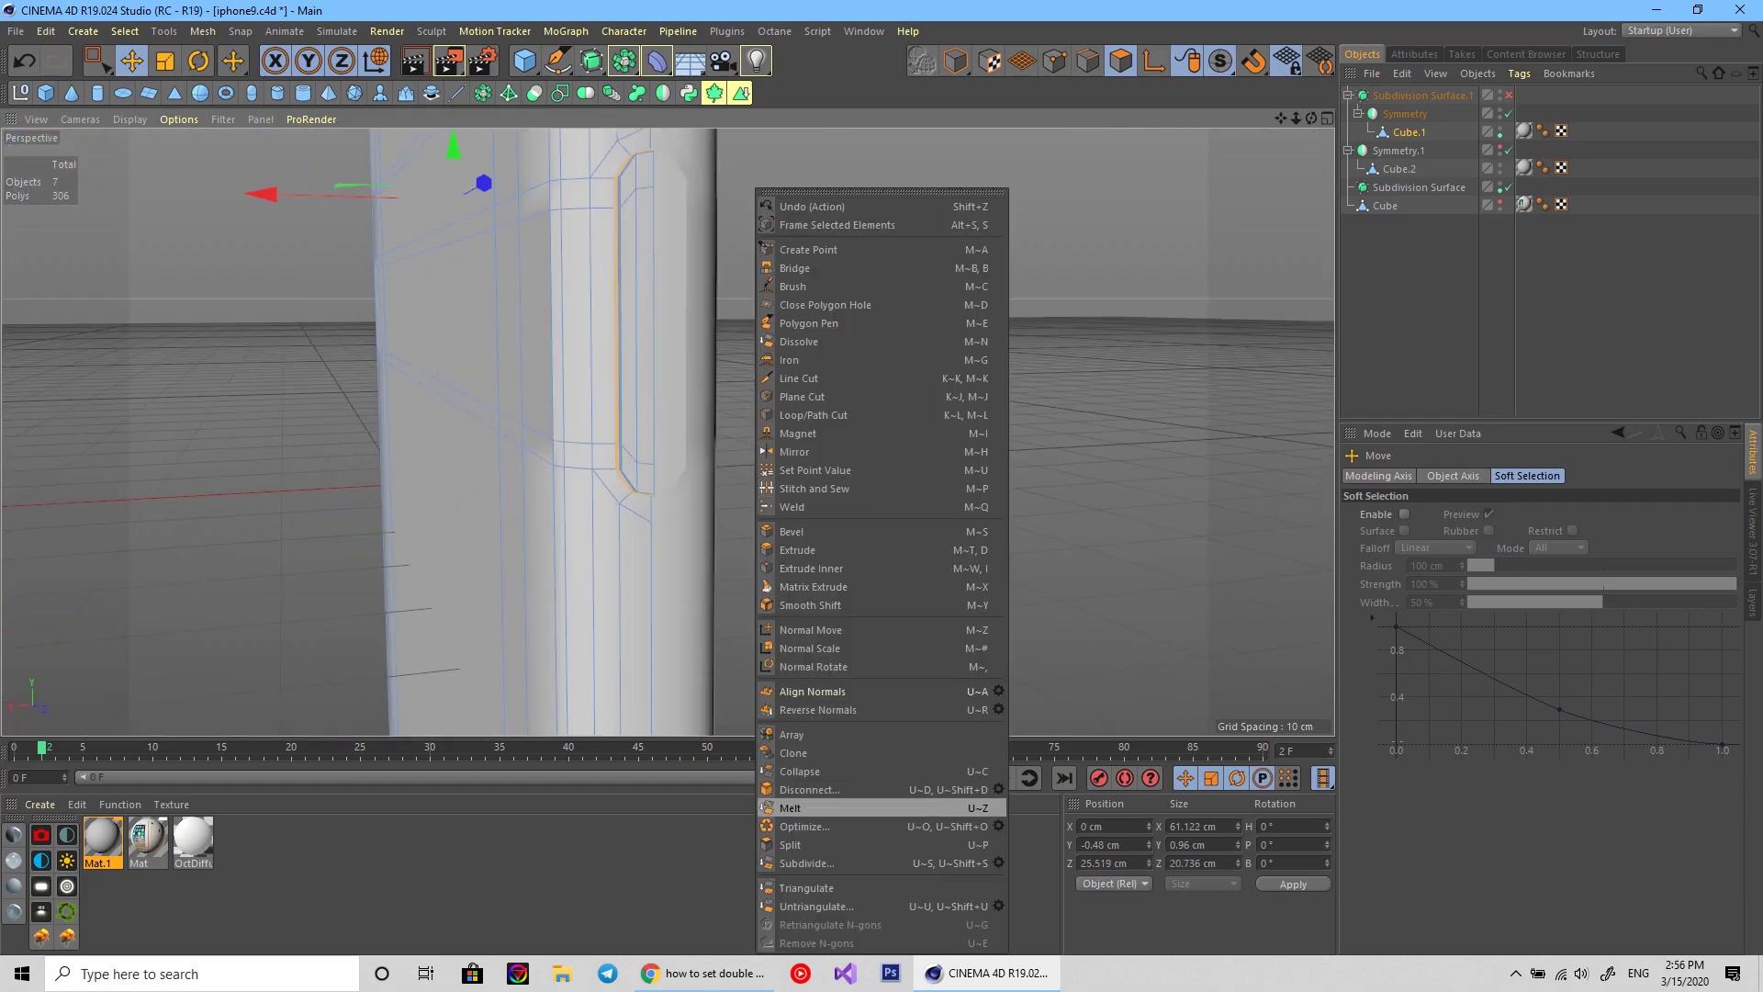
{"action": "left_click", "coordinate": [799, 336]}
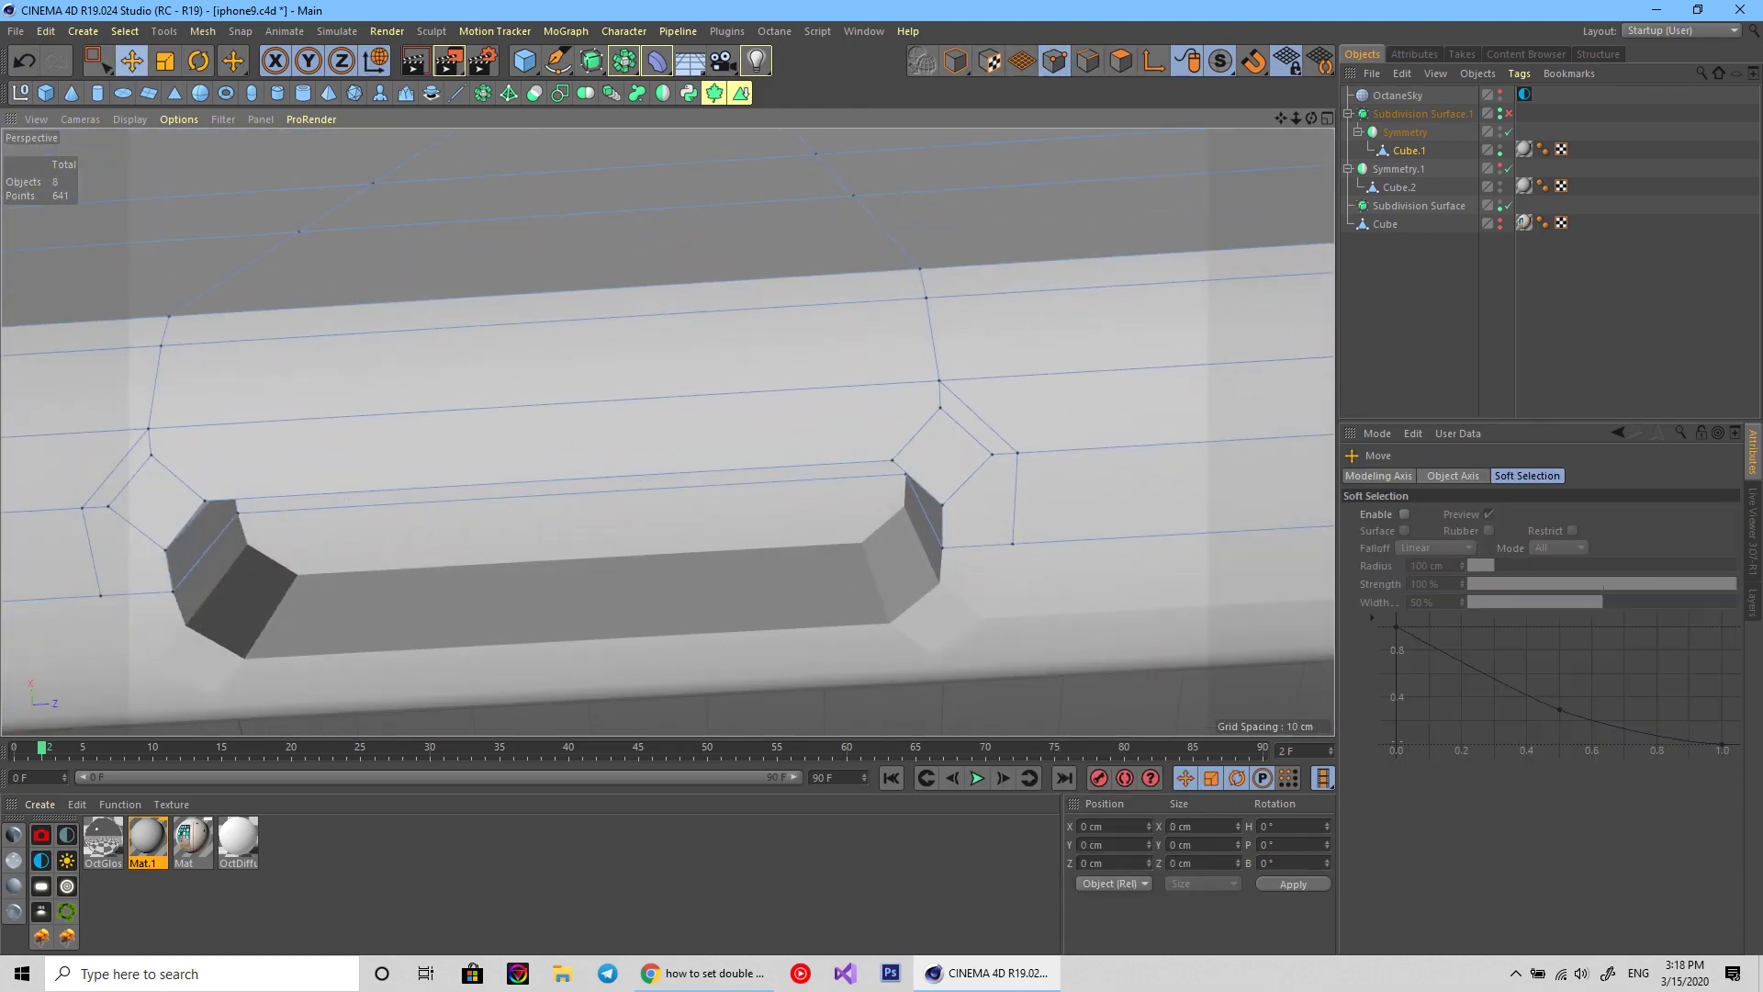
Add vertical edge loops across the long slot's rim with Loop/Path Cut.
{"action": "key", "text": "m"}
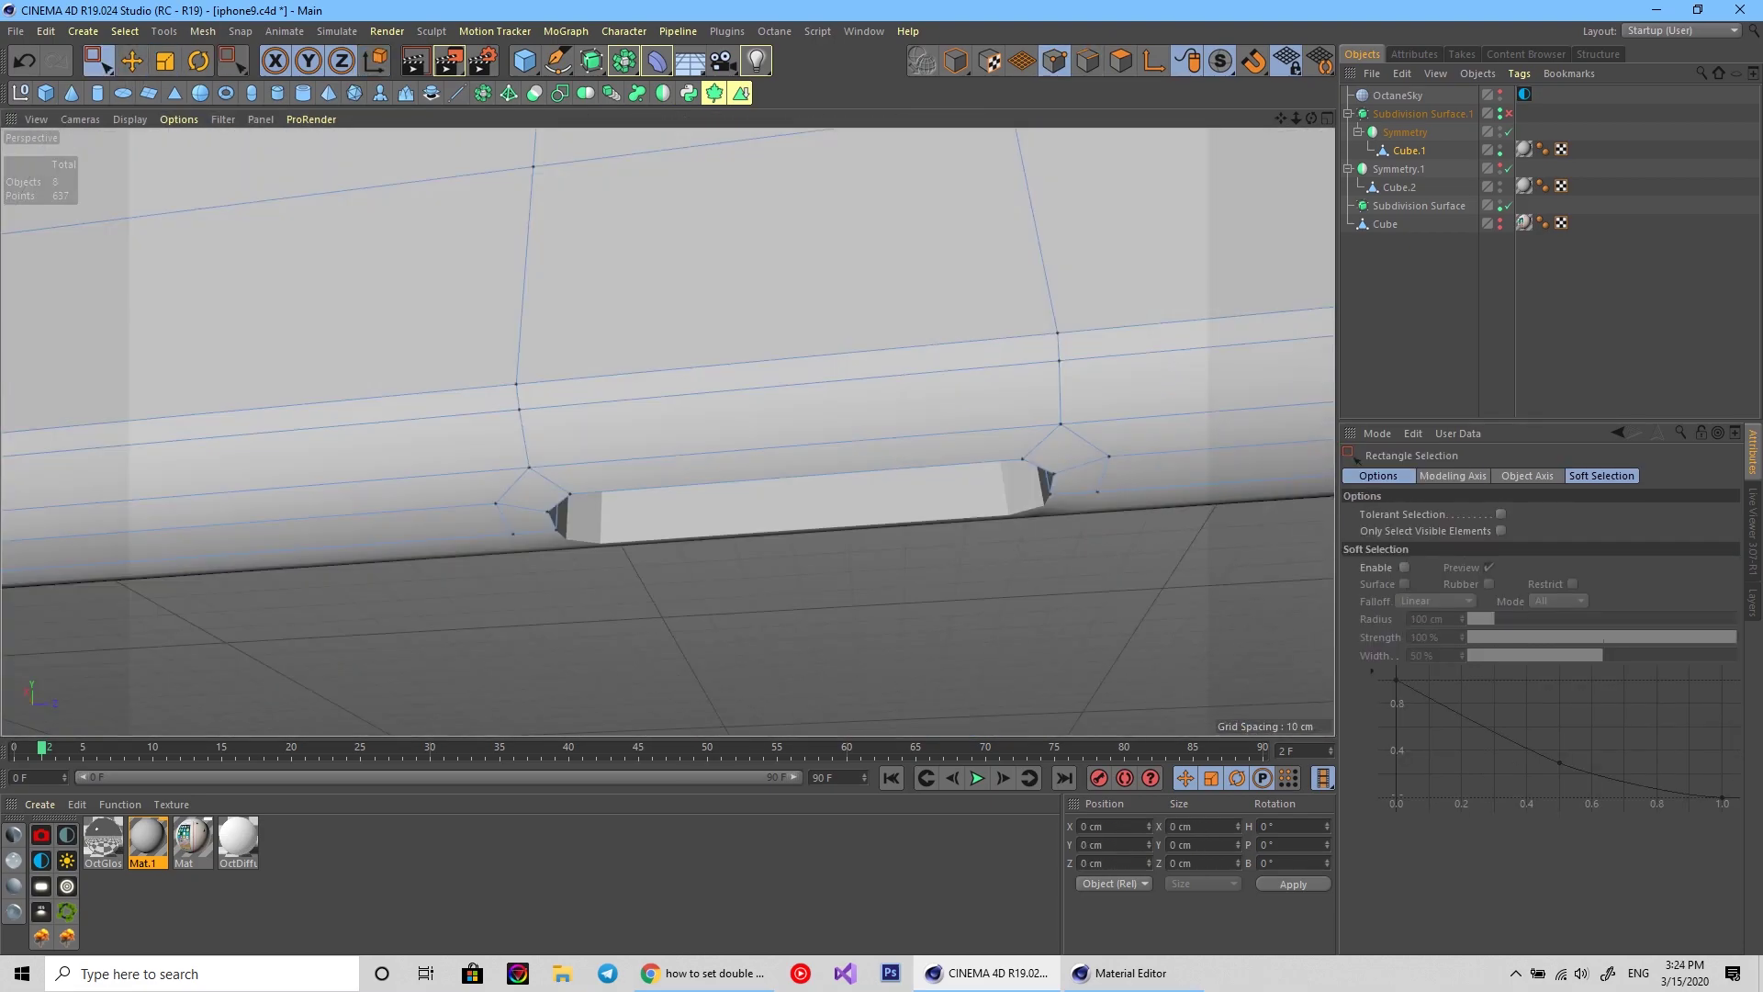
{"action": "right_click", "coordinate": [948, 378]}
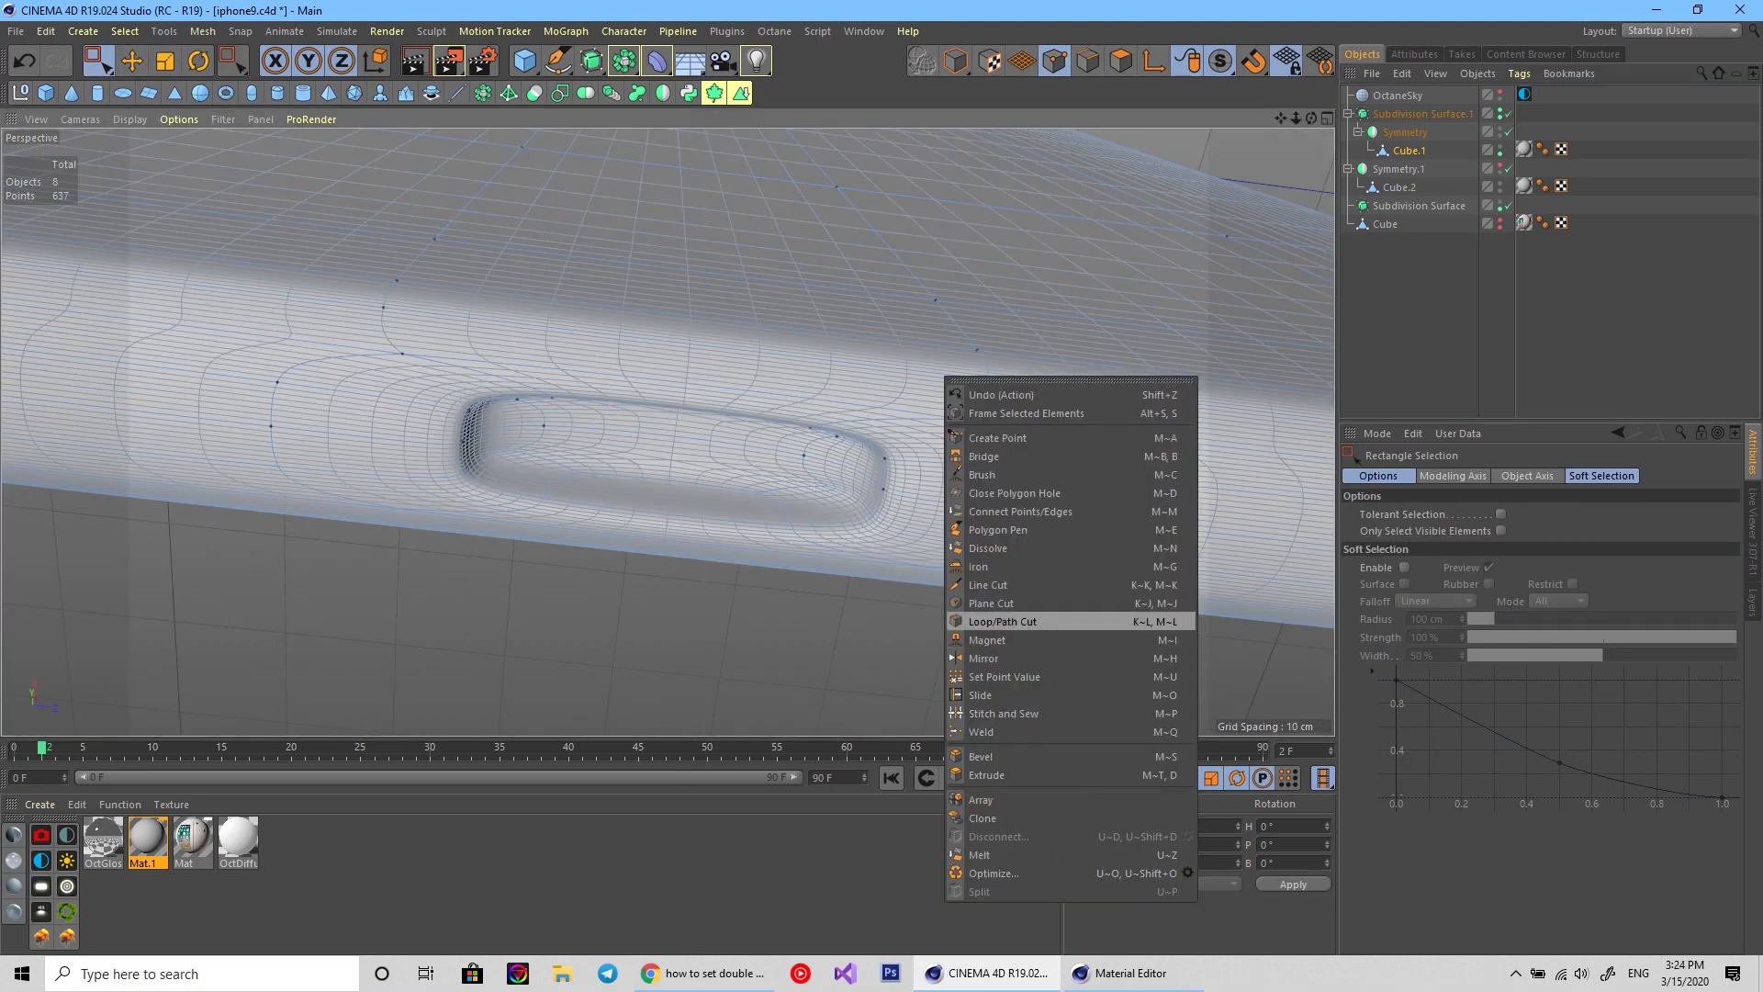
{"action": "left_click", "coordinate": [1019, 505]}
{"action": "left_click", "coordinate": [740, 386]}
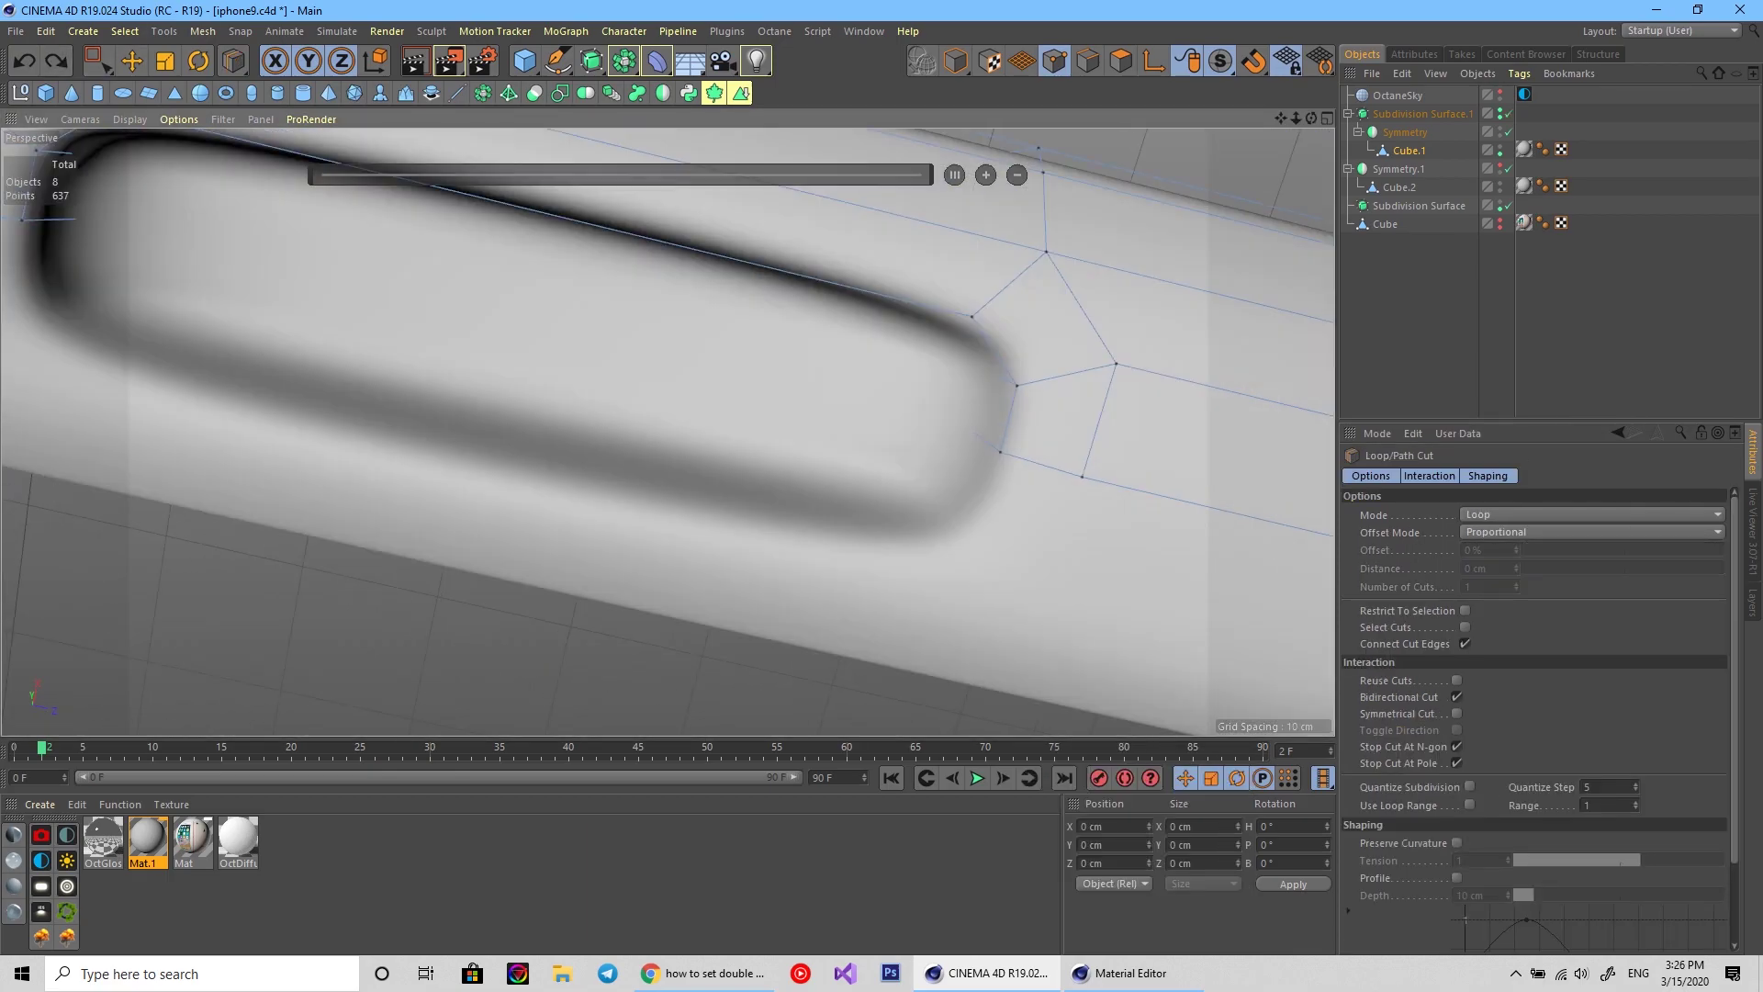
{"action": "key", "text": "F1"}
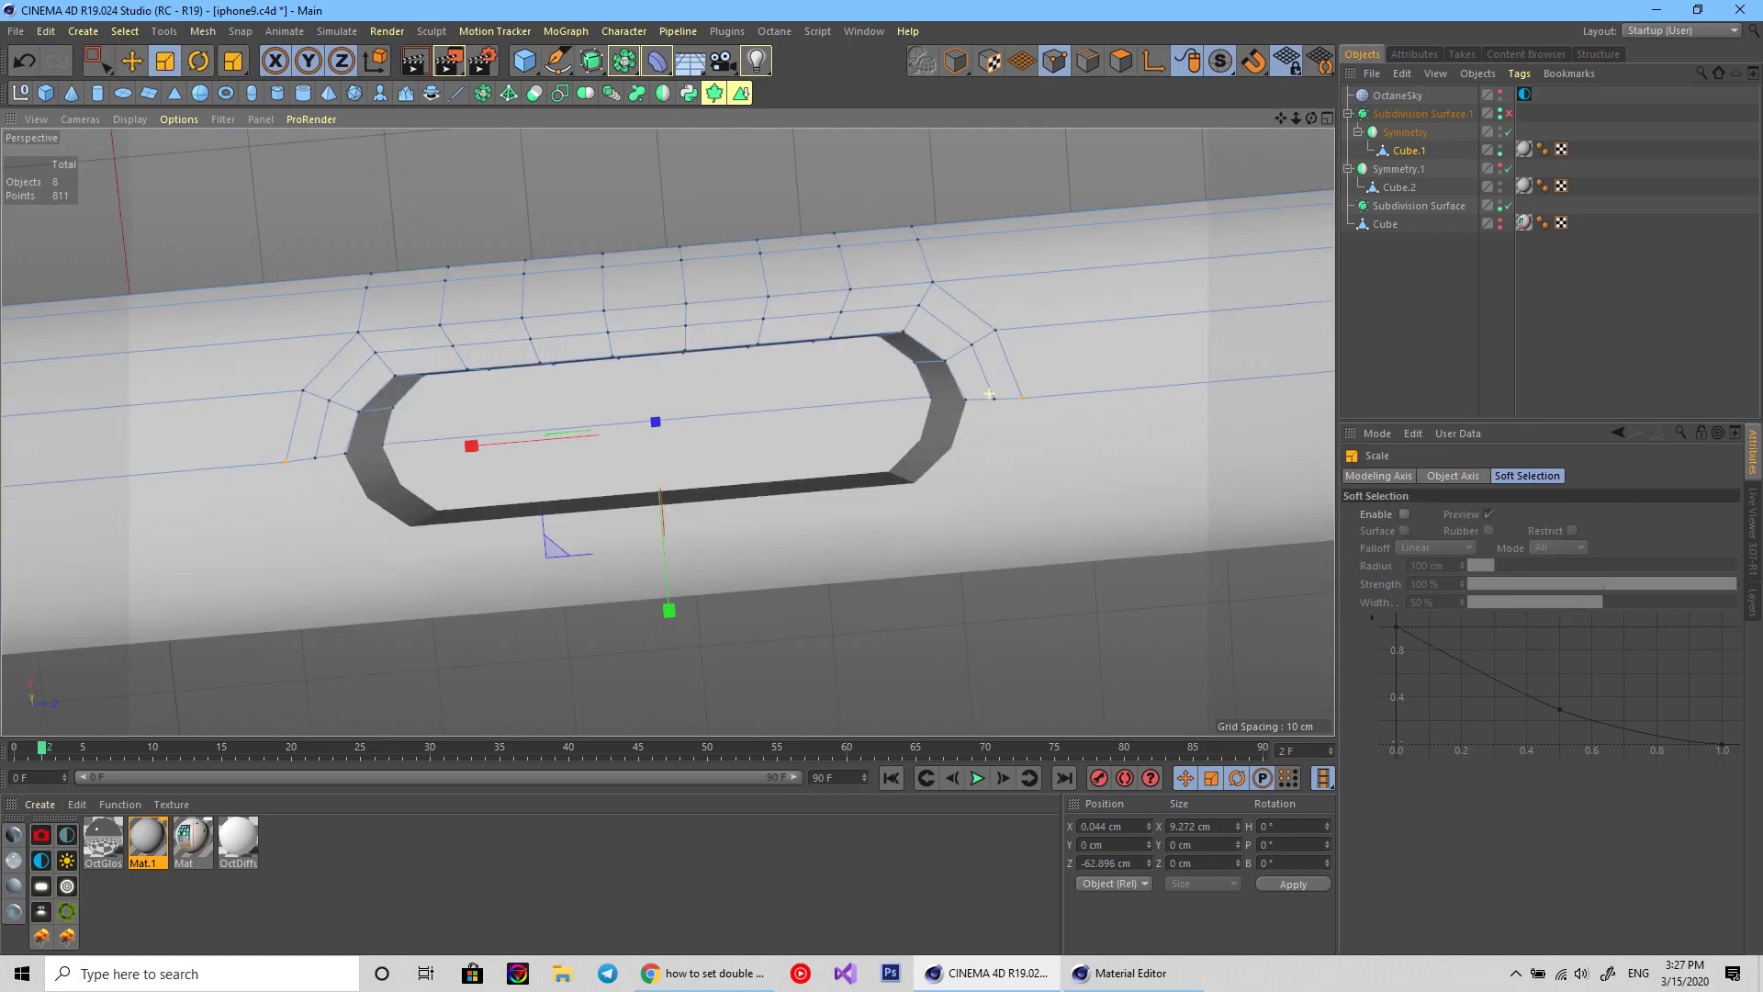
Place and slide a new edge loop along the oblong cutout's rim.
{"action": "left_click_drag", "start_coordinate": [635, 461], "coordinate": [697, 432], "text": "alt"}
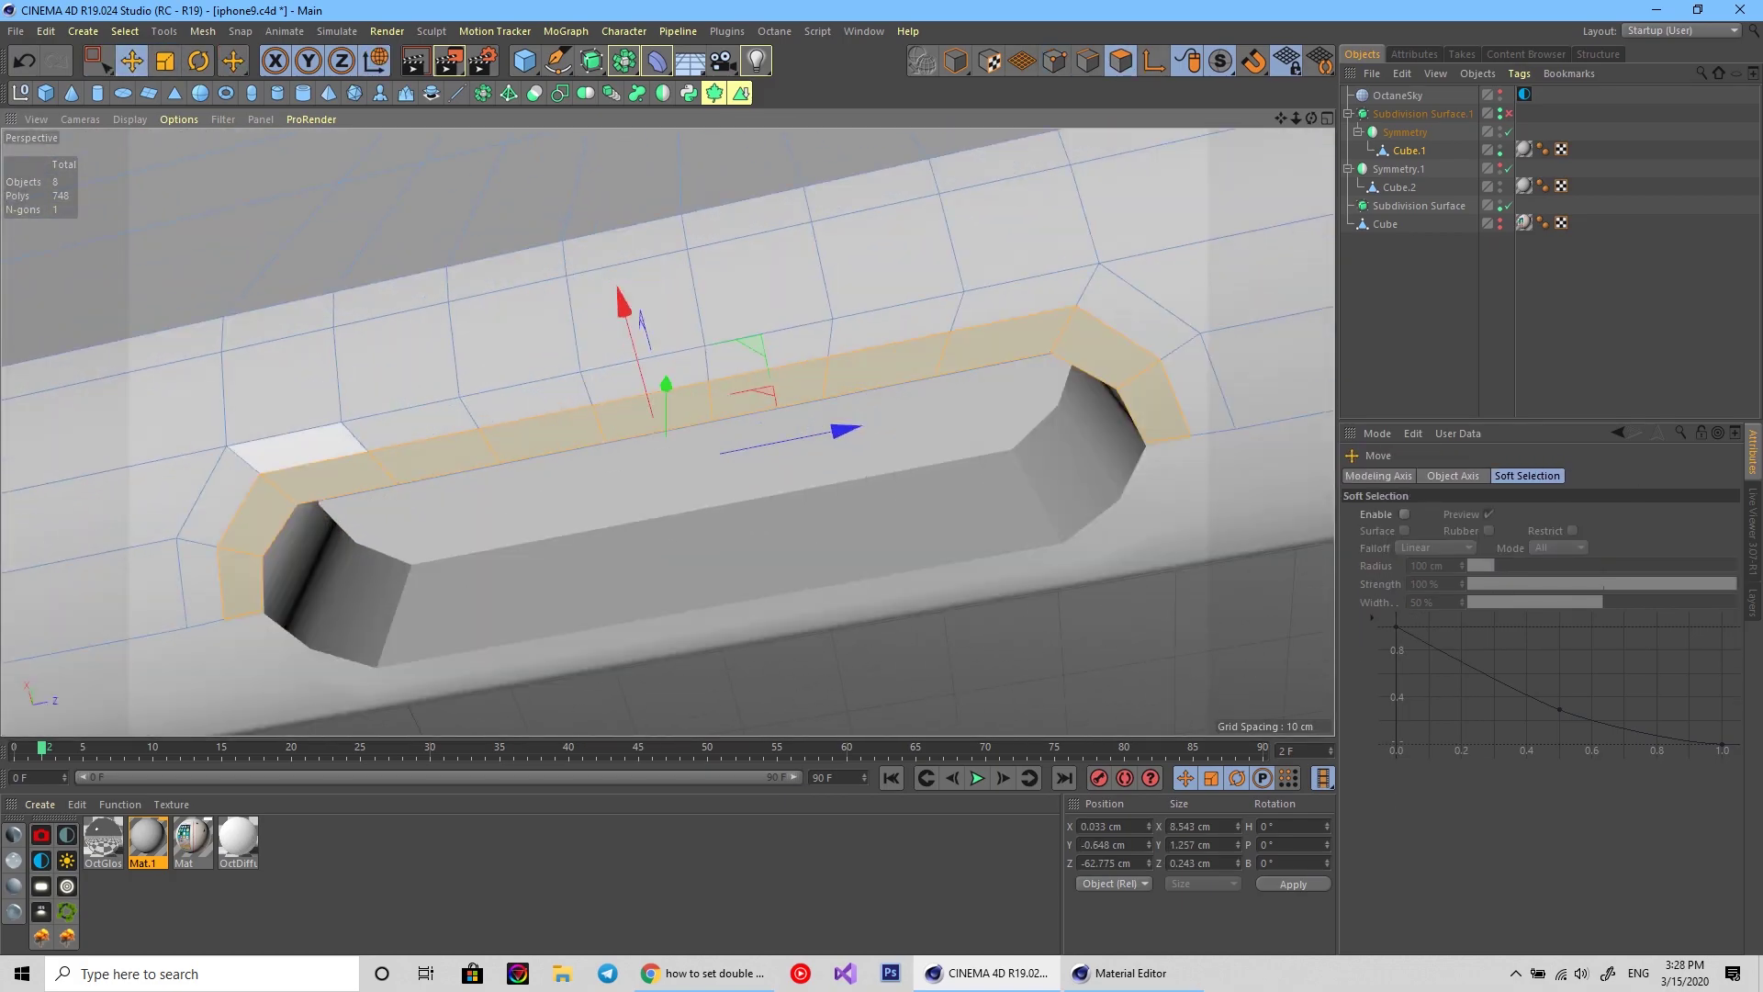
{"action": "right_click", "coordinate": [880, 349]}
{"action": "left_click", "coordinate": [919, 510]}
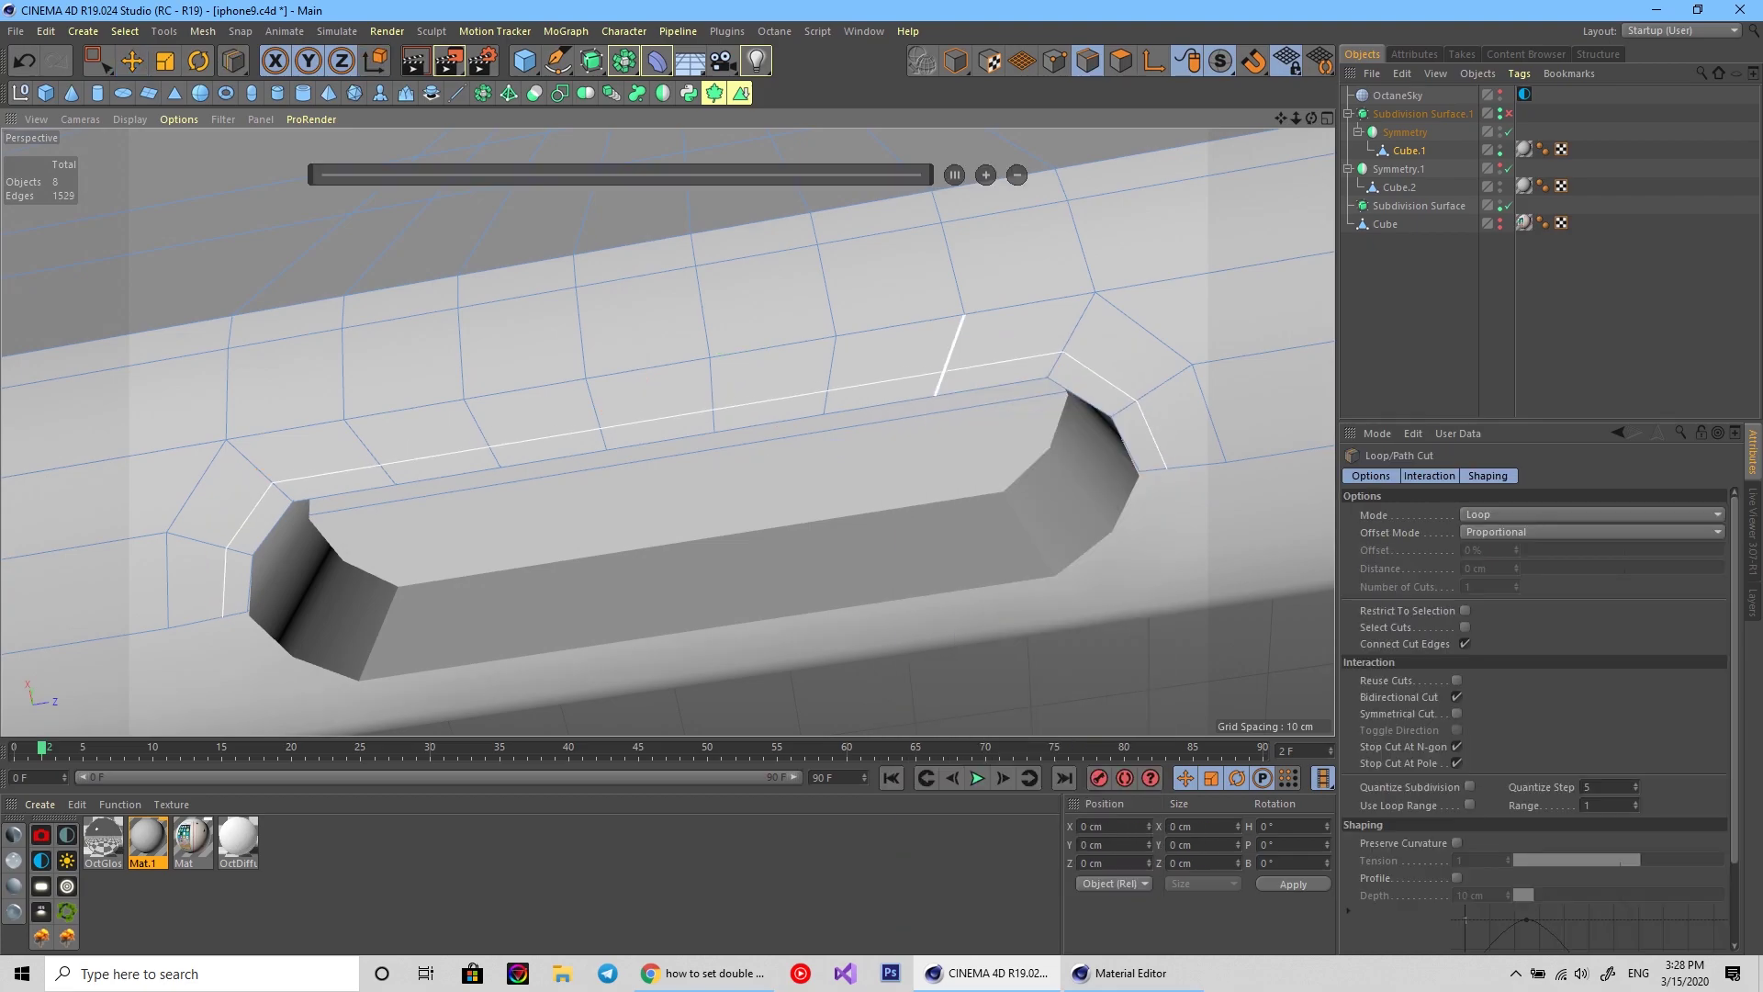
{"action": "left_click_drag", "start_coordinate": [953, 443], "coordinate": [693, 500], "text": "alt"}
{"action": "right_click", "coordinate": [836, 496]}
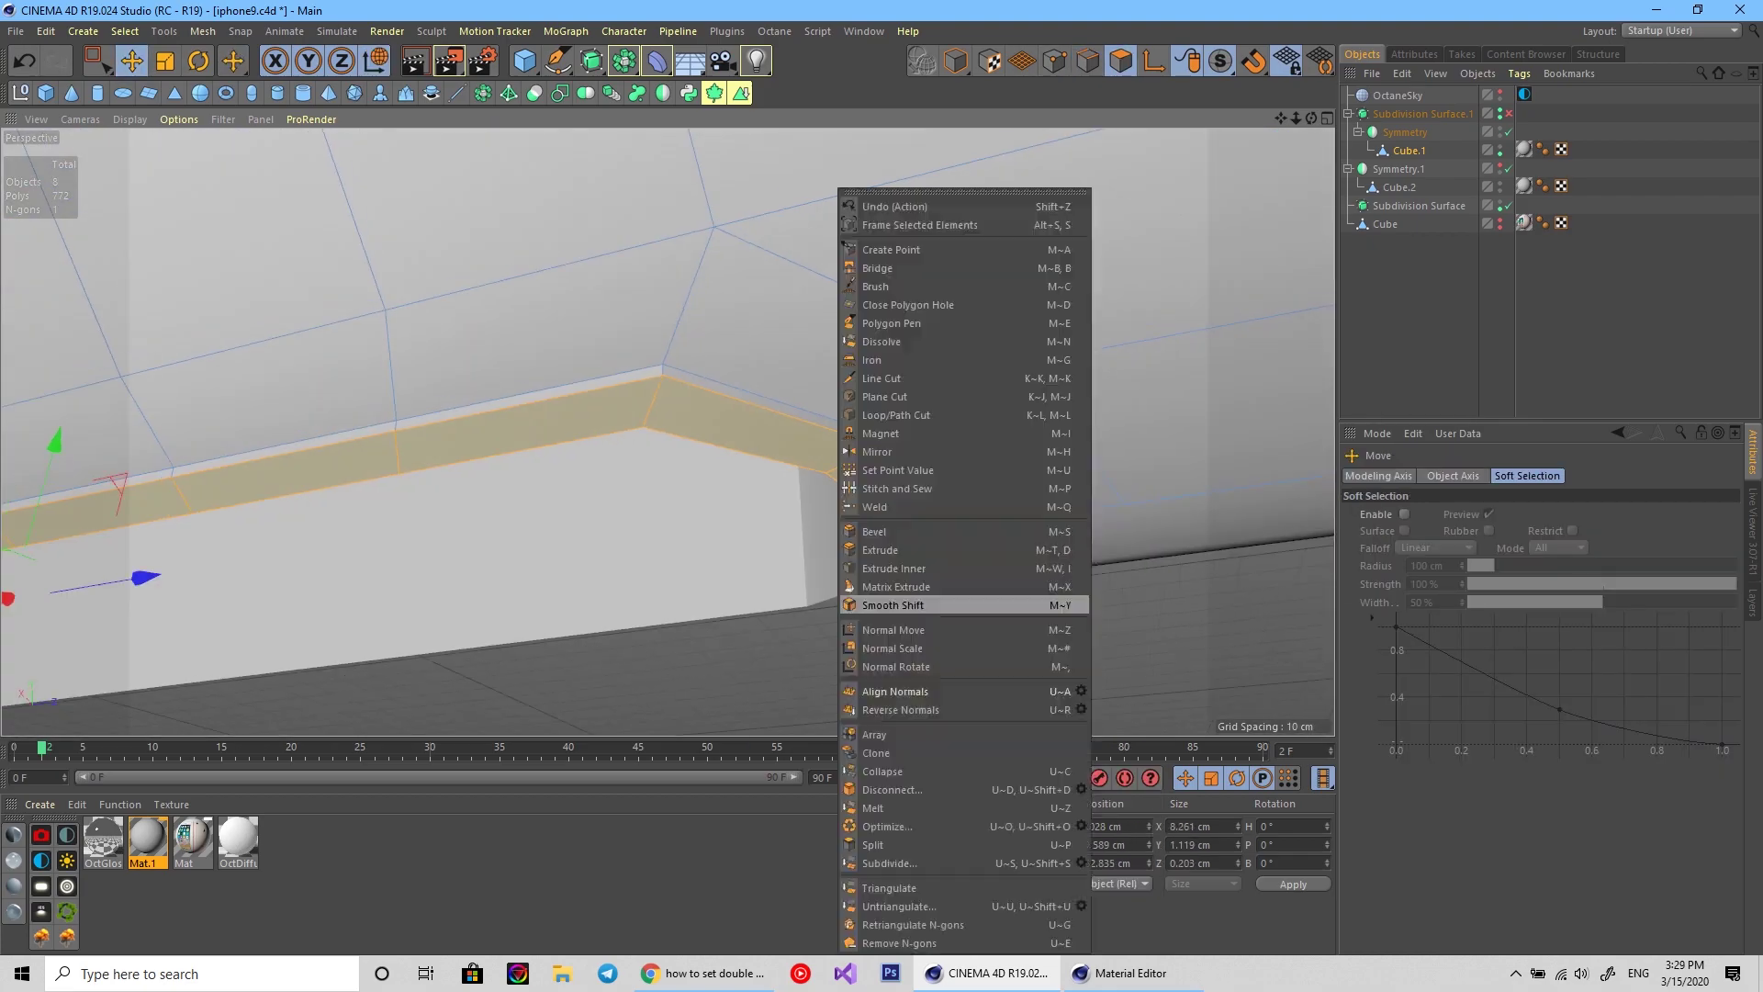
{"action": "left_click", "coordinate": [918, 597]}
{"action": "left_click", "coordinate": [671, 423]}
{"action": "mouse_move", "coordinate": [672, 422]}
{"action": "left_mouse_down", "text": "alt"}
{"action": "mouse_move", "coordinate": [969, 520]}
{"action": "mouse_move", "coordinate": [919, 478]}
{"action": "left_mouse_up", "text": "alt"}
Toggle the Subdivision Surface to view the cage and box-select the cutout's rim points.
{"action": "key", "text": "q"}
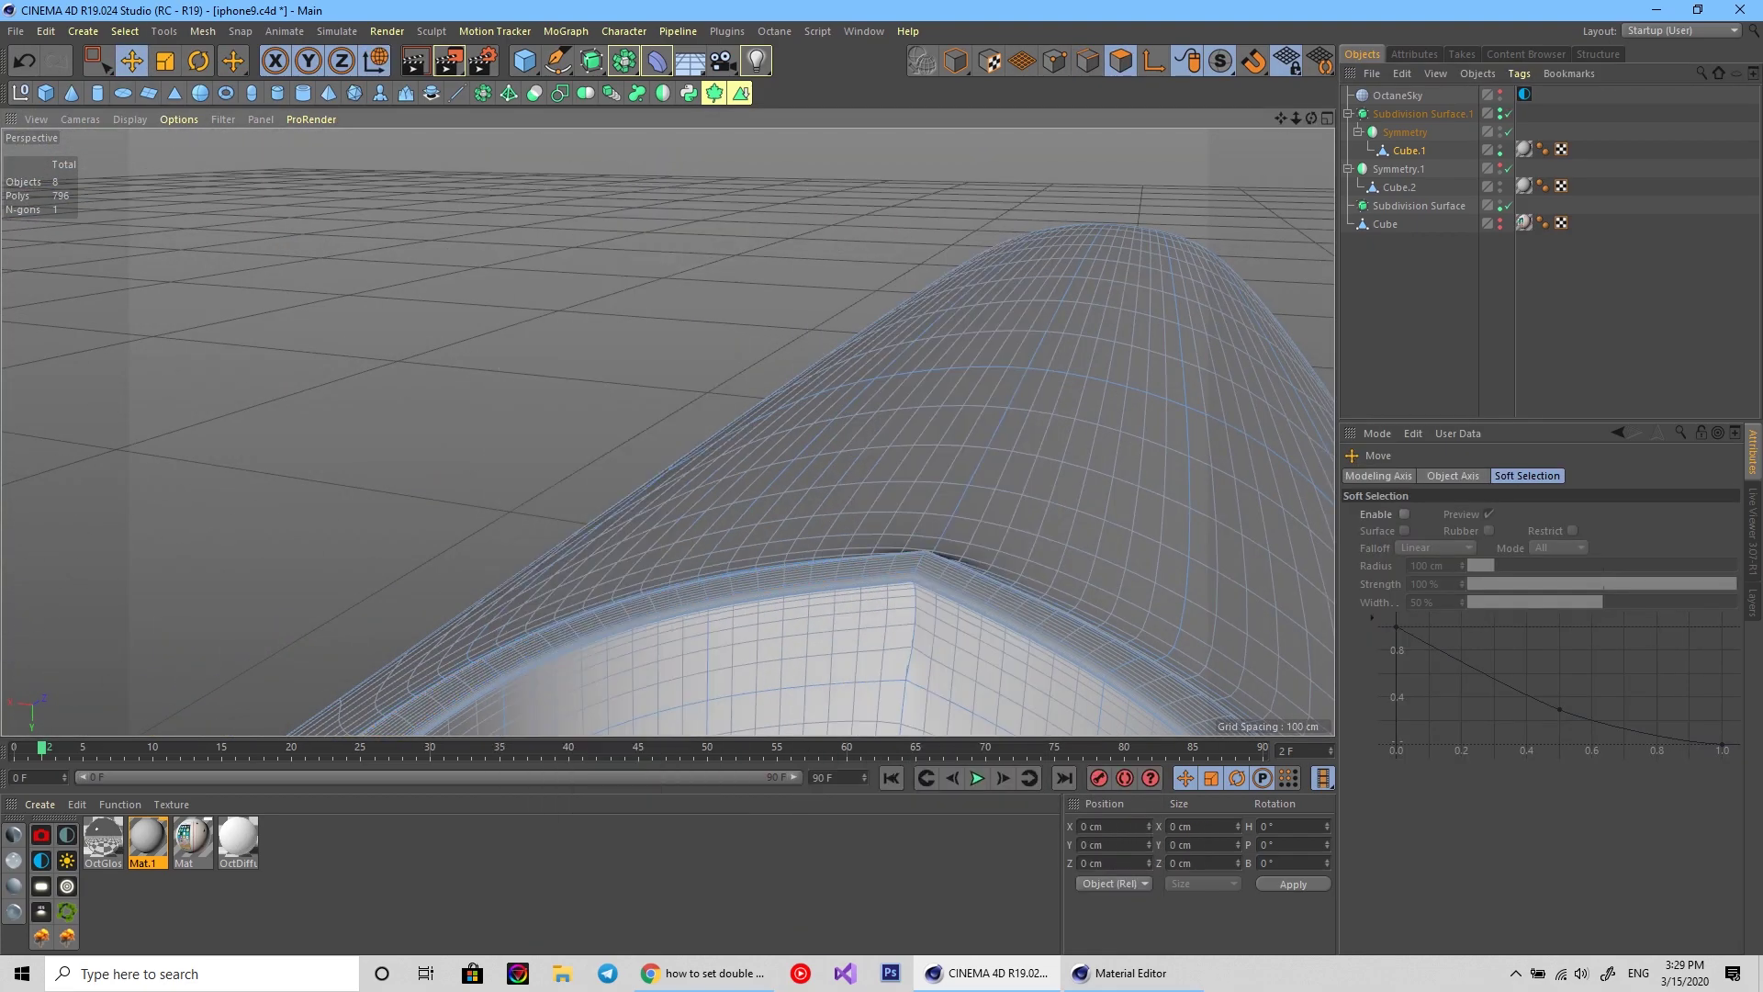
{"action": "key", "text": "0"}
{"action": "key", "text": "q"}
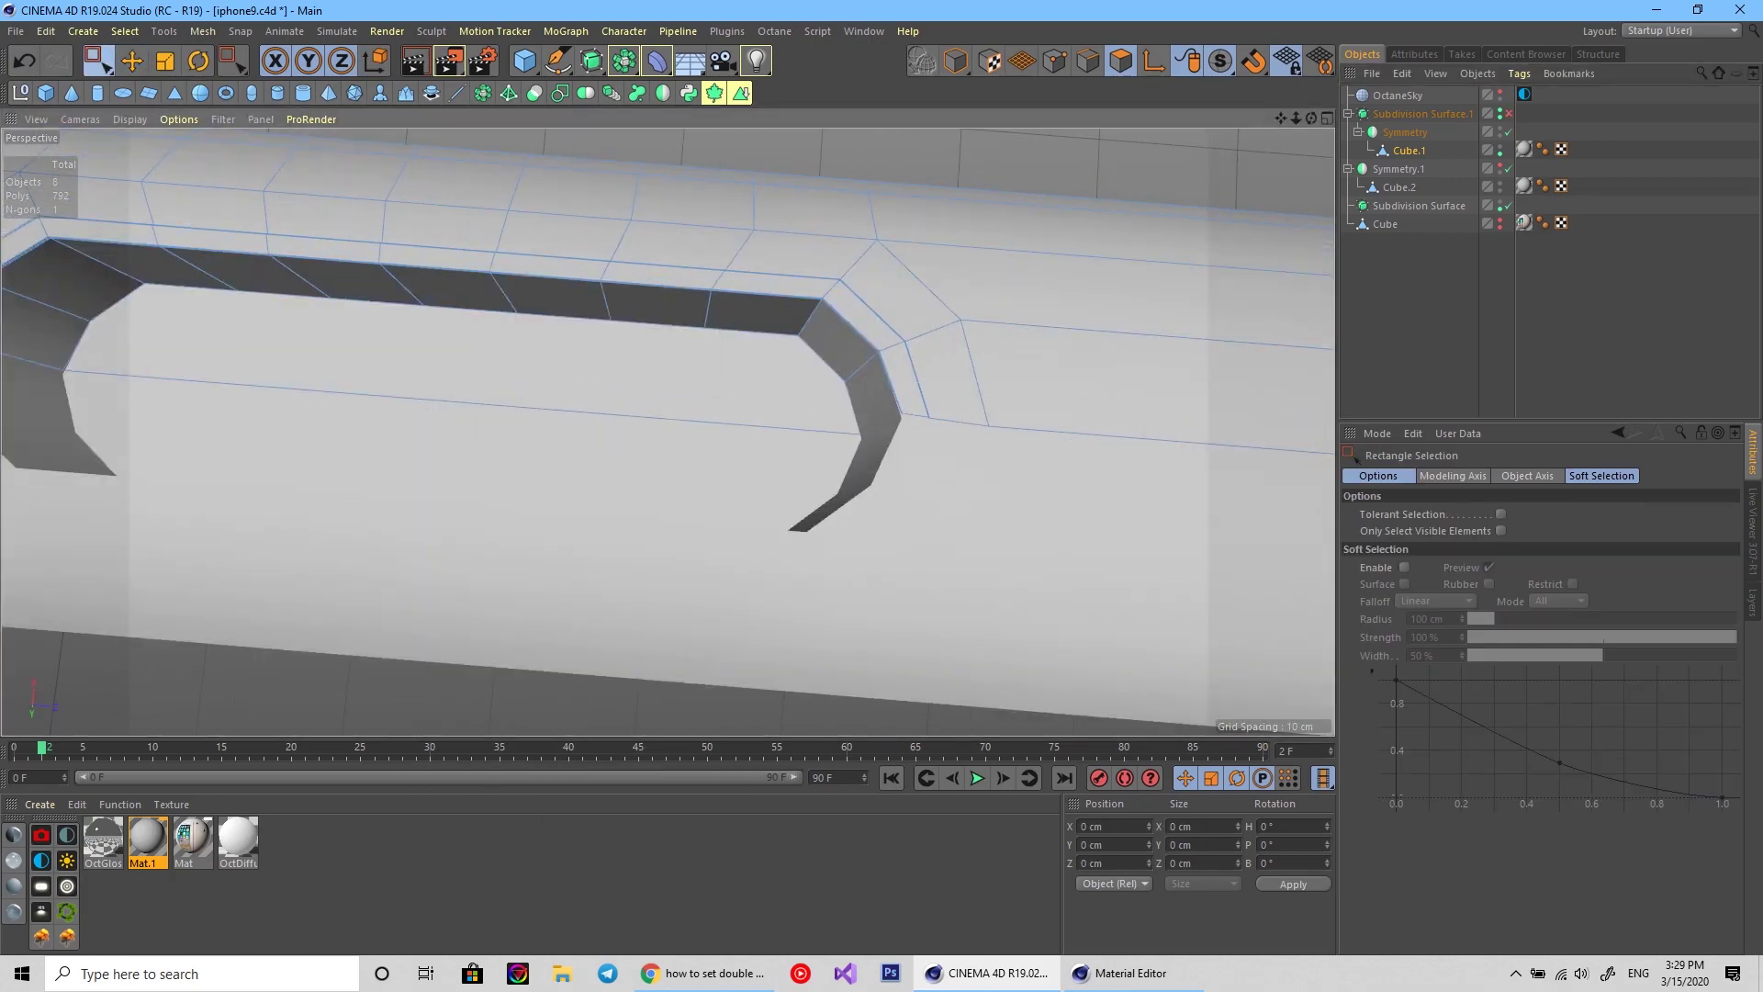
{"action": "mouse_move", "coordinate": [919, 413]}
{"action": "left_mouse_down", "text": "alt"}
{"action": "mouse_move", "coordinate": [1012, 270]}
{"action": "mouse_move", "coordinate": [826, 321]}
{"action": "left_mouse_up", "text": "alt"}
{"action": "key", "text": "q"}
{"action": "key", "text": "F5"}
{"action": "middle_click", "coordinate": [1012, 269]}
{"action": "key", "text": "F1"}
Scale and move the rim points, checking the smoothed cutout between edits.
{"action": "key", "text": "t"}
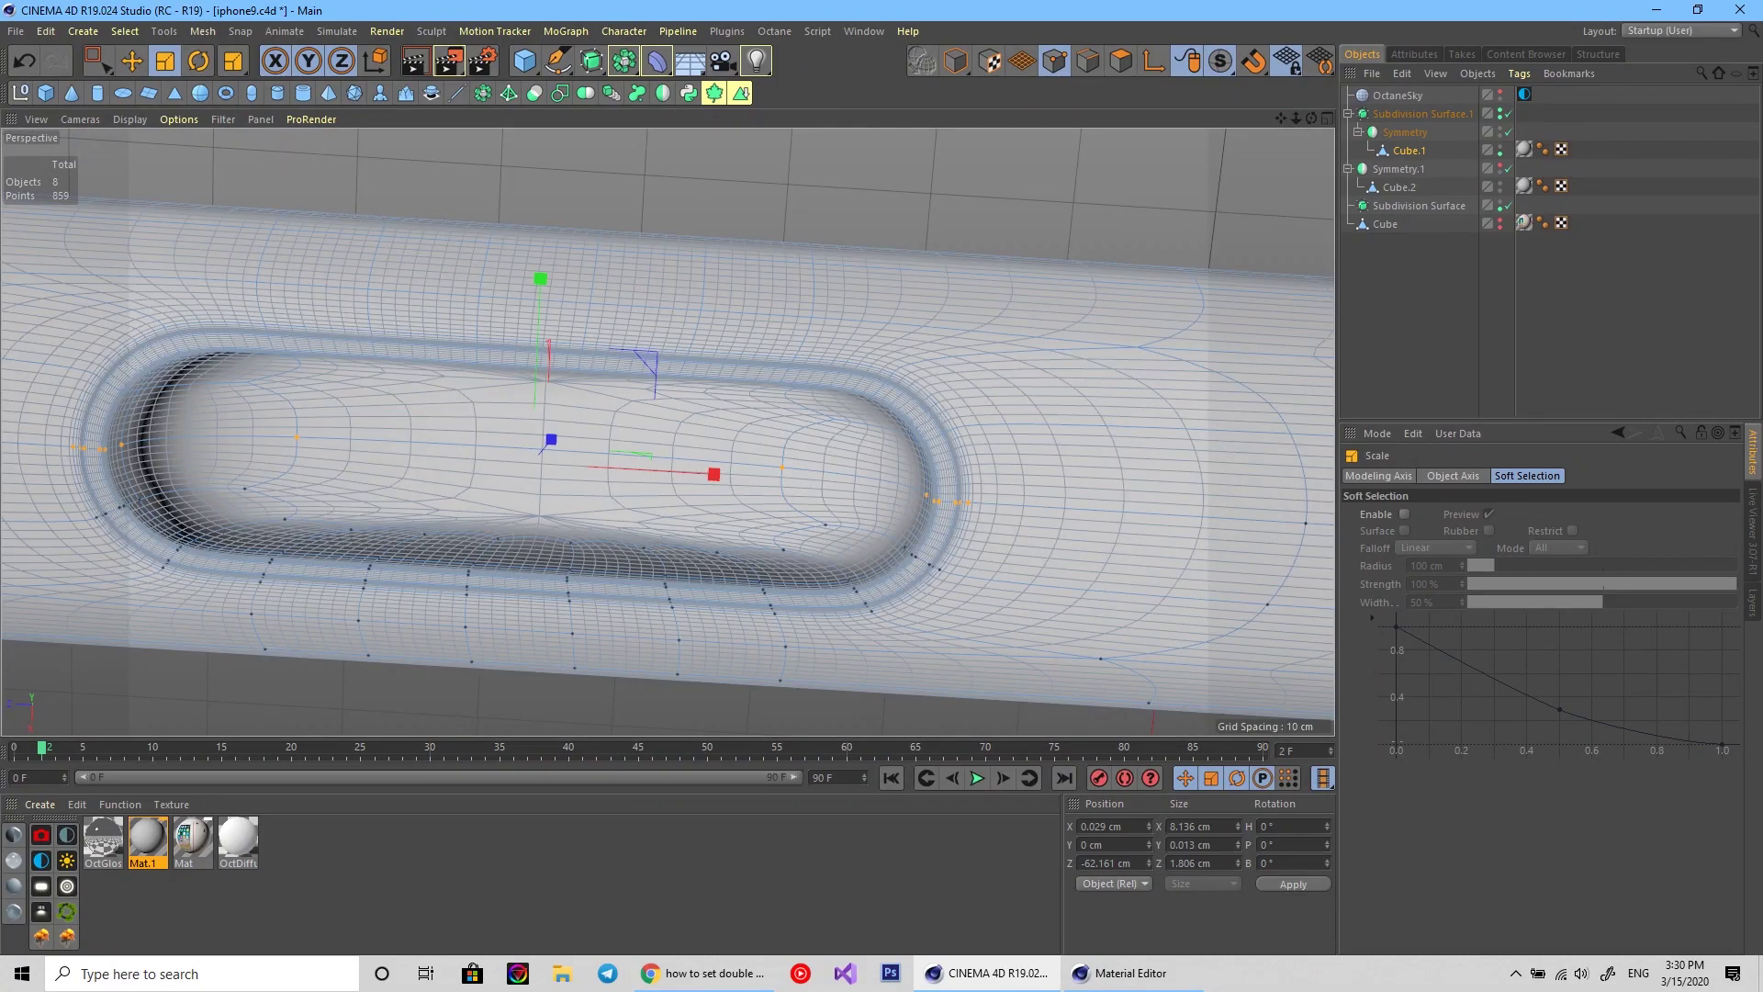
{"action": "key", "text": "q"}
{"action": "key", "text": "0"}
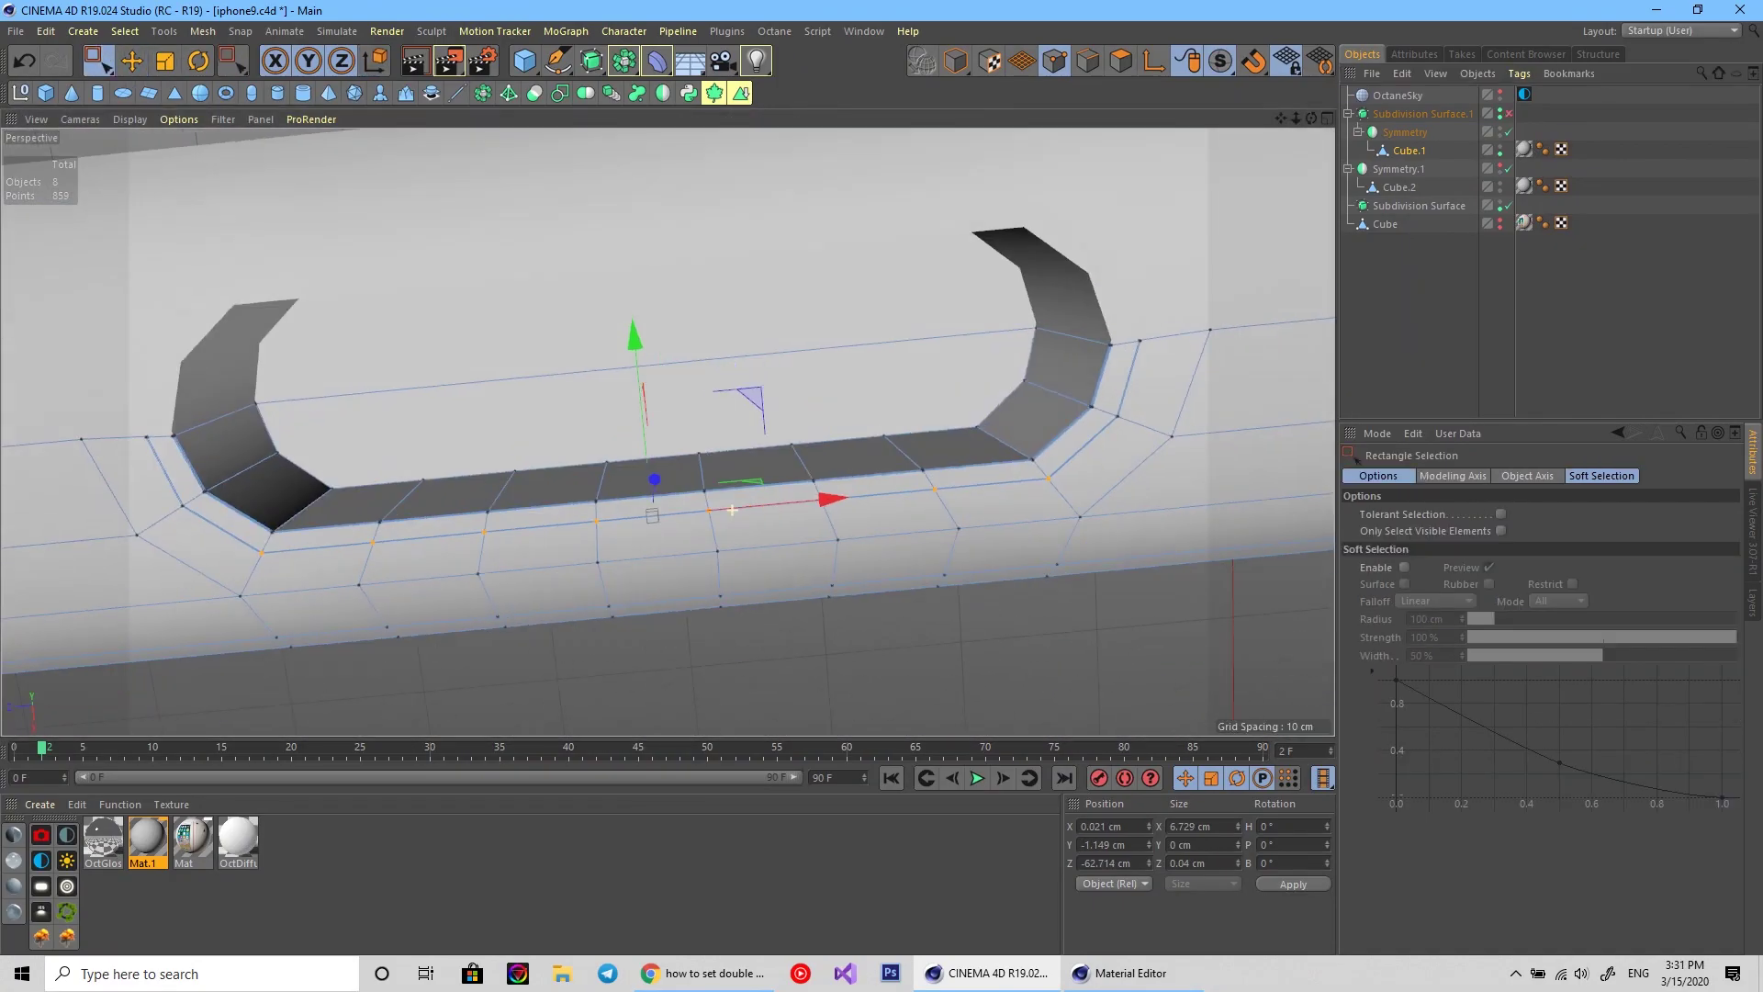
{"action": "key", "text": "F4"}
{"action": "key", "text": "F4"}
{"action": "key", "text": "q"}
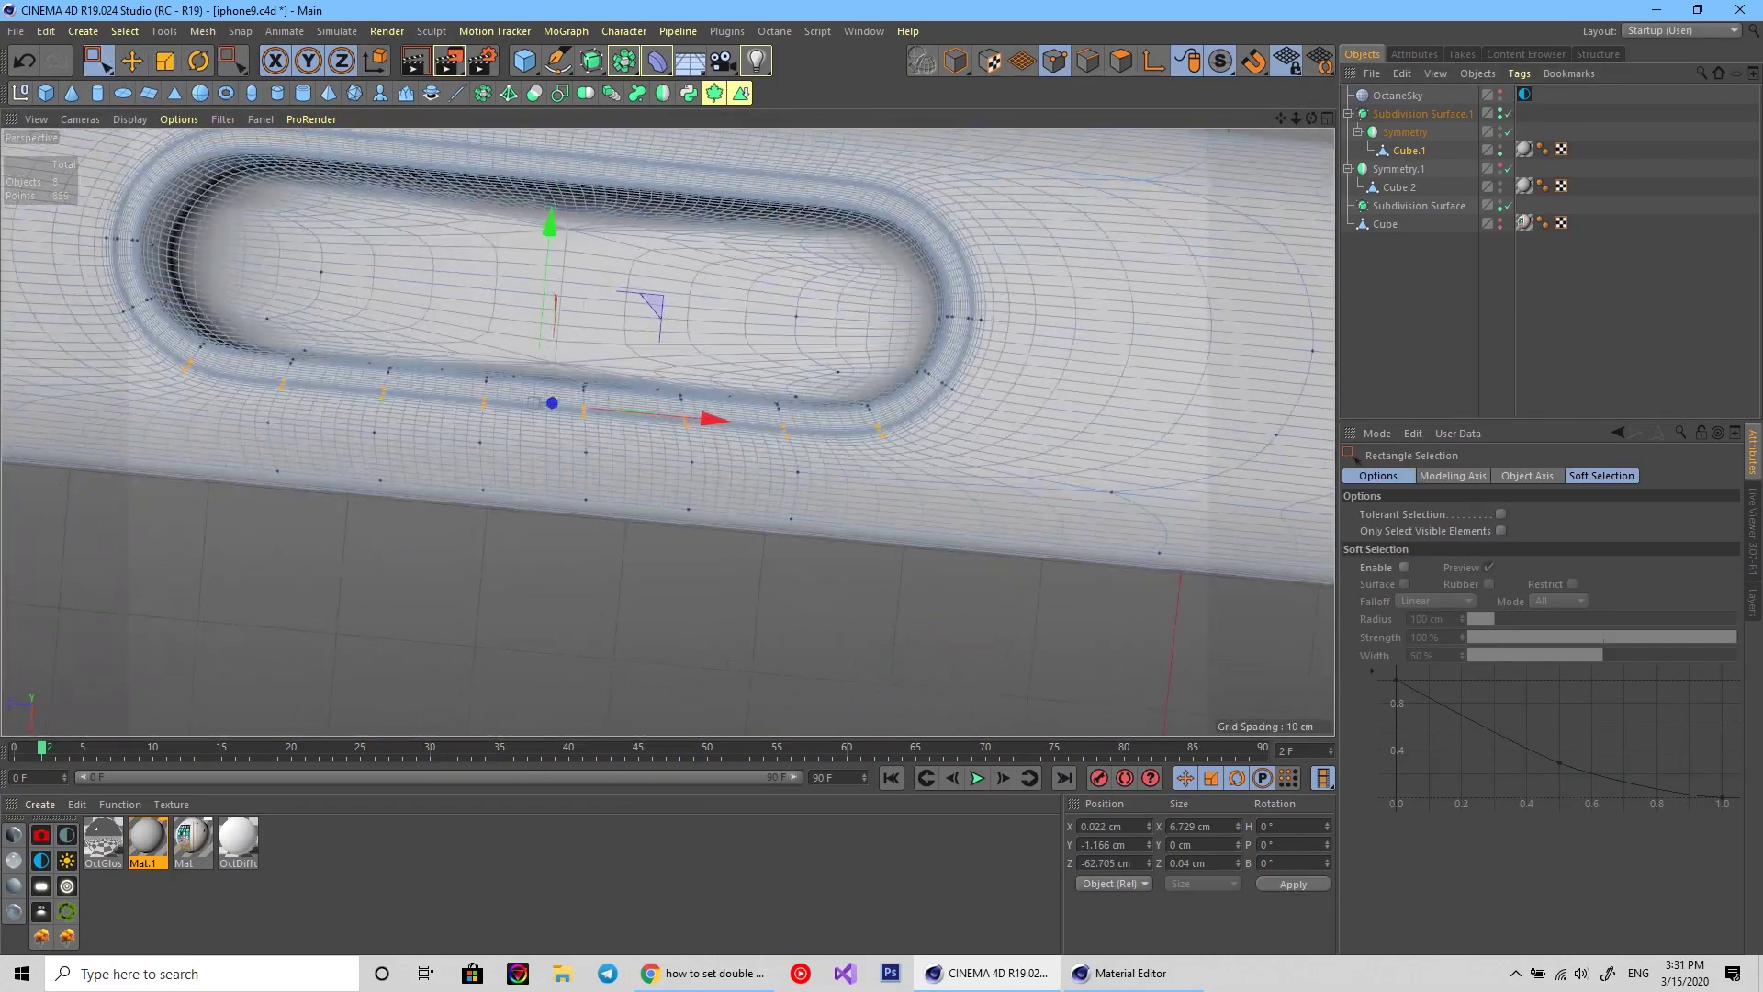
{"action": "key", "text": "q"}
{"action": "key", "text": "e"}
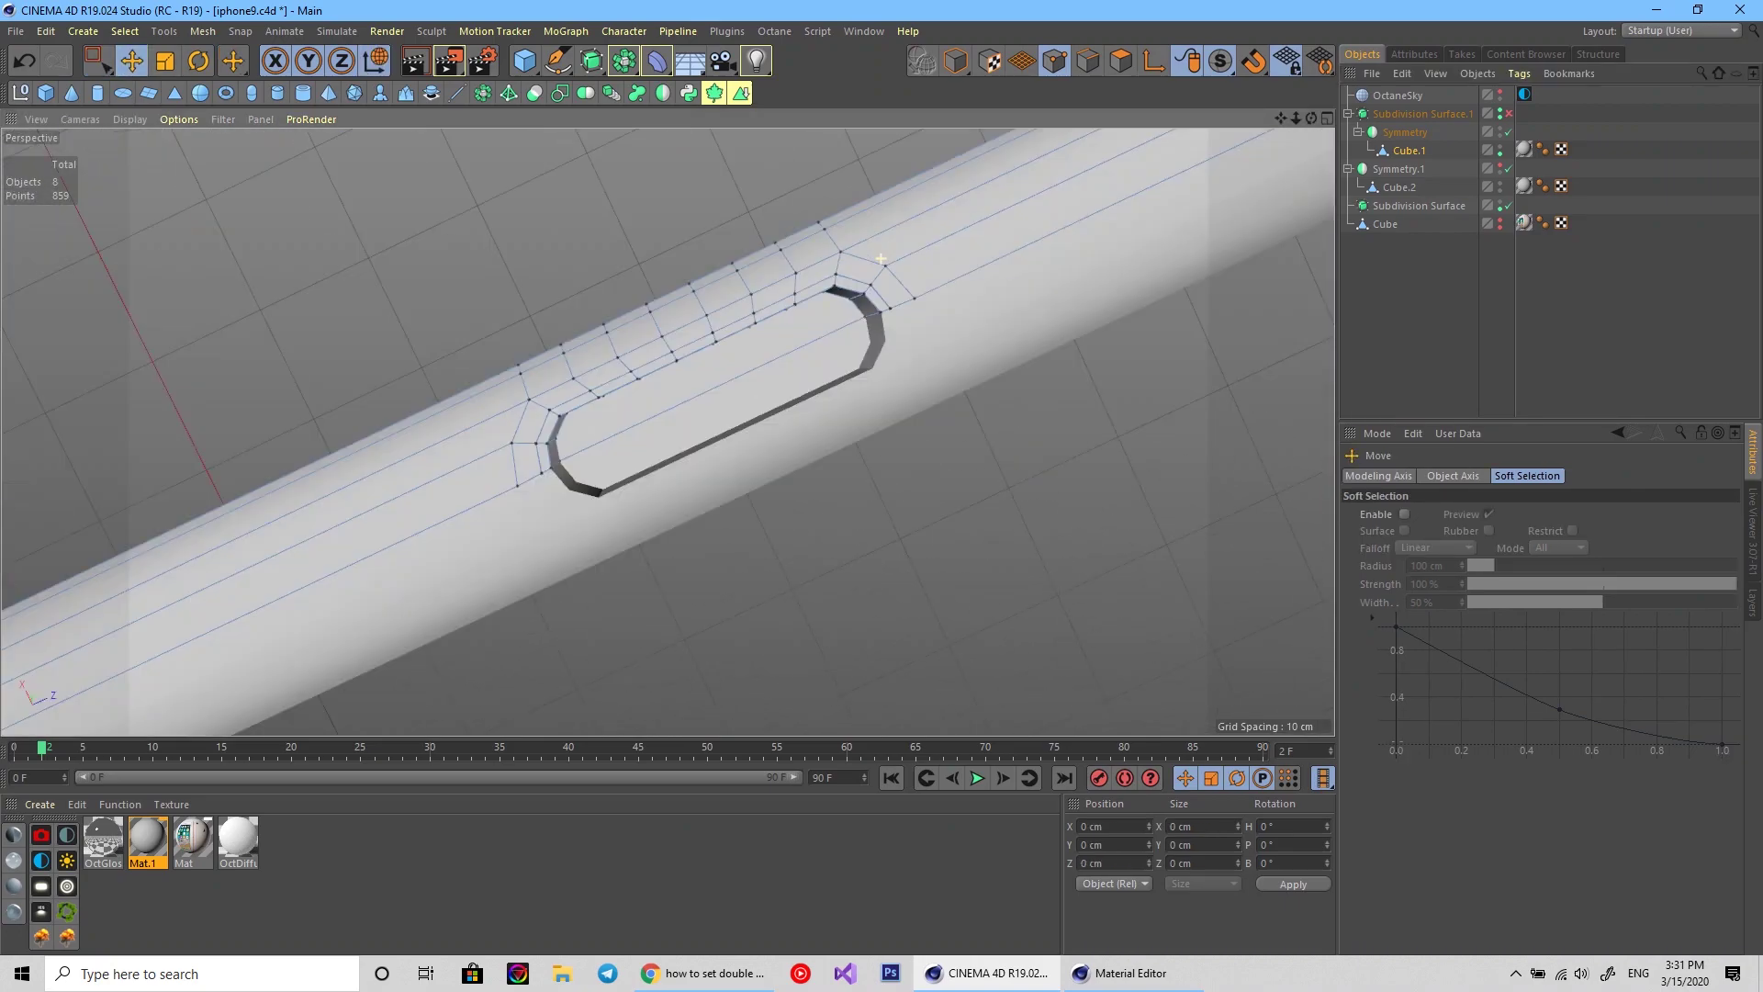
Commit the loop cut along the side and bevel the cutout's corner edge.
{"action": "key", "text": "k"}
{"action": "key", "text": "l"}
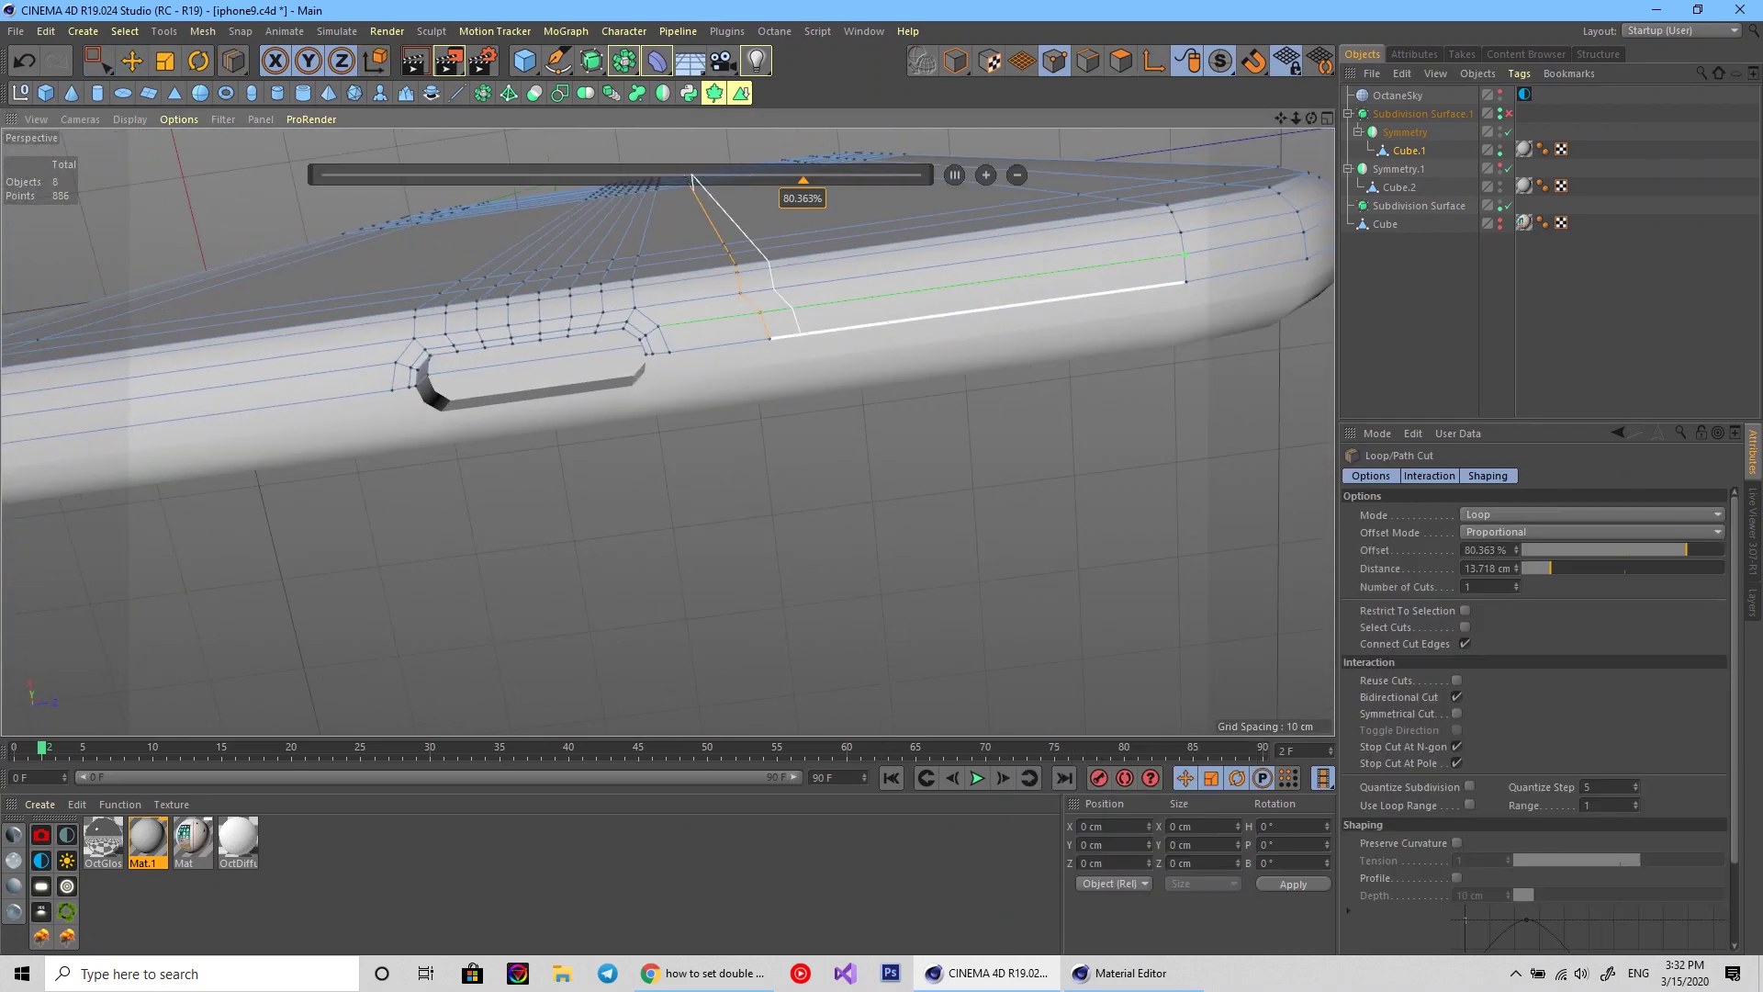
{"action": "key", "text": "t"}
{"action": "key", "text": "t"}
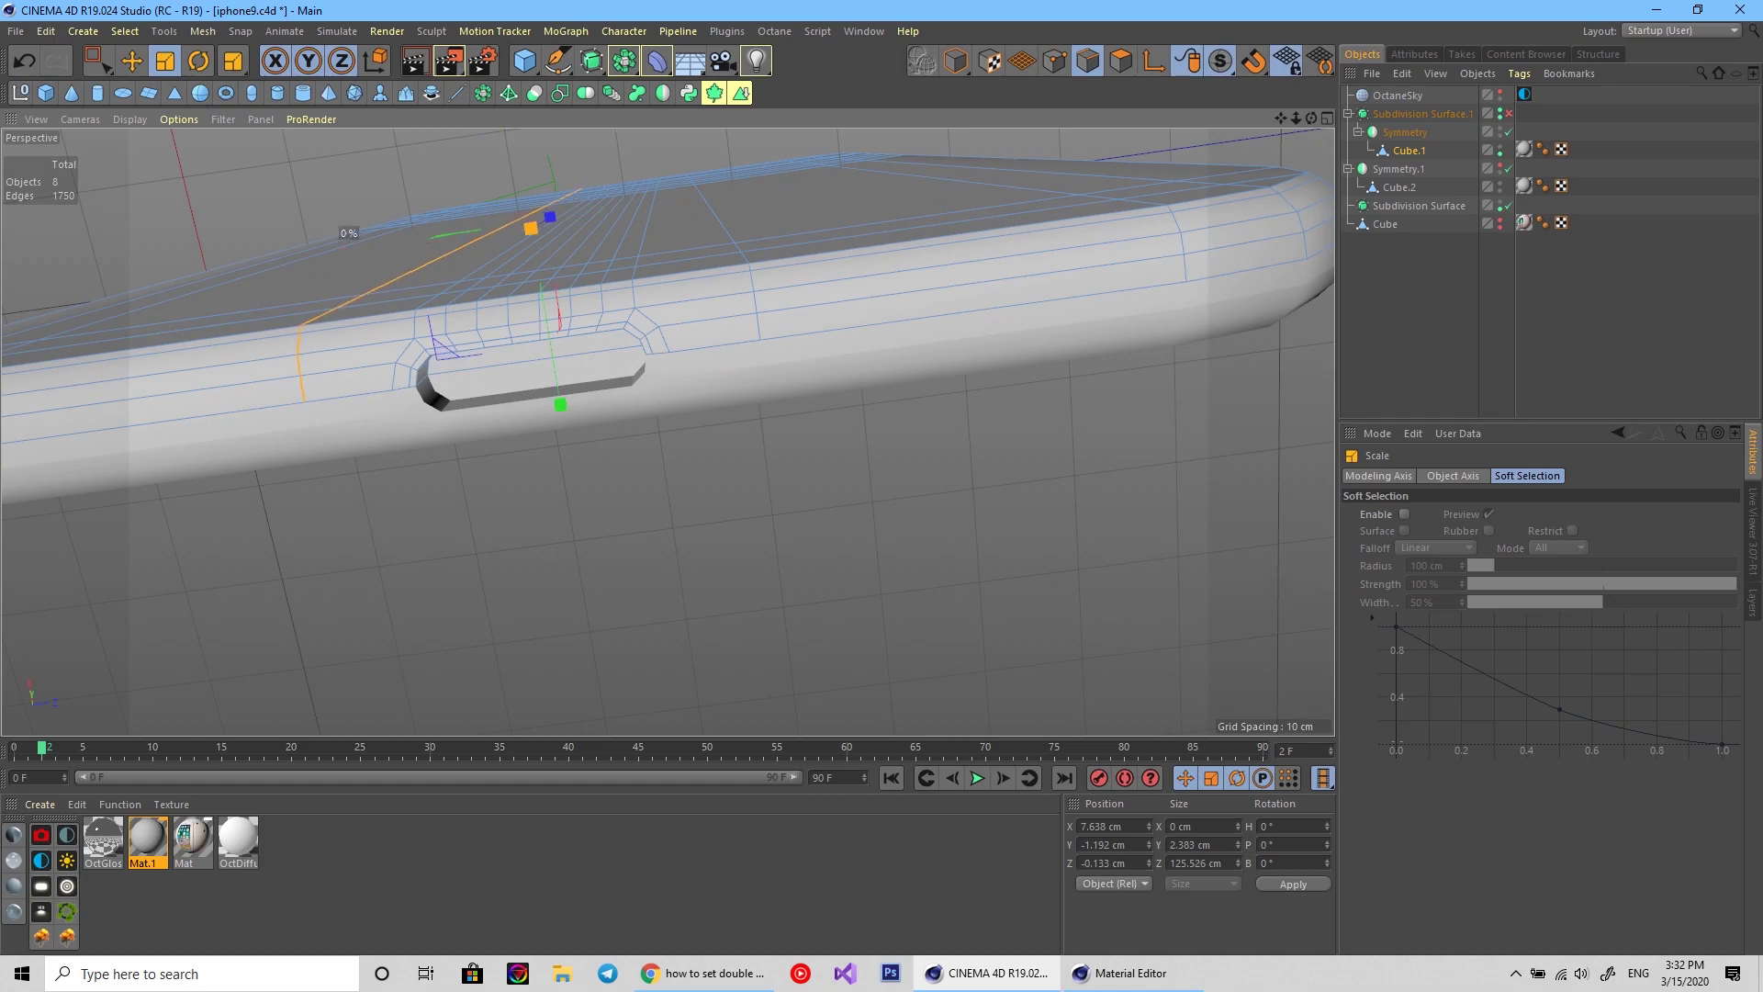
{"action": "right_click", "coordinate": [610, 398]}
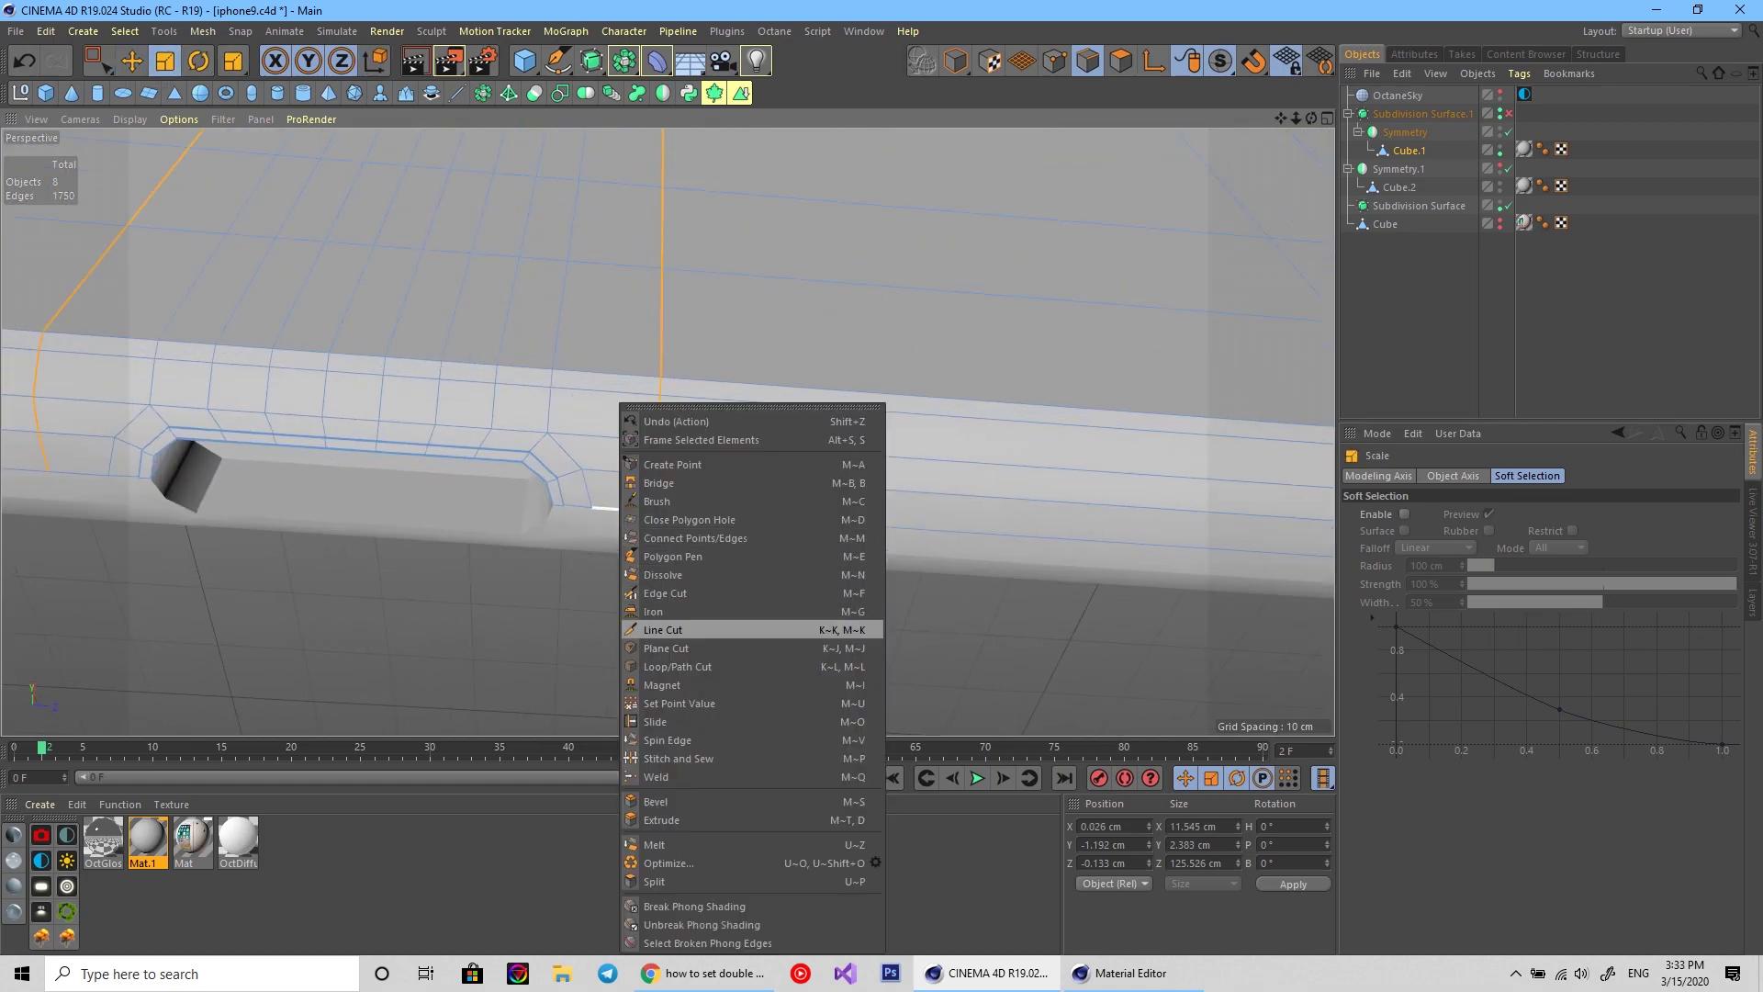
{"action": "left_click", "coordinate": [725, 625]}
{"action": "key", "text": "t"}
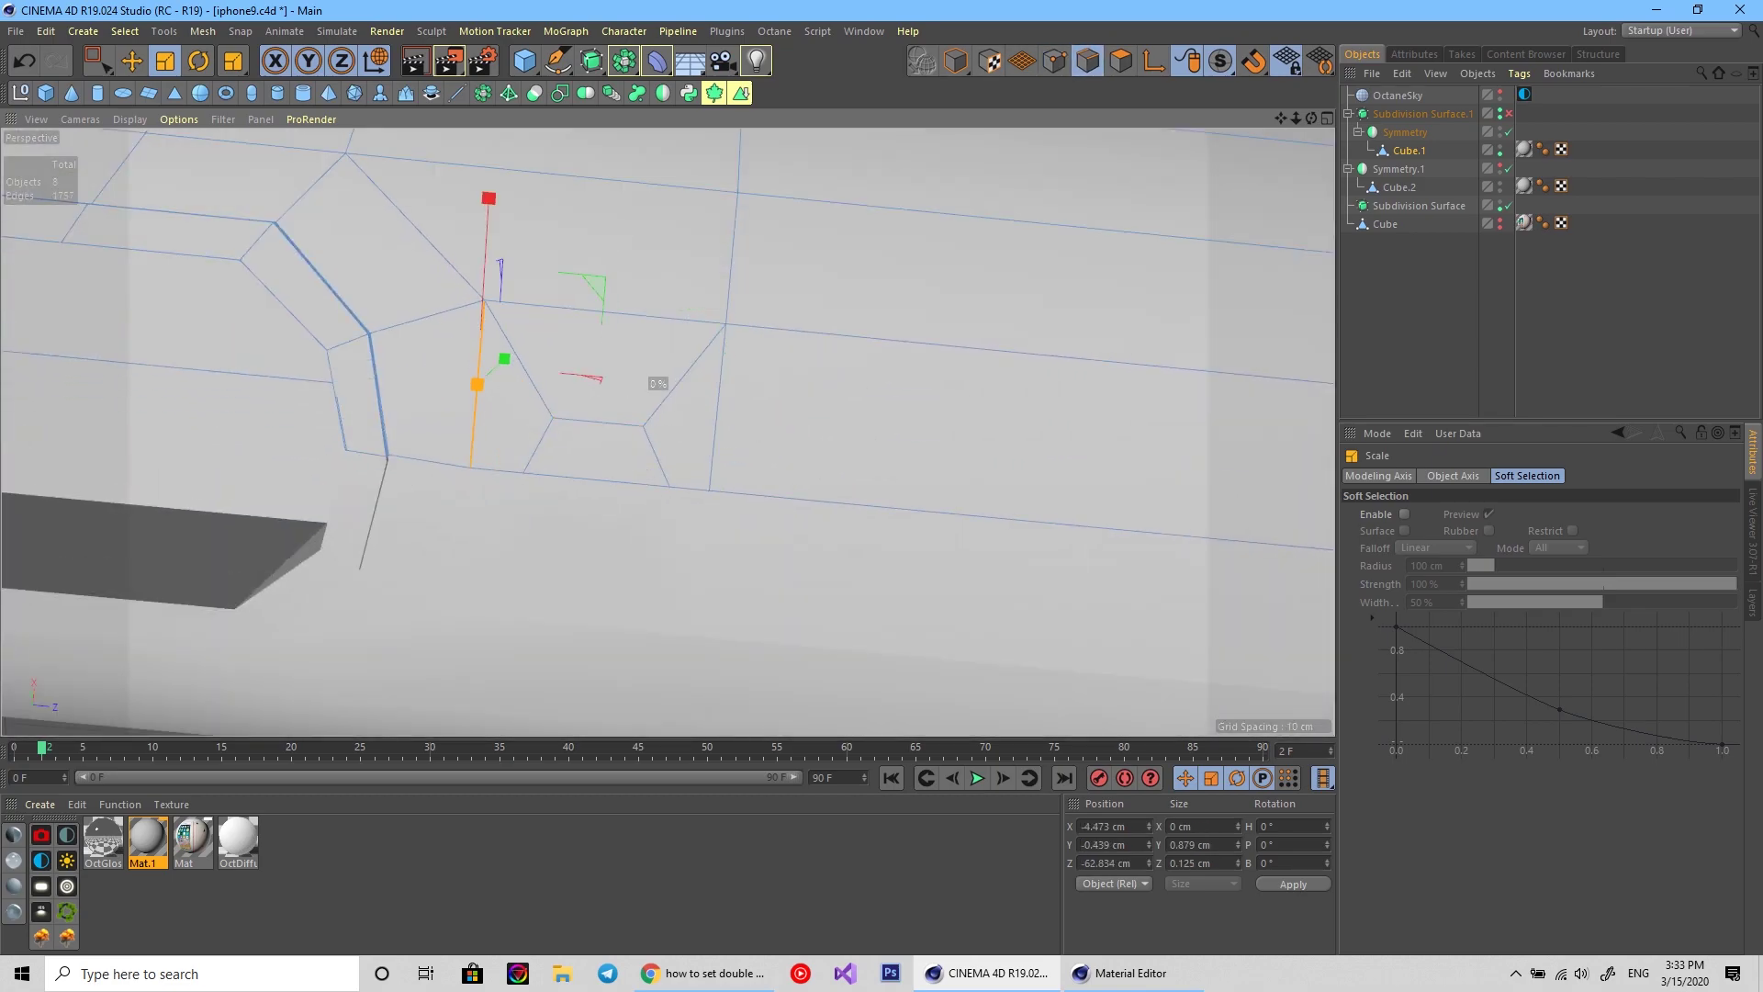
{"action": "key", "text": "e"}
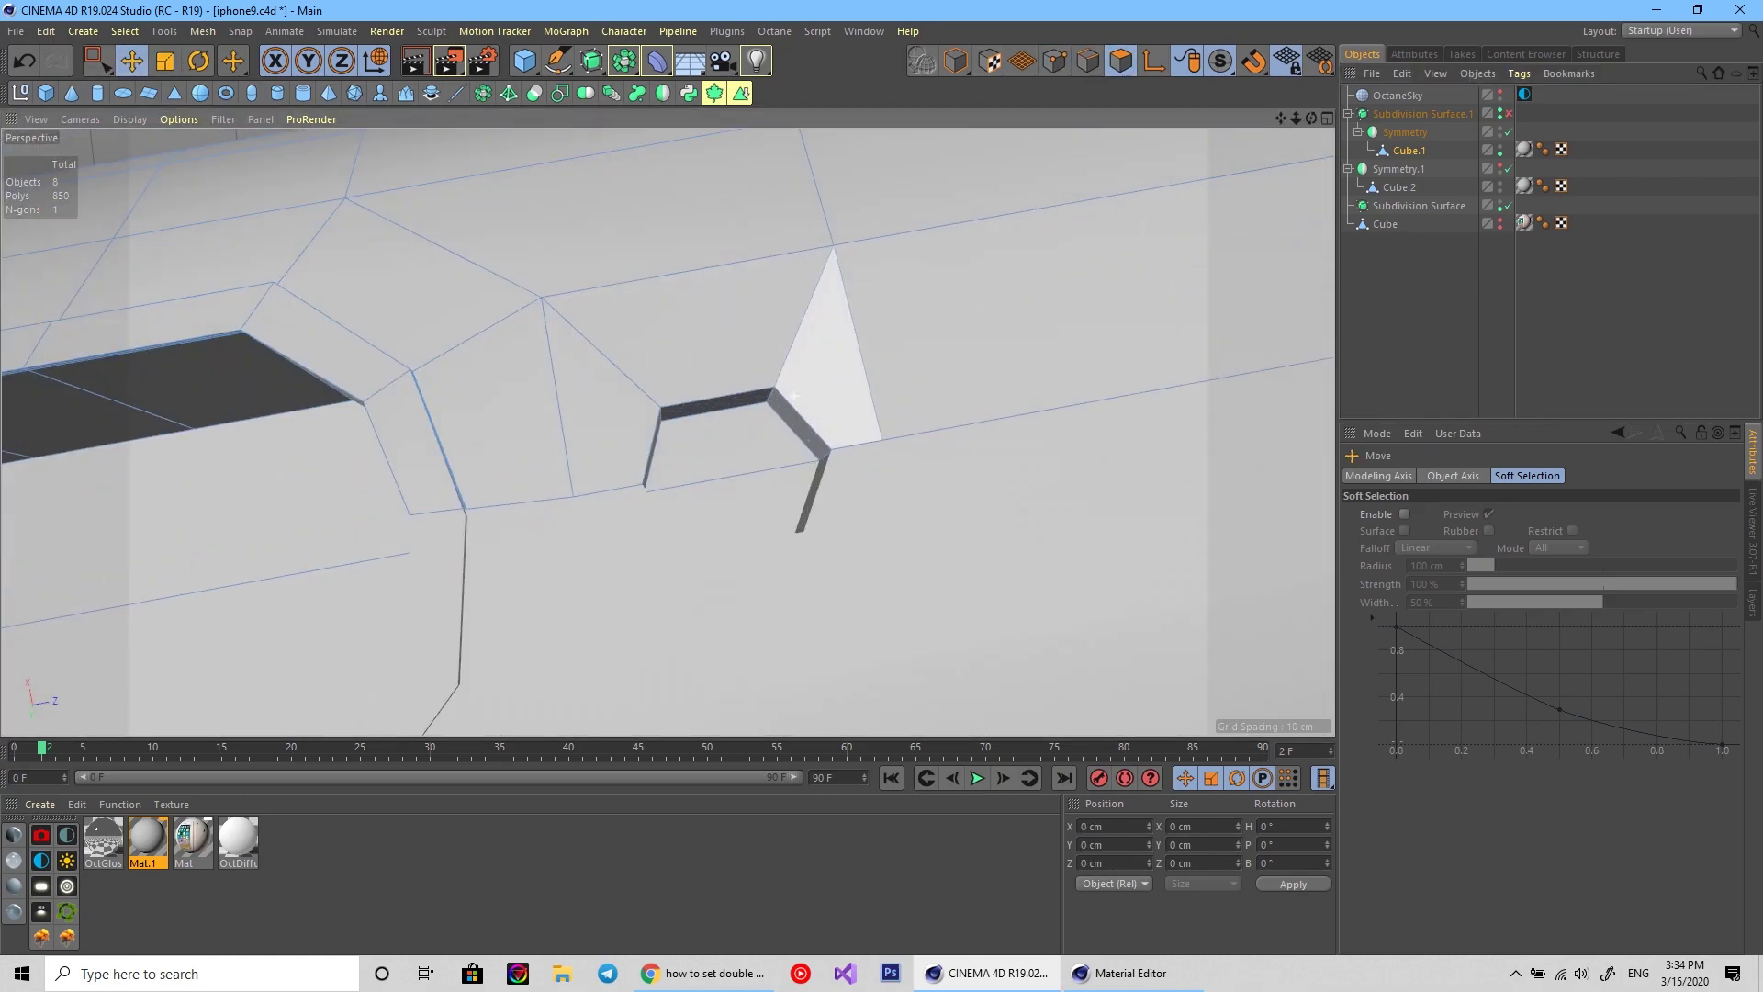
Try a K~K Line Cut at the cutout corner, then undo it.
{"action": "key", "text": "k"}
{"action": "key", "text": "k"}
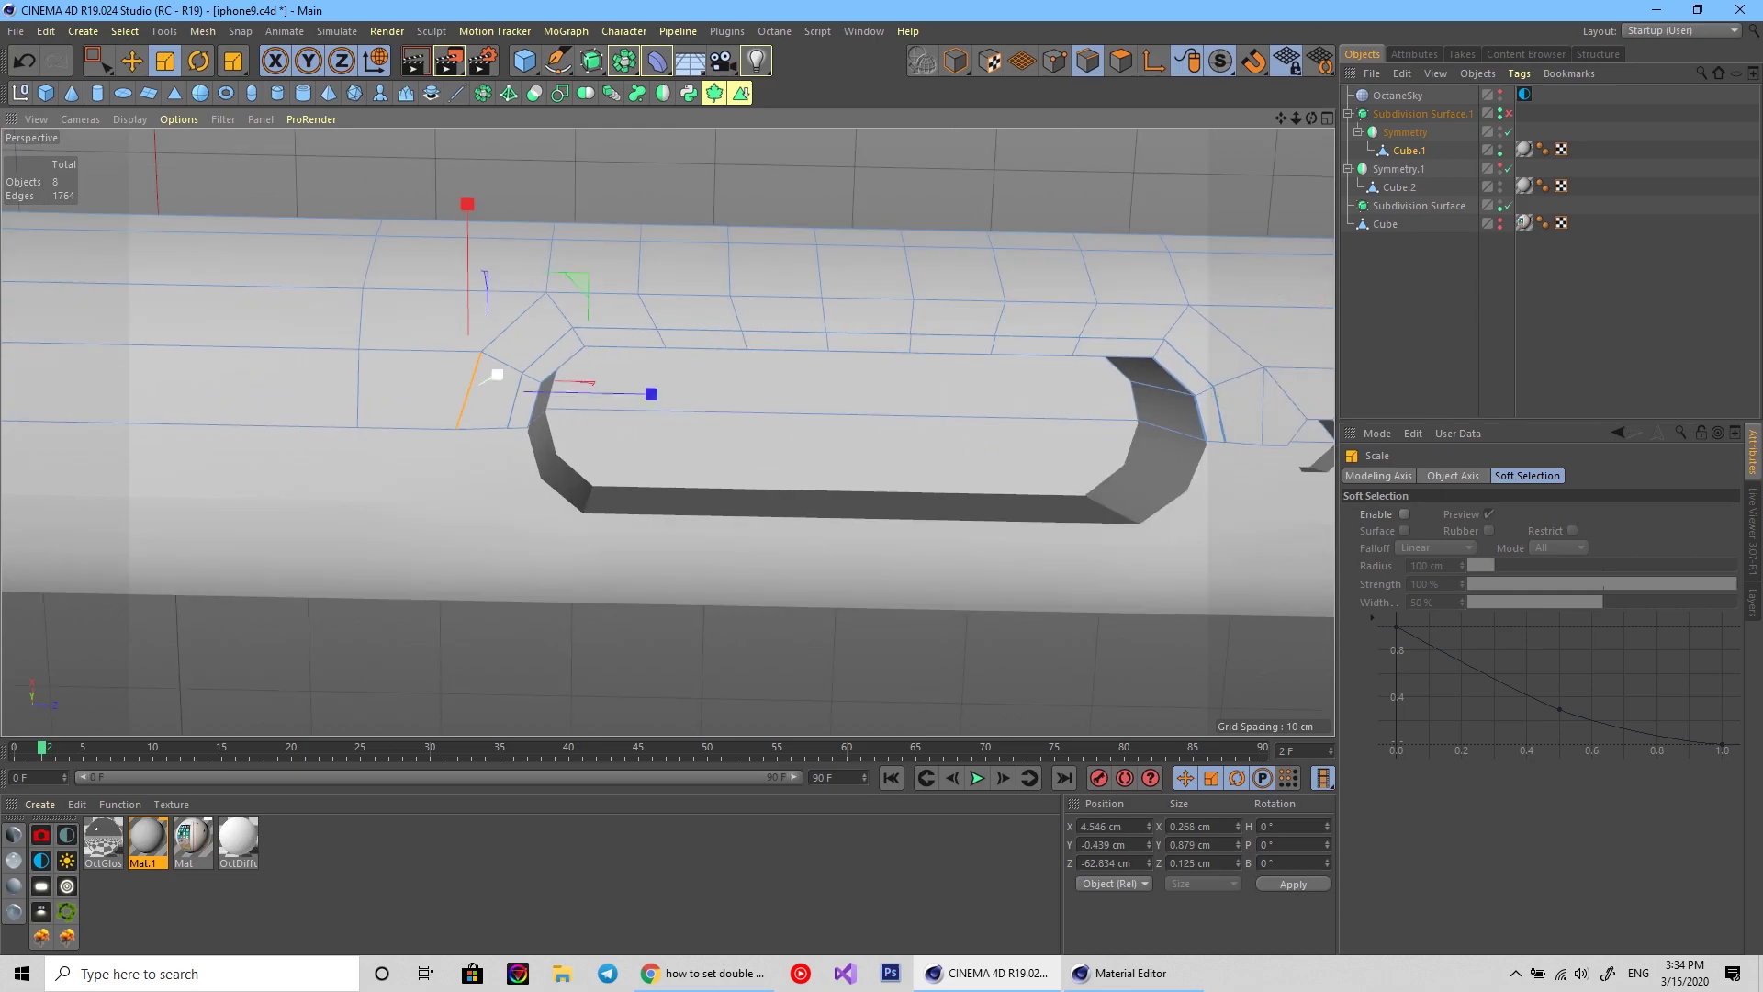
{"action": "right_click", "coordinate": [602, 423]}
{"action": "key", "text": "Escape"}
{"action": "key", "text": "F2"}
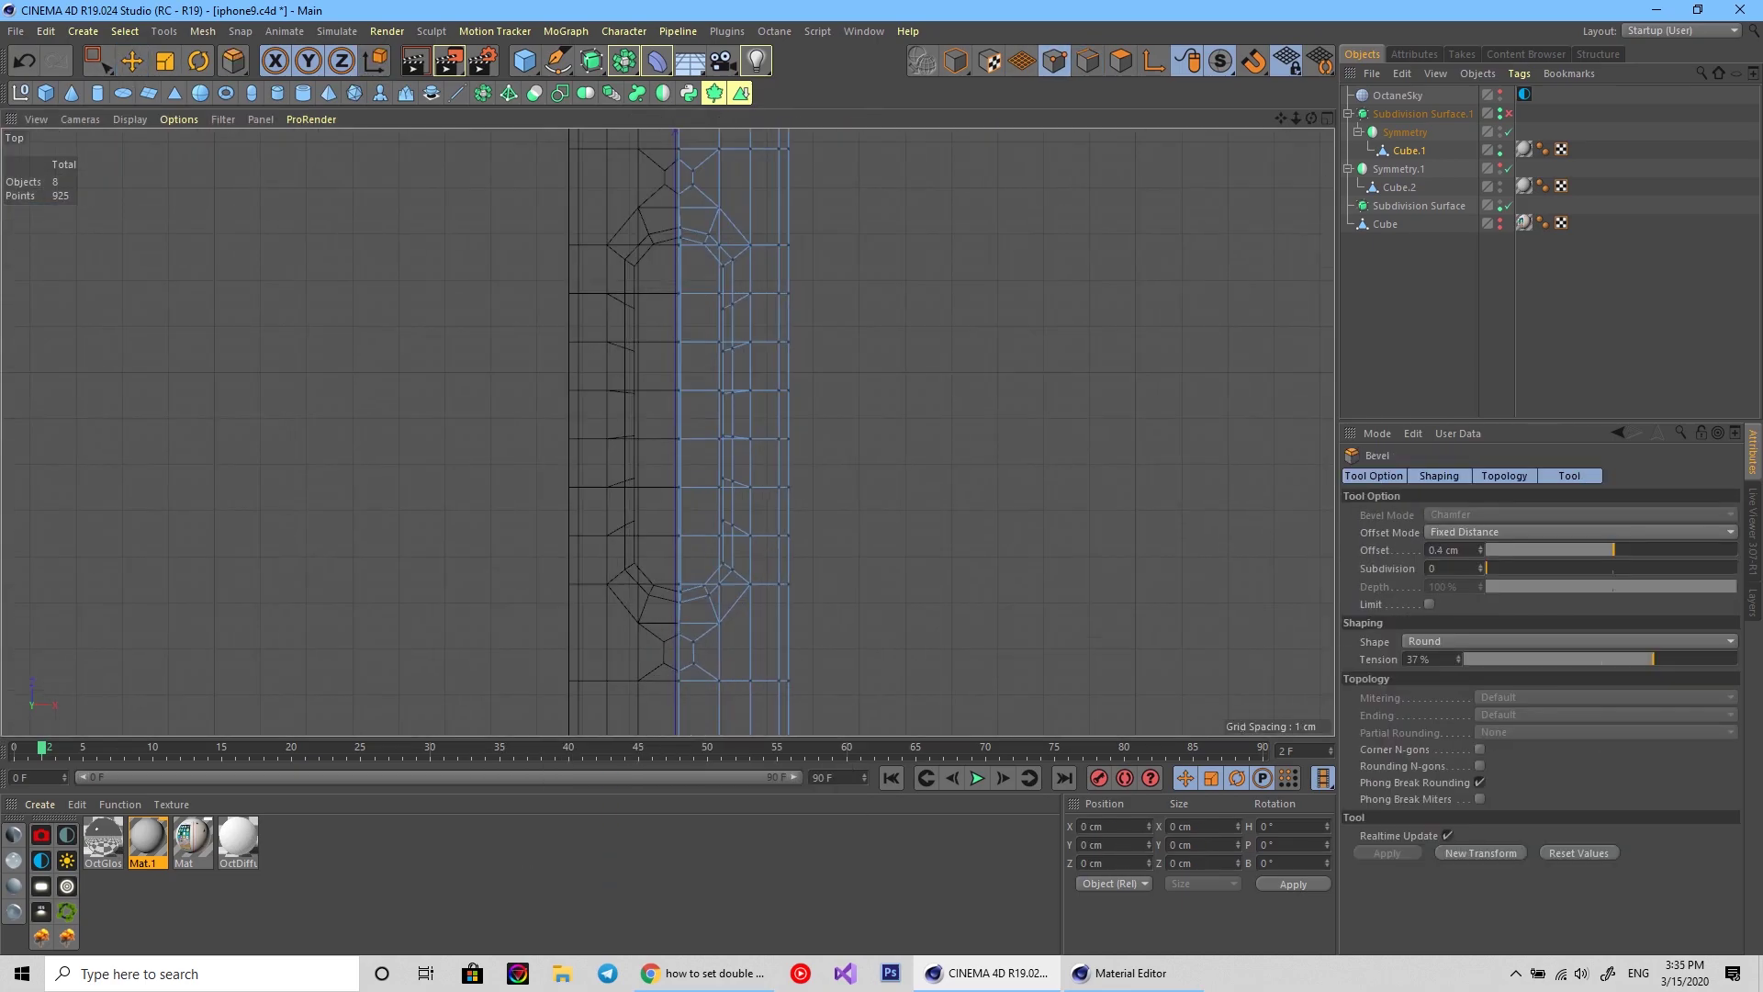
{"action": "key", "text": "0"}
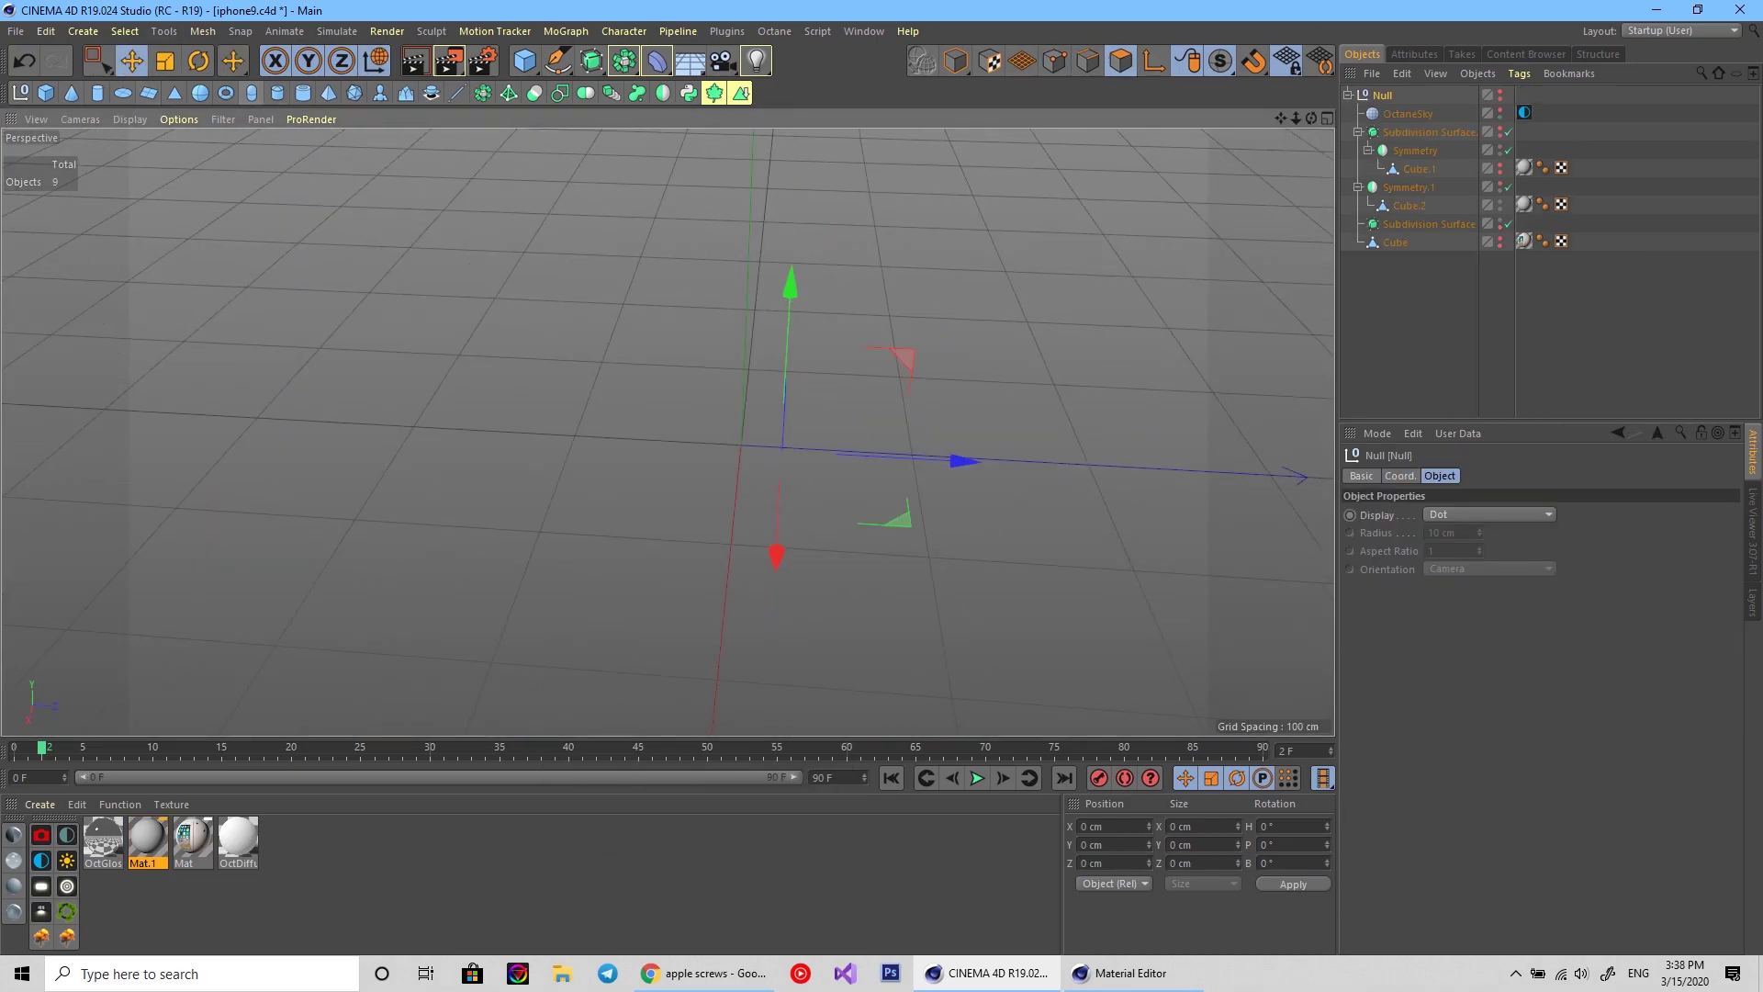
{"action": "key", "text": "ctrl+z"}
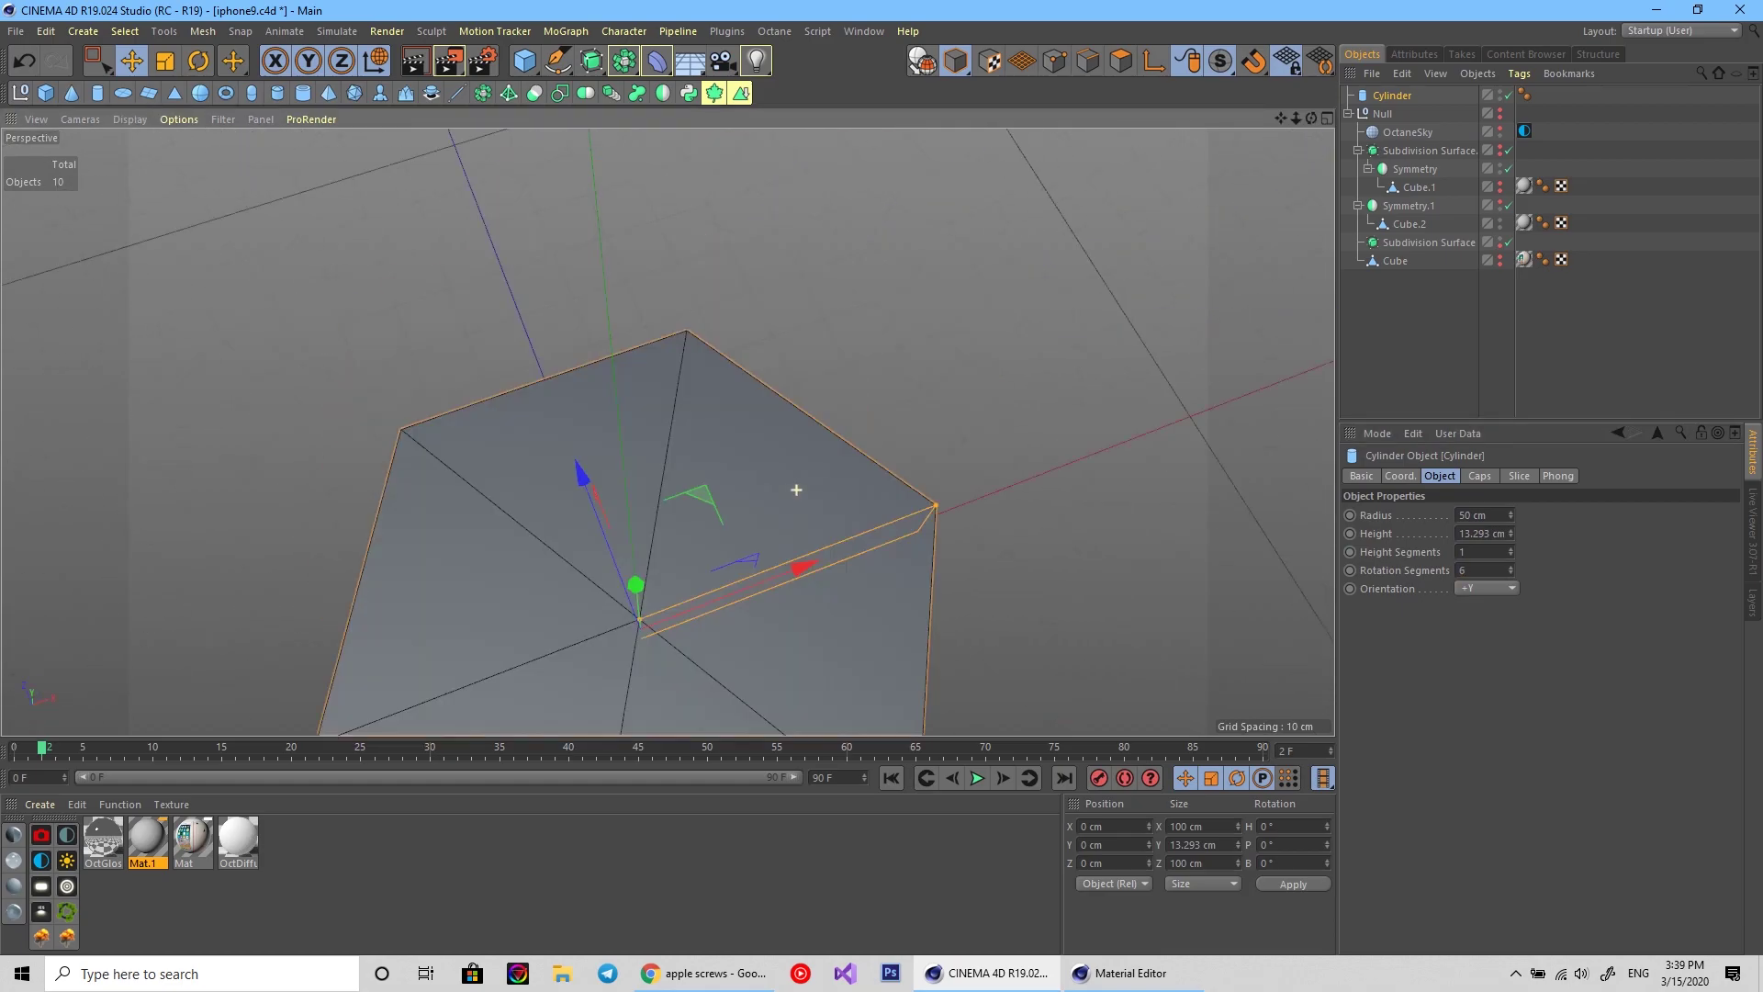
Add an inner ring of edges to the cylinder cap and scale those points slightly outward.
{"action": "right_click", "coordinate": [1005, 443]}
{"action": "left_click", "coordinate": [1047, 445]}
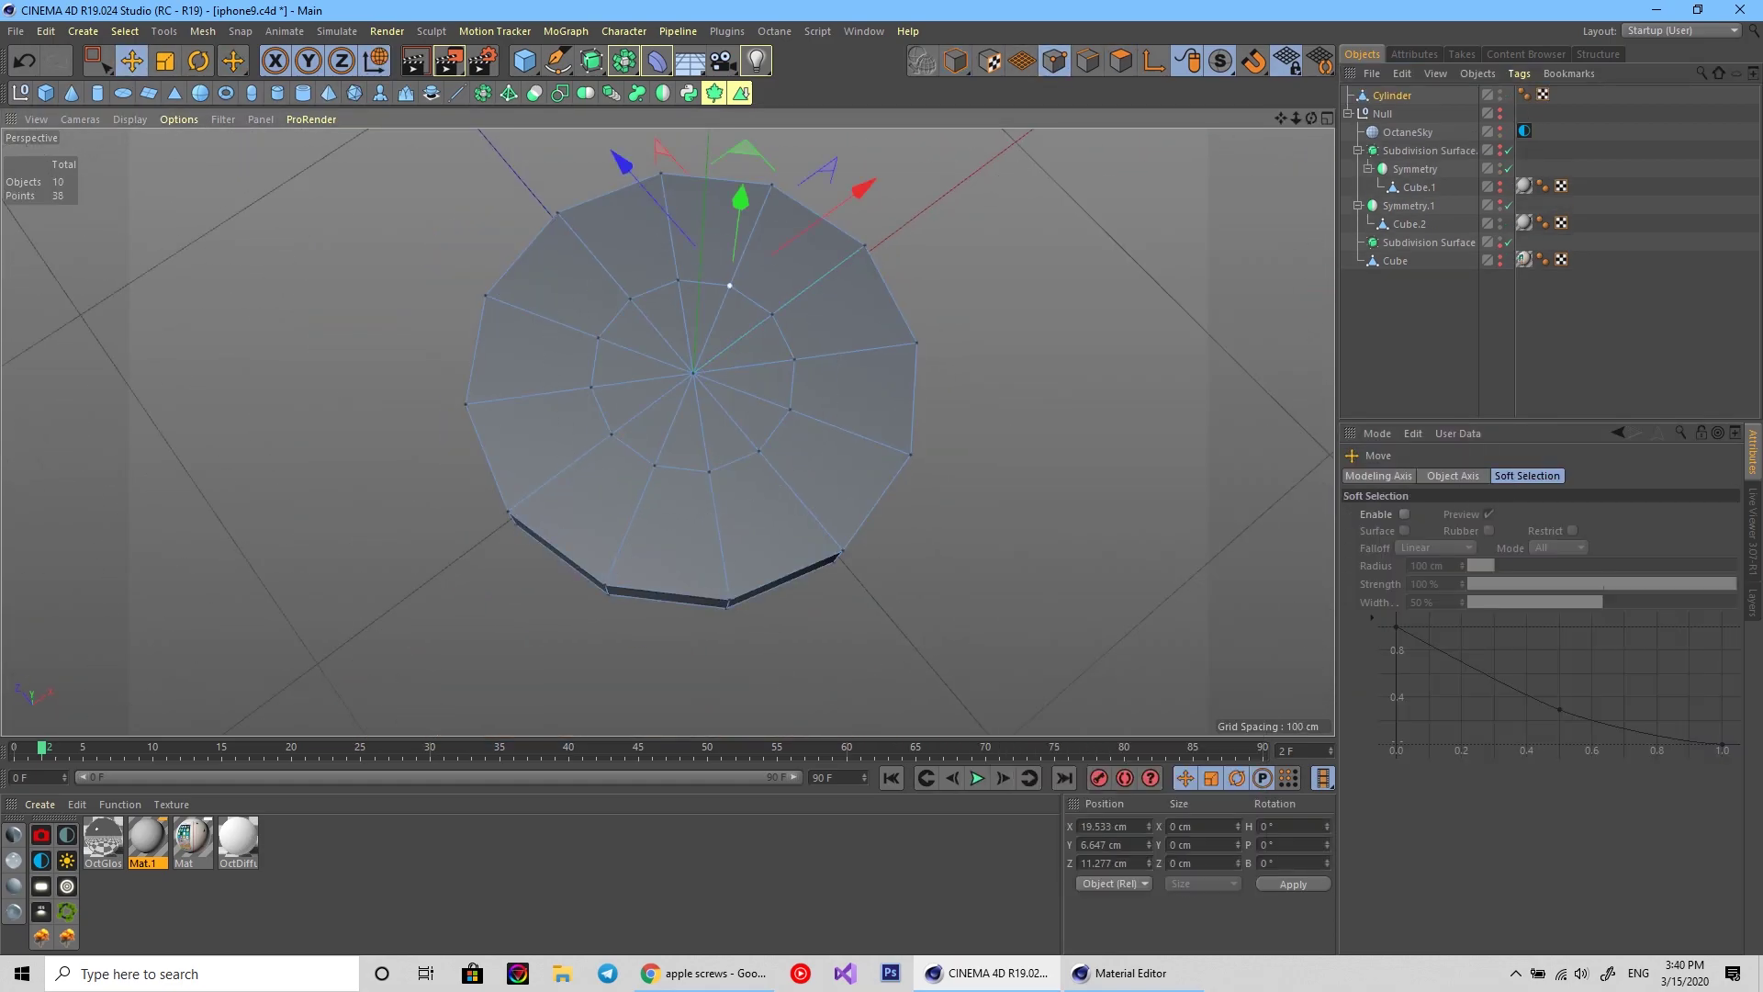
{"action": "key", "text": "t"}
{"action": "left_click_drag", "start_coordinate": [675, 267], "coordinate": [681, 261]}
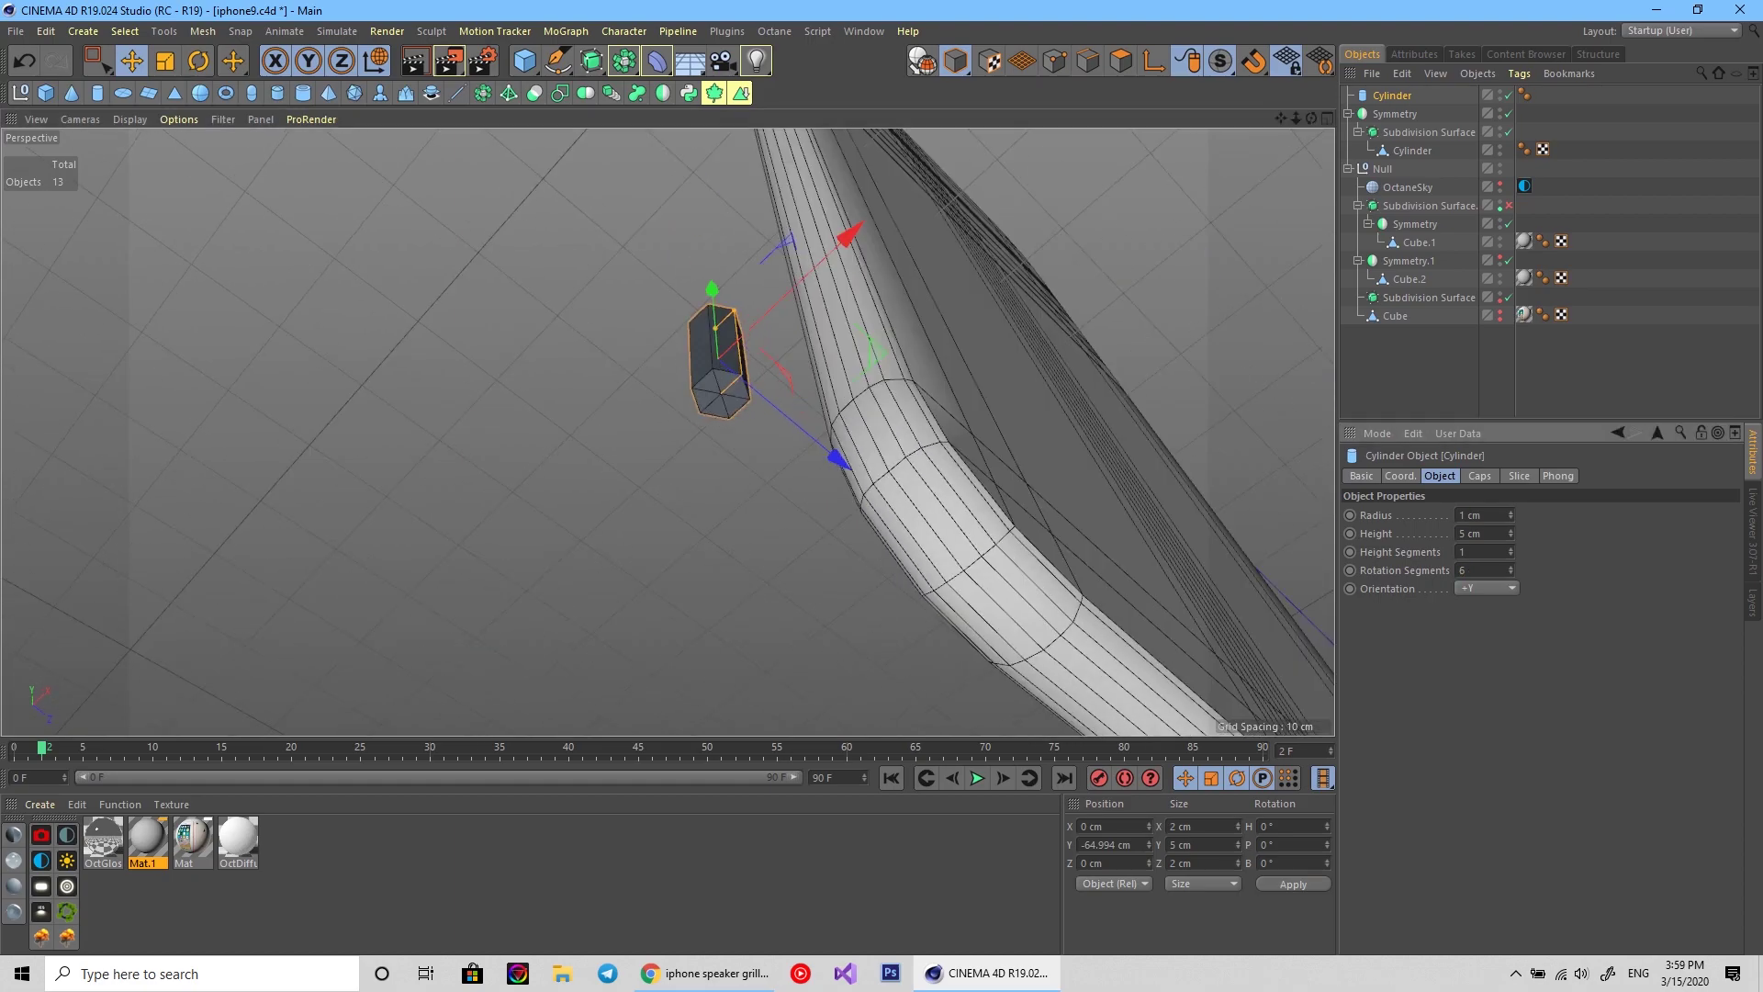
Confirm 6 segments, row the cylinders in Top view, and Connect Objects + Delete them.
{"action": "key", "text": "Return"}
{"action": "key", "text": "F2"}
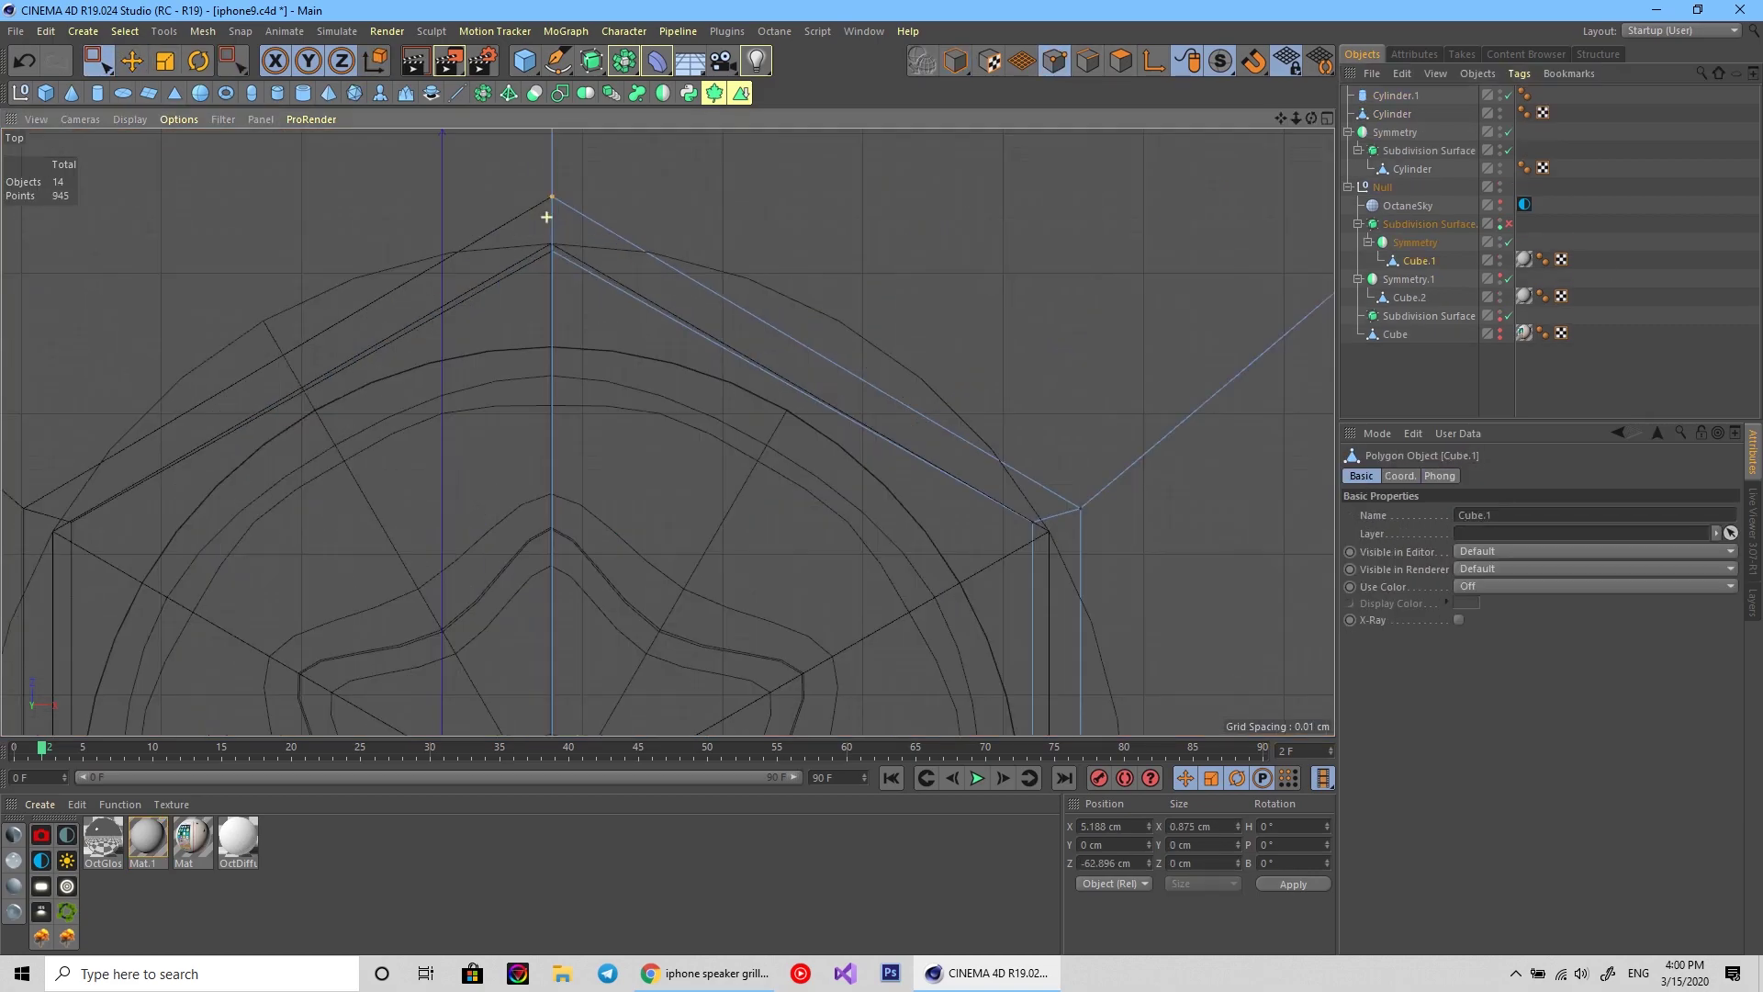
{"action": "scroll", "coordinate": [564, 186], "scroll_direction": "down", "scroll_amount": 5}
{"action": "scroll", "coordinate": [692, 523], "scroll_direction": "up", "scroll_amount": 5}
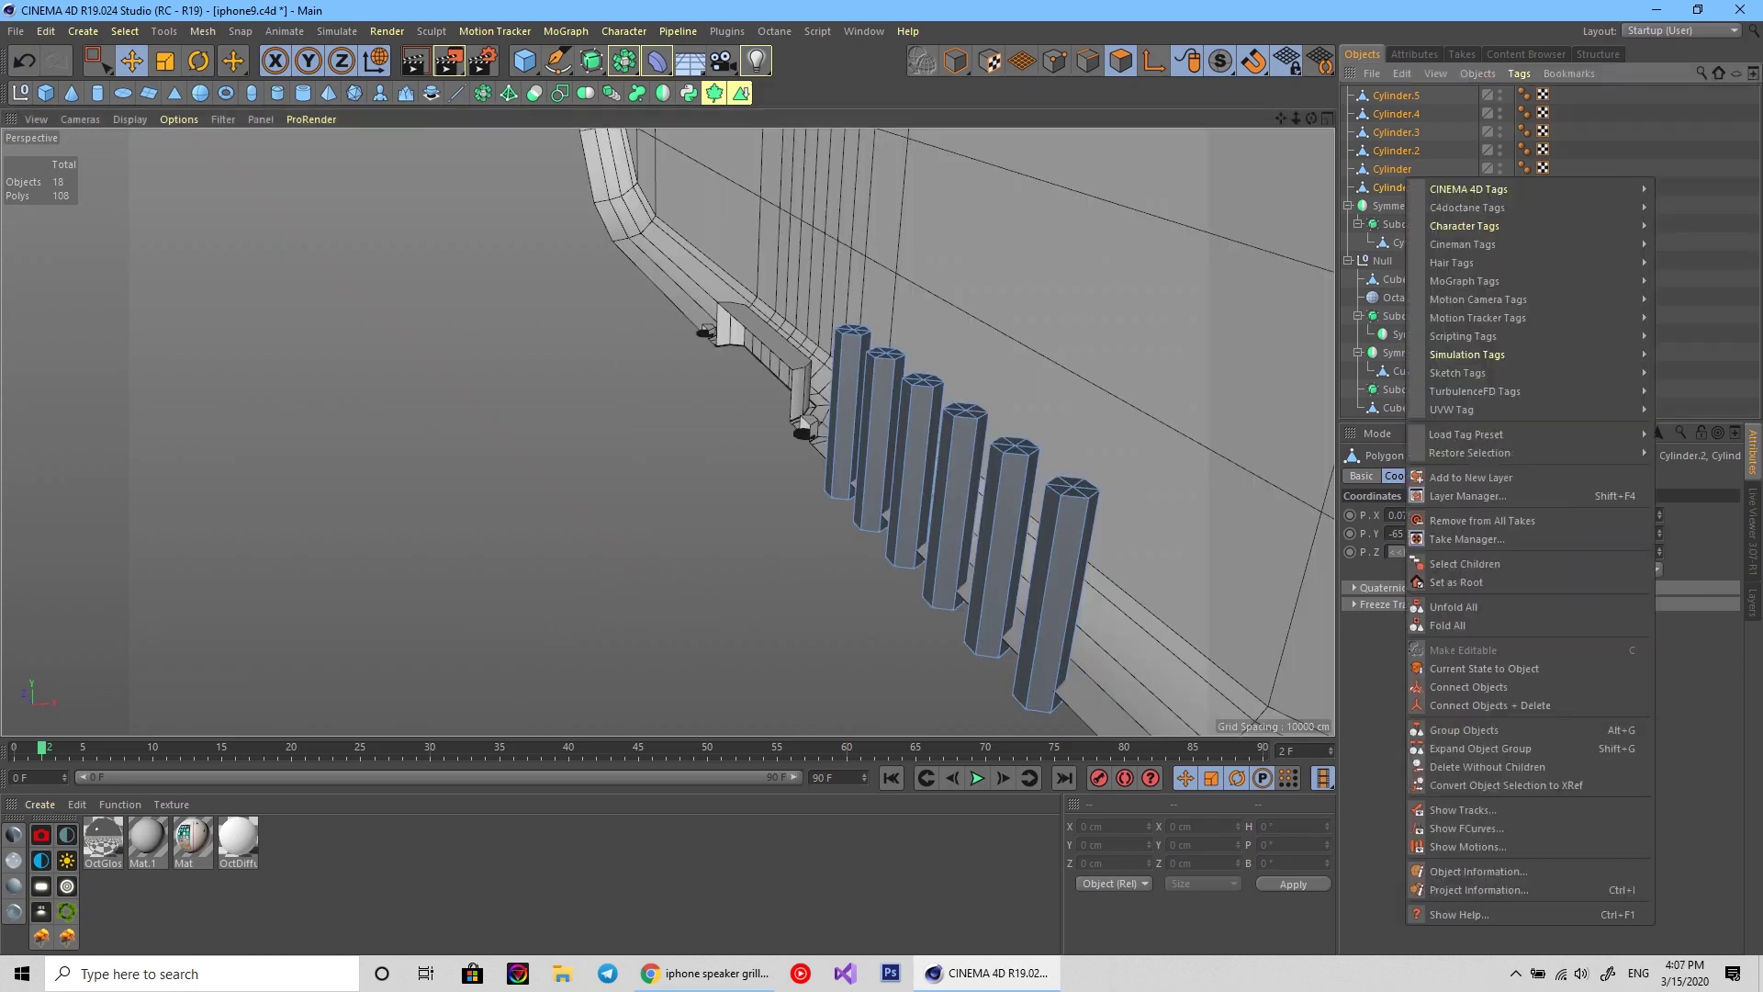
{"action": "left_click", "coordinate": [1489, 705]}
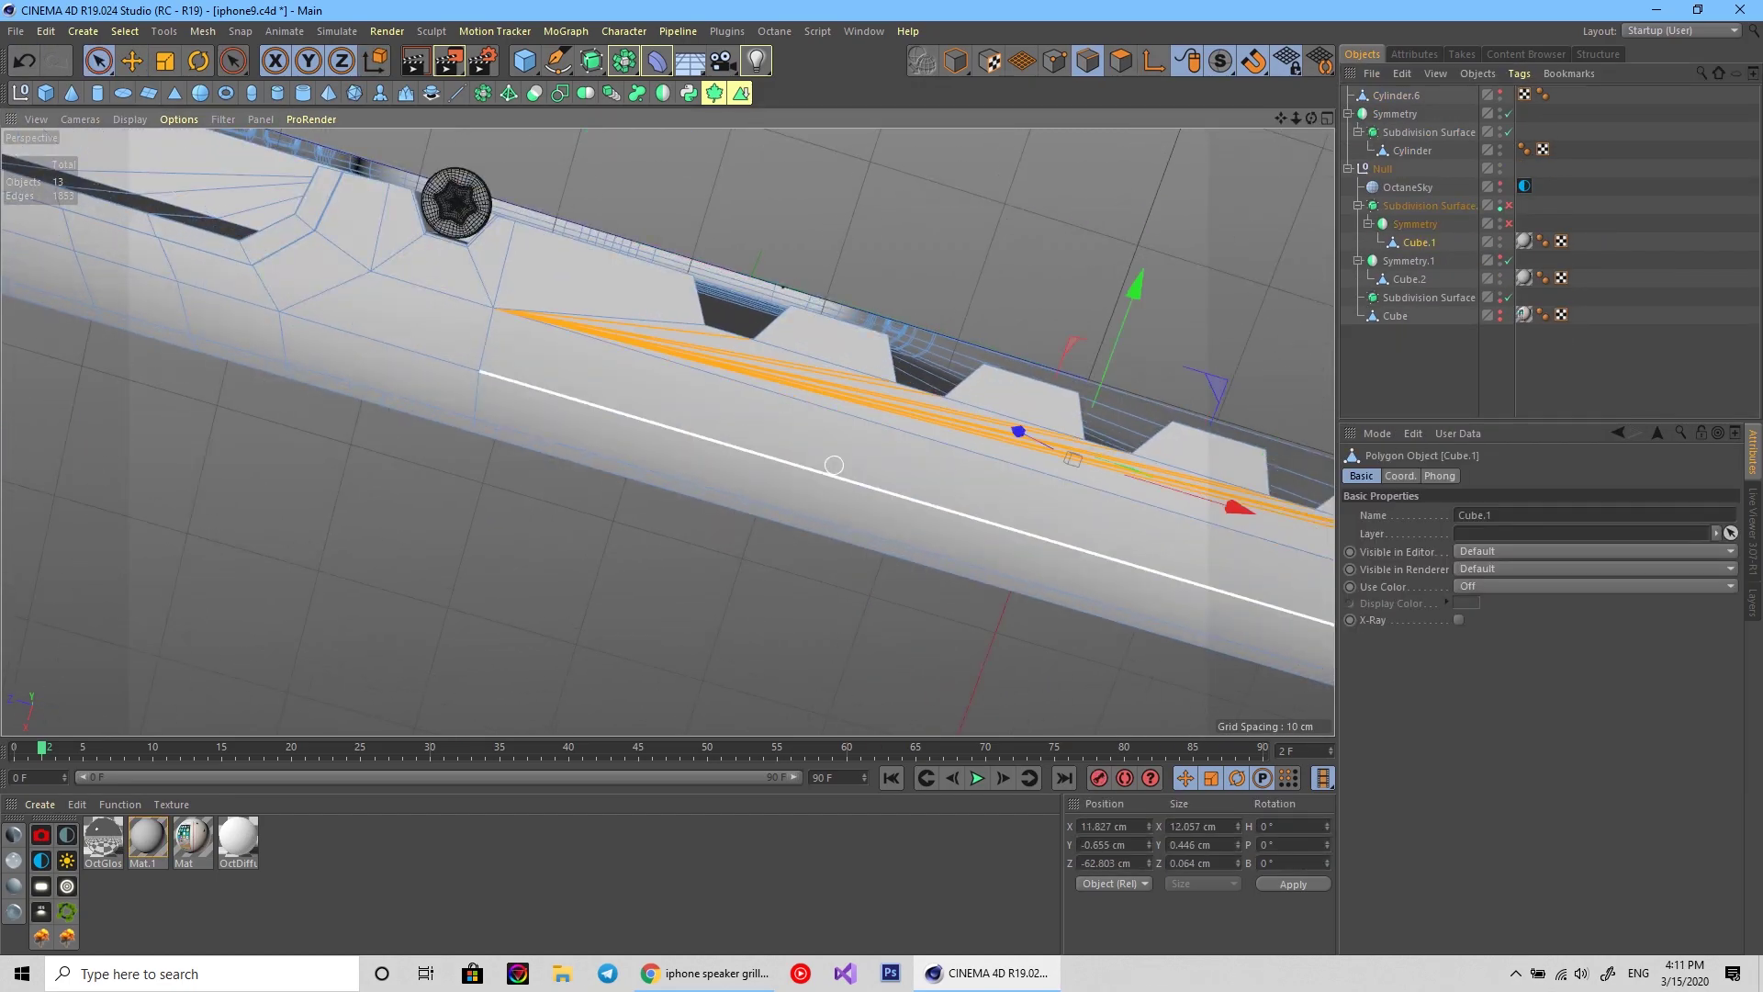
Cut edges across the bottom-edge notches with Loop/Path Cut and Line Cut (K~K).
{"action": "key", "text": "k"}
{"action": "key", "text": "l"}
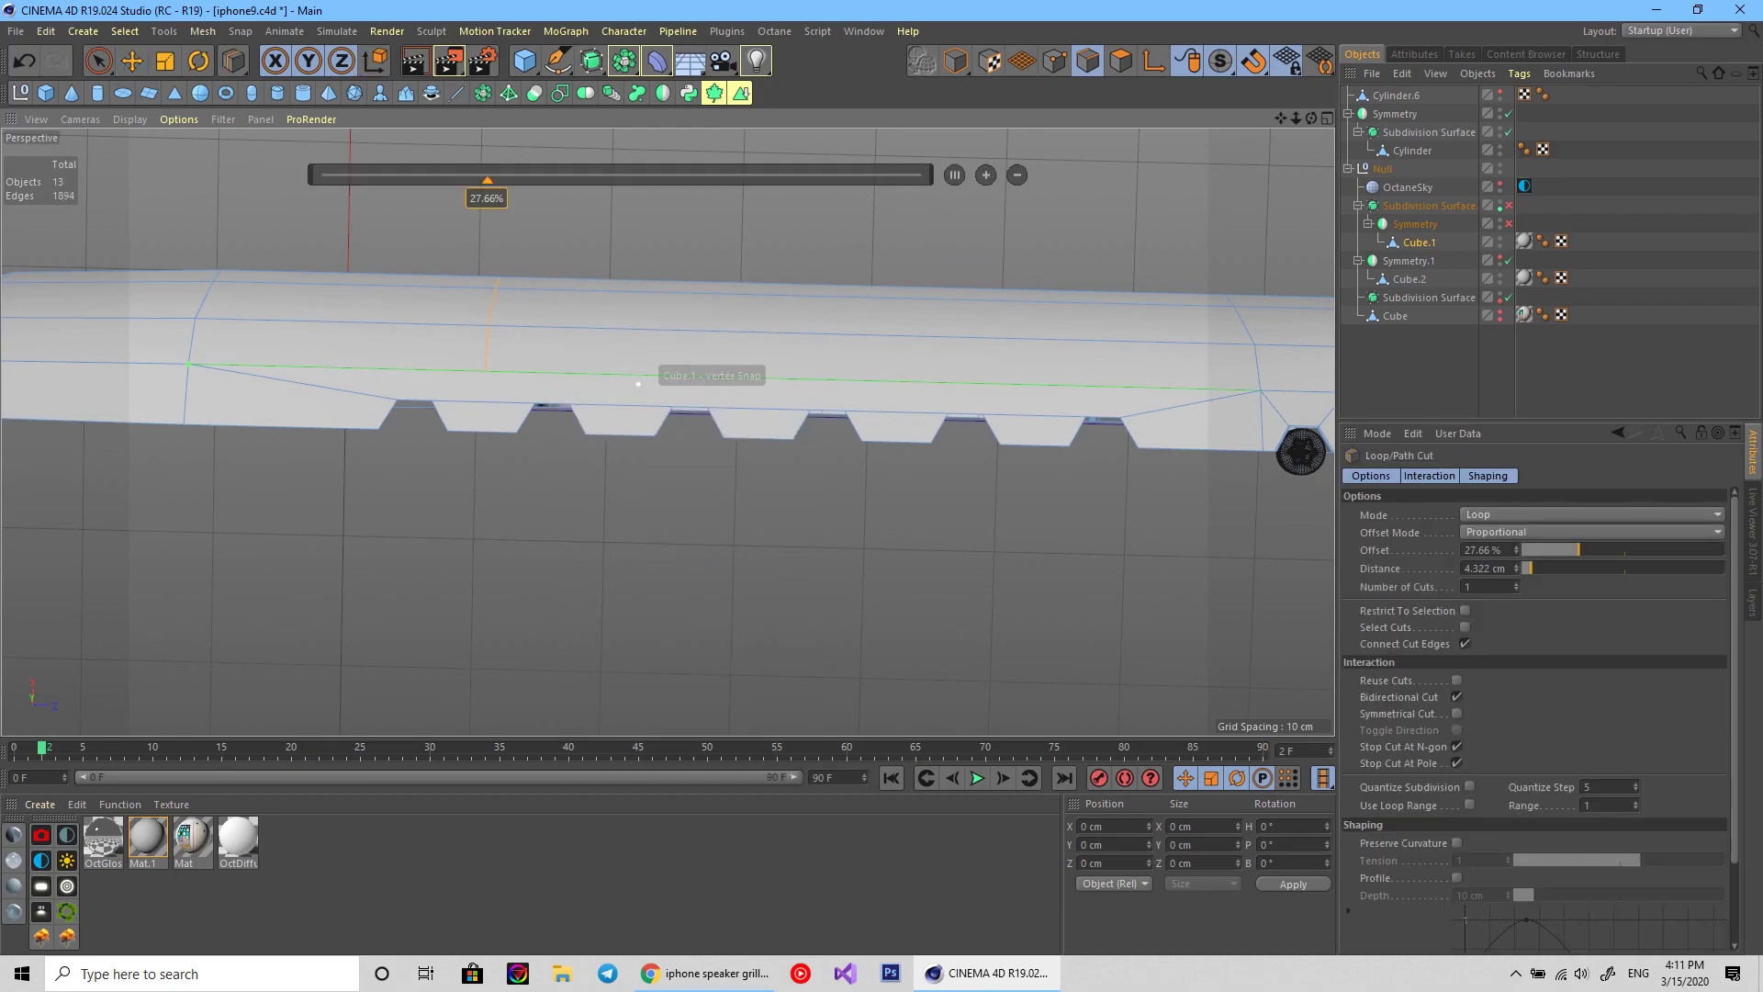
{"action": "key", "text": "k"}
{"action": "key", "text": "k"}
{"action": "left_click", "coordinate": [496, 357]}
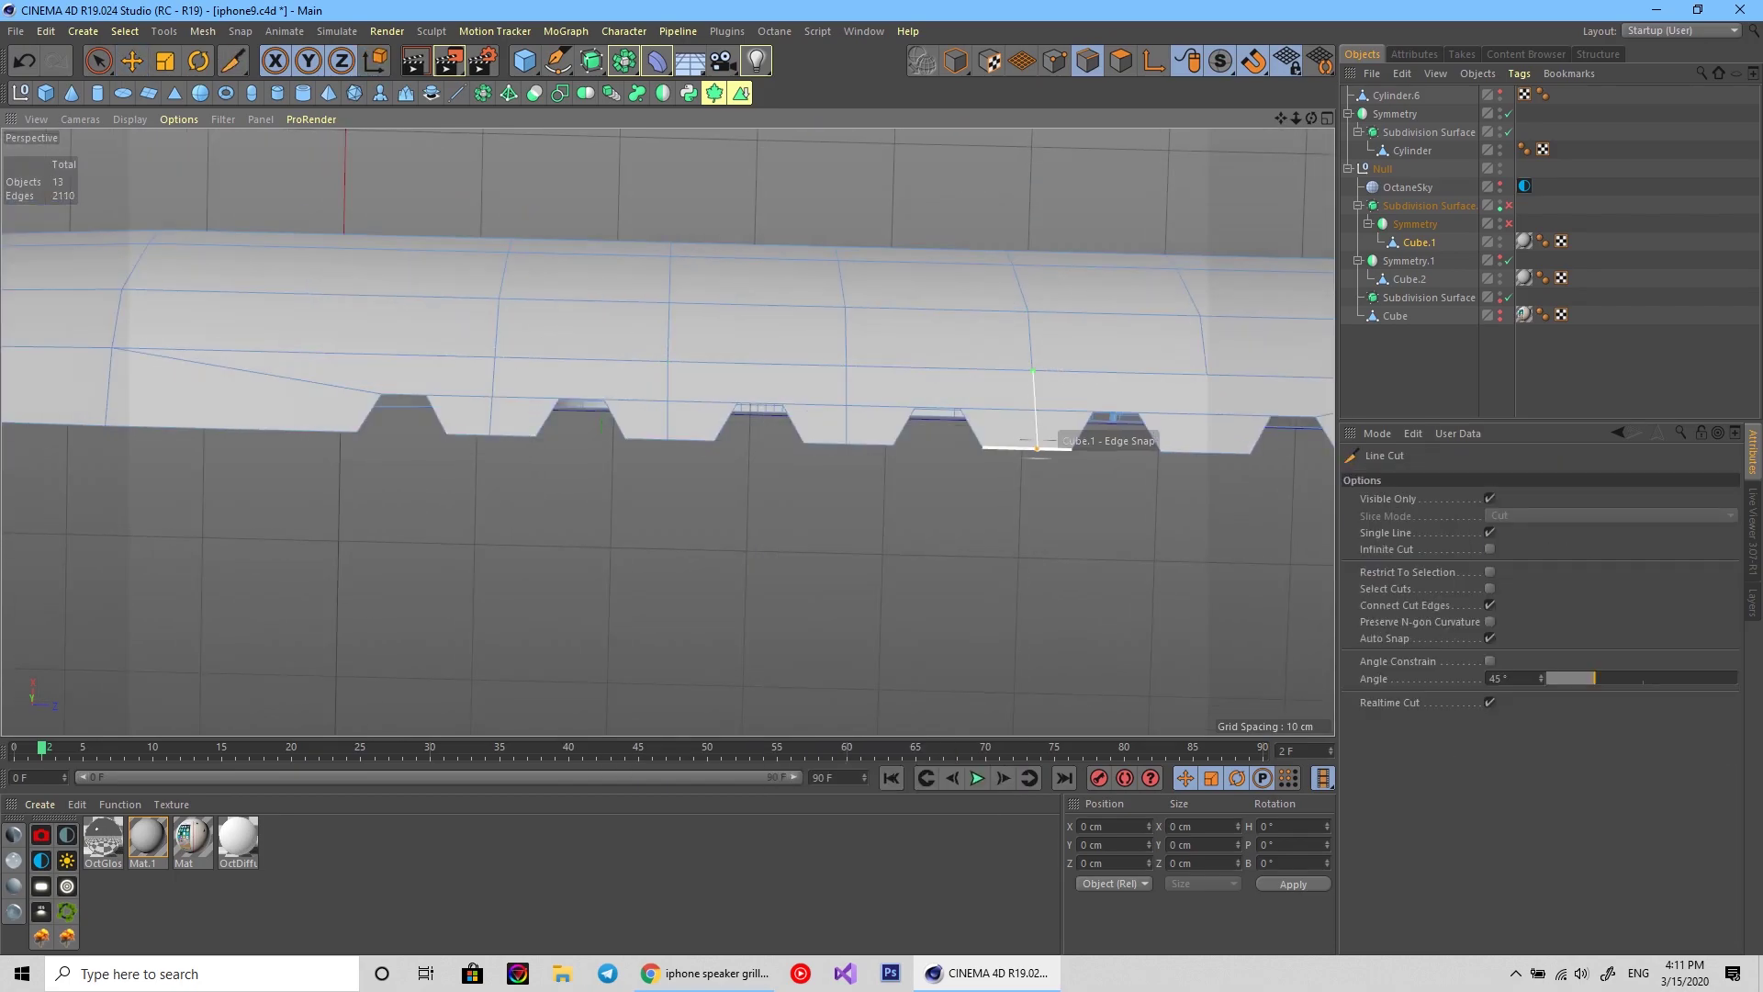
{"action": "left_click", "coordinate": [1036, 447]}
{"action": "left_click_drag", "start_coordinate": [827, 413], "coordinate": [919, 321], "text": "alt"}
{"action": "left_click", "coordinate": [955, 335]}
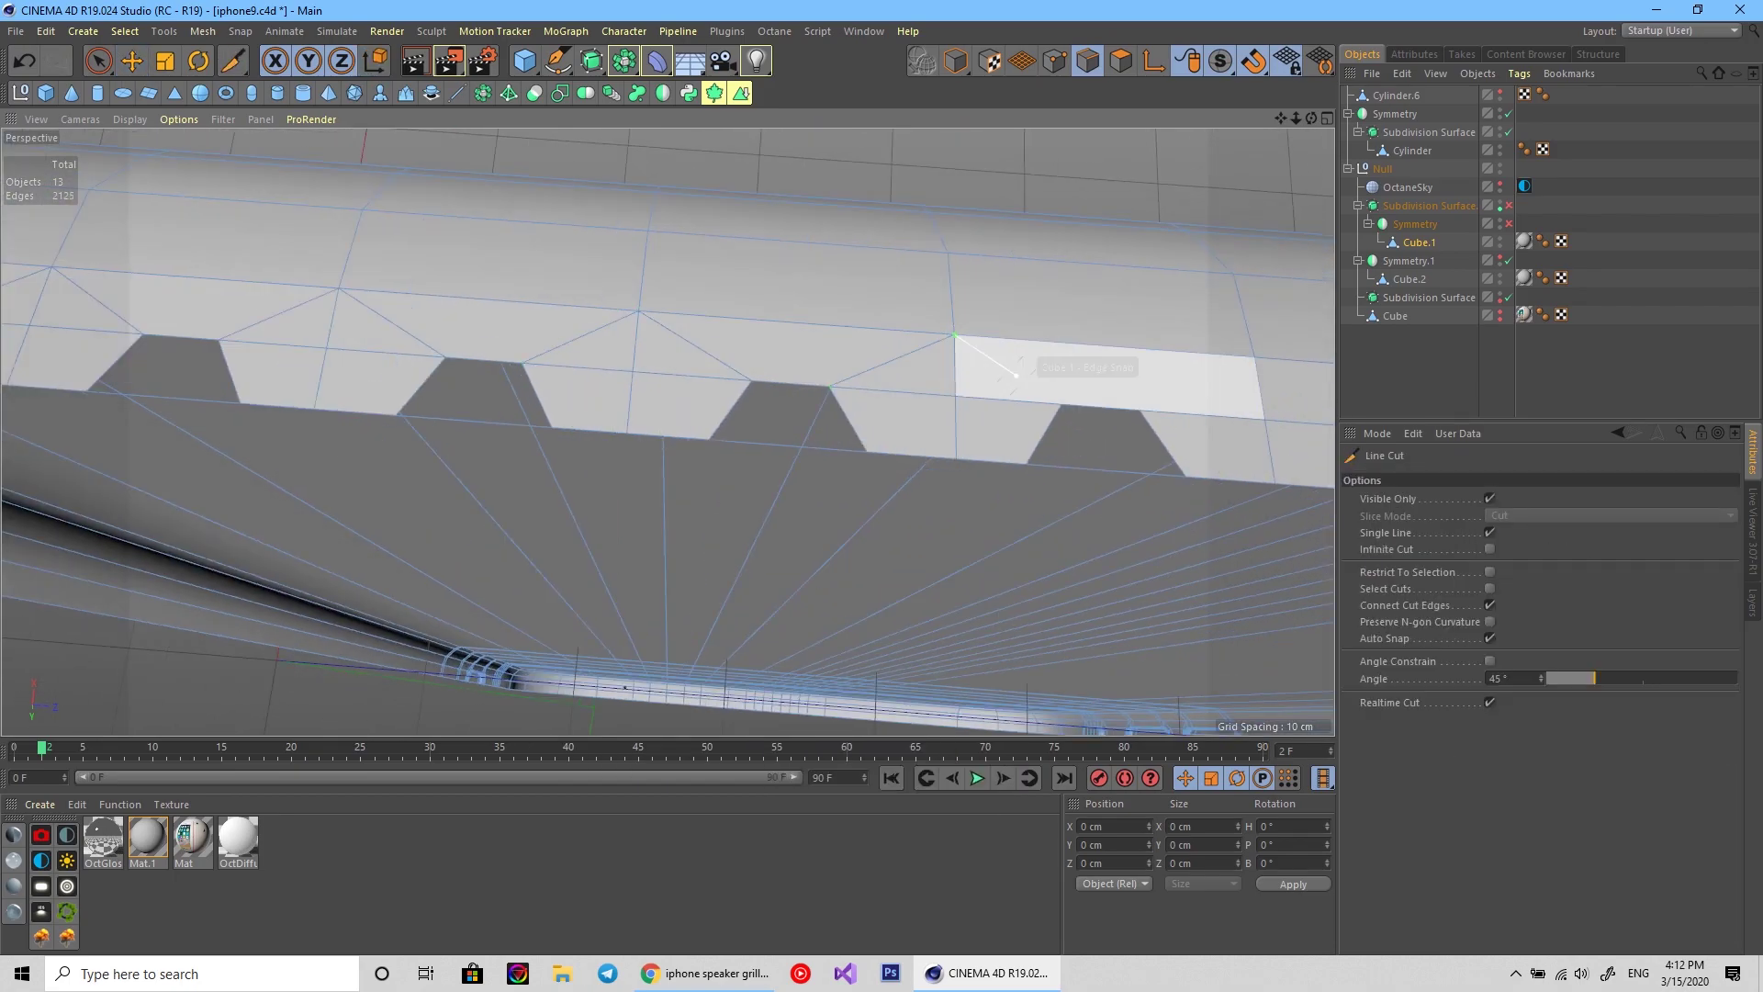
{"action": "key", "text": "e"}
Add more cut edges across the notches, toggling the smoothing cage to check them.
{"action": "left_click_drag", "start_coordinate": [1016, 374], "coordinate": [1165, 413], "text": "alt"}
{"action": "right_click", "coordinate": [972, 382]}
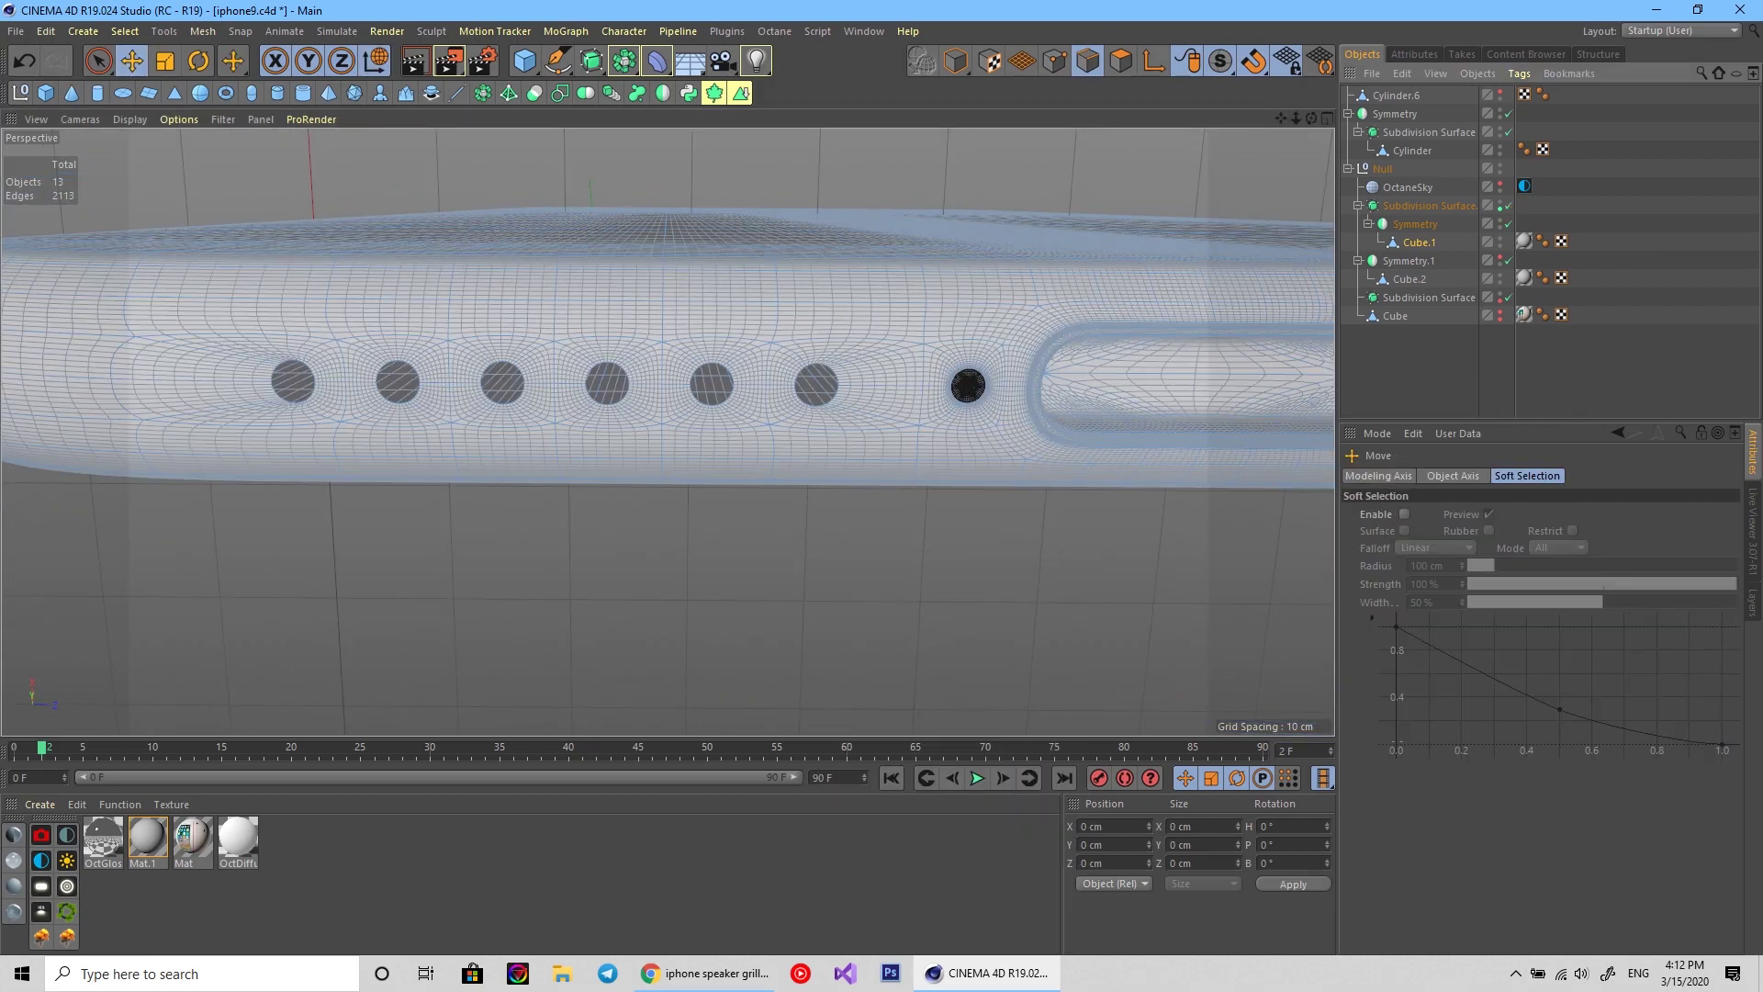
{"action": "left_click_drag", "start_coordinate": [967, 386], "coordinate": [661, 425], "text": "alt"}
{"action": "key", "text": "q"}
{"action": "scroll", "coordinate": [661, 425], "scroll_direction": "up", "scroll_amount": 3}
{"action": "right_click", "coordinate": [597, 404]}
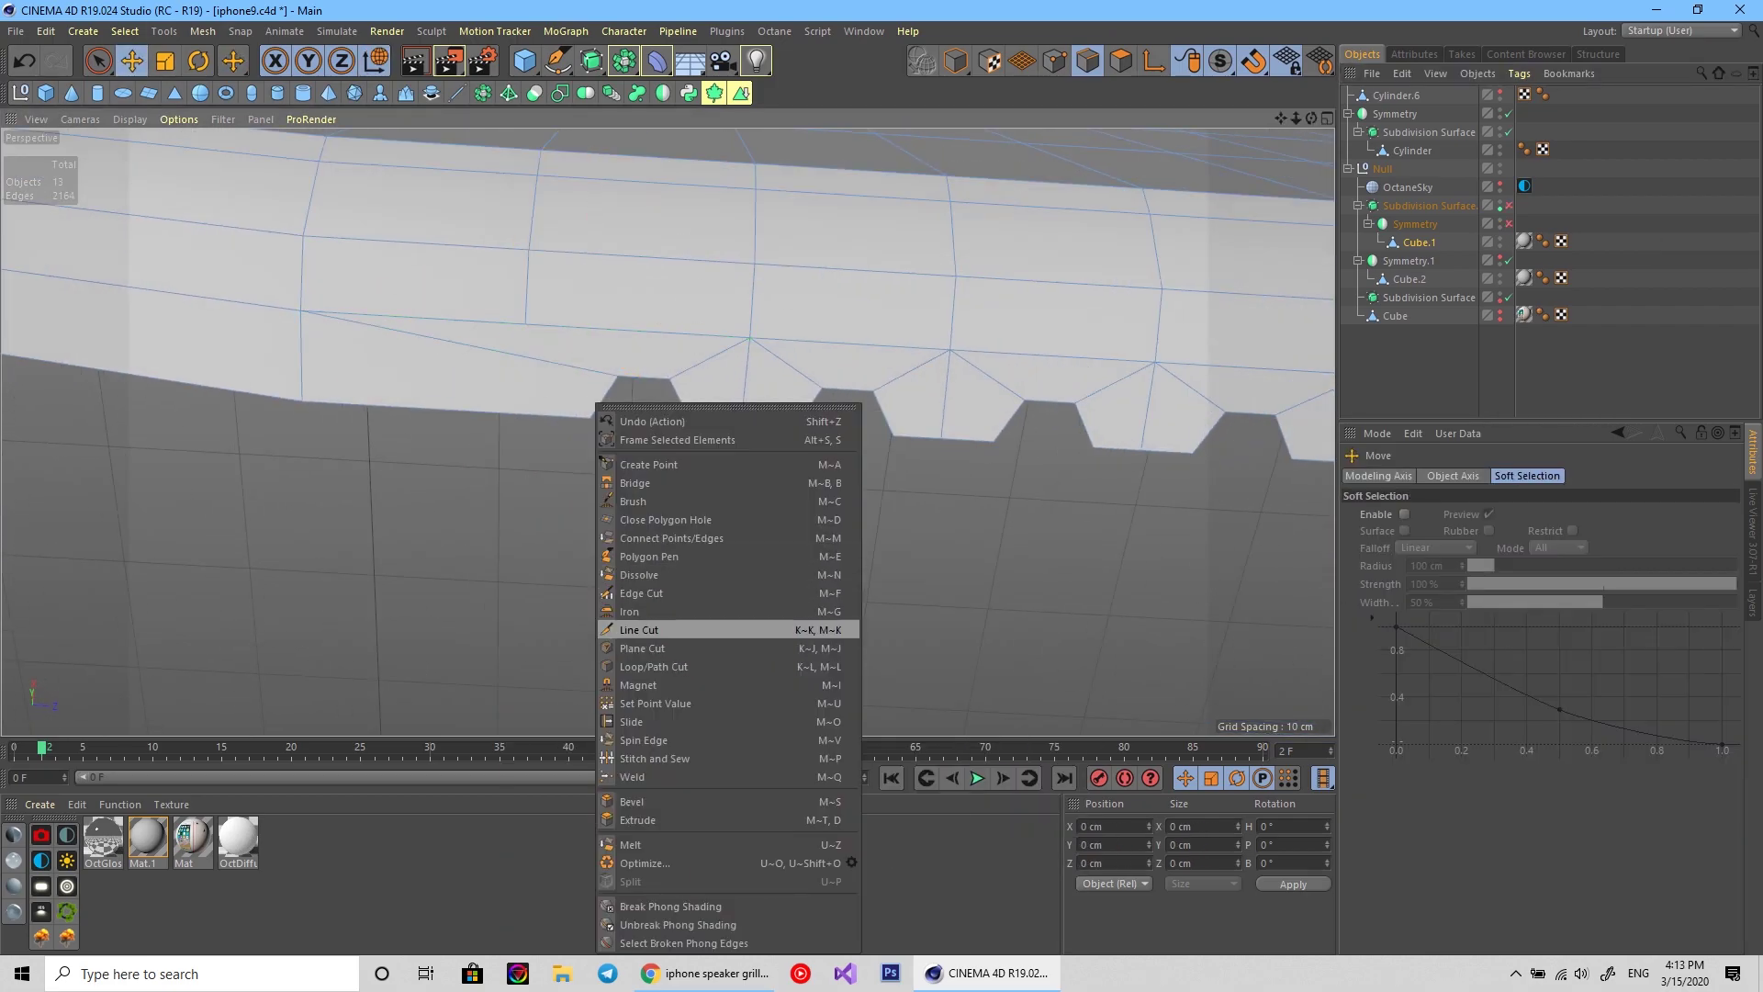
{"action": "left_click", "coordinate": [649, 557]}
{"action": "key", "text": "q"}
{"action": "left_click_drag", "start_coordinate": [588, 395], "coordinate": [525, 312], "text": "alt"}
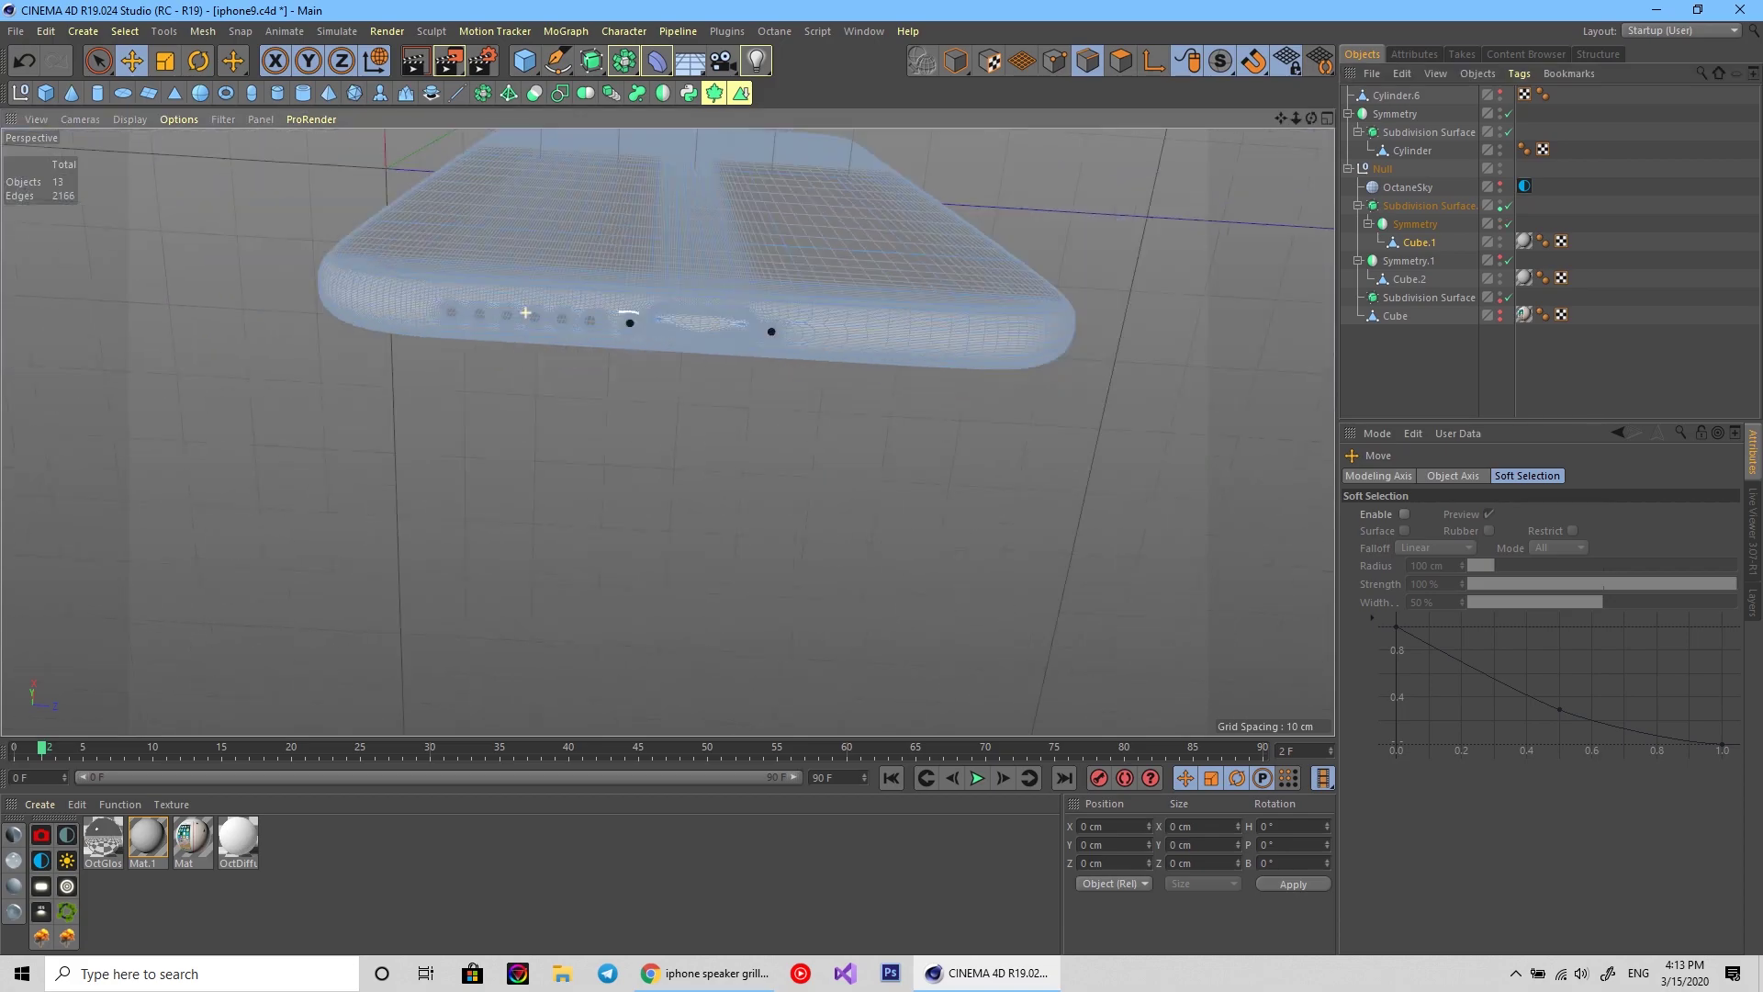
{"action": "scroll", "coordinate": [525, 312], "scroll_direction": "up", "scroll_amount": 5}
Add edges across the notch walls with the smoothing hidden.
{"action": "key", "text": "q"}
{"action": "left_click_drag", "start_coordinate": [661, 386], "coordinate": [597, 404], "text": "alt"}
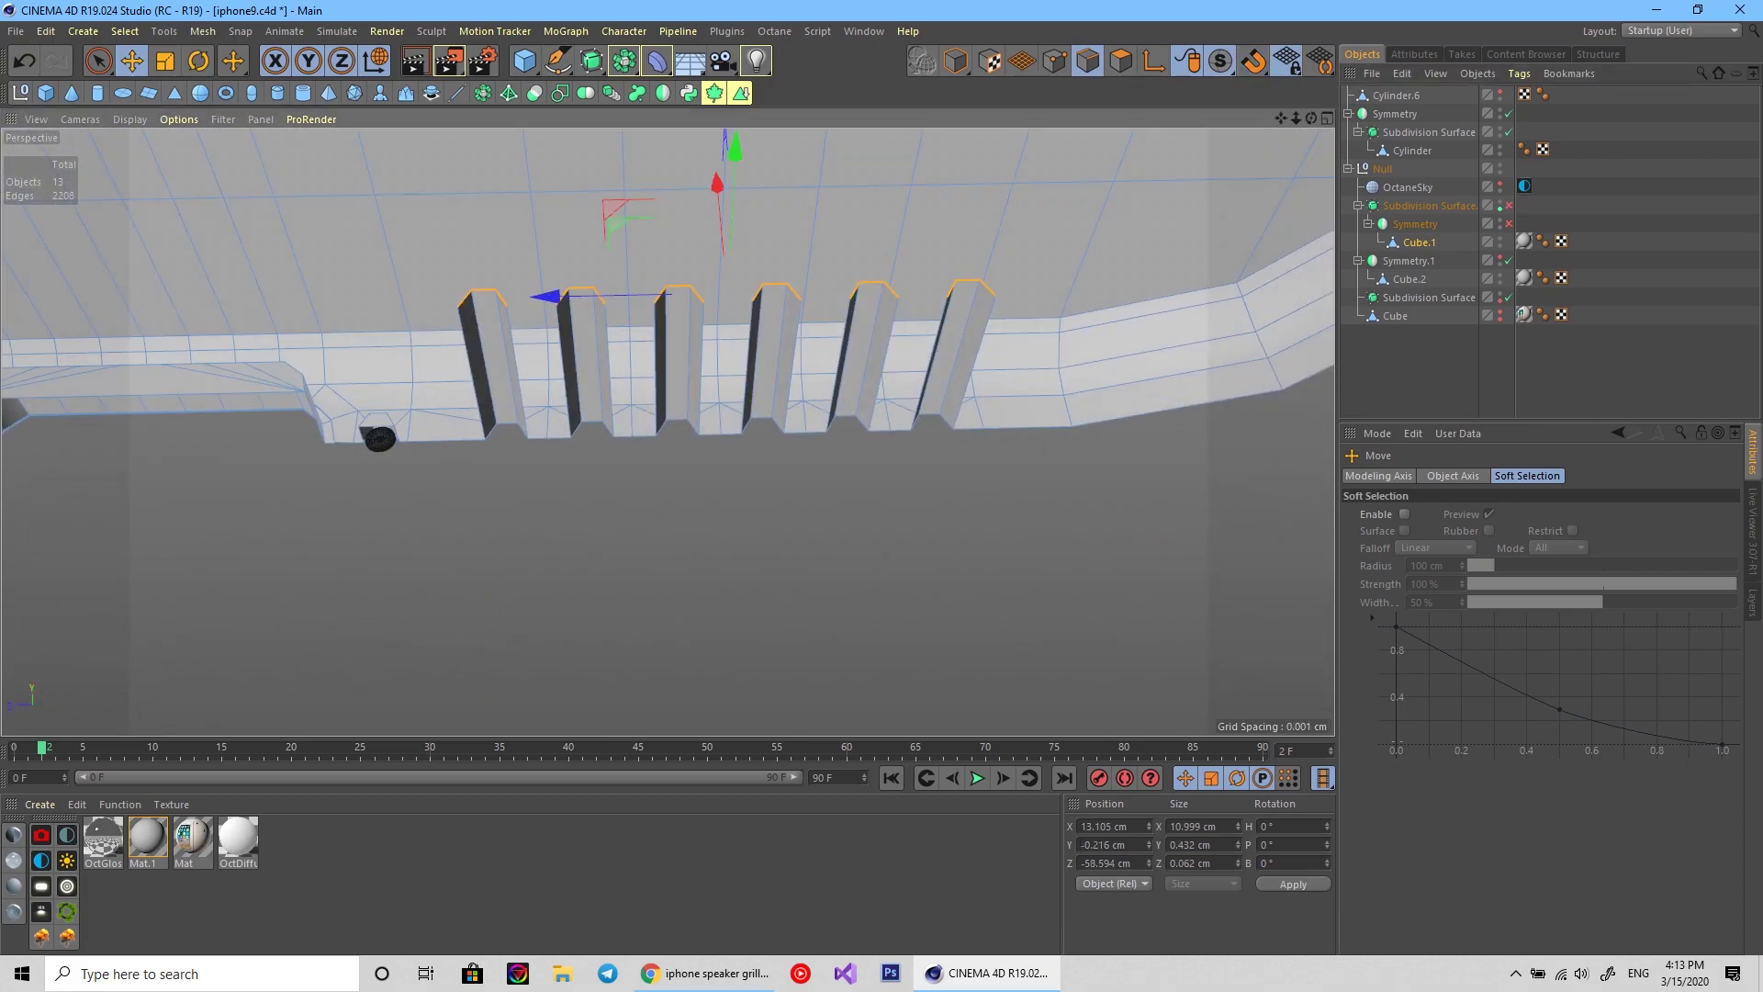
{"action": "right_click", "coordinate": [972, 441]}
{"action": "right_click", "coordinate": [918, 441]}
{"action": "left_click", "coordinate": [1010, 554]}
{"action": "scroll", "coordinate": [487, 401], "scroll_direction": "up", "scroll_amount": 2}
Draw a Polygon Pen (M~E) edge across a notch top.
{"action": "key", "text": "m"}
{"action": "key", "text": "e"}
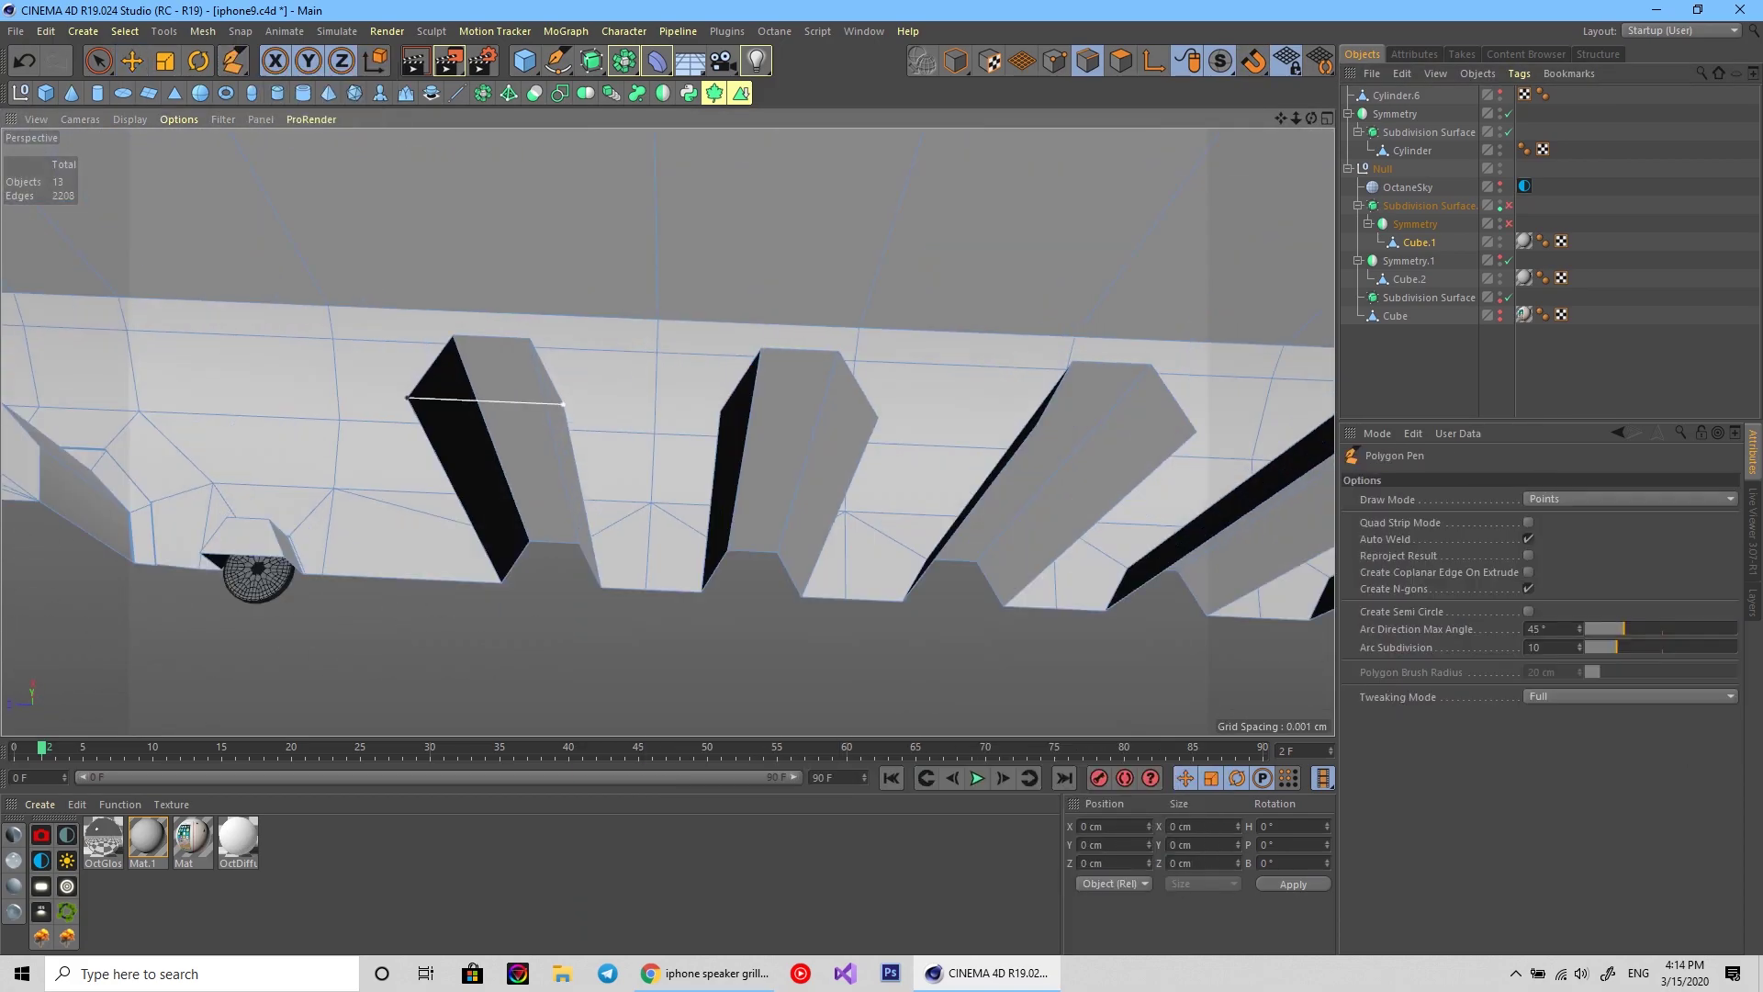
{"action": "left_click", "coordinate": [761, 349]}
{"action": "left_click_drag", "start_coordinate": [761, 349], "coordinate": [616, 413], "text": "alt"}
{"action": "left_click_drag", "start_coordinate": [809, 377], "coordinate": [643, 413], "text": "alt"}
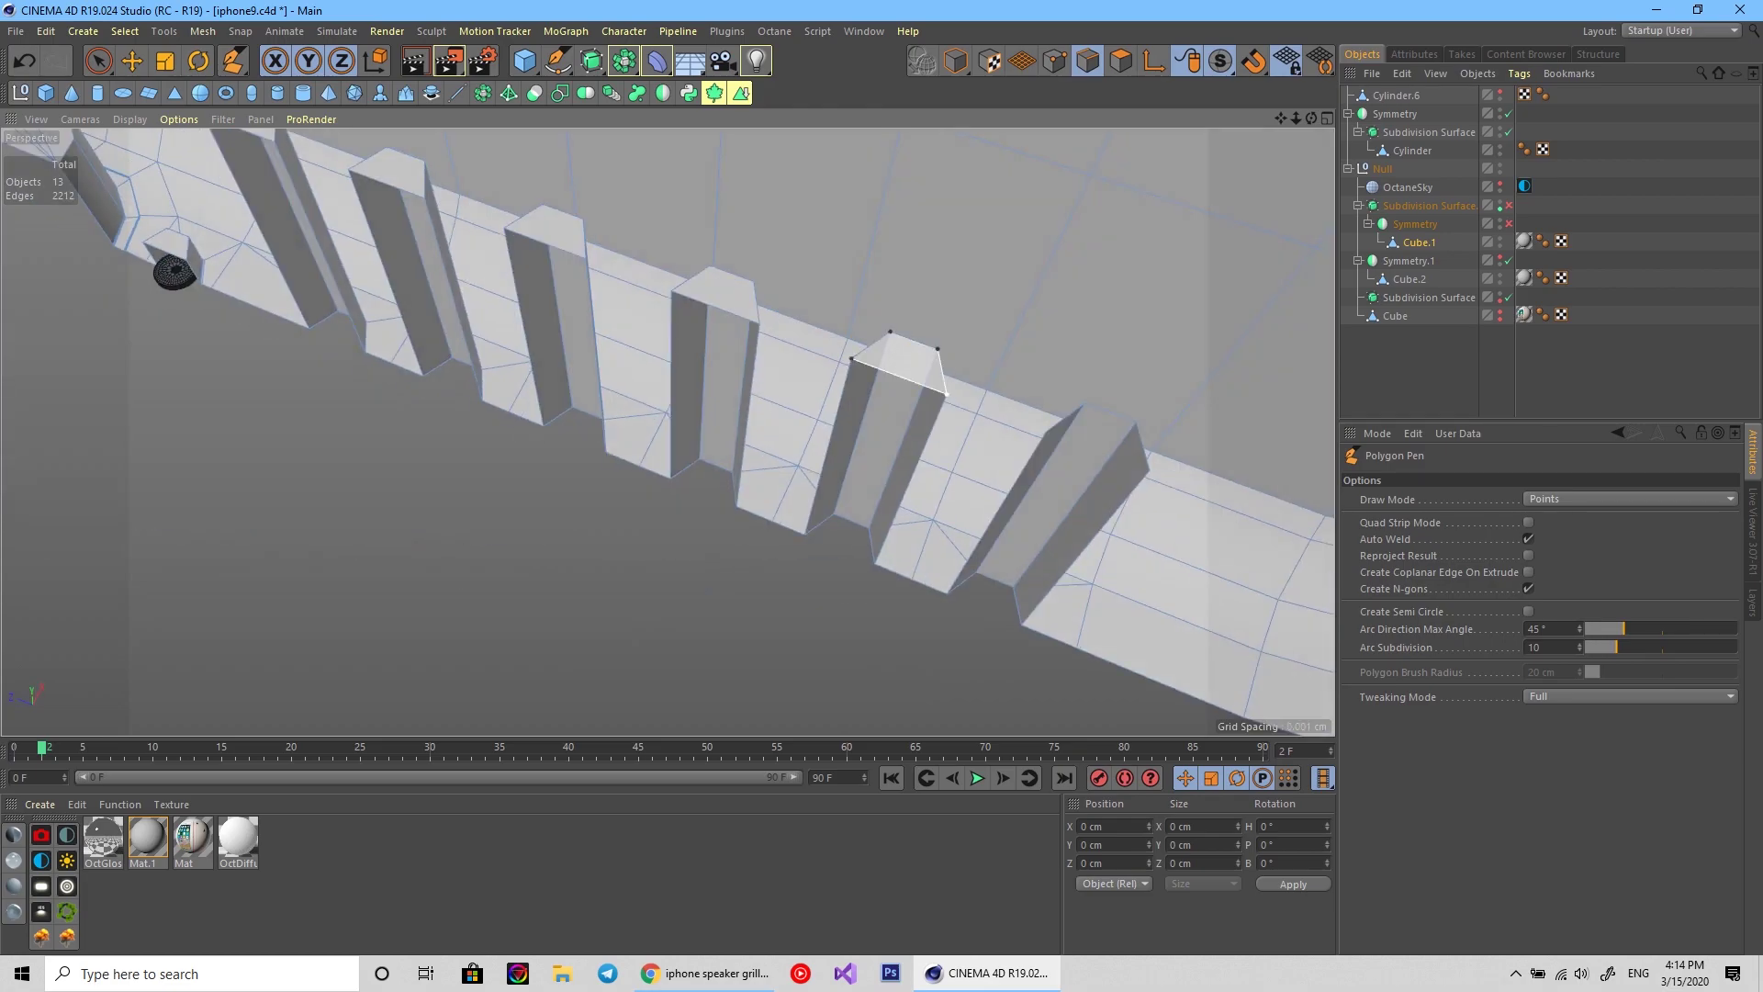
{"action": "scroll", "coordinate": [643, 413], "scroll_direction": "down", "scroll_amount": 3}
{"action": "right_click", "coordinate": [807, 405]}
{"action": "left_click", "coordinate": [885, 814]}
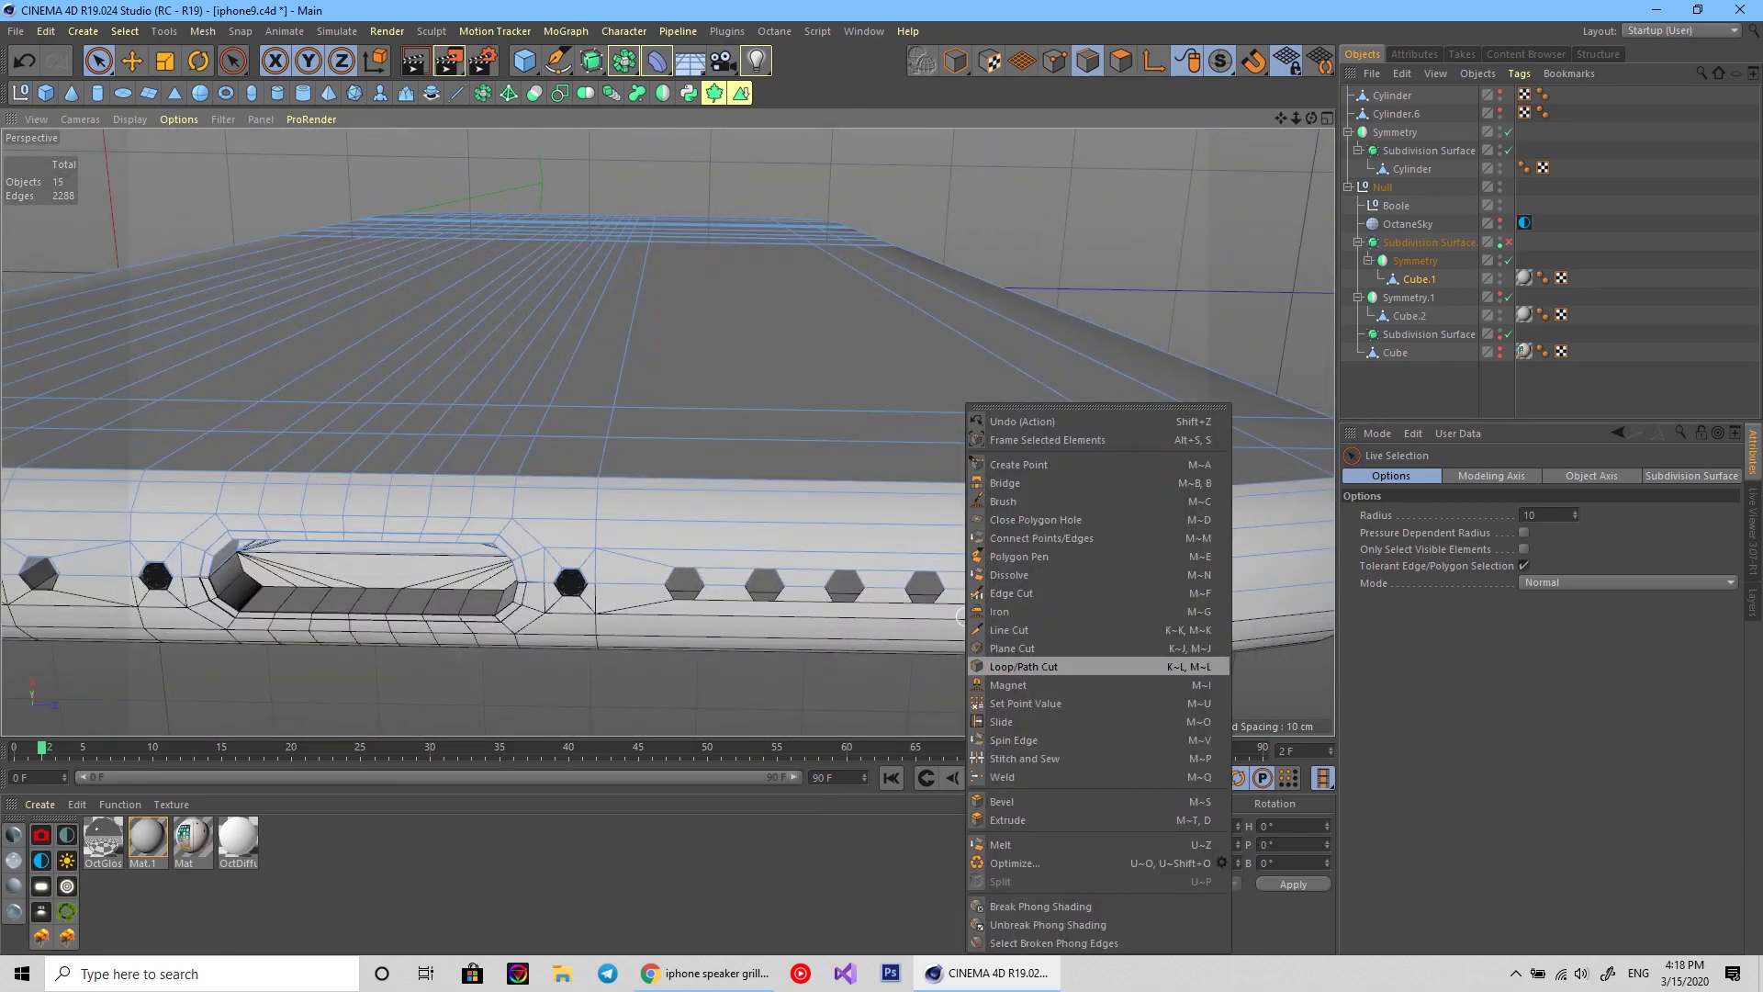
Commit a Loop/Path Cut along the bottom edge beside the speaker holes.
{"action": "left_click", "coordinate": [1010, 669]}
{"action": "right_click", "coordinate": [584, 333]}
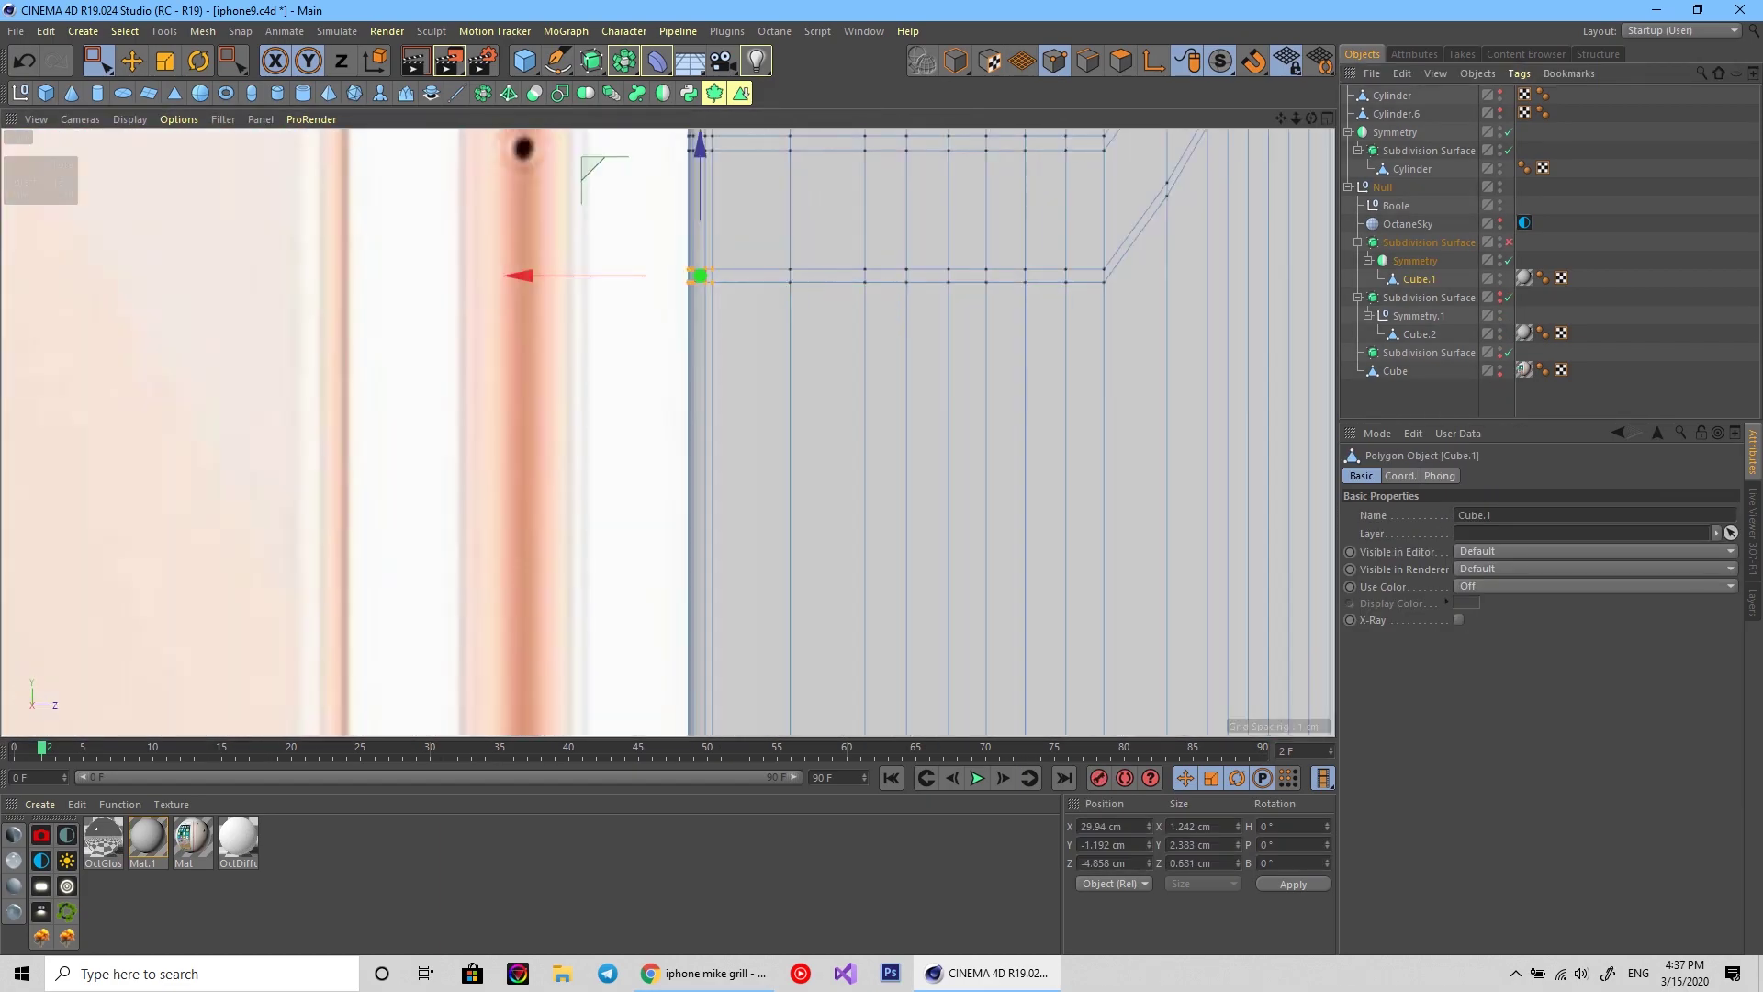
In Front view, cut a short diagonal edge across the side mesh.
{"action": "key", "text": "F4"}
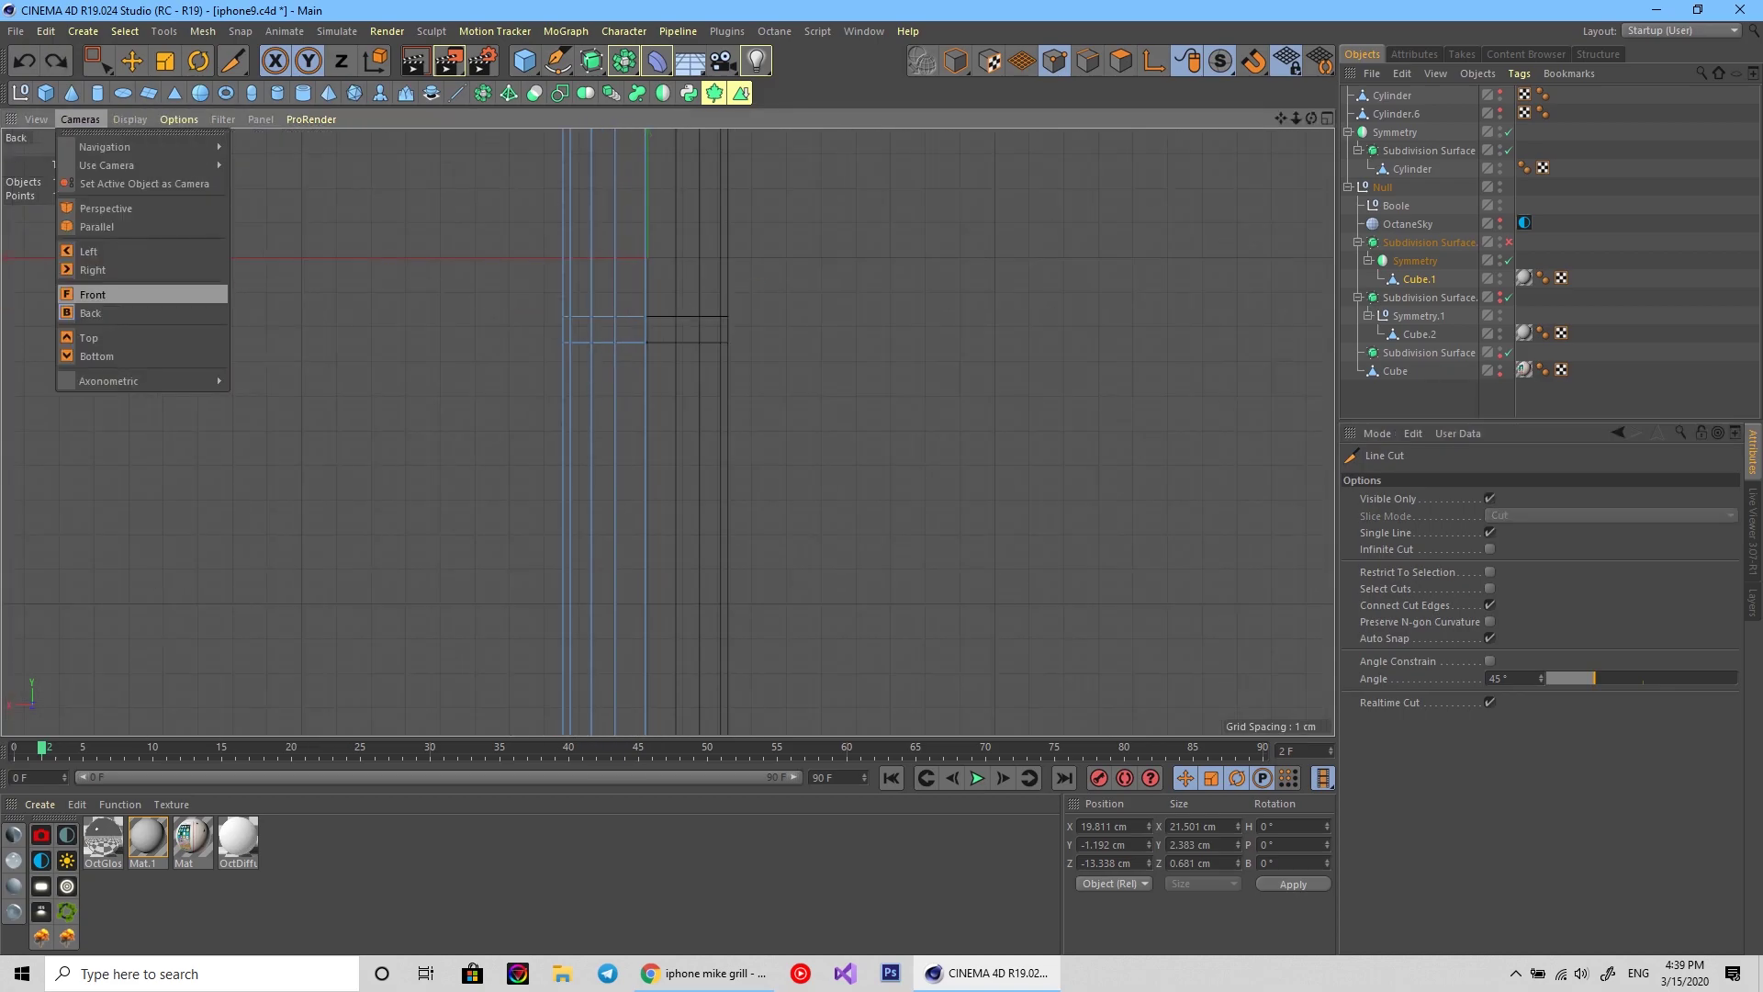
{"action": "left_click_drag", "start_coordinate": [591, 560], "coordinate": [563, 590]}
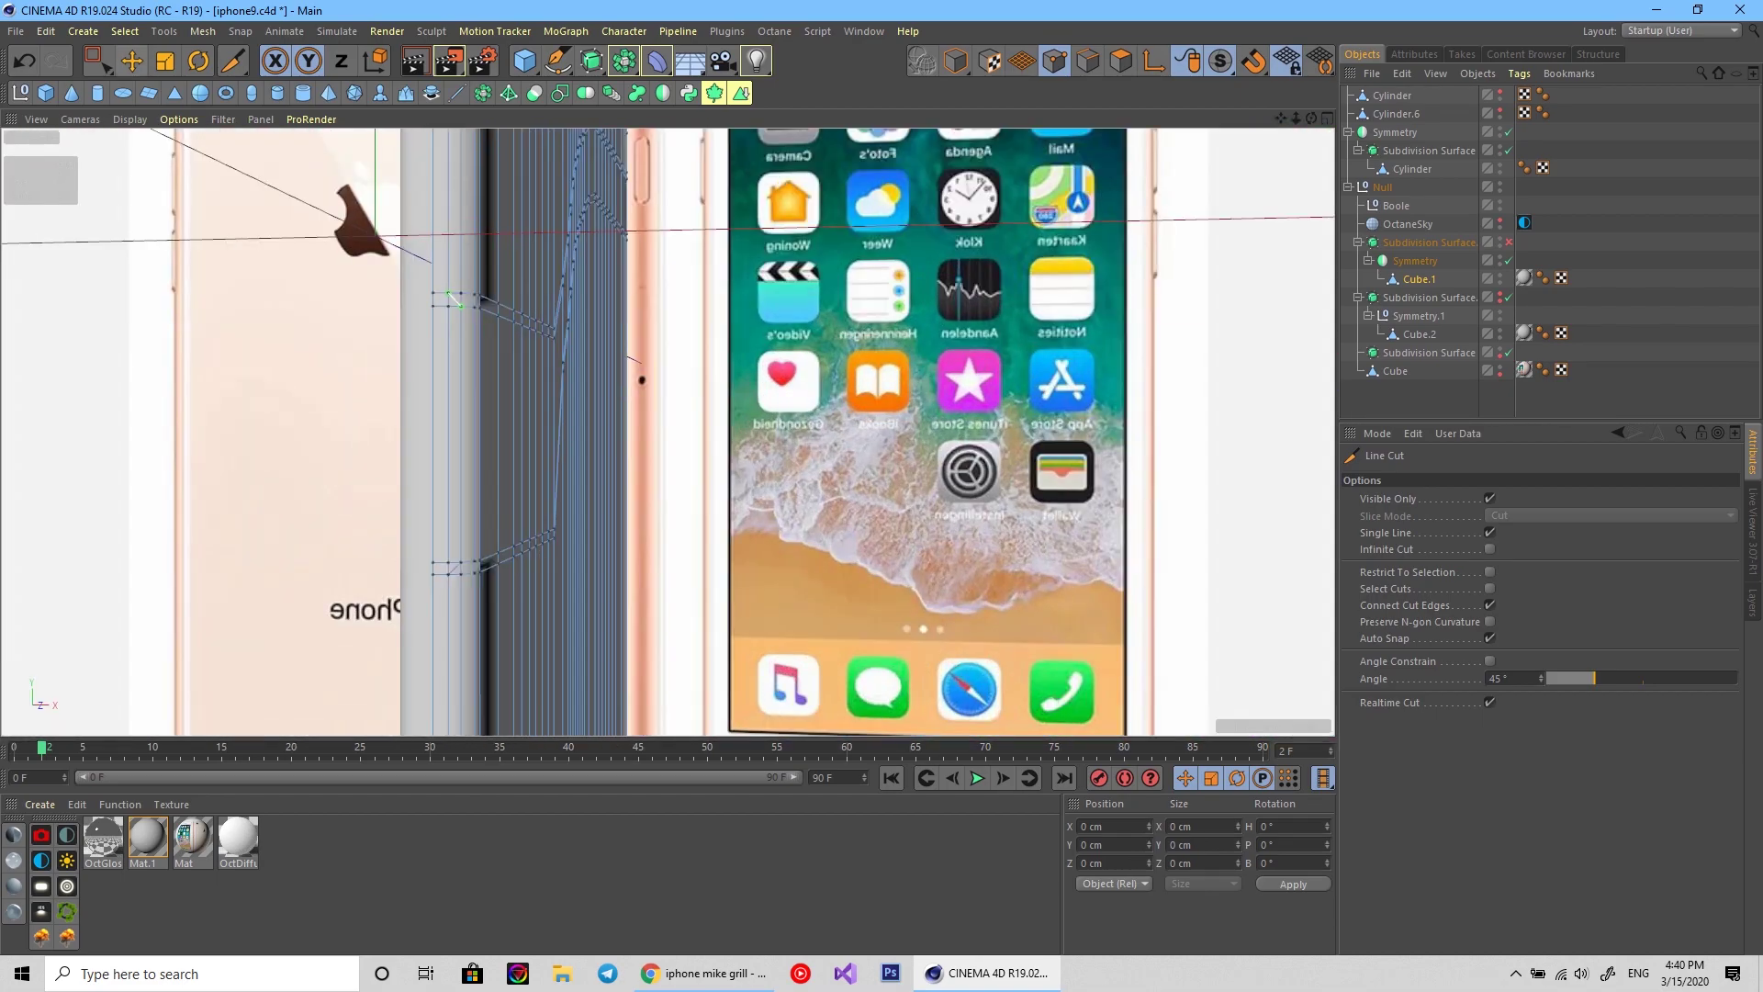
{"action": "scroll", "coordinate": [463, 430], "scroll_direction": "up", "scroll_amount": 2}
{"action": "key", "text": "e"}
Weld the stray points on Cube.1 together into a chamfered corner.
{"action": "right_click", "coordinate": [462, 429]}
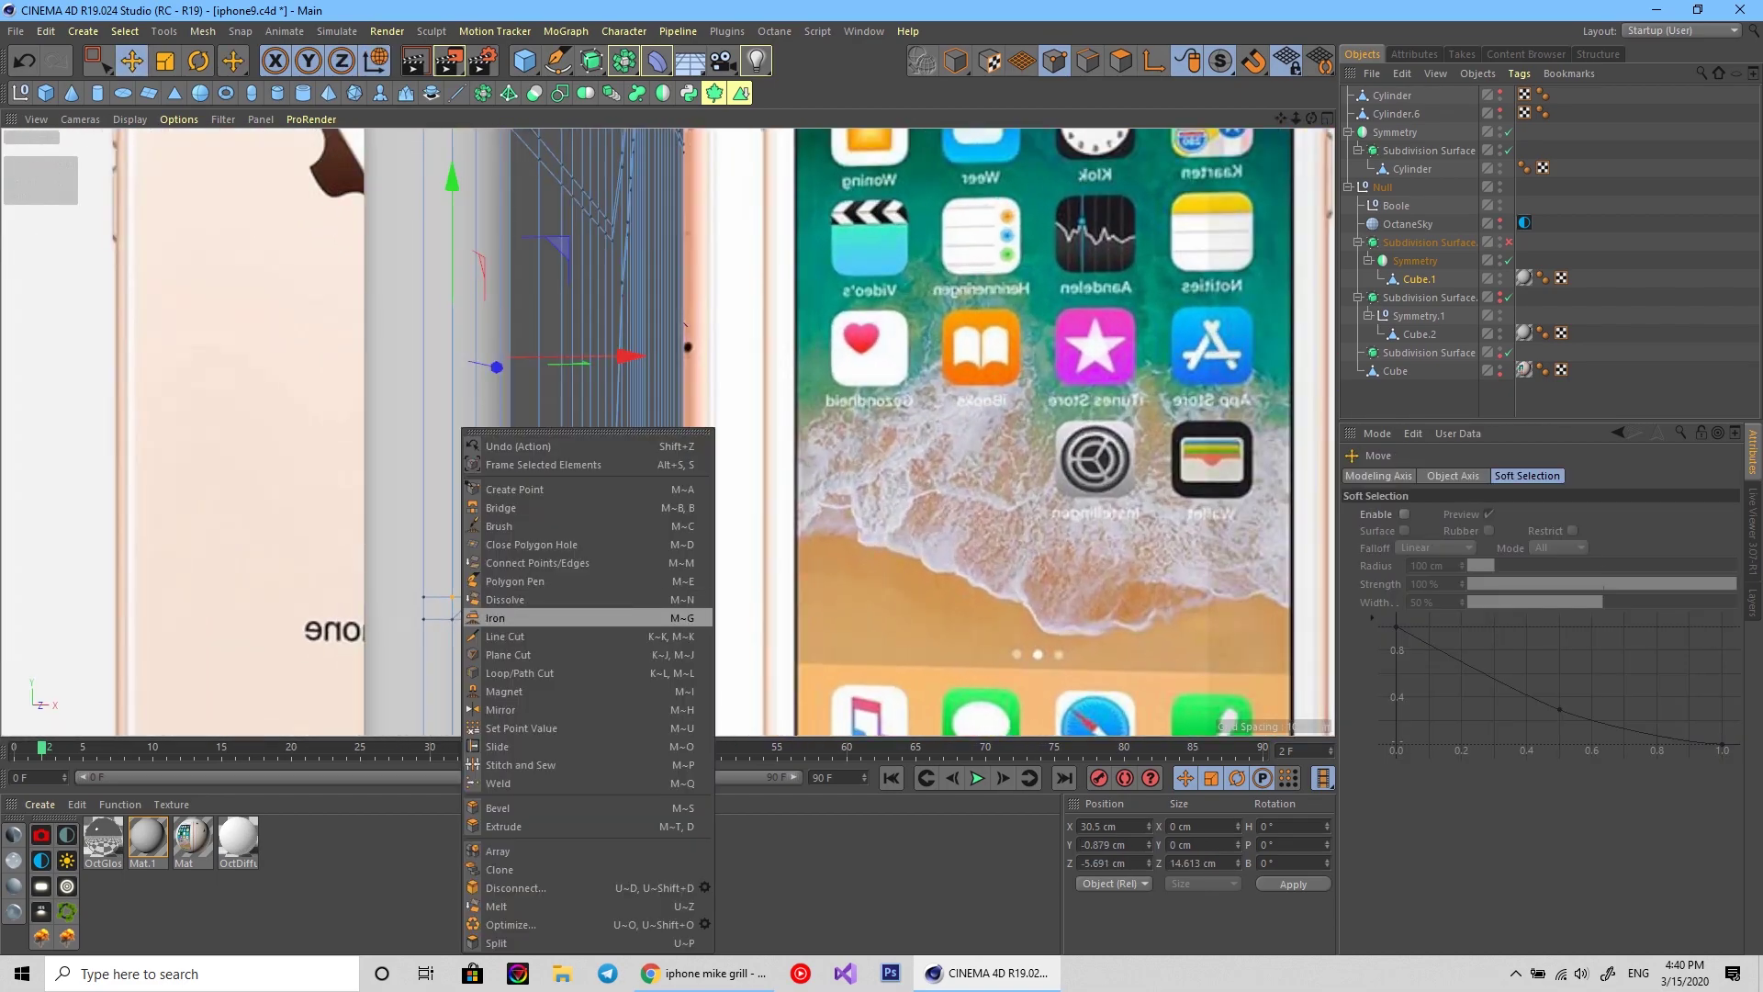
{"action": "left_click", "coordinate": [515, 782]}
{"action": "scroll", "coordinate": [480, 192], "scroll_direction": "down", "scroll_amount": 2}
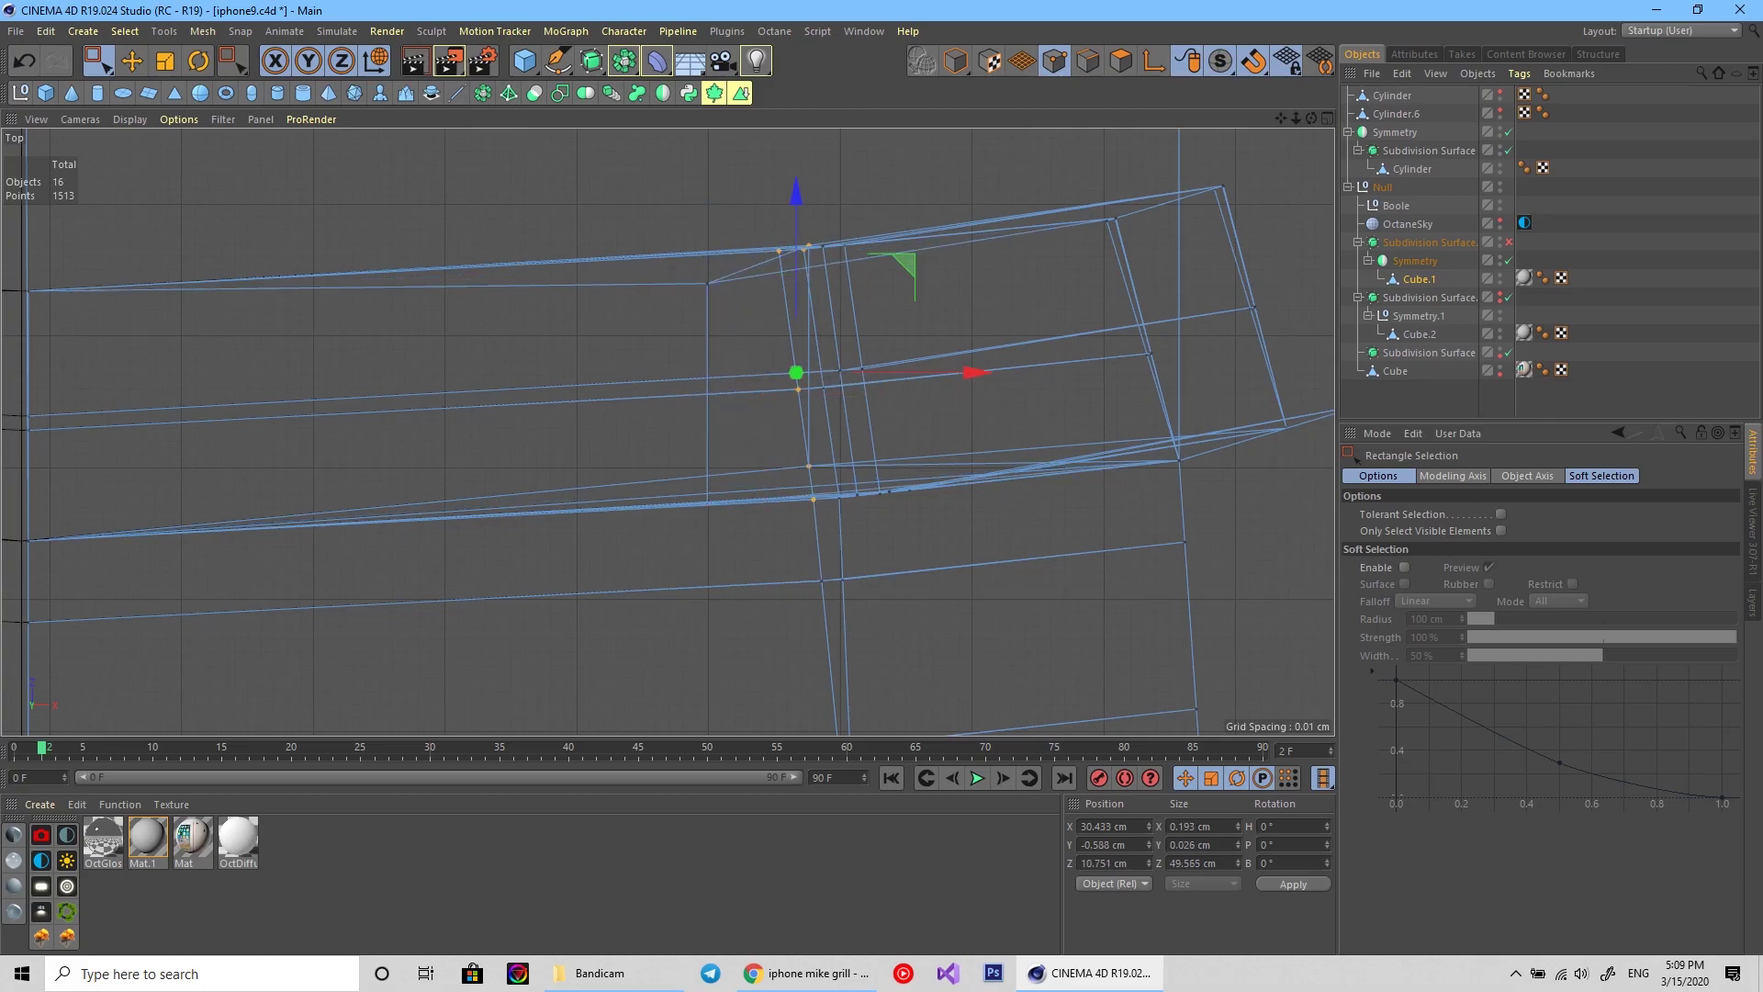
{"action": "scroll", "coordinate": [722, 361], "scroll_direction": "up", "scroll_amount": 3}
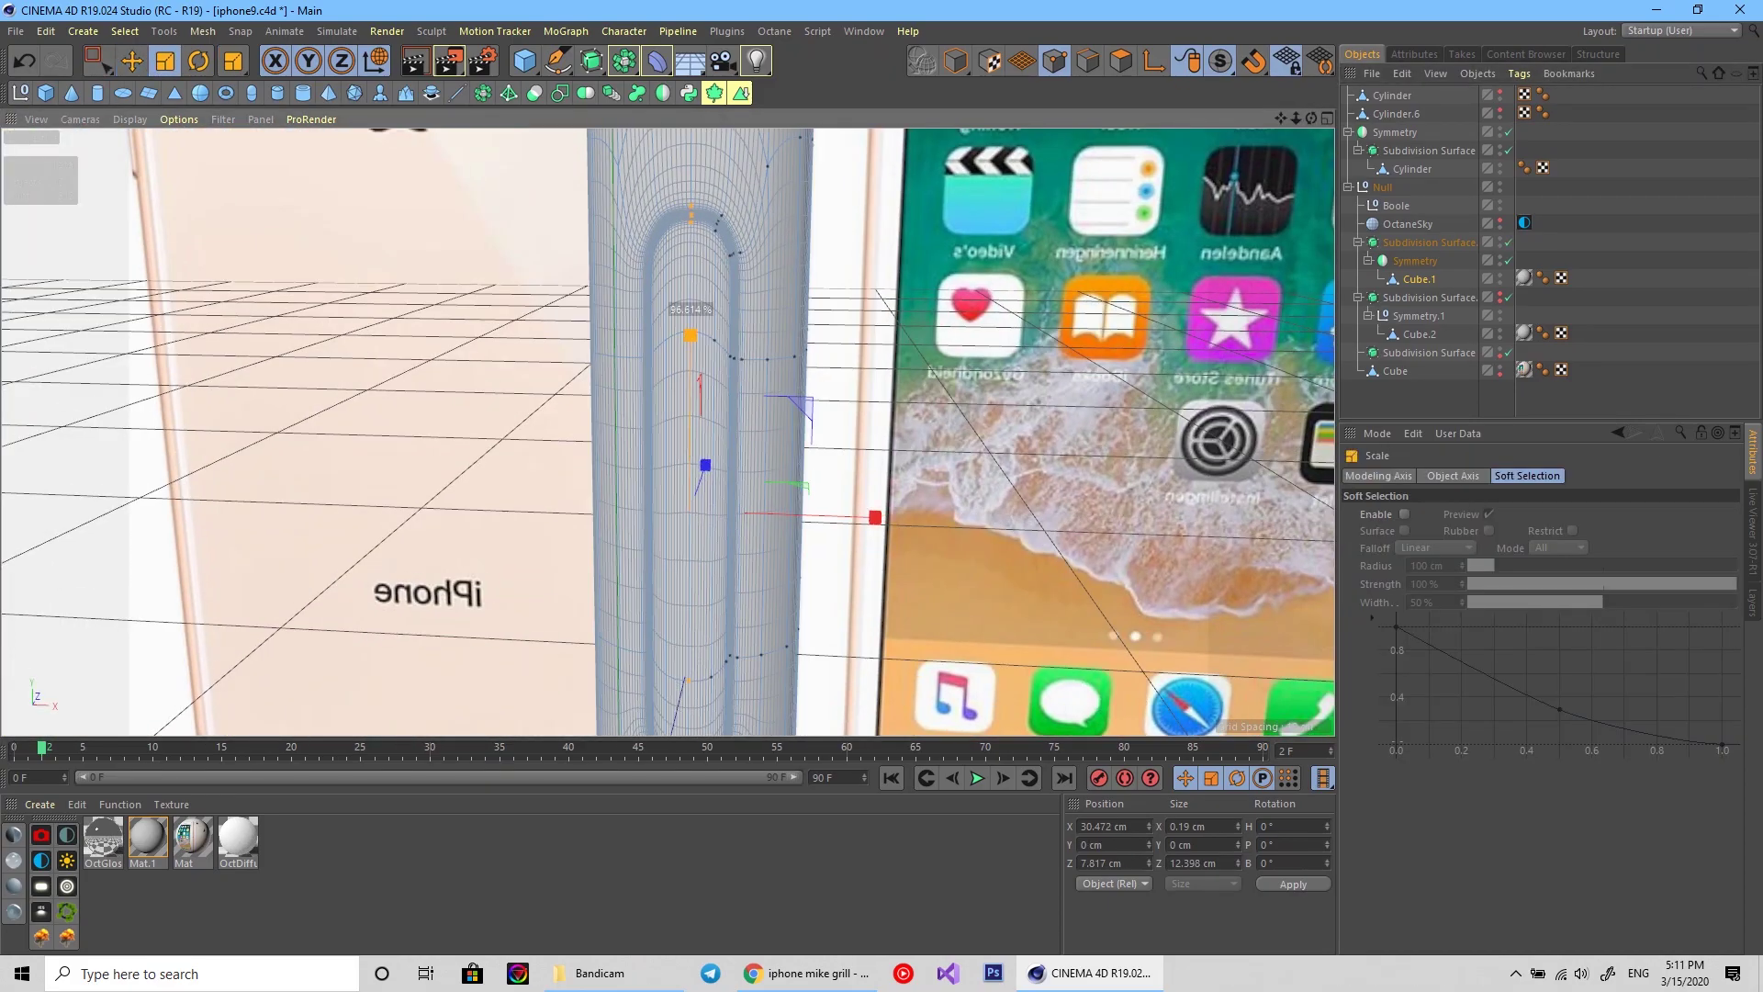
Box-select the side-button outline points and switch to scaling them.
{"action": "key", "text": "0"}
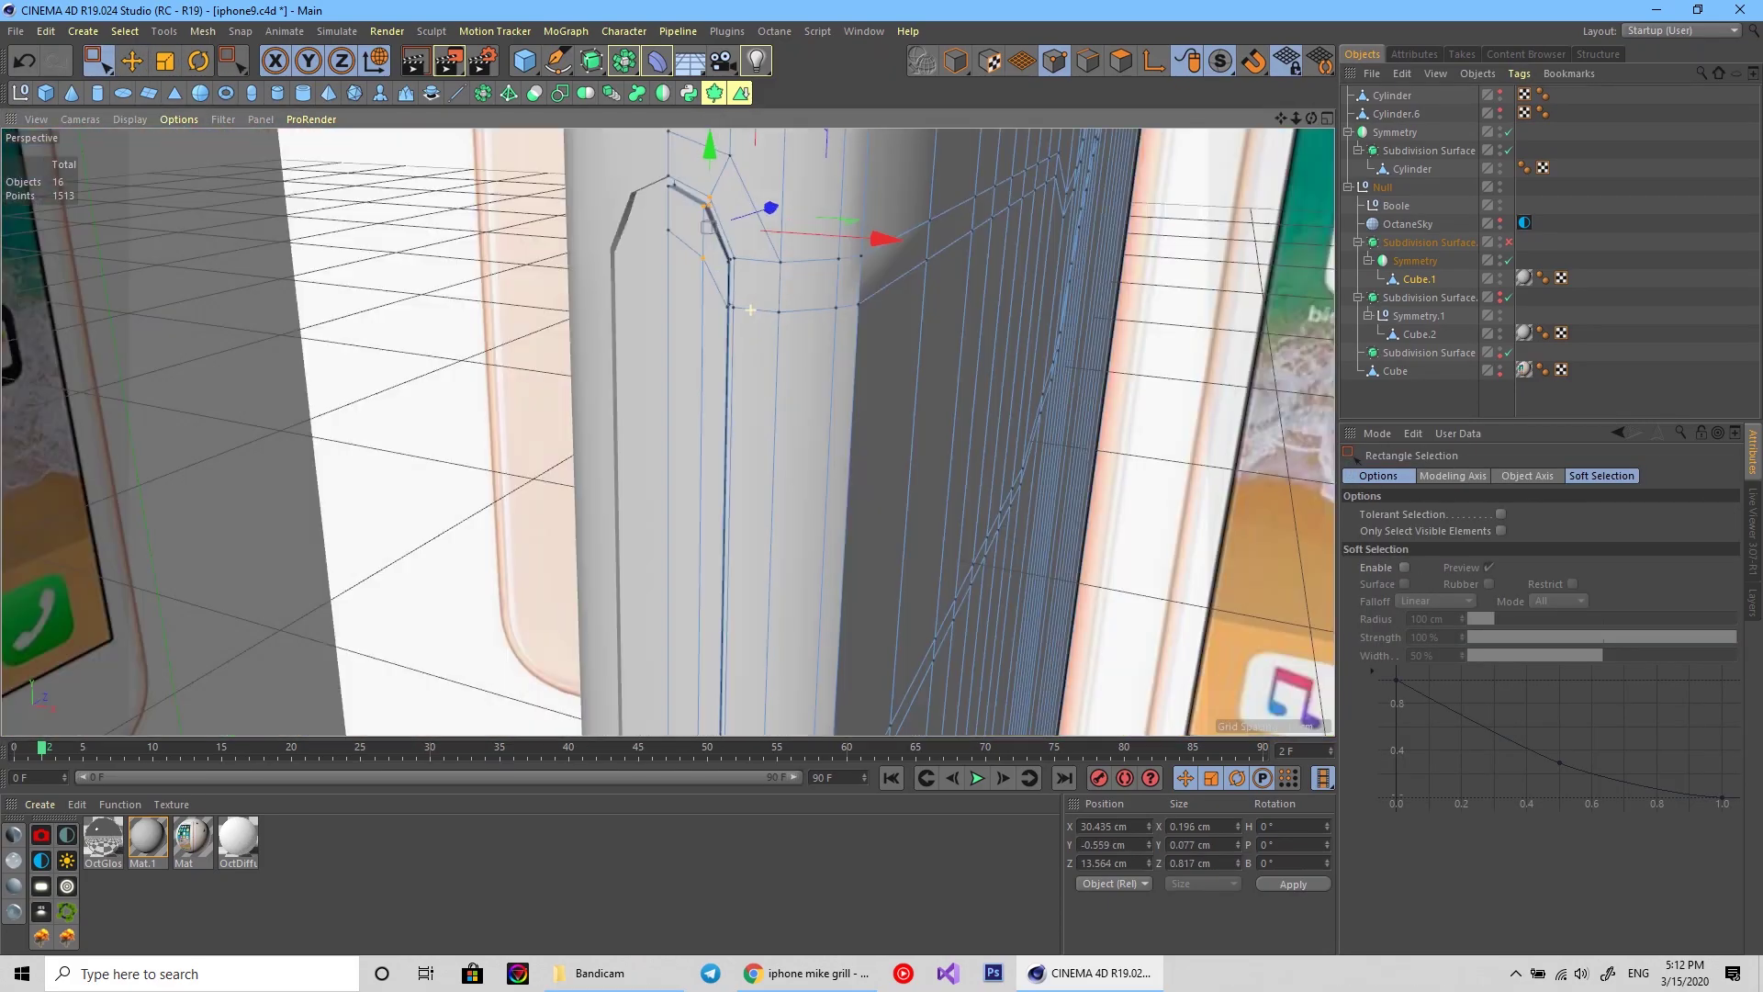
{"action": "key", "text": "t"}
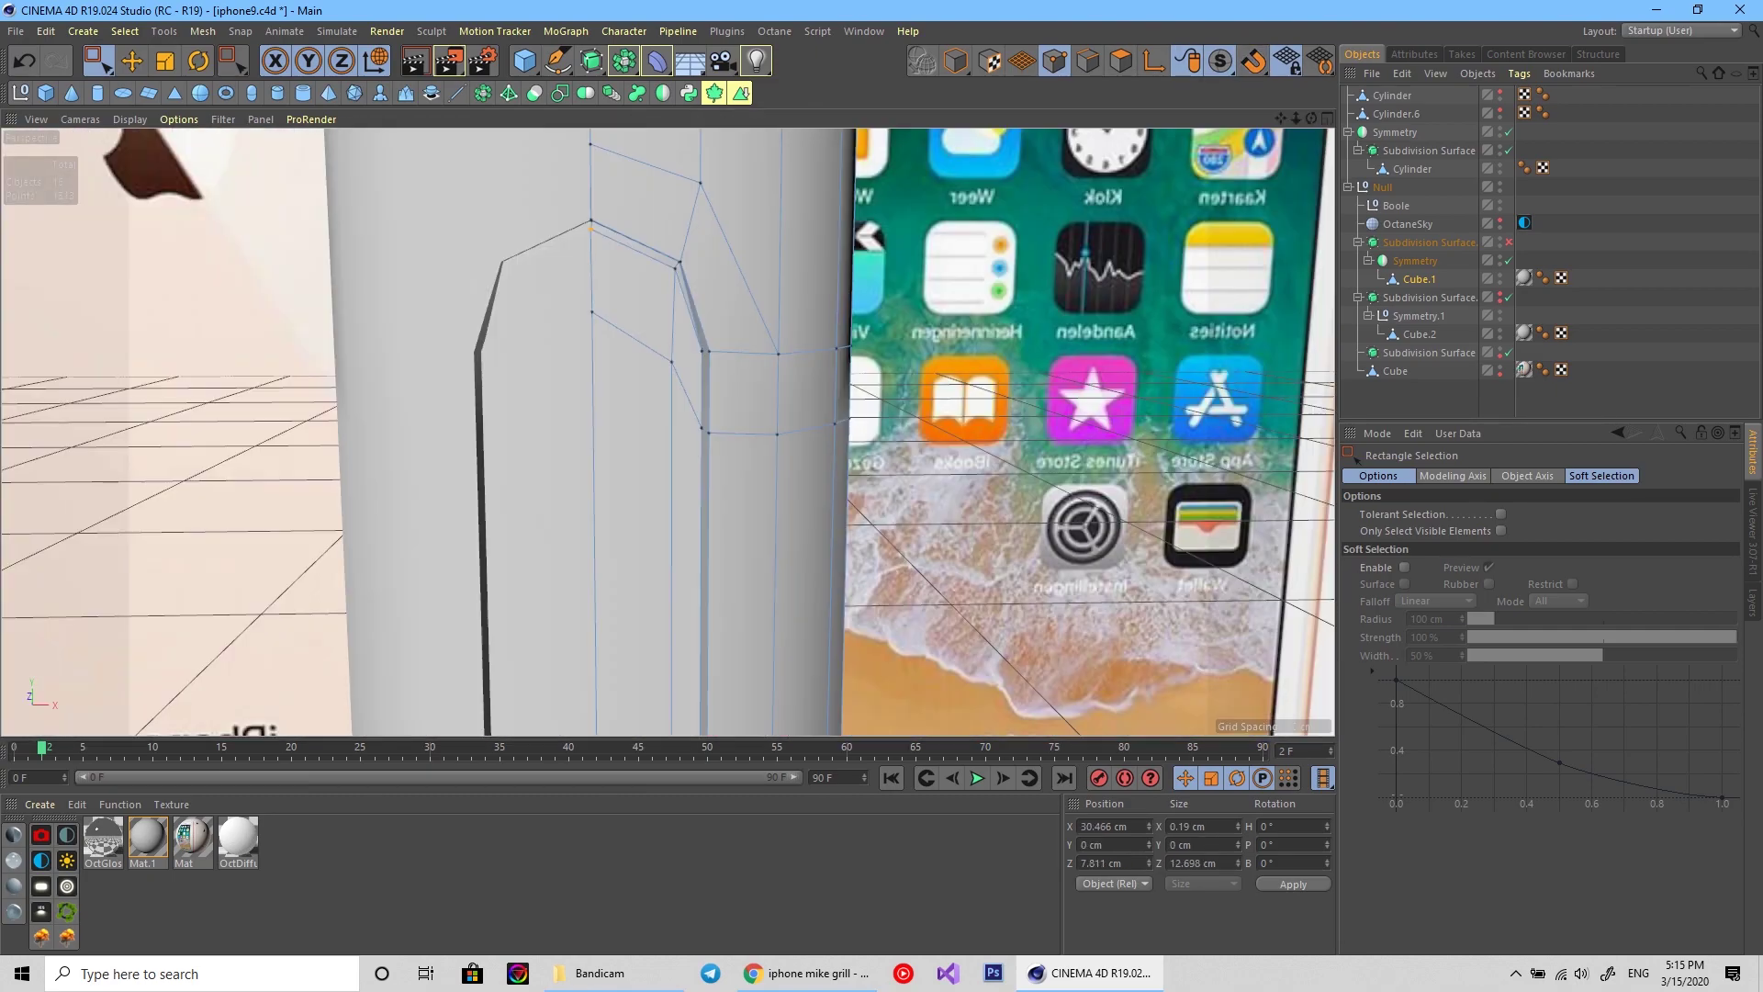
Stretch the slot outline points and round the slot end with a 0.35 cm Round bevel.
{"action": "key", "text": "t"}
{"action": "left_click_drag", "start_coordinate": [574, 648], "coordinate": [574, 645]}
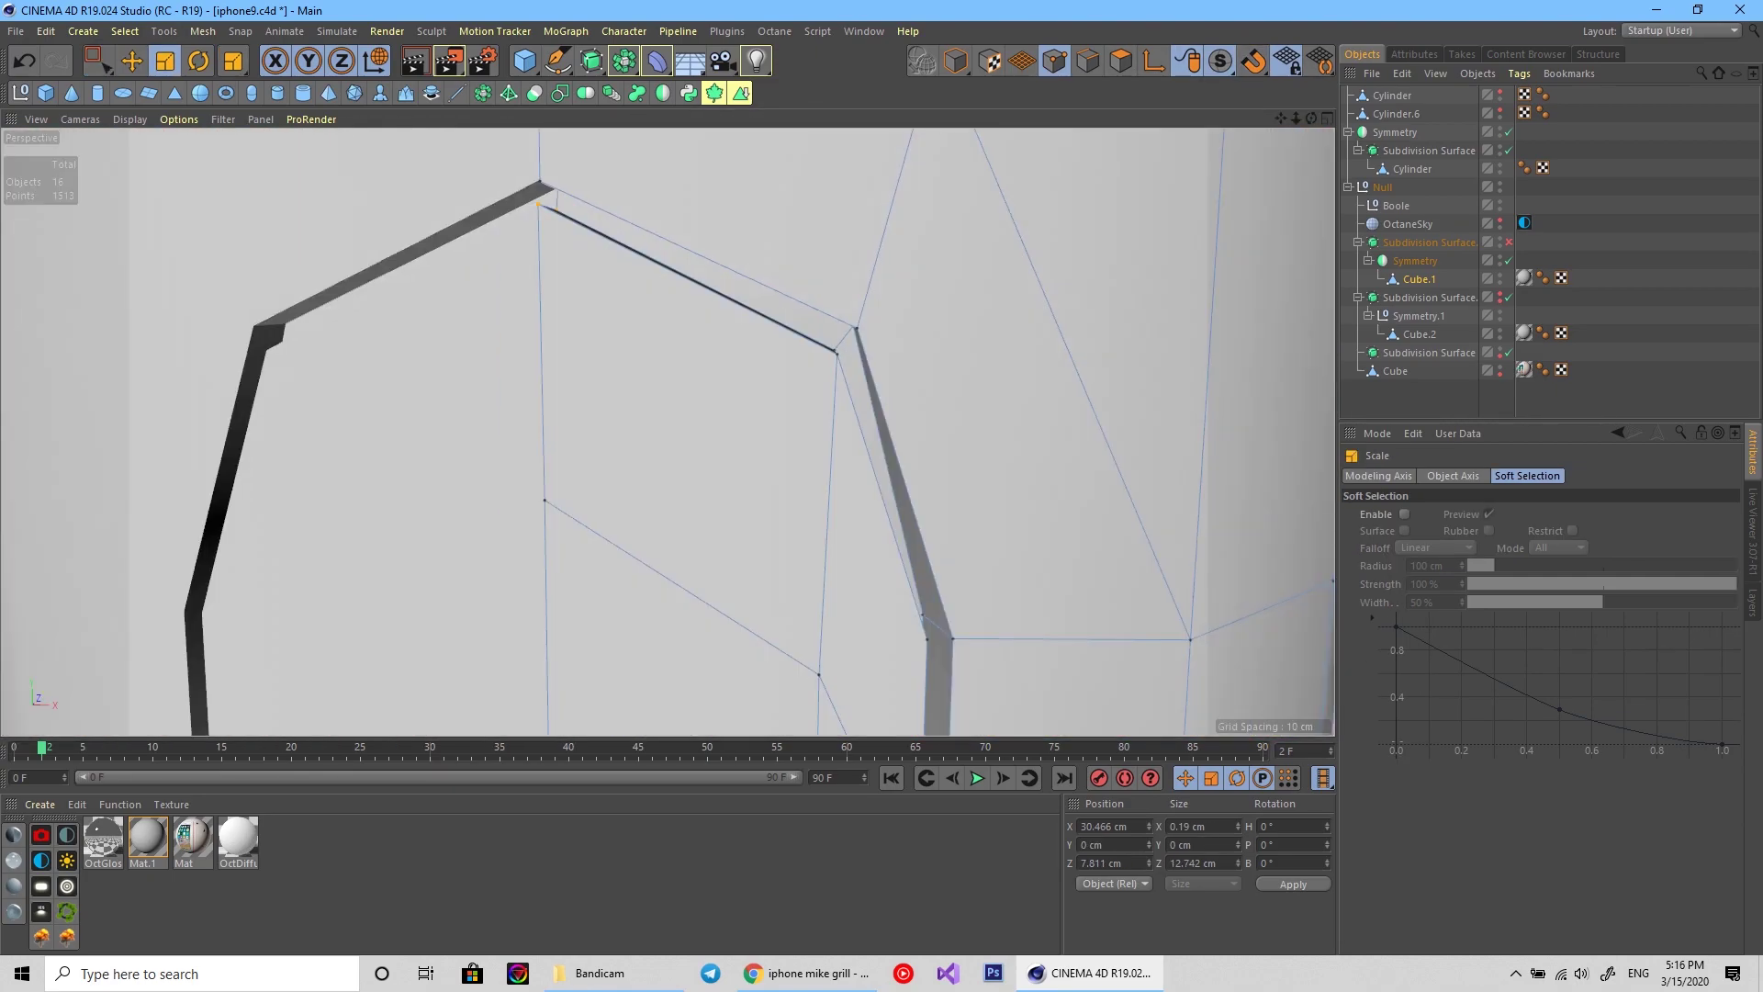
{"action": "scroll", "coordinate": [869, 354], "scroll_direction": "down", "scroll_amount": 5}
{"action": "scroll", "coordinate": [869, 353], "scroll_direction": "up", "scroll_amount": 8}
{"action": "key", "text": "k"}
{"action": "key", "text": "l"}
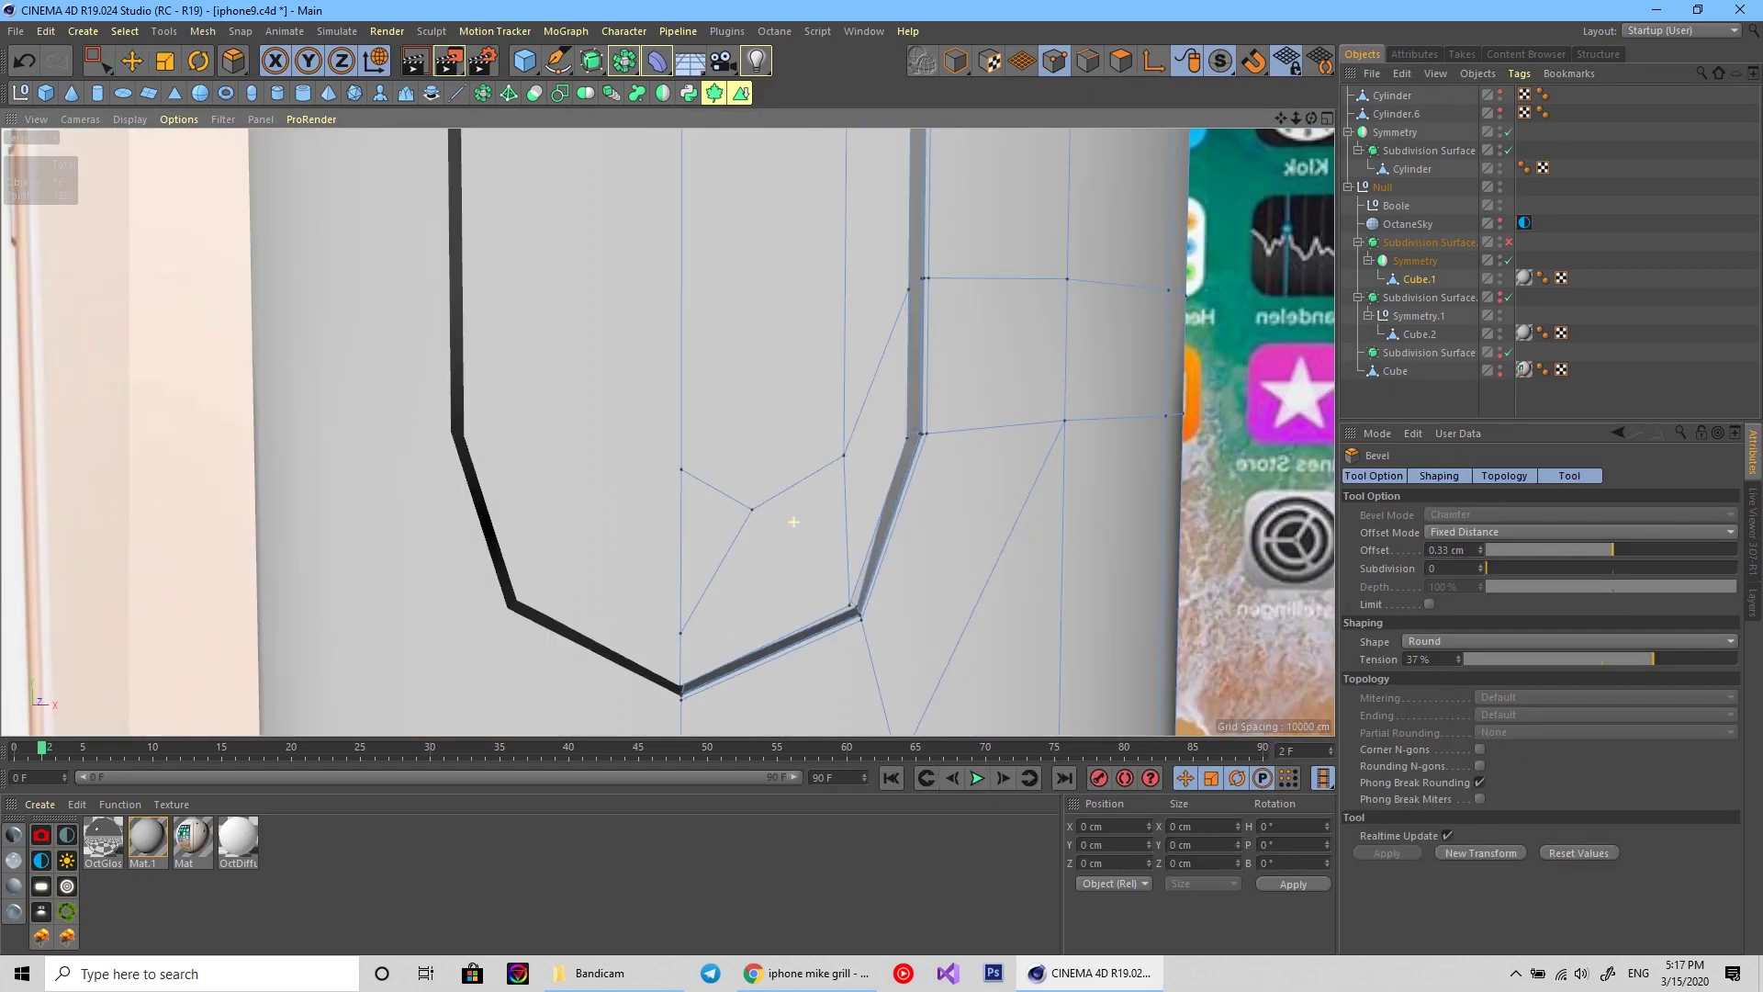
{"action": "key", "text": "e"}
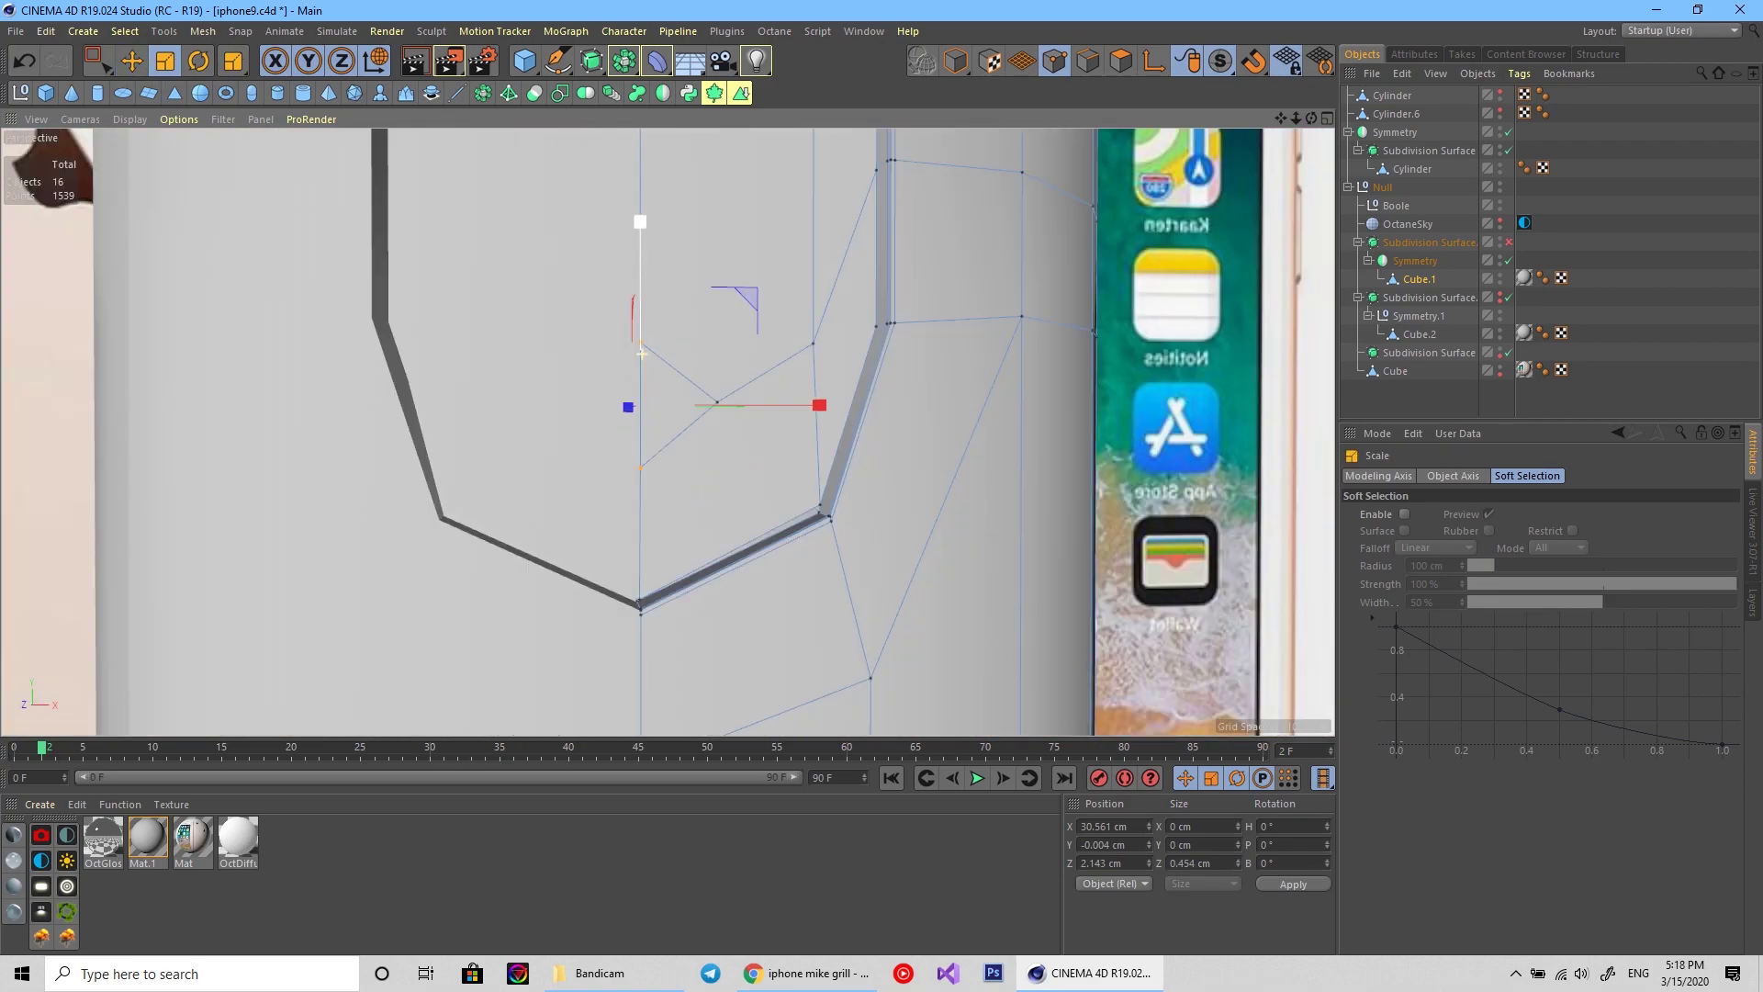
{"action": "key", "text": "e"}
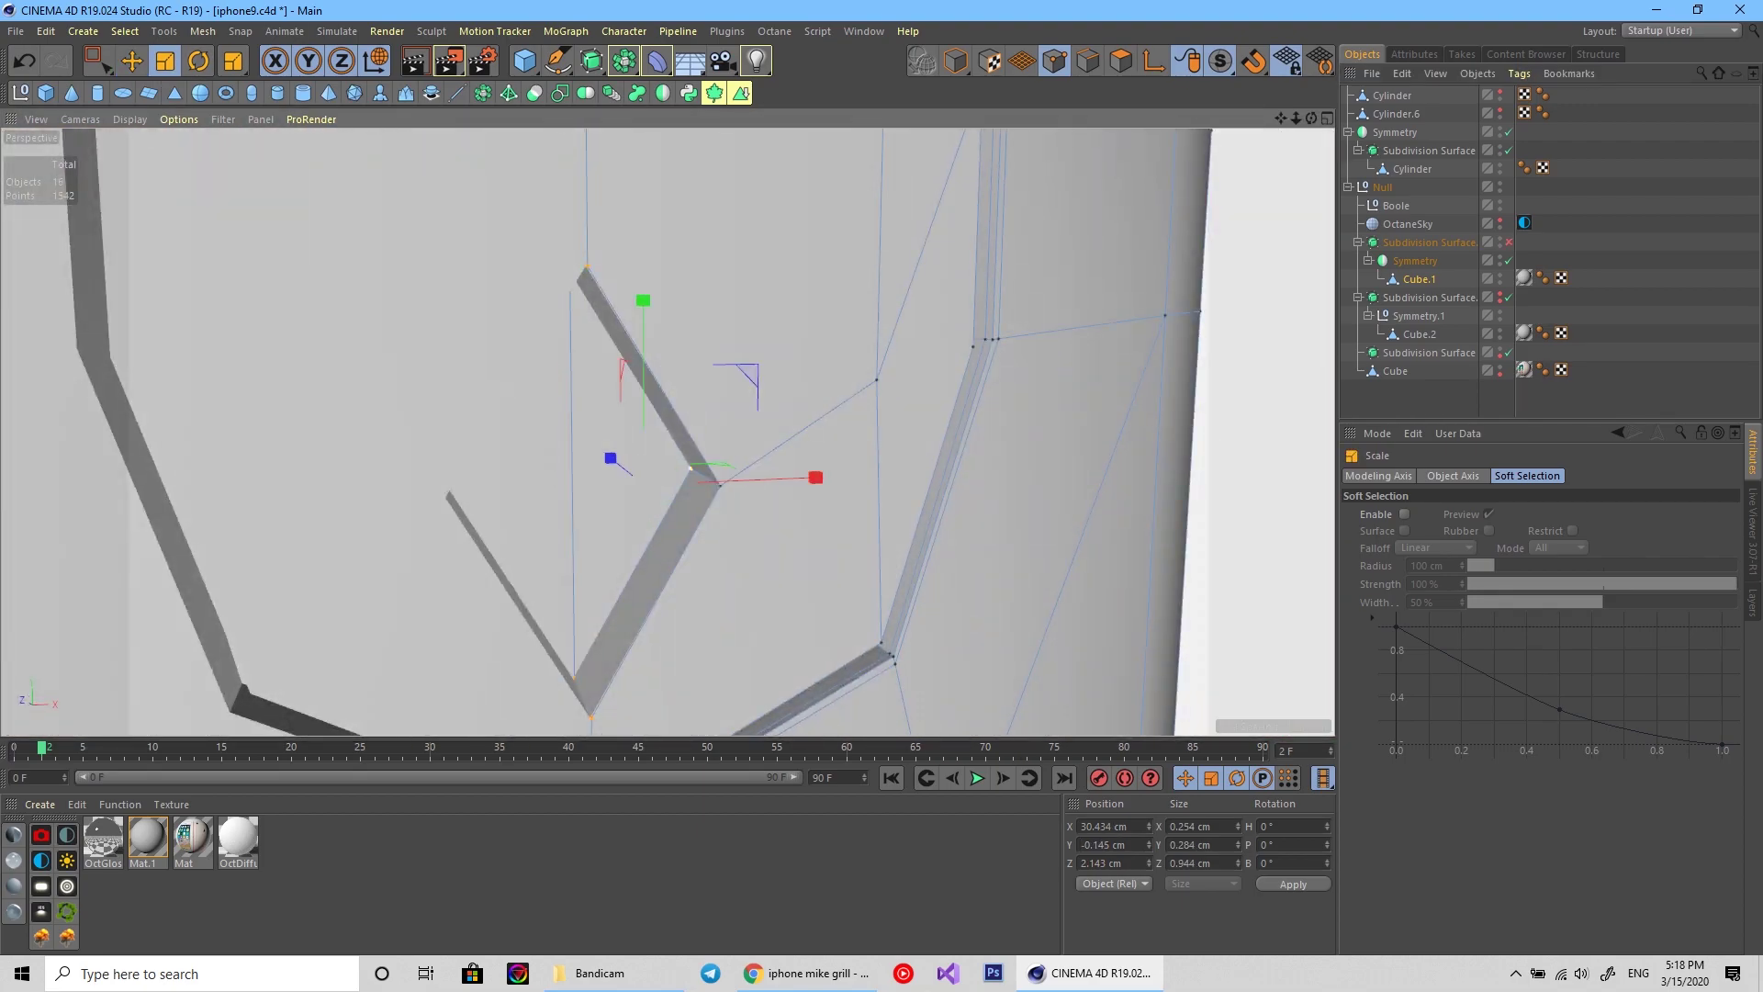
{"action": "key", "text": "e"}
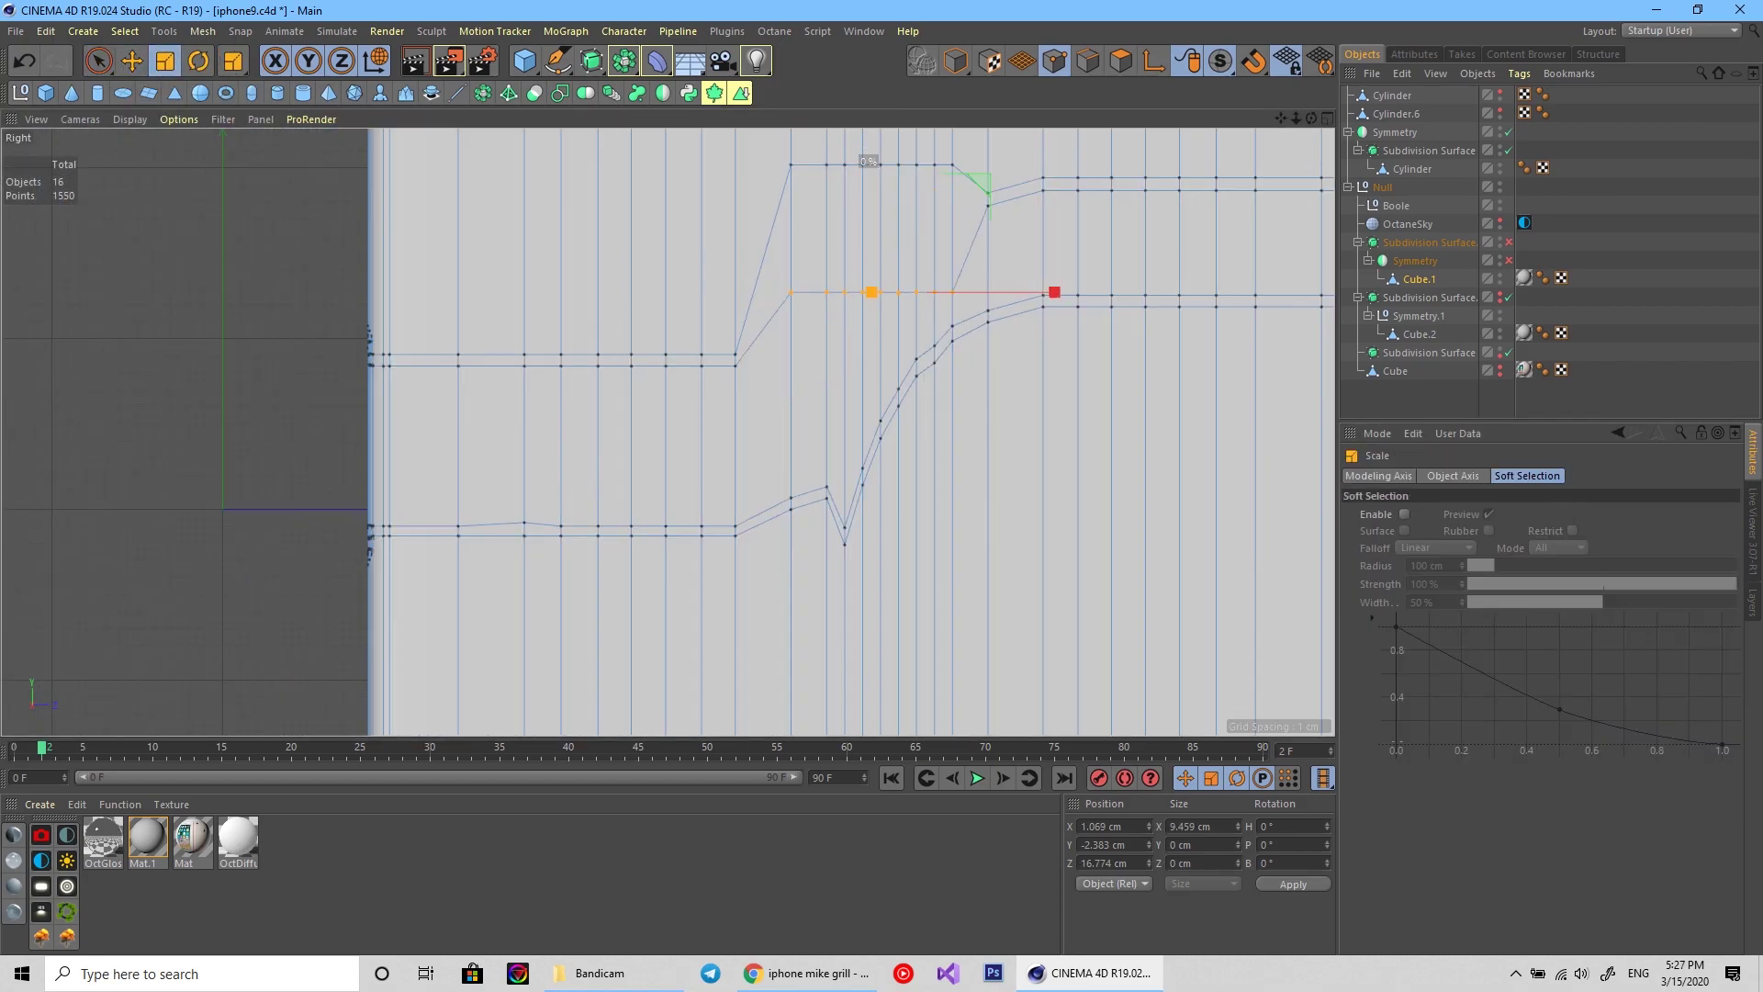
Select and lower the slot's upper point row, then disable the Subdivision Surface.
{"action": "key", "text": "e"}
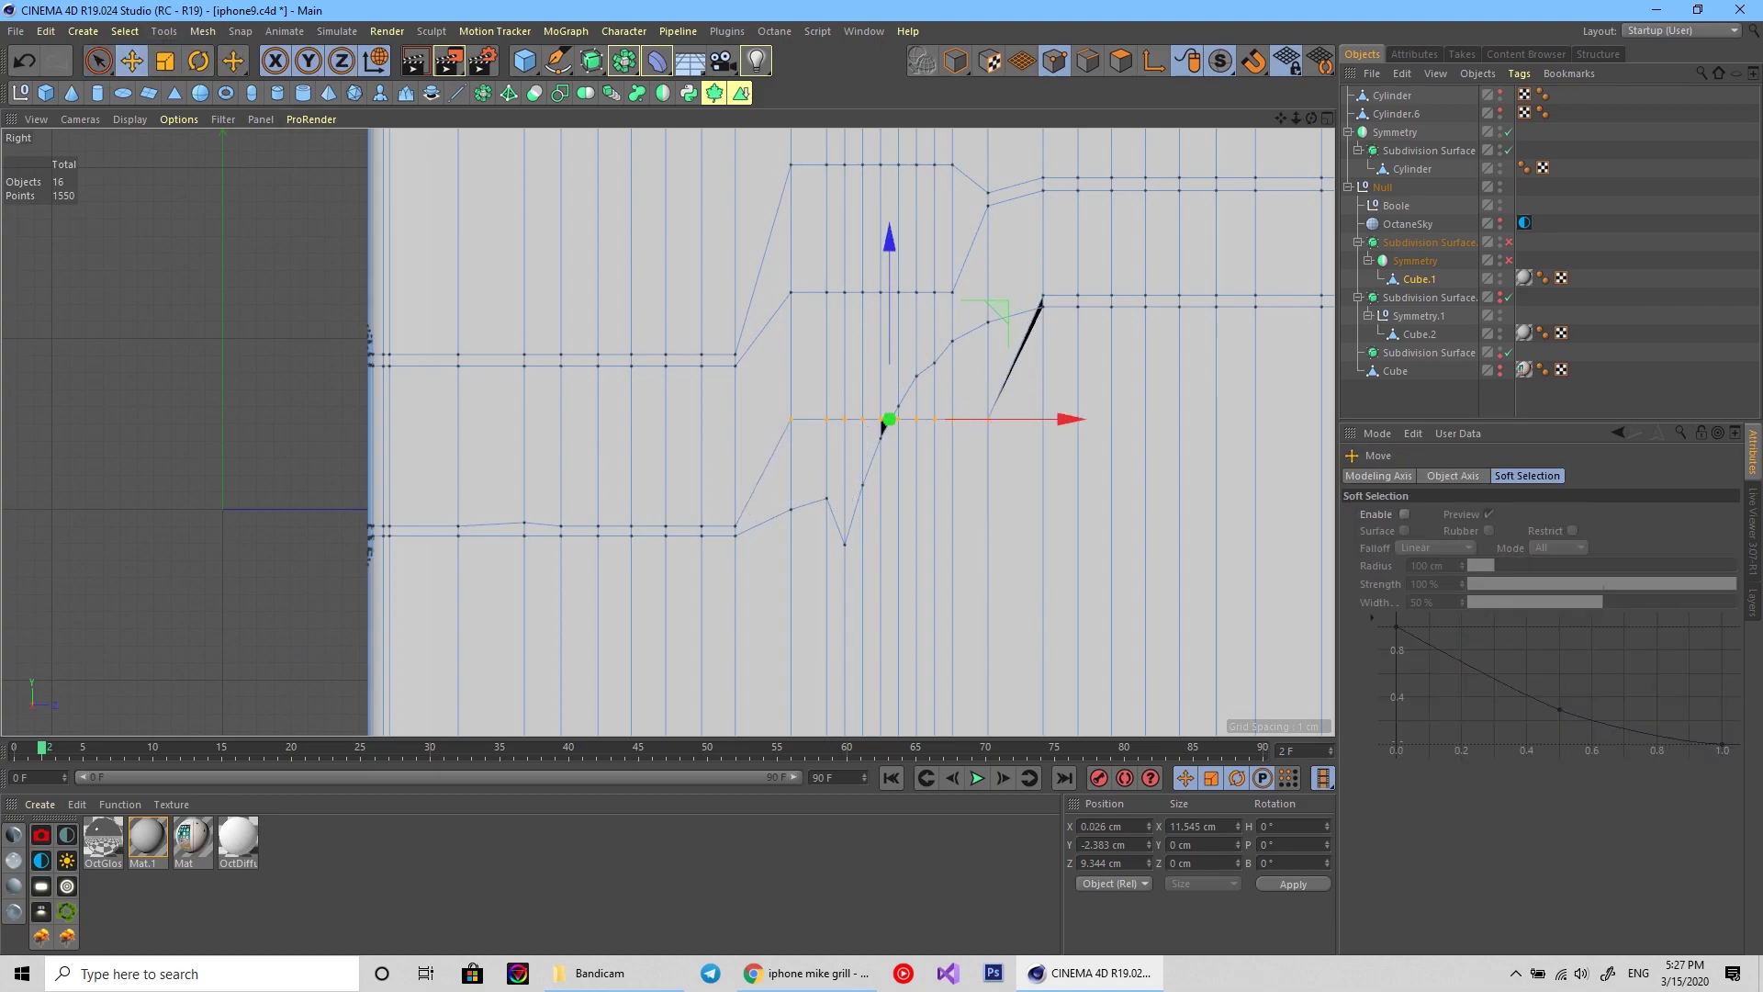
{"action": "key", "text": "0"}
{"action": "left_click_drag", "start_coordinate": [778, 152], "coordinate": [976, 371]}
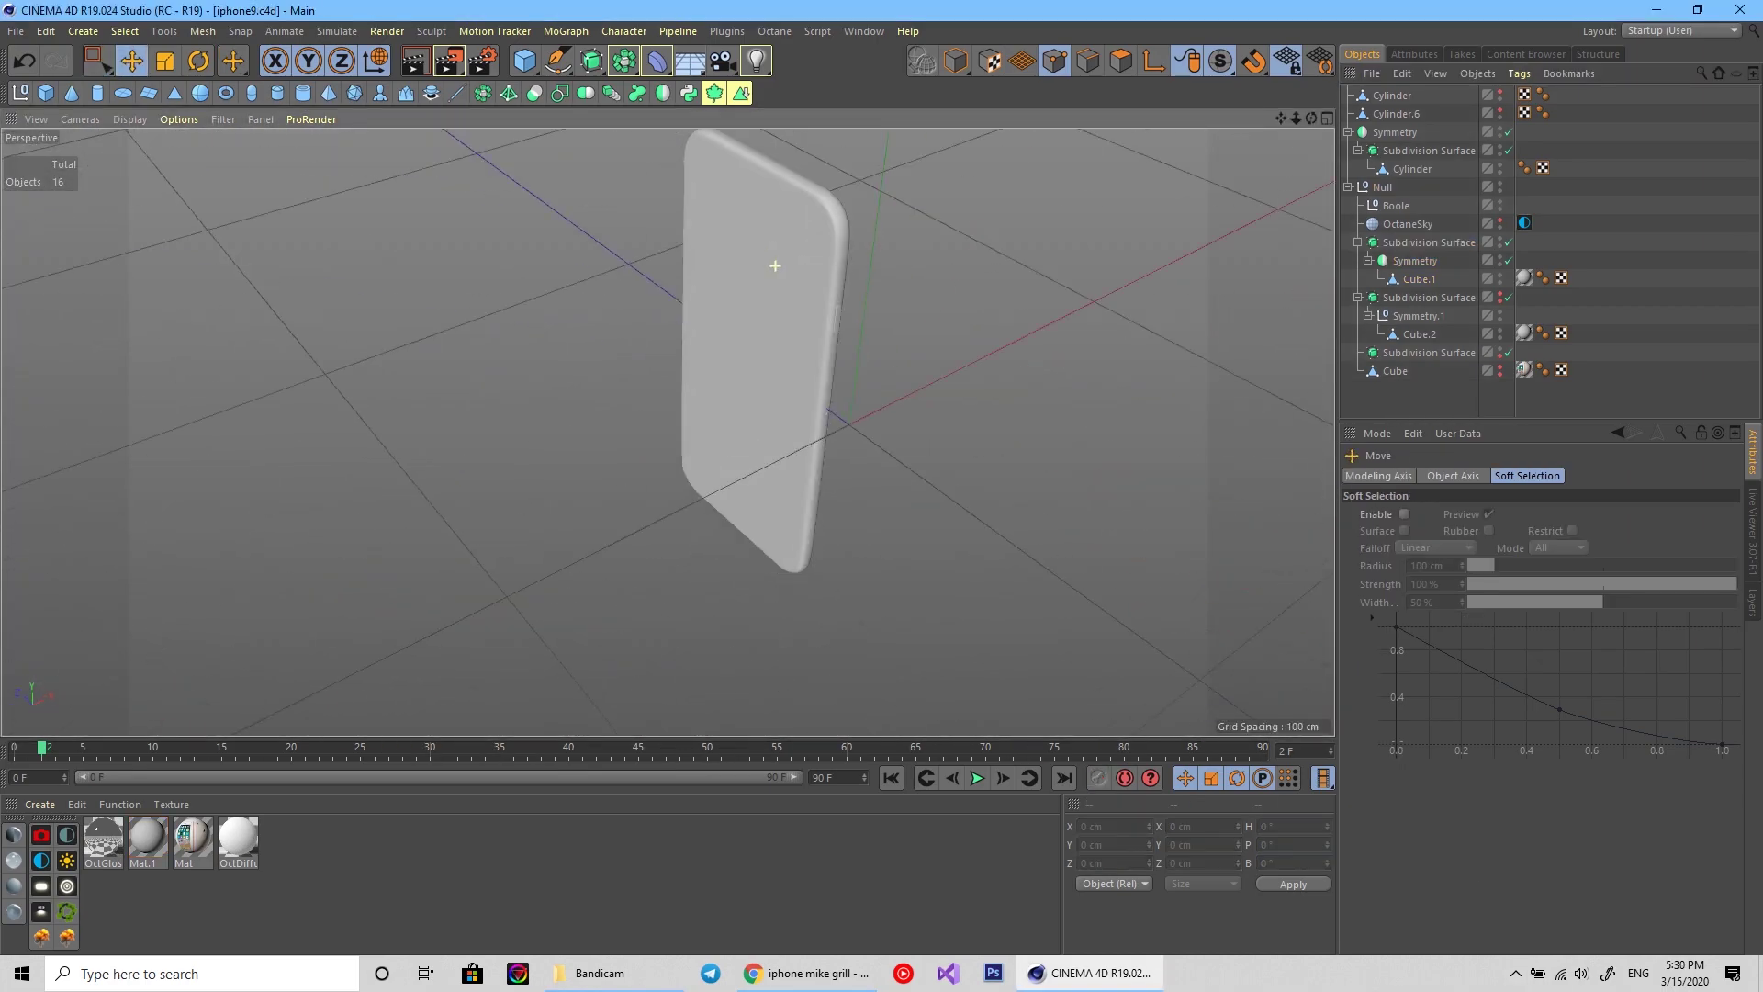
{"action": "left_click", "coordinate": [1507, 296]}
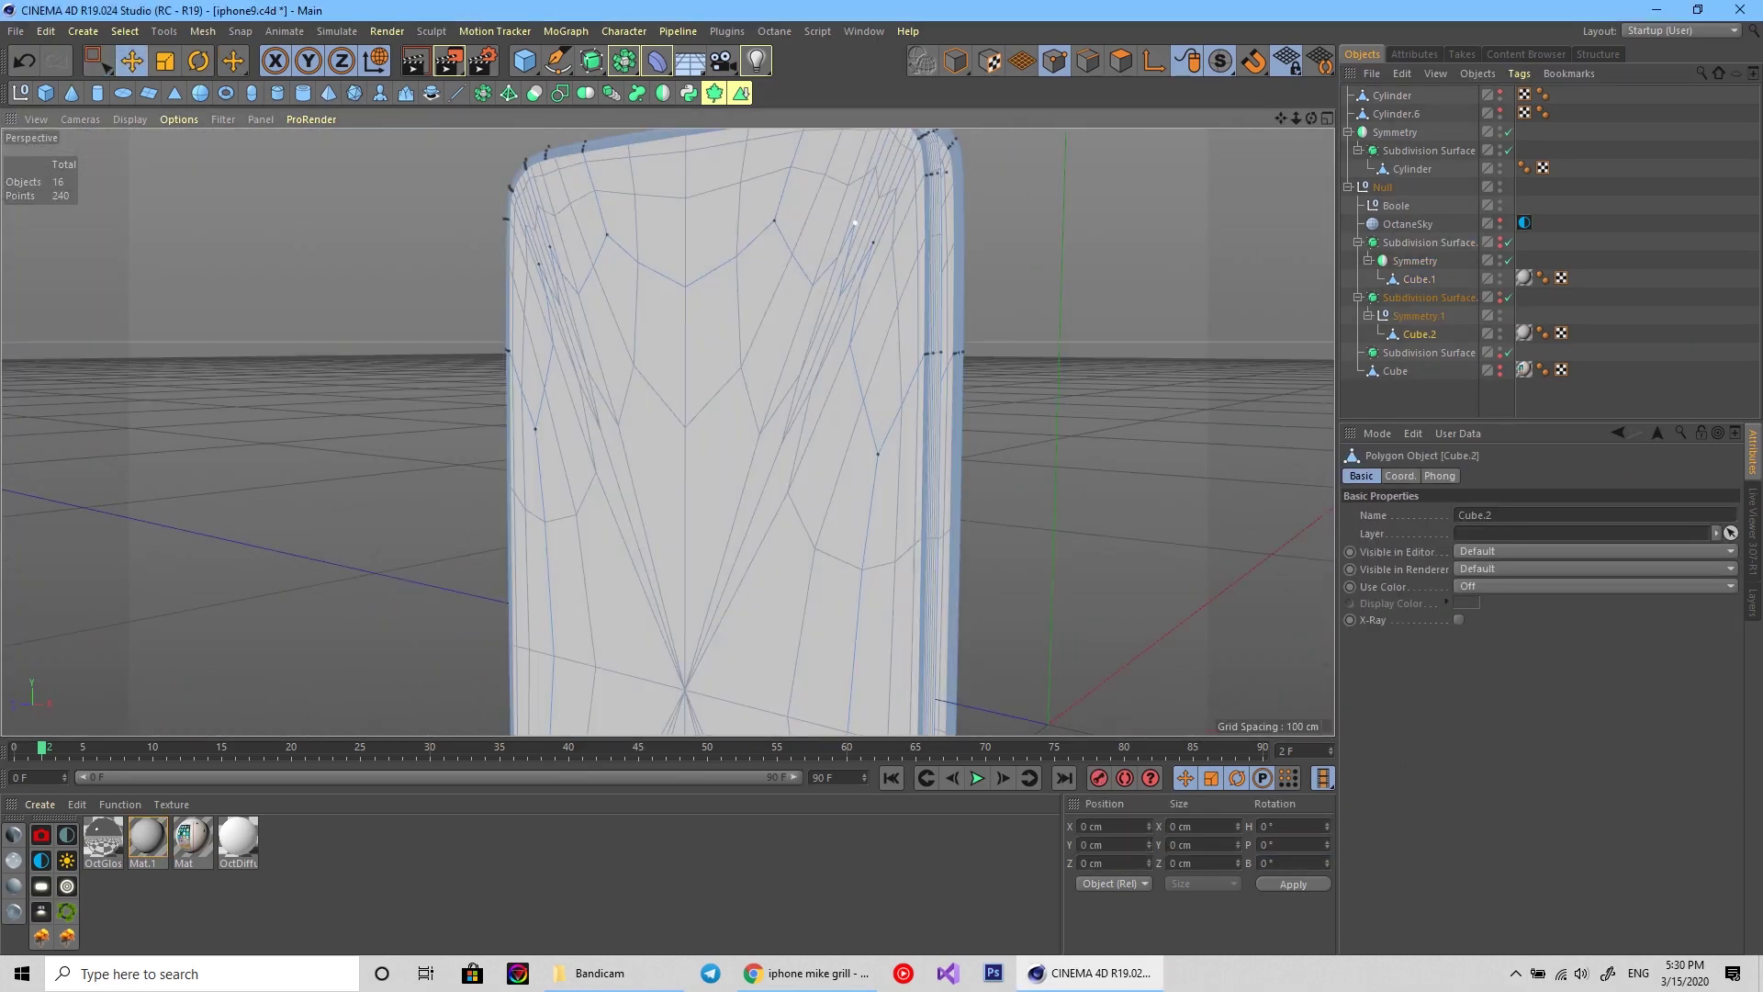
{"action": "right_click", "coordinate": [977, 190]}
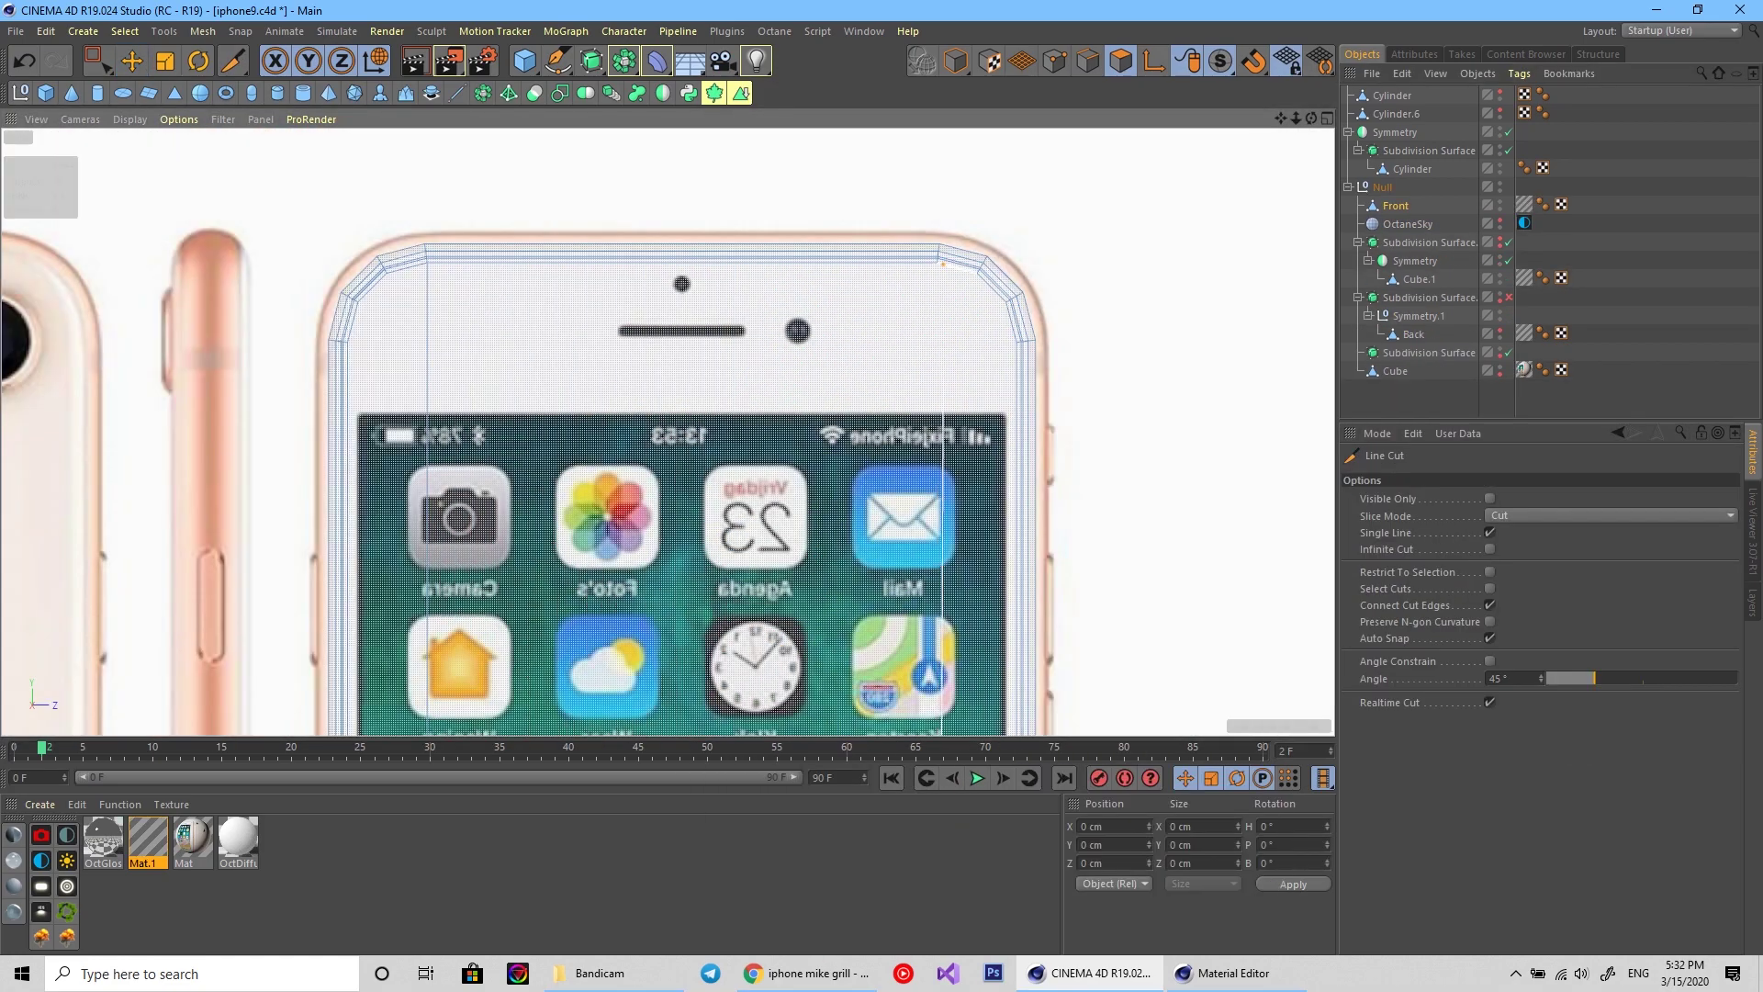
Select the Front object's points around the earpiece slot to align with the reference.
{"action": "scroll", "coordinate": [668, 432], "scroll_direction": "down", "scroll_amount": 2}
{"action": "scroll", "coordinate": [668, 431], "scroll_direction": "down", "scroll_amount": 2}
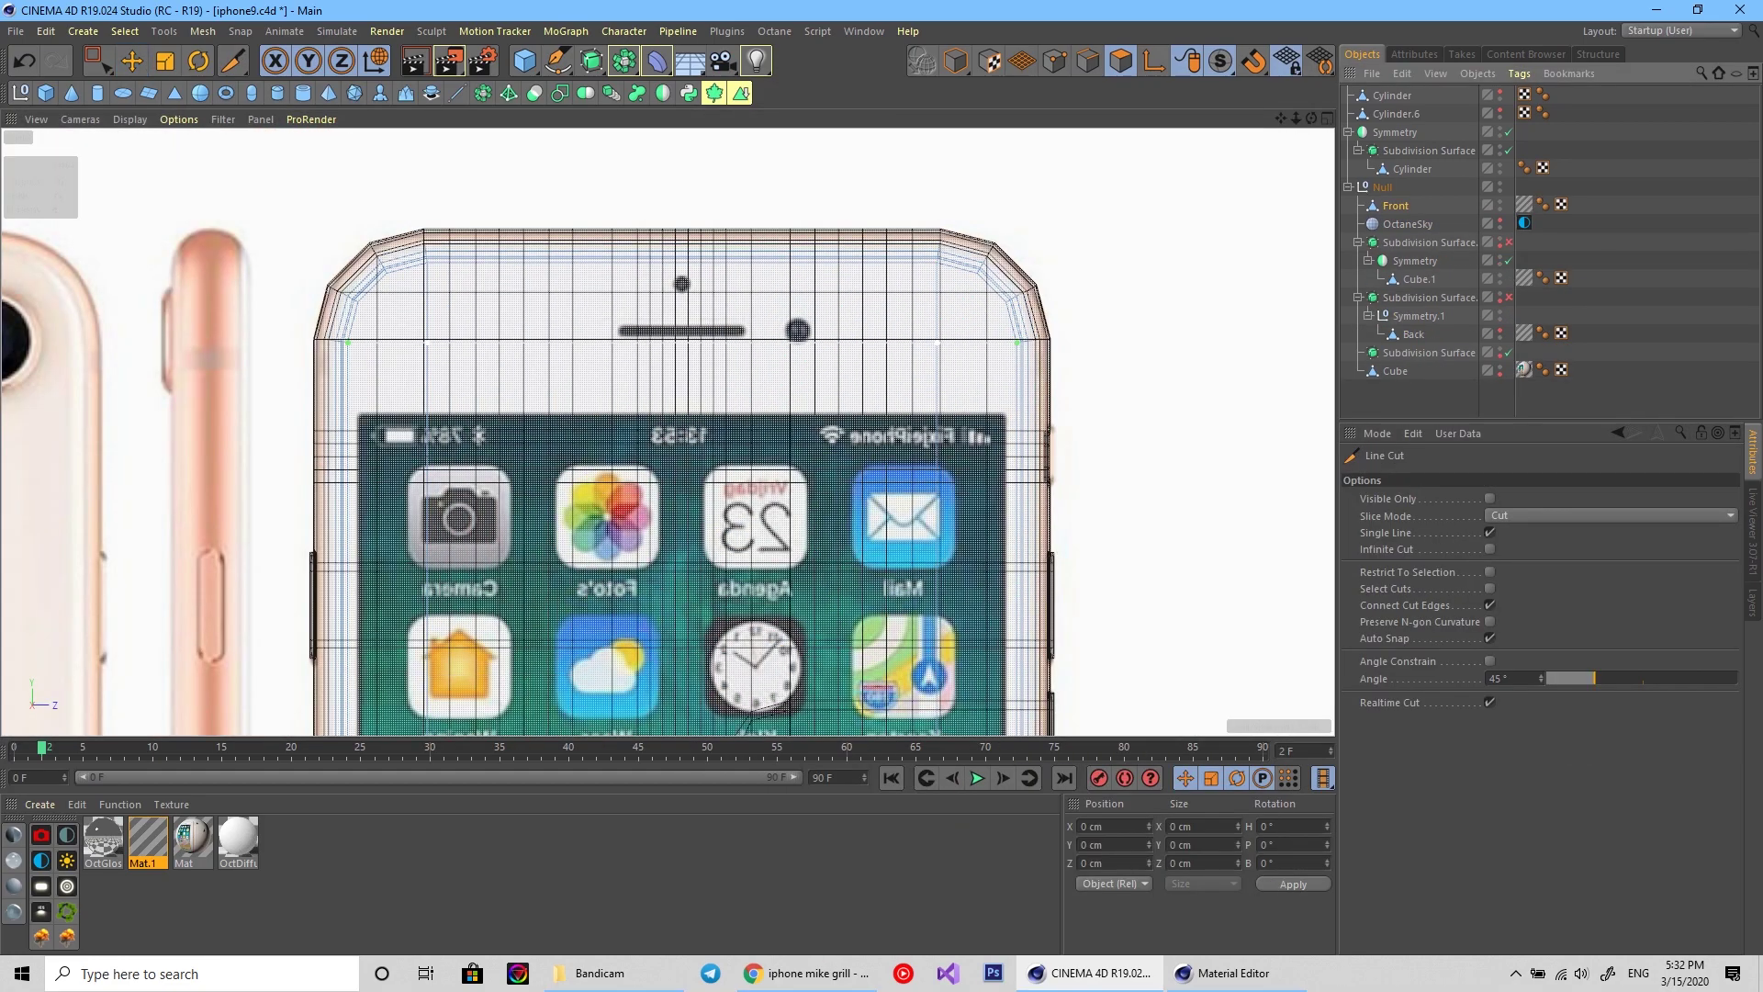
{"action": "scroll", "coordinate": [668, 432], "scroll_direction": "up", "scroll_amount": 3}
{"action": "scroll", "coordinate": [668, 431], "scroll_direction": "down", "scroll_amount": 5}
{"action": "scroll", "coordinate": [668, 431], "scroll_direction": "down", "scroll_amount": 2}
{"action": "scroll", "coordinate": [669, 432], "scroll_direction": "up", "scroll_amount": 4}
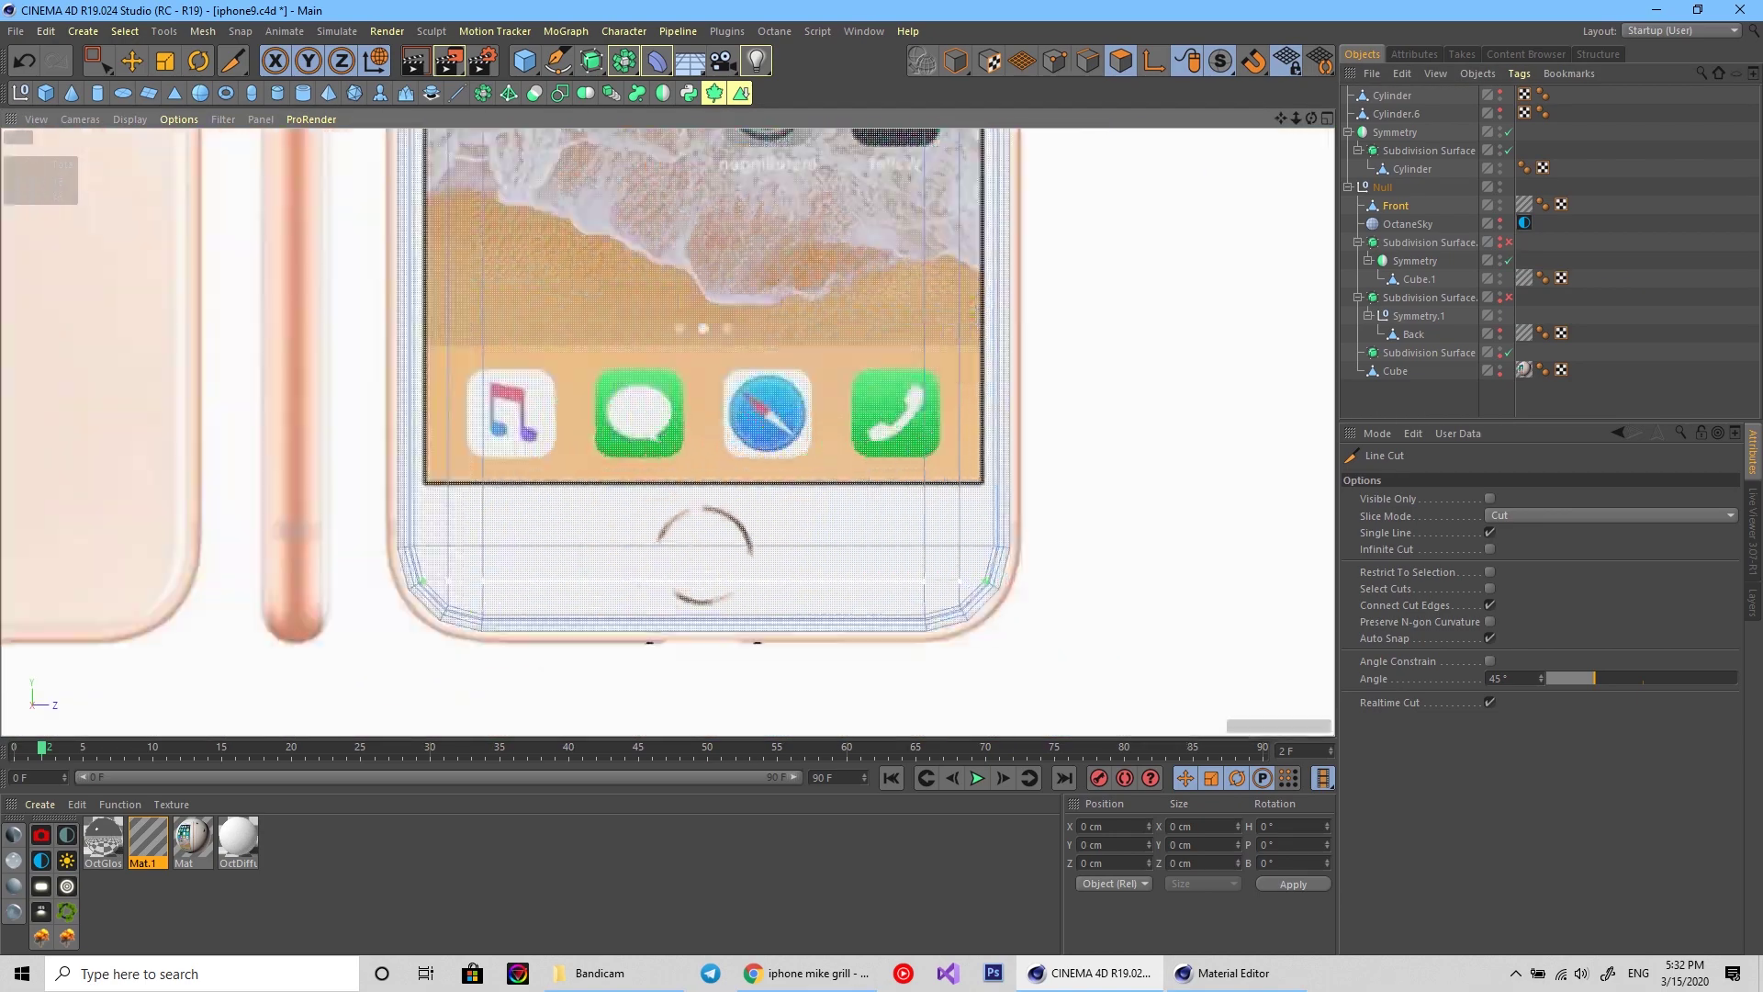
{"action": "key", "text": "e"}
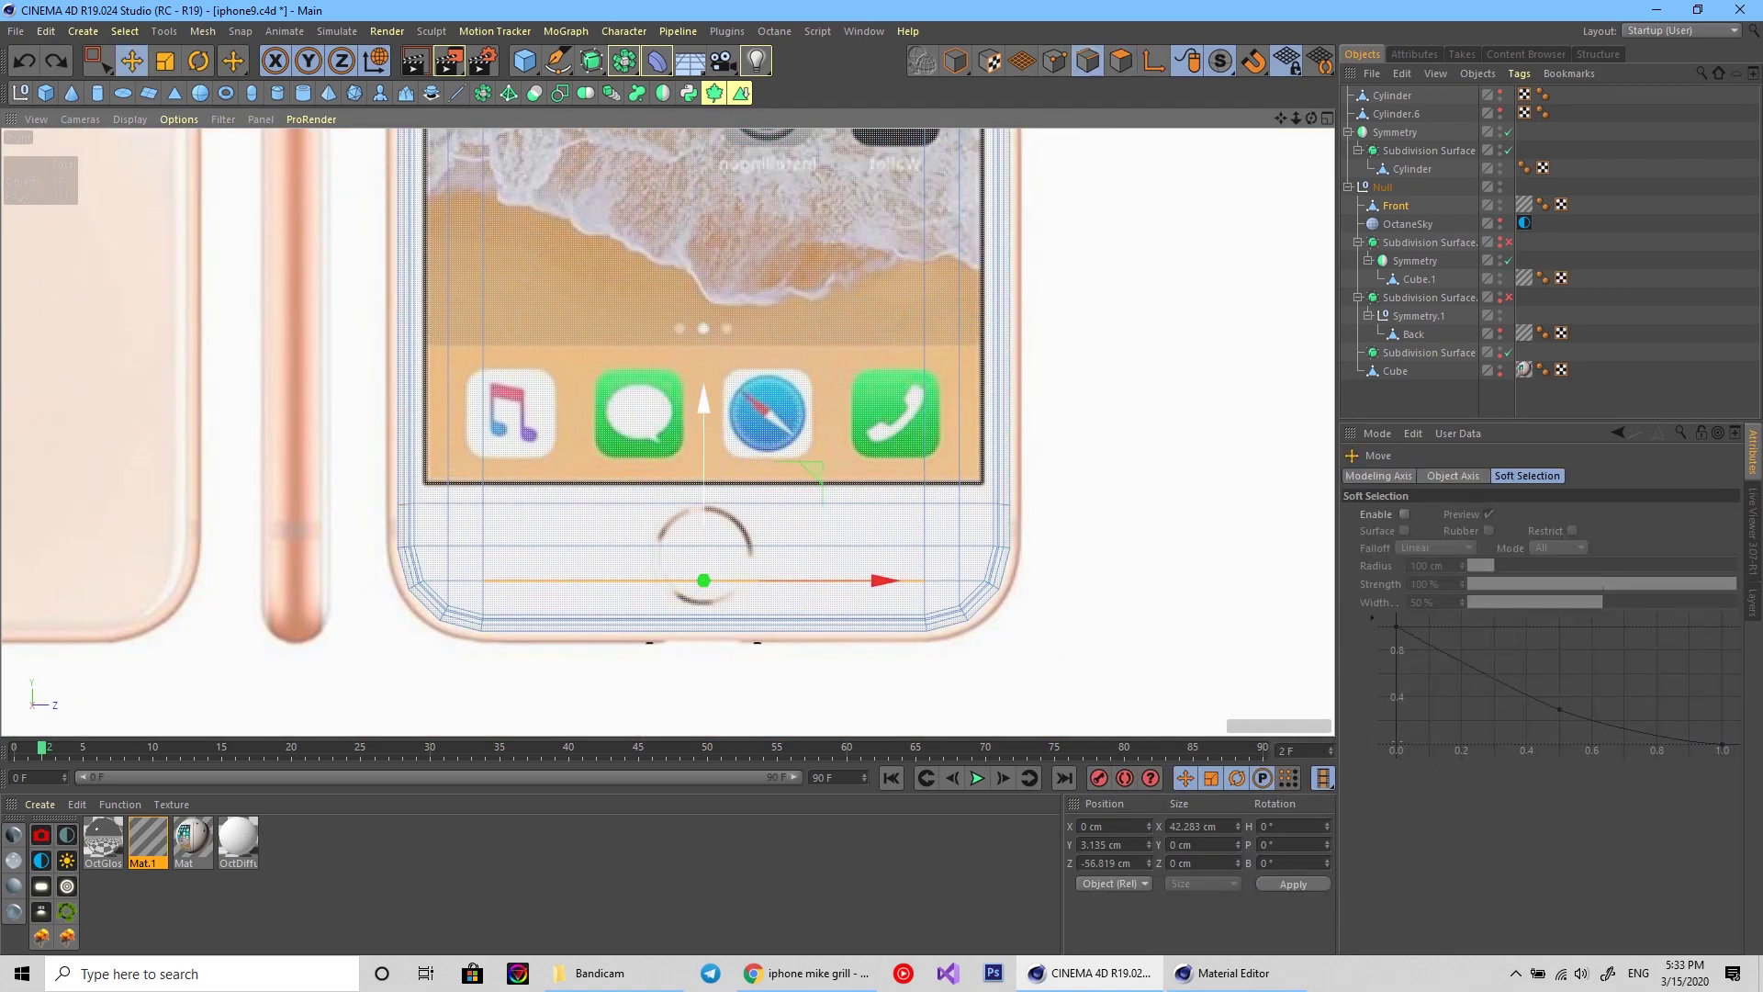
{"action": "scroll", "coordinate": [668, 432], "scroll_direction": "up", "scroll_amount": 2}
{"action": "scroll", "coordinate": [668, 431], "scroll_direction": "down", "scroll_amount": 4}
{"action": "scroll", "coordinate": [668, 432], "scroll_direction": "up", "scroll_amount": 5}
{"action": "left_click", "coordinate": [680, 271]}
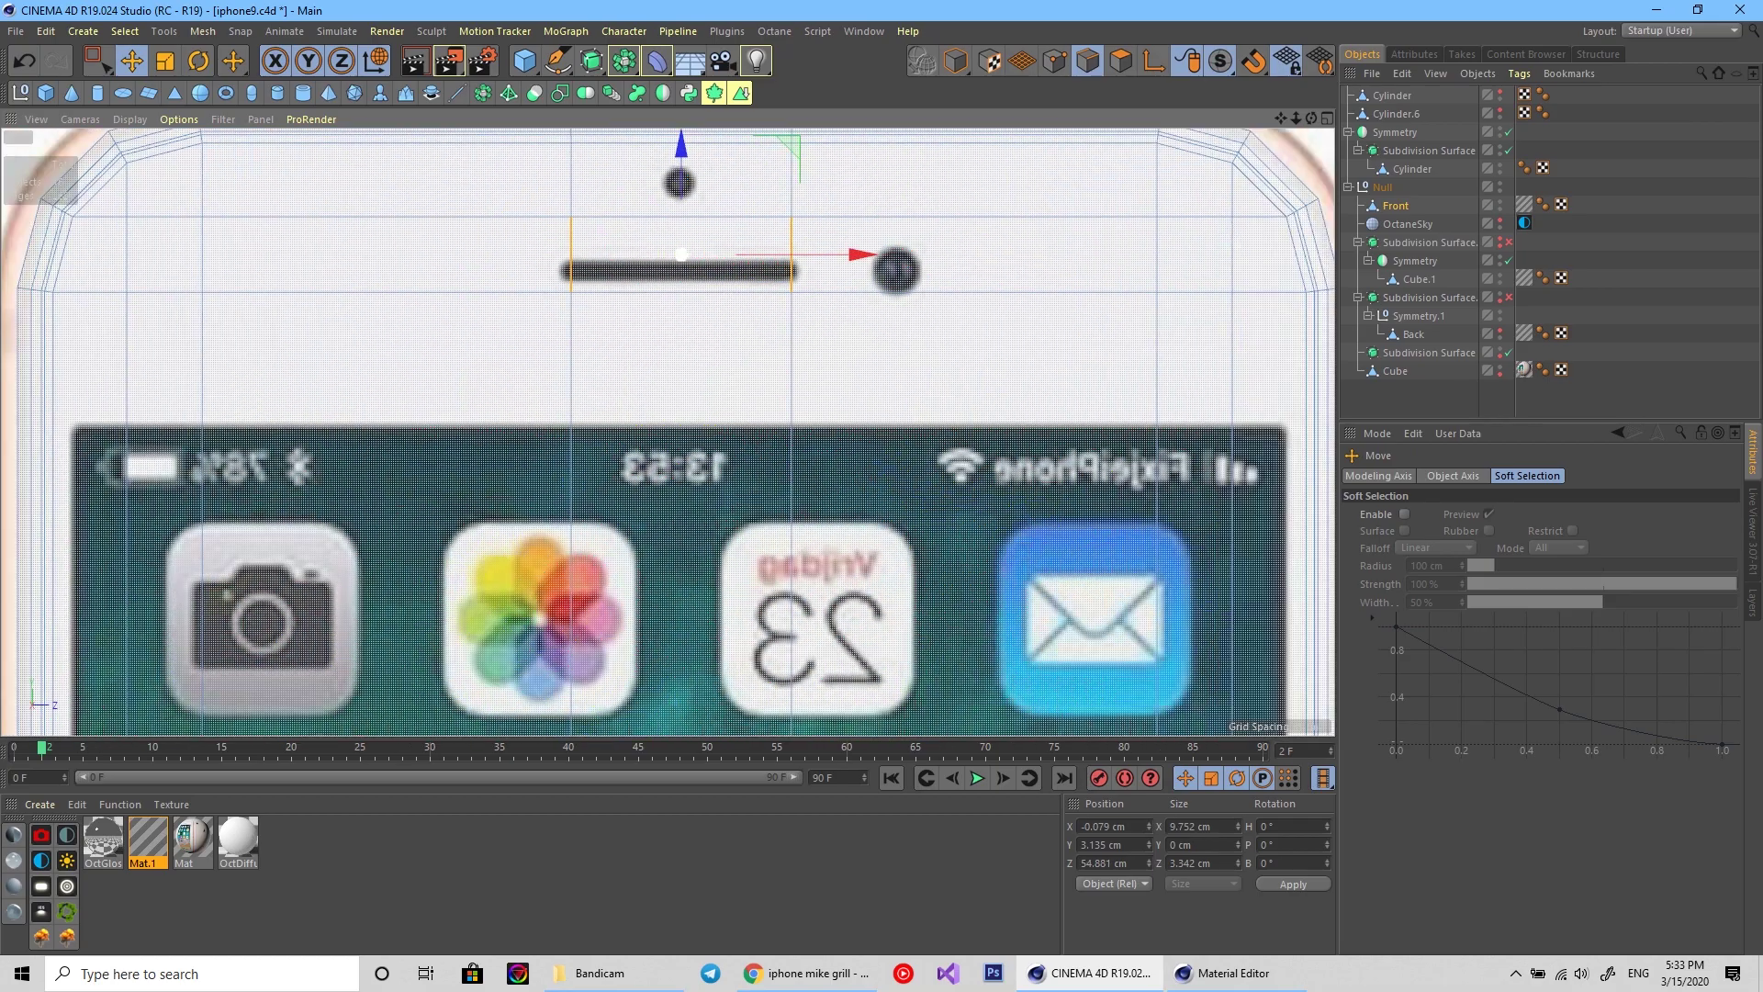
{"action": "scroll", "coordinate": [854, 253], "scroll_direction": "down", "scroll_amount": 1}
{"action": "scroll", "coordinate": [854, 253], "scroll_direction": "down", "scroll_amount": 1}
{"action": "scroll", "coordinate": [854, 254], "scroll_direction": "up", "scroll_amount": 2}
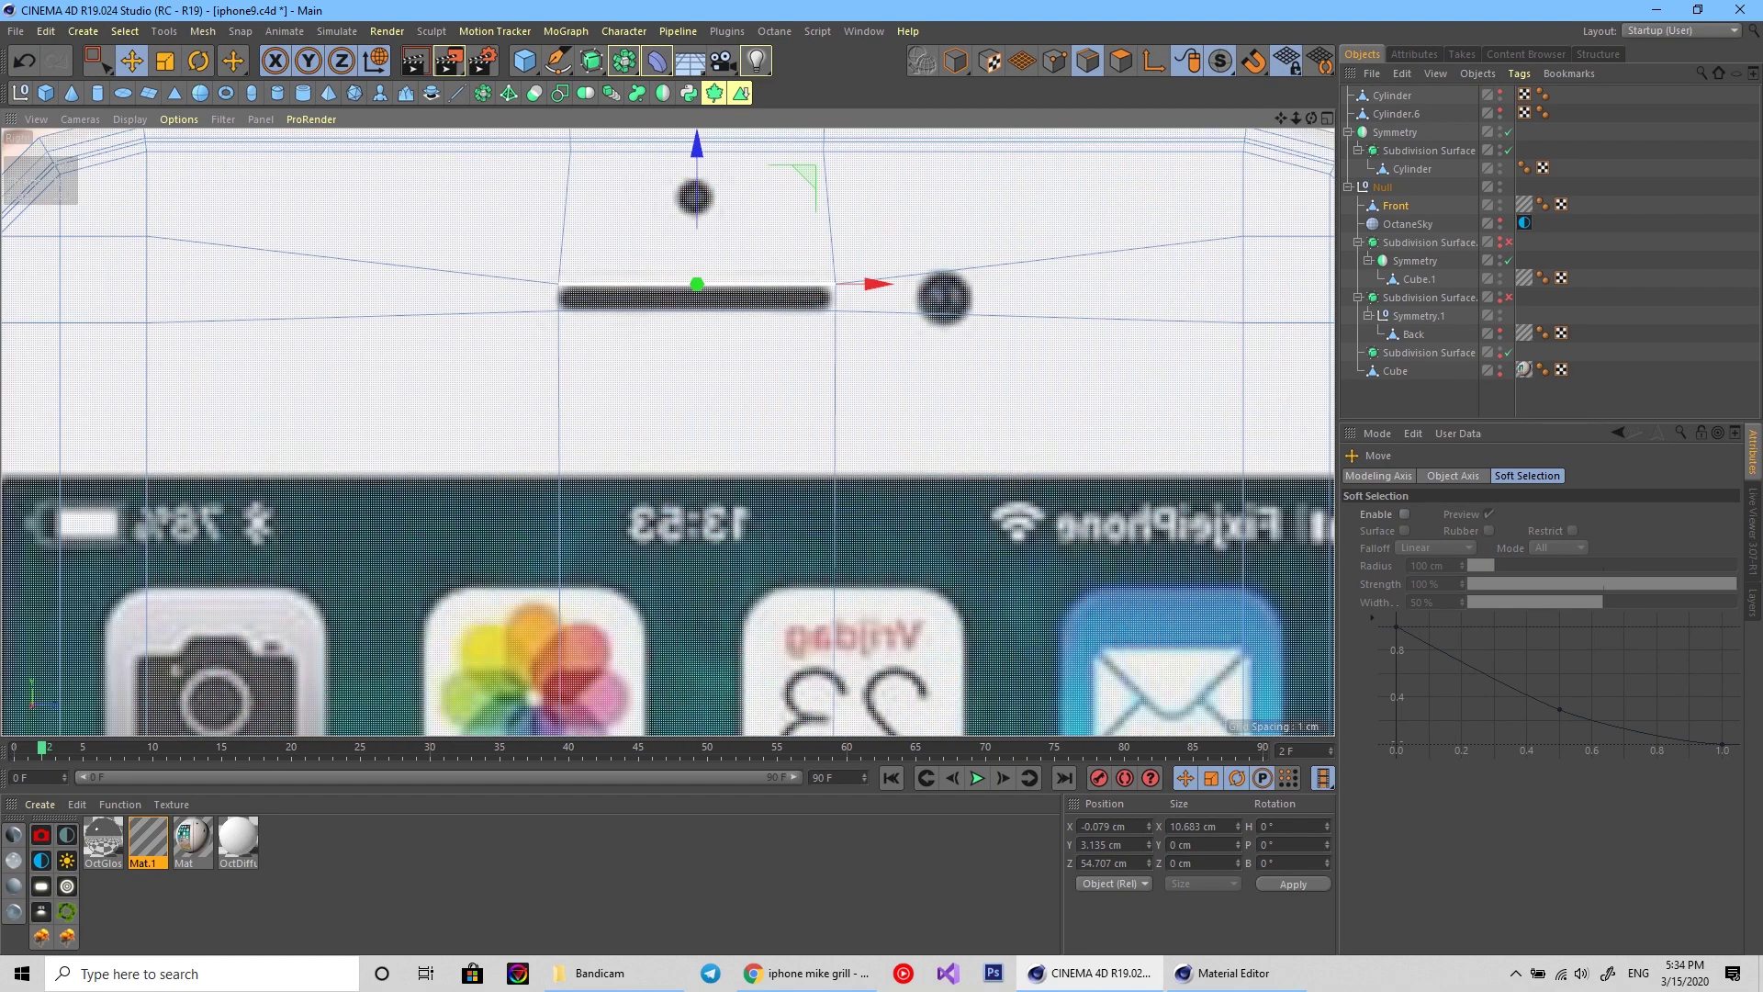
{"action": "scroll", "coordinate": [668, 432], "scroll_direction": "down", "scroll_amount": 3}
{"action": "scroll", "coordinate": [495, 432], "scroll_direction": "up", "scroll_amount": 3}
{"action": "scroll", "coordinate": [669, 432], "scroll_direction": "down", "scroll_amount": 3}
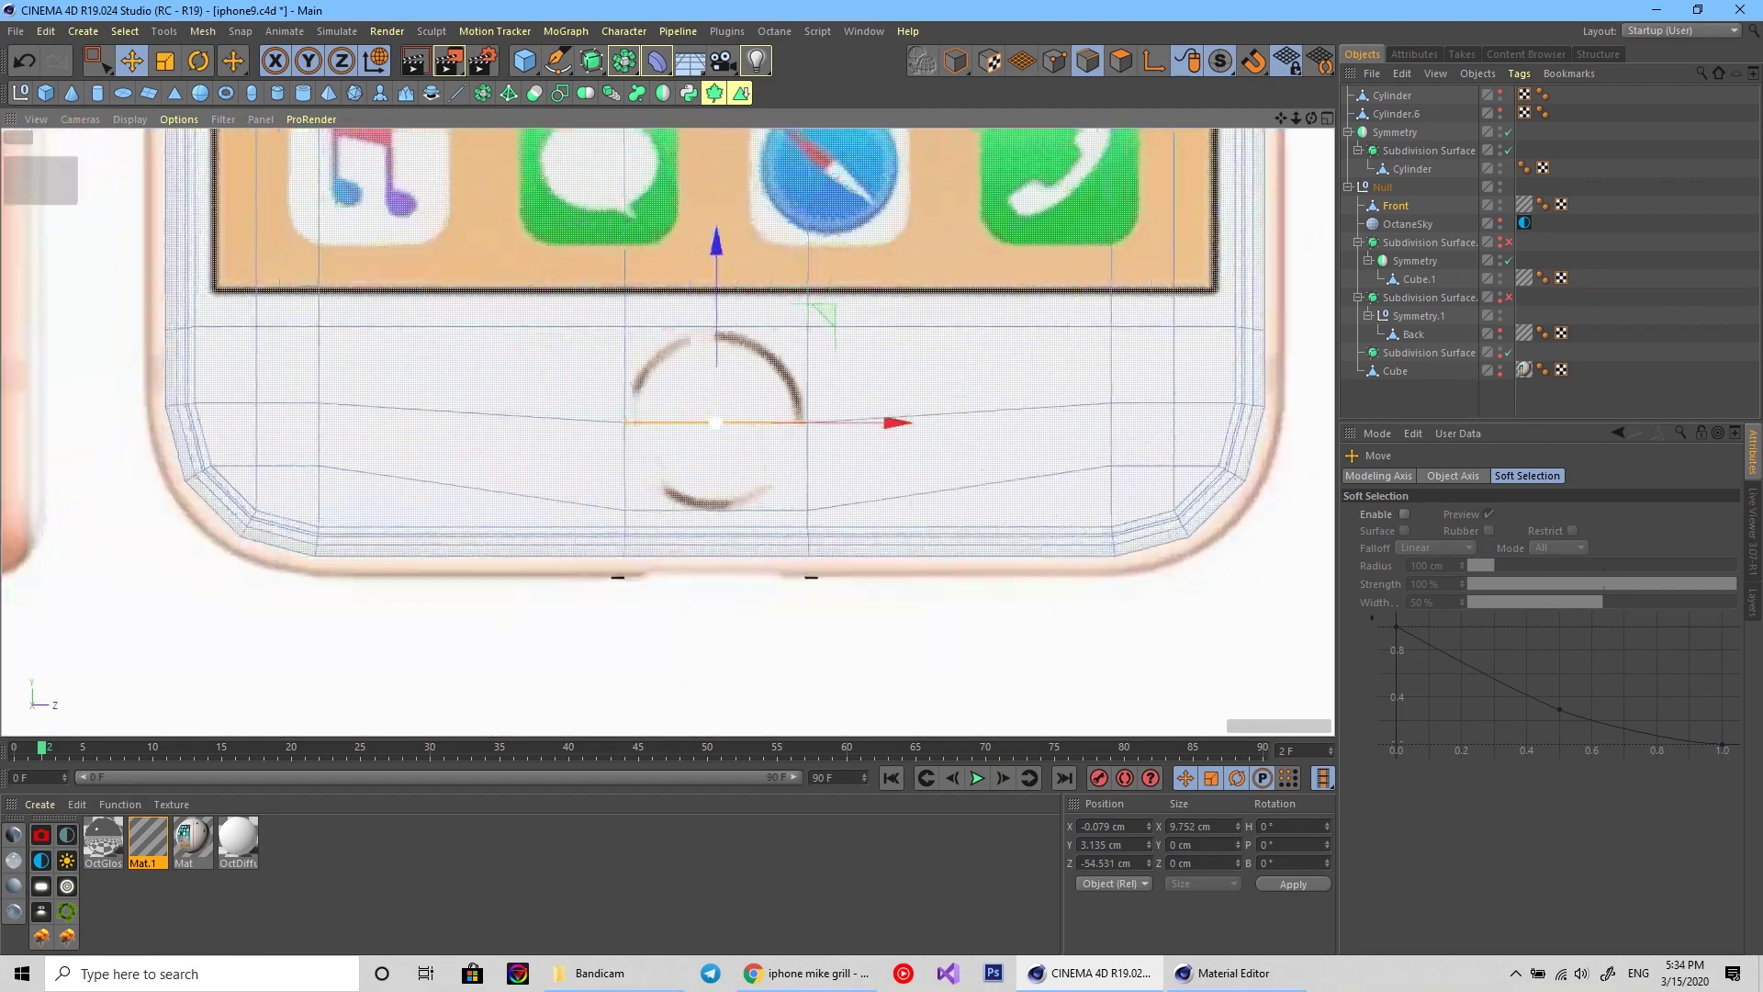
{"action": "scroll", "coordinate": [668, 432], "scroll_direction": "up", "scroll_amount": 3}
{"action": "scroll", "coordinate": [668, 431], "scroll_direction": "up", "scroll_amount": 3}
Line-cut from the centre point straight across the home button on the Front mesh.
{"action": "right_click", "coordinate": [692, 394]}
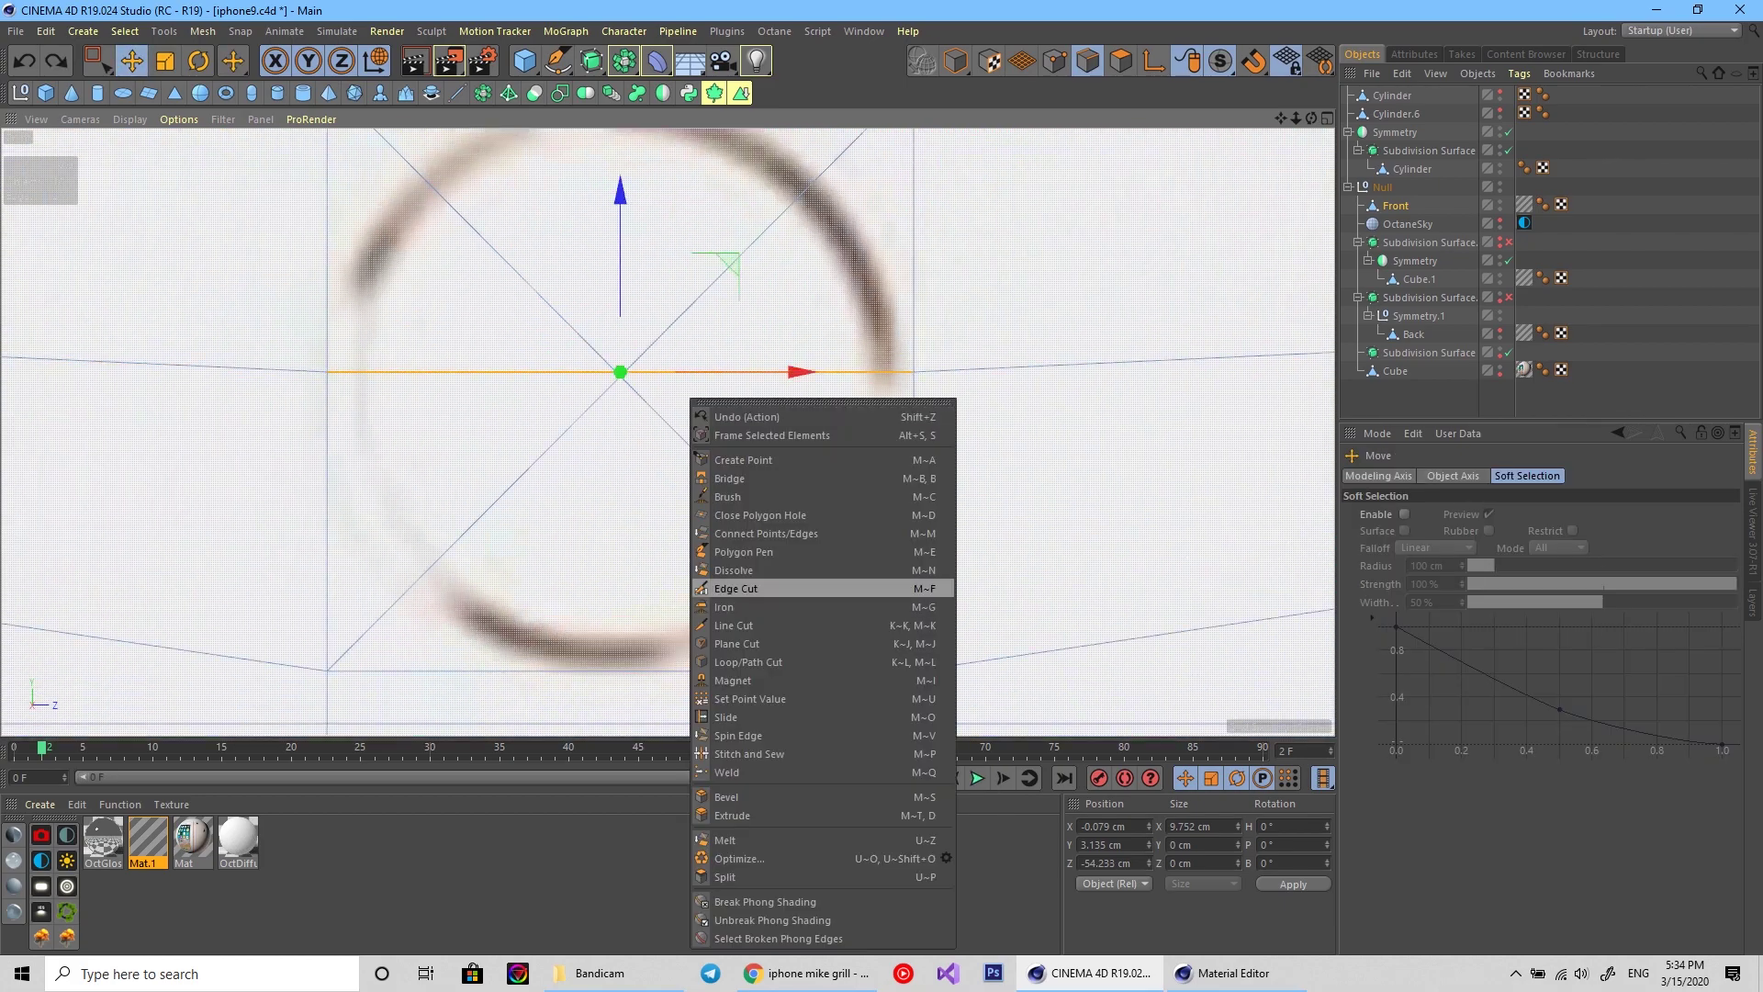
{"action": "left_click", "coordinate": [787, 582]}
{"action": "left_click_drag", "start_coordinate": [620, 372], "coordinate": [802, 370]}
{"action": "scroll", "coordinate": [802, 370], "scroll_direction": "down", "scroll_amount": 3}
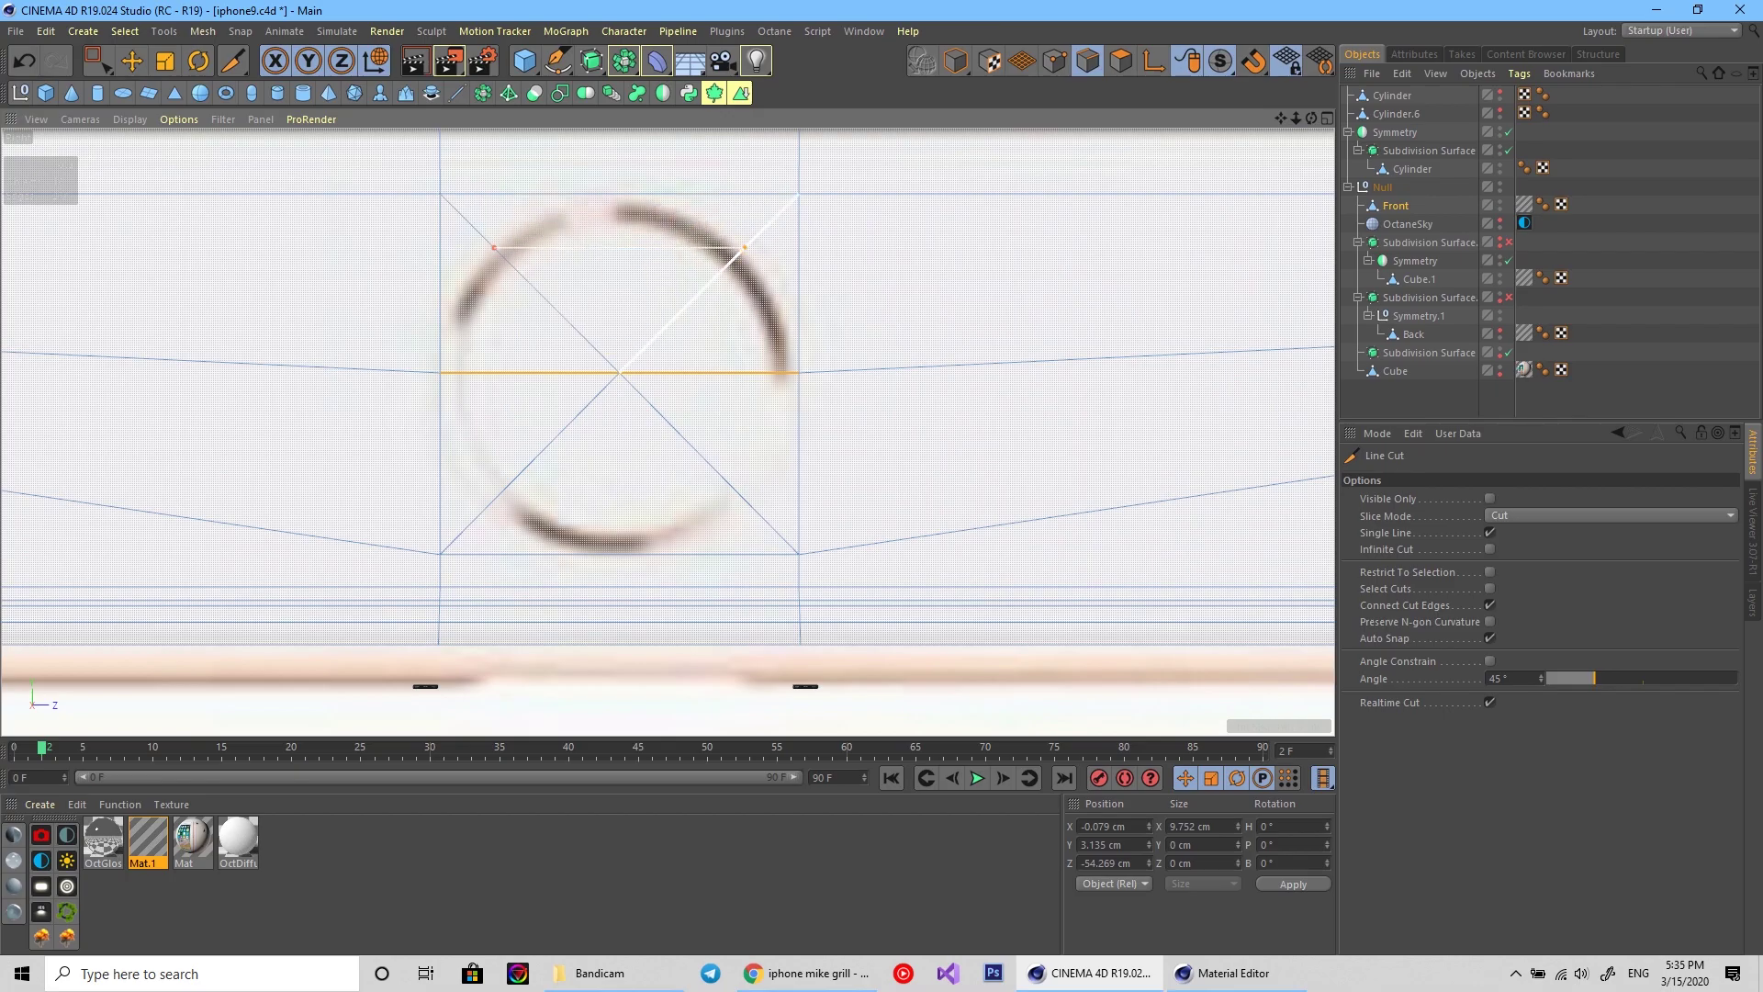
Dissolve the centre cut edges and pick the Loop/Path Cut tool for the ring.
{"action": "right_click", "coordinate": [649, 306]}
{"action": "left_click", "coordinate": [680, 372]}
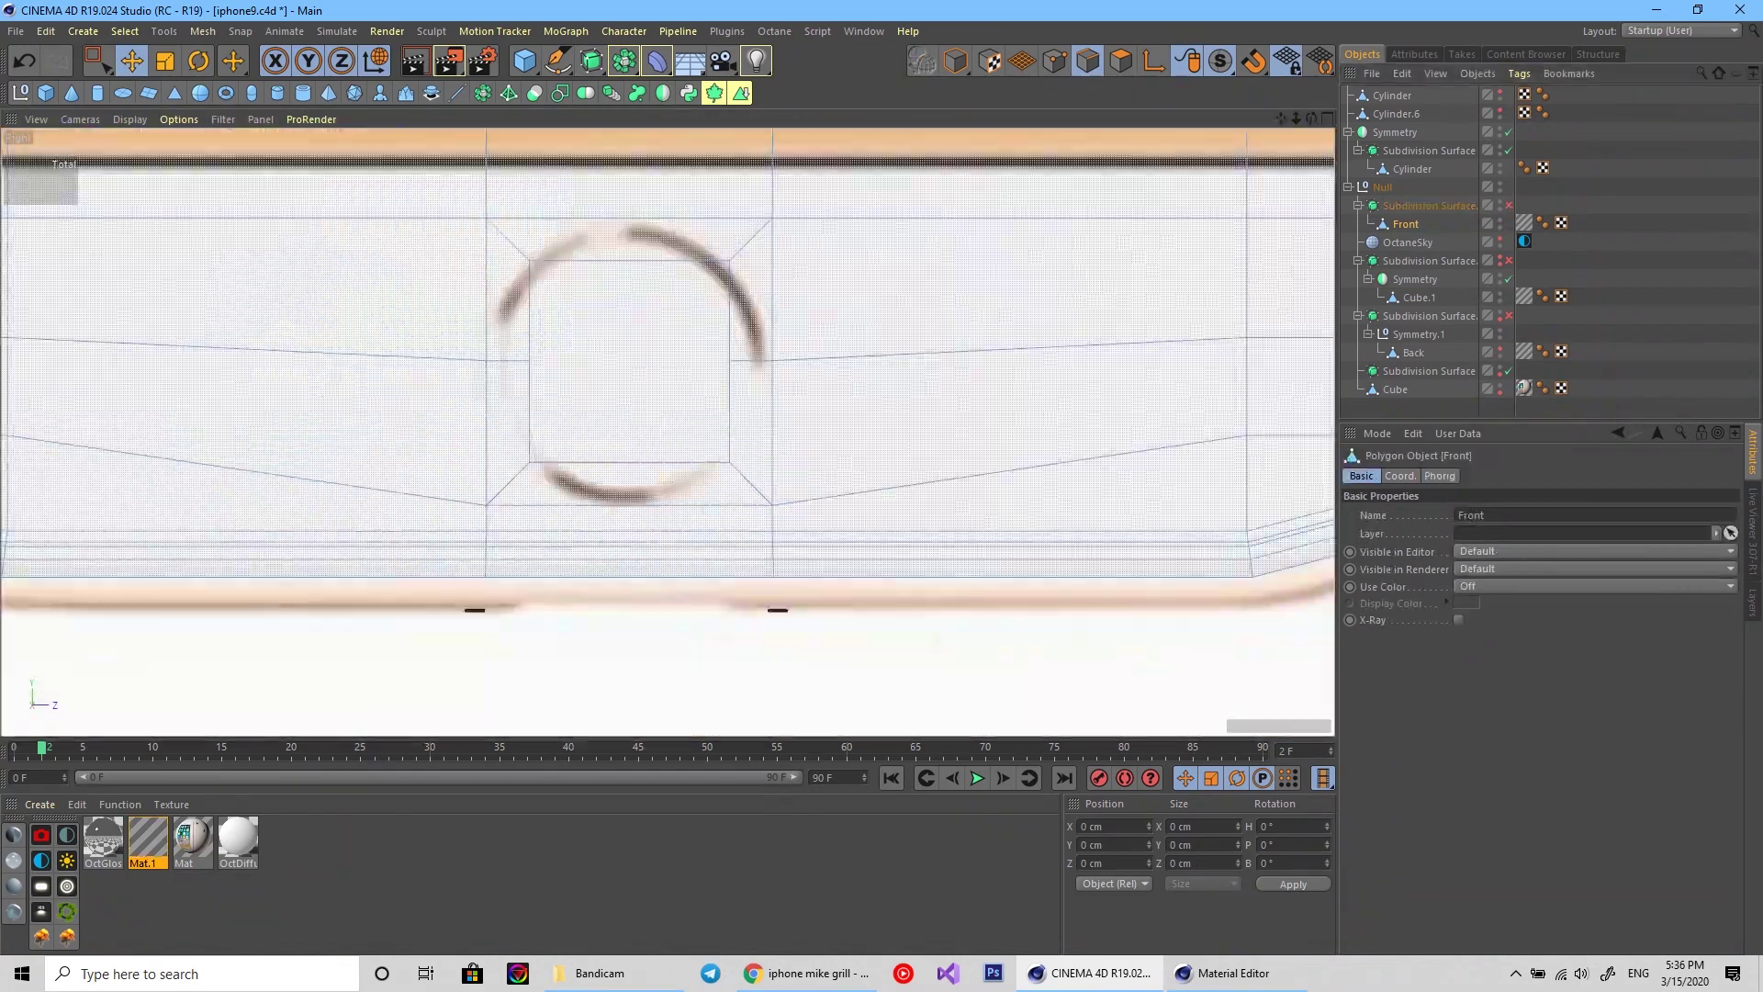
{"action": "right_click", "coordinate": [790, 312]}
{"action": "left_click", "coordinate": [853, 569]}
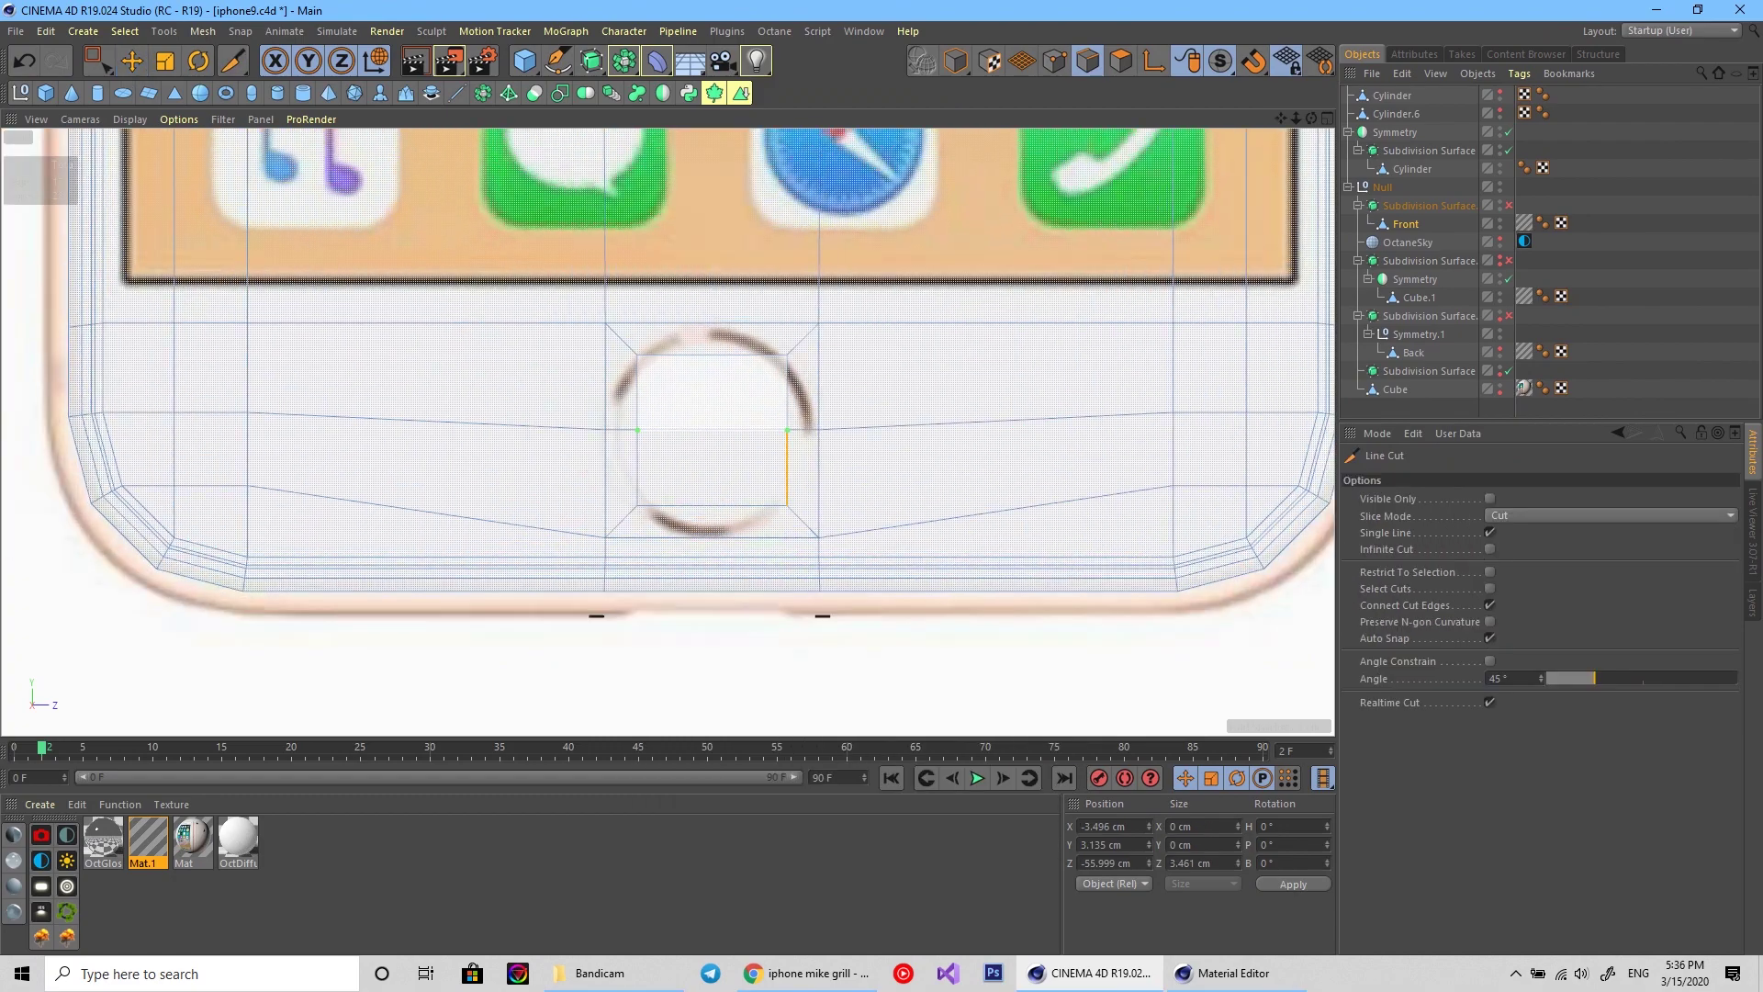
{"action": "scroll", "coordinate": [787, 459], "scroll_direction": "up", "scroll_amount": 2}
Frame the selected points and scale the home-button ring down toward the outline.
{"action": "key", "text": "e"}
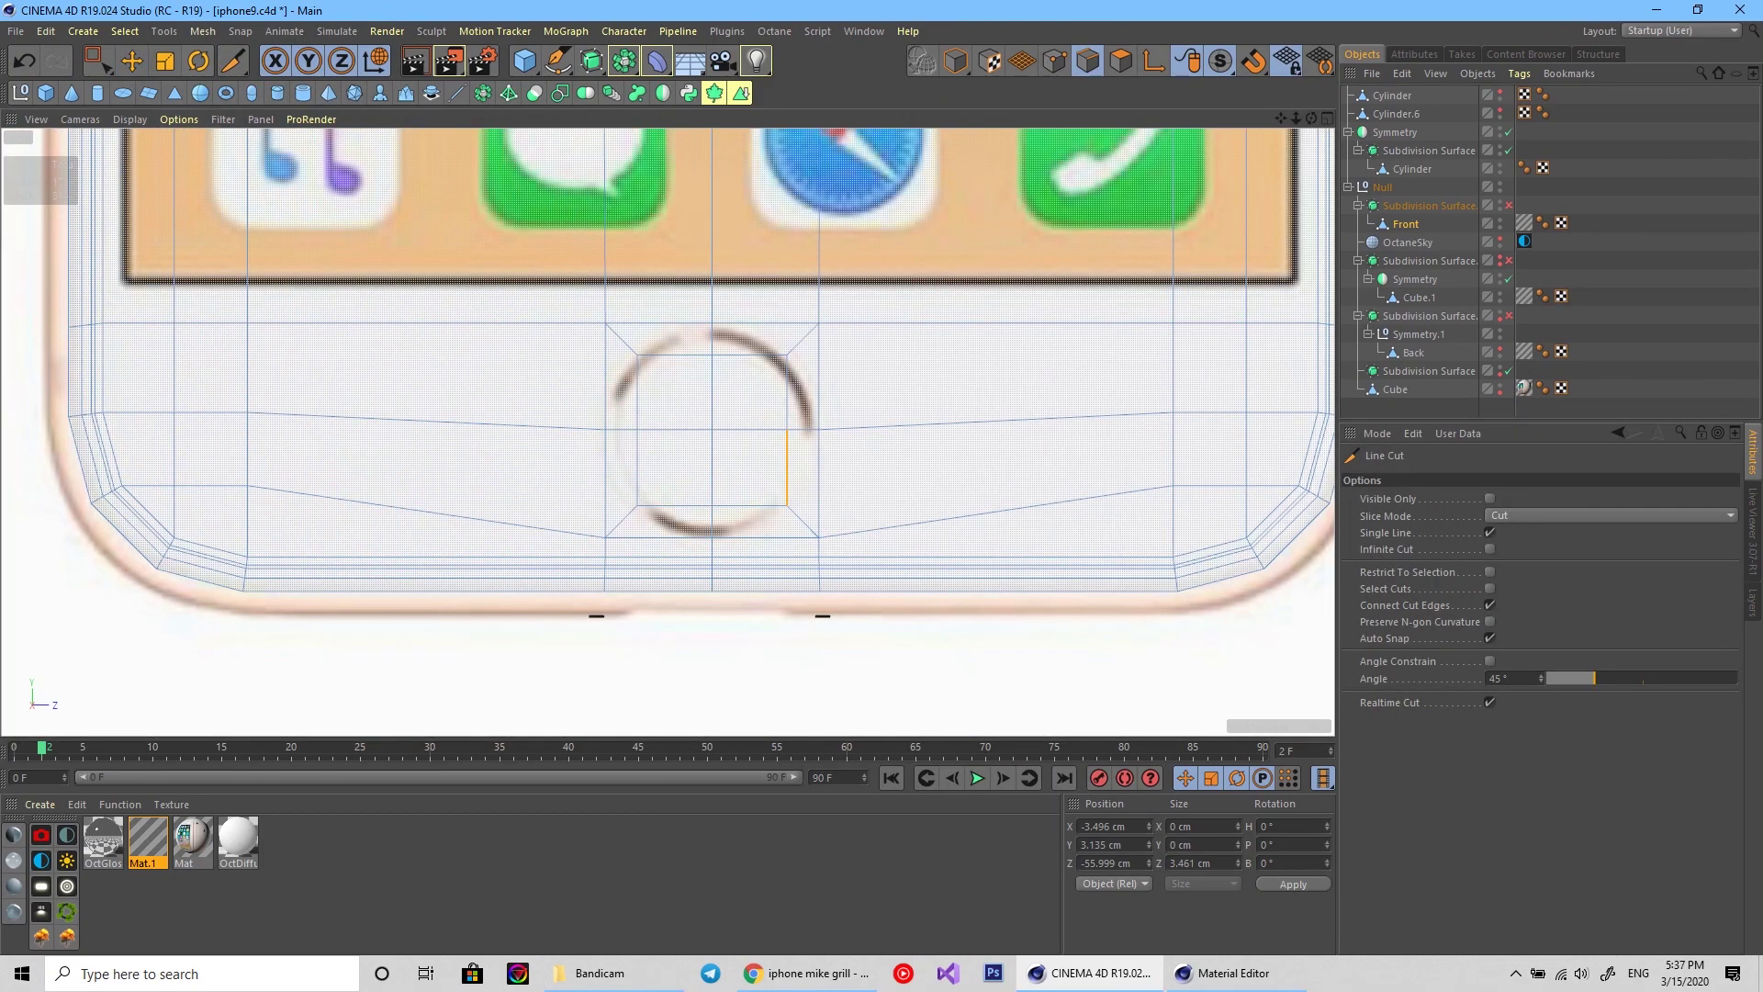
{"action": "key", "text": "s"}
{"action": "key", "text": "t"}
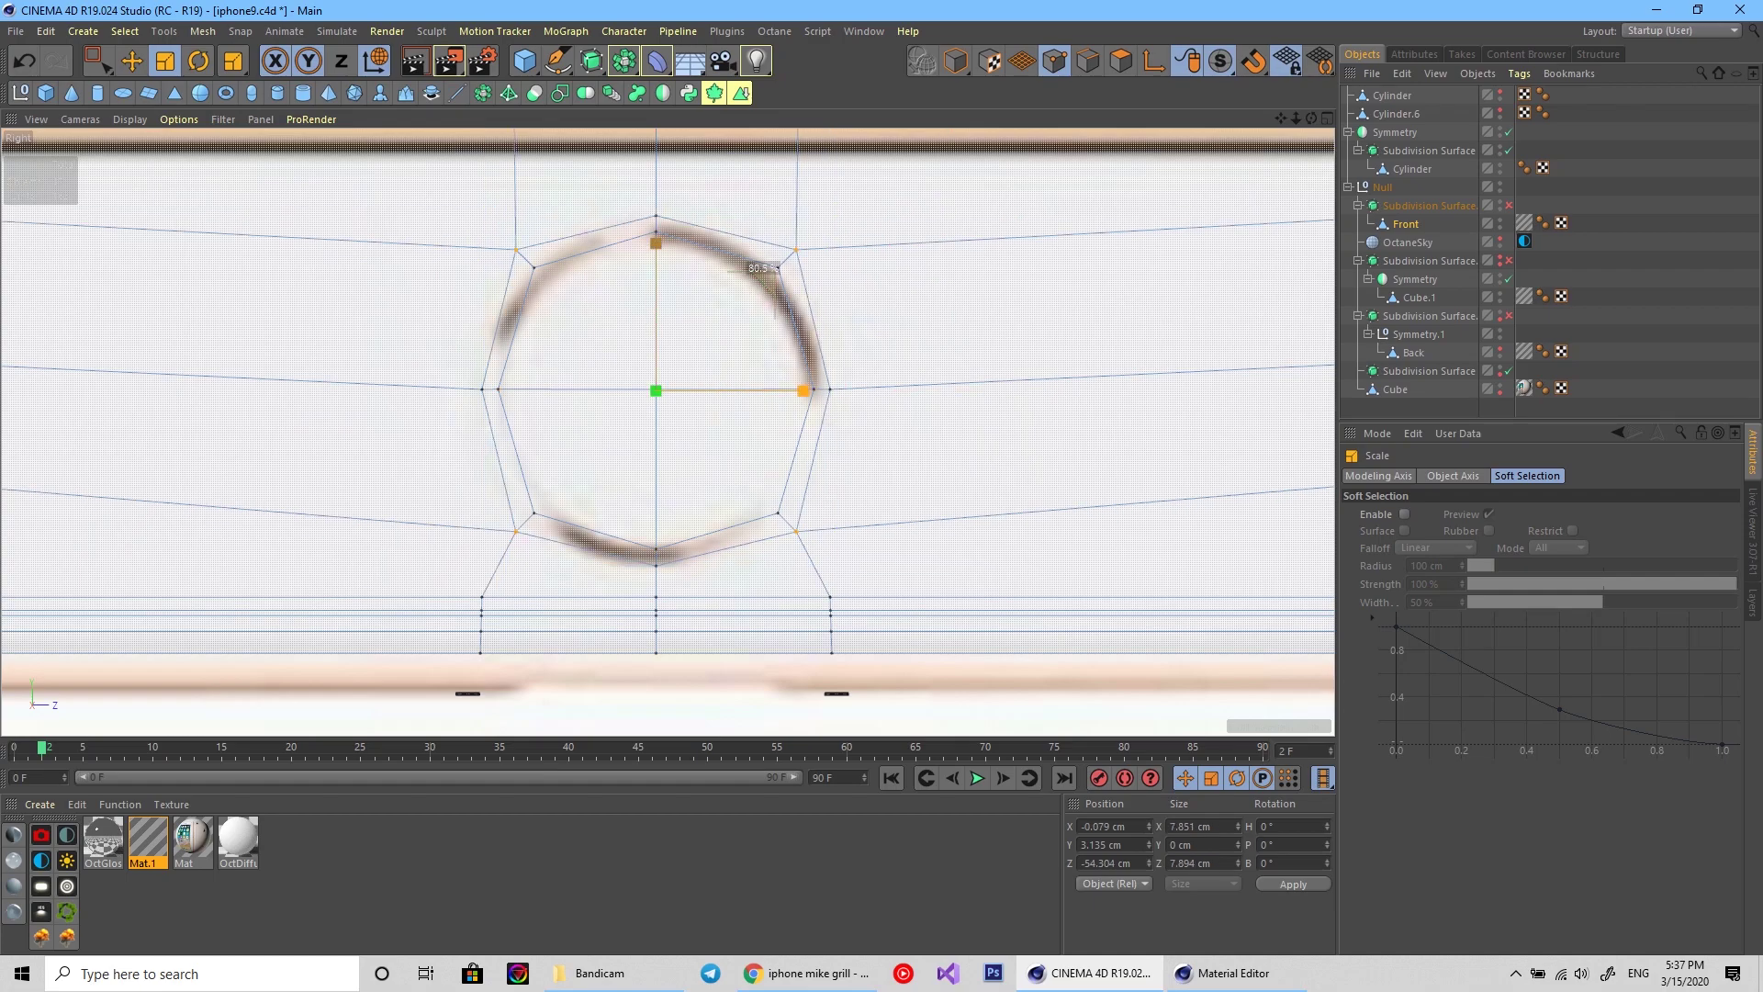
{"action": "left_click_drag", "start_coordinate": [776, 269], "coordinate": [753, 284]}
{"action": "scroll", "coordinate": [770, 386], "scroll_direction": "down", "scroll_amount": 3}
Add supporting edge loops around the home-button ring with Loop/Path Cut (K~L).
{"action": "key", "text": "k"}
{"action": "key", "text": "l"}
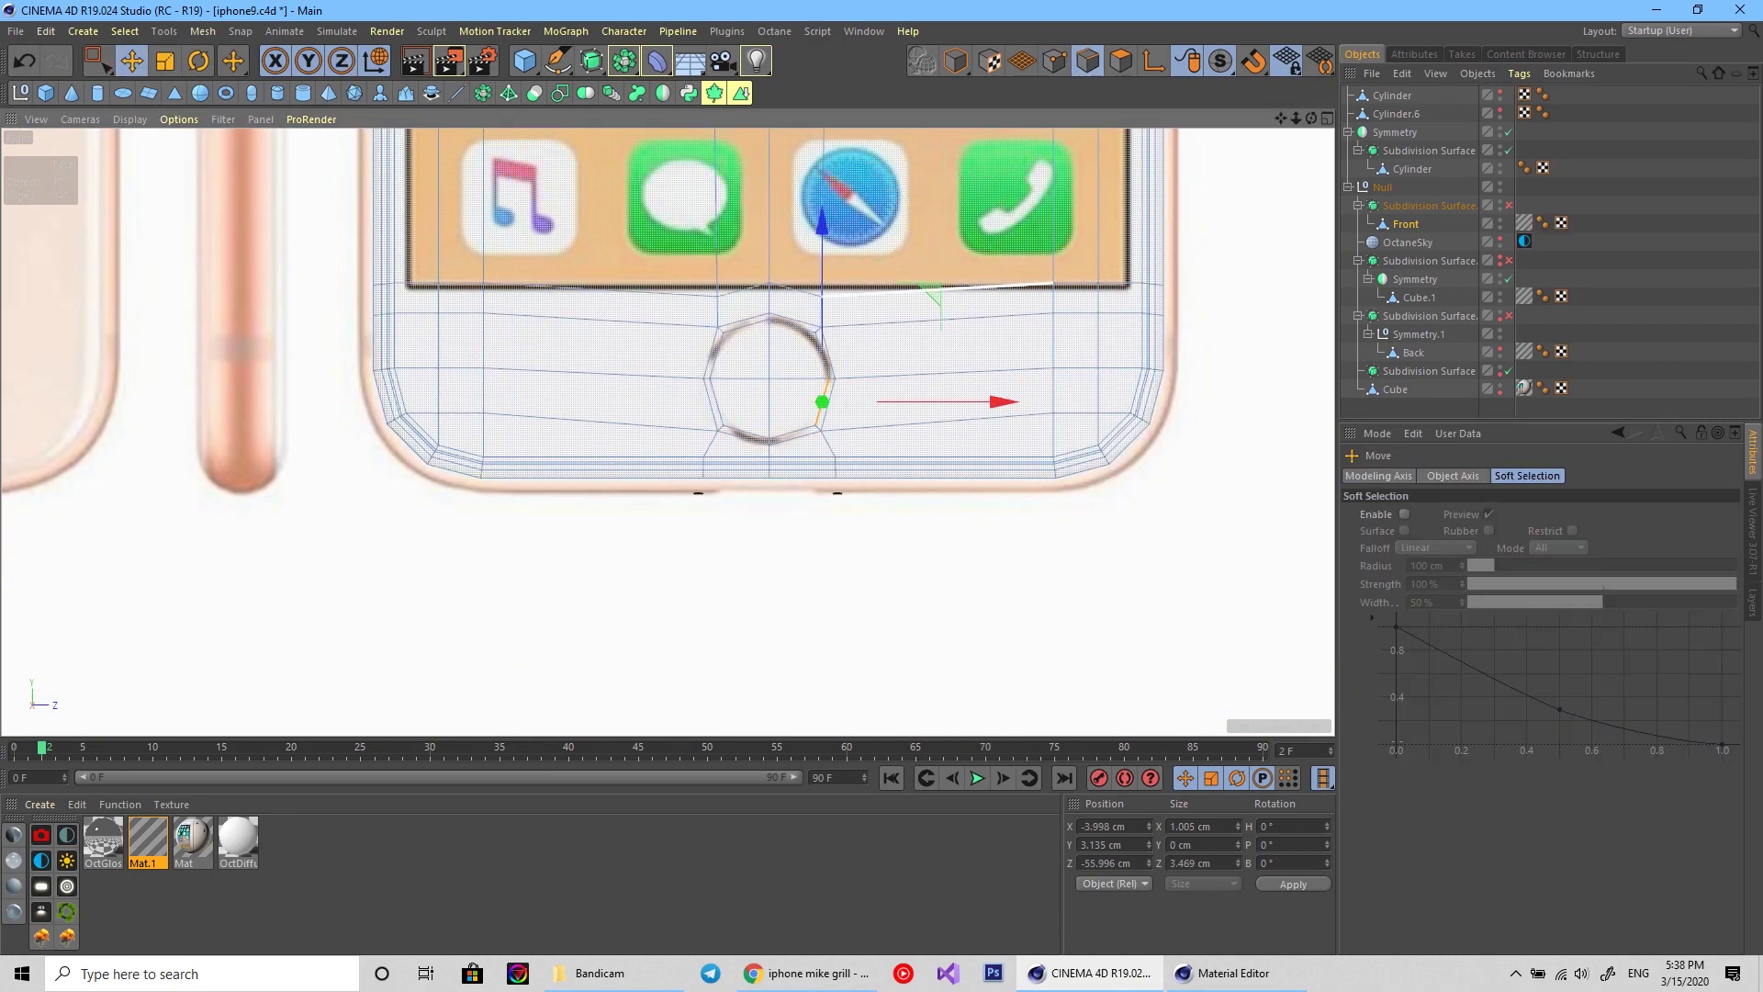
{"action": "scroll", "coordinate": [983, 397], "scroll_direction": "up", "scroll_amount": 2}
{"action": "right_click", "coordinate": [983, 396]}
{"action": "left_click", "coordinate": [1098, 668]}
{"action": "scroll", "coordinate": [787, 405], "scroll_direction": "down", "scroll_amount": 3}
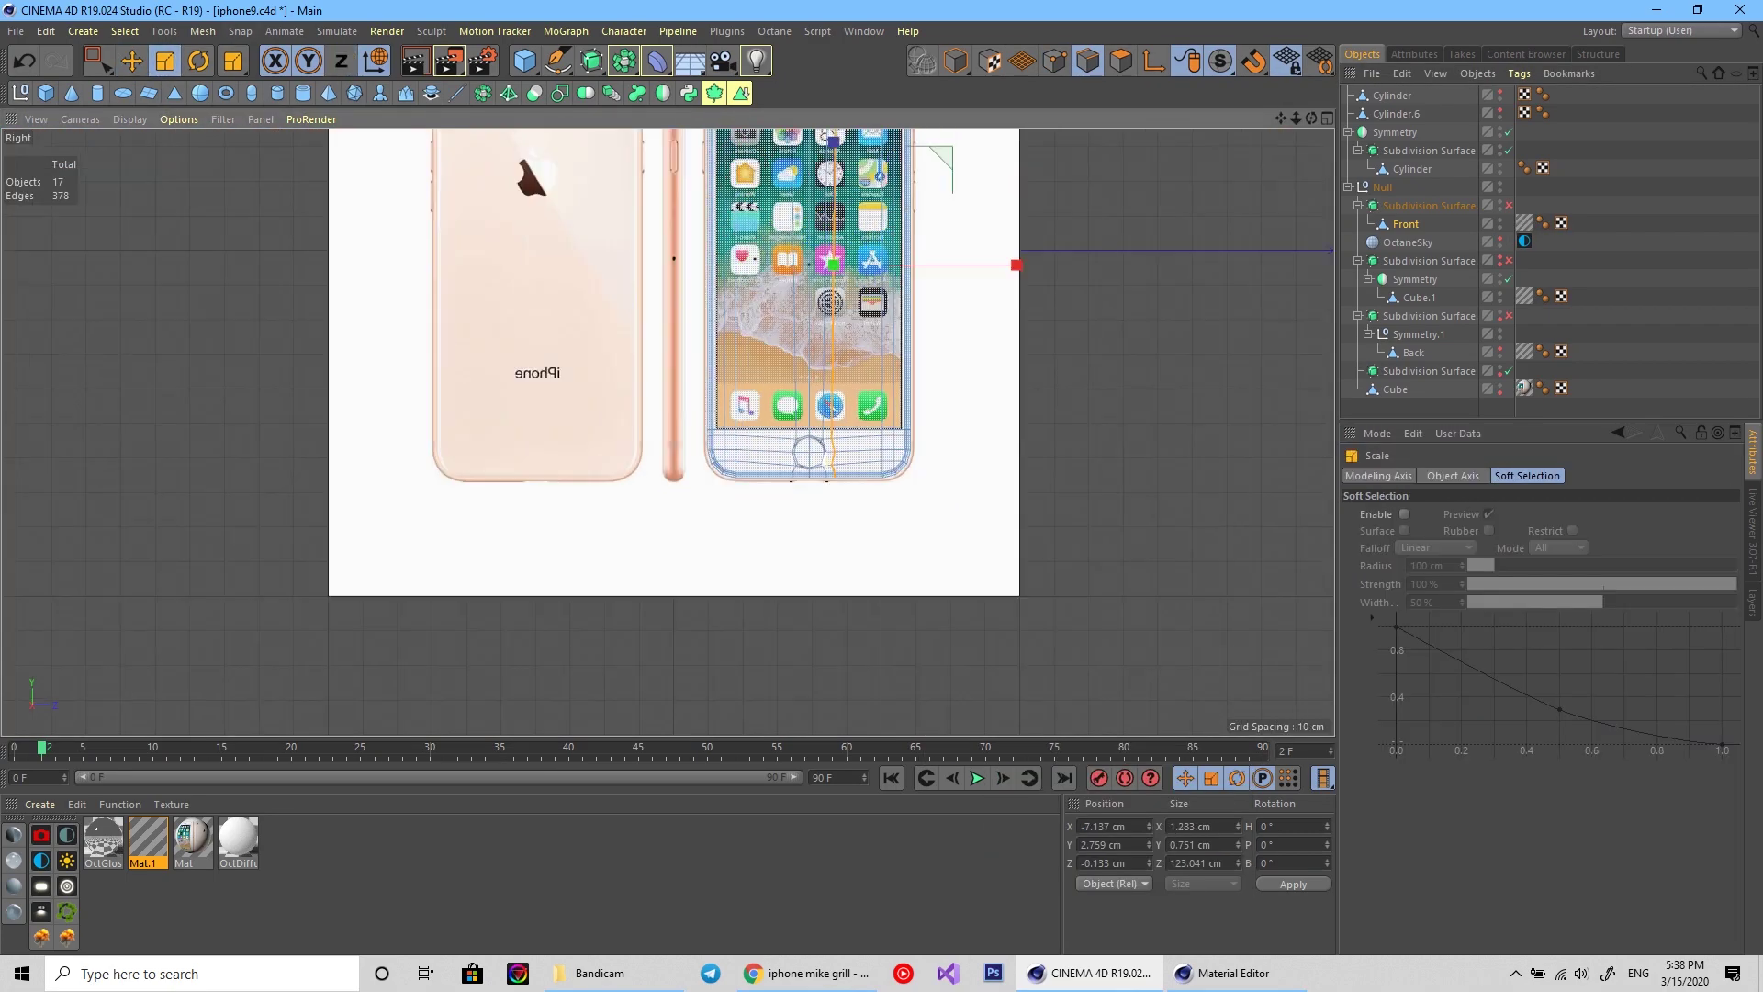
{"action": "scroll", "coordinate": [786, 404], "scroll_direction": "up", "scroll_amount": 3}
{"action": "right_click", "coordinate": [787, 404]}
{"action": "left_click", "coordinate": [901, 677]}
Shrink the home-button ring with Scale to fit the button outline.
{"action": "key", "text": "t"}
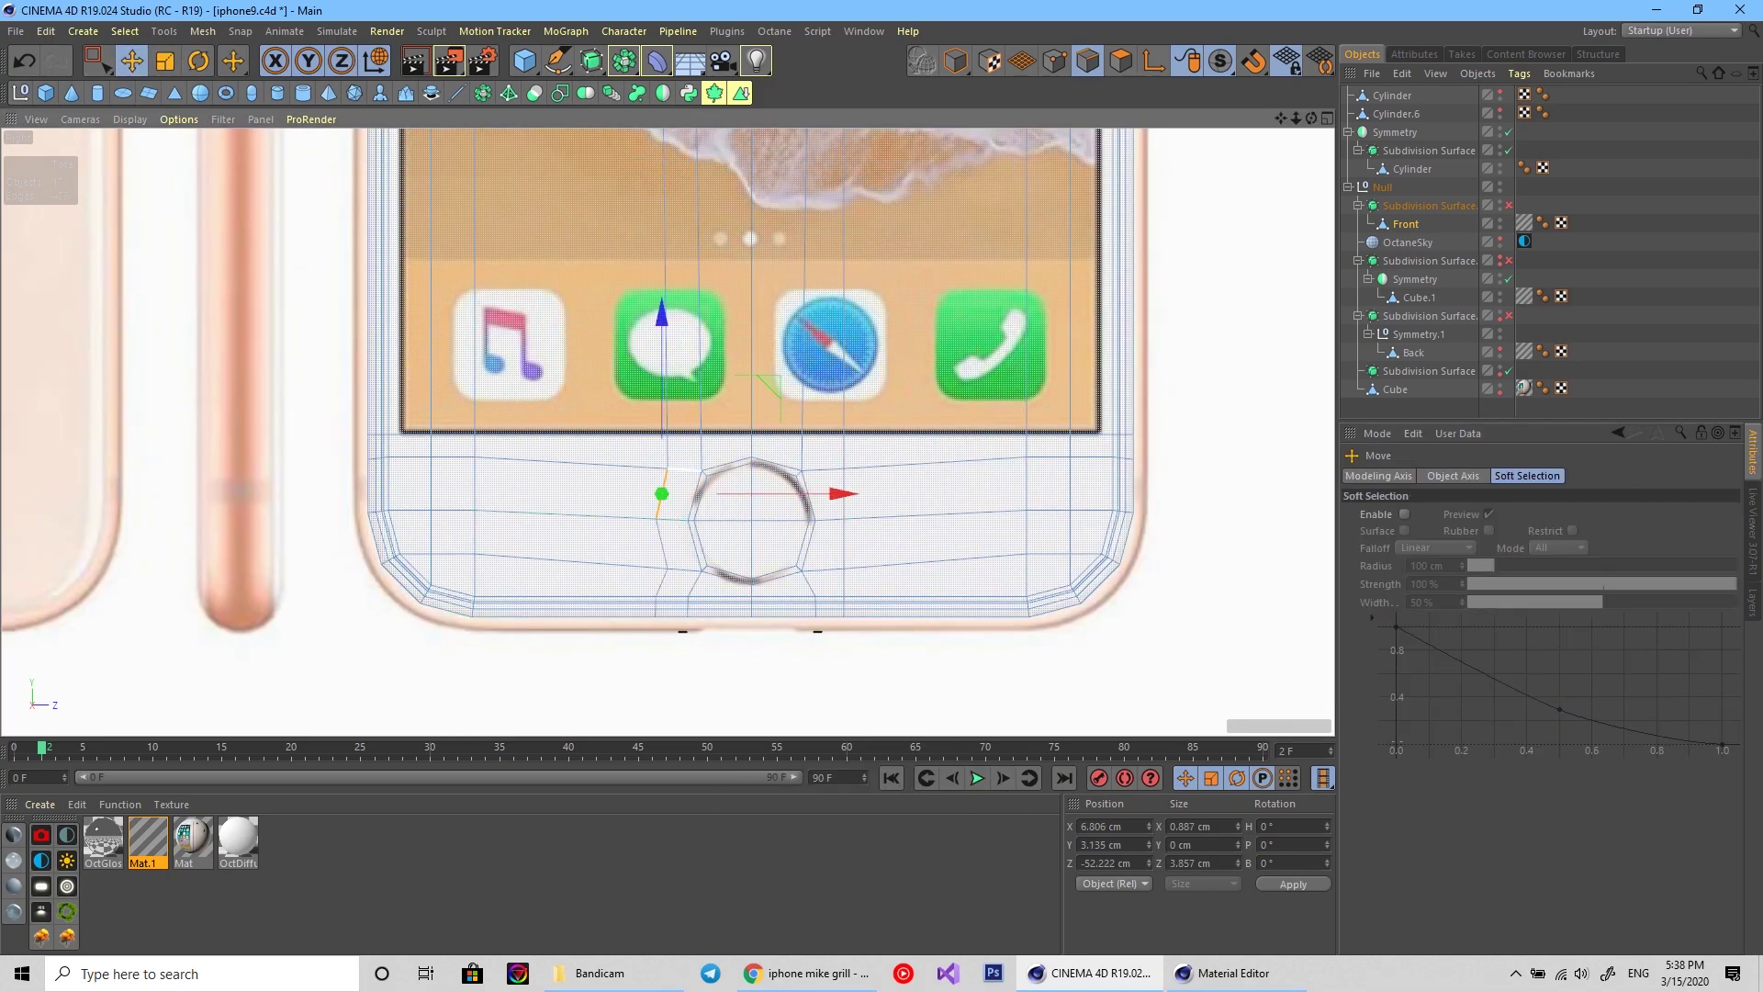
{"action": "scroll", "coordinate": [961, 473], "scroll_direction": "down", "scroll_amount": 3}
{"action": "scroll", "coordinate": [960, 472], "scroll_direction": "up", "scroll_amount": 6}
{"action": "scroll", "coordinate": [961, 473], "scroll_direction": "down", "scroll_amount": 2}
{"action": "key", "text": "e"}
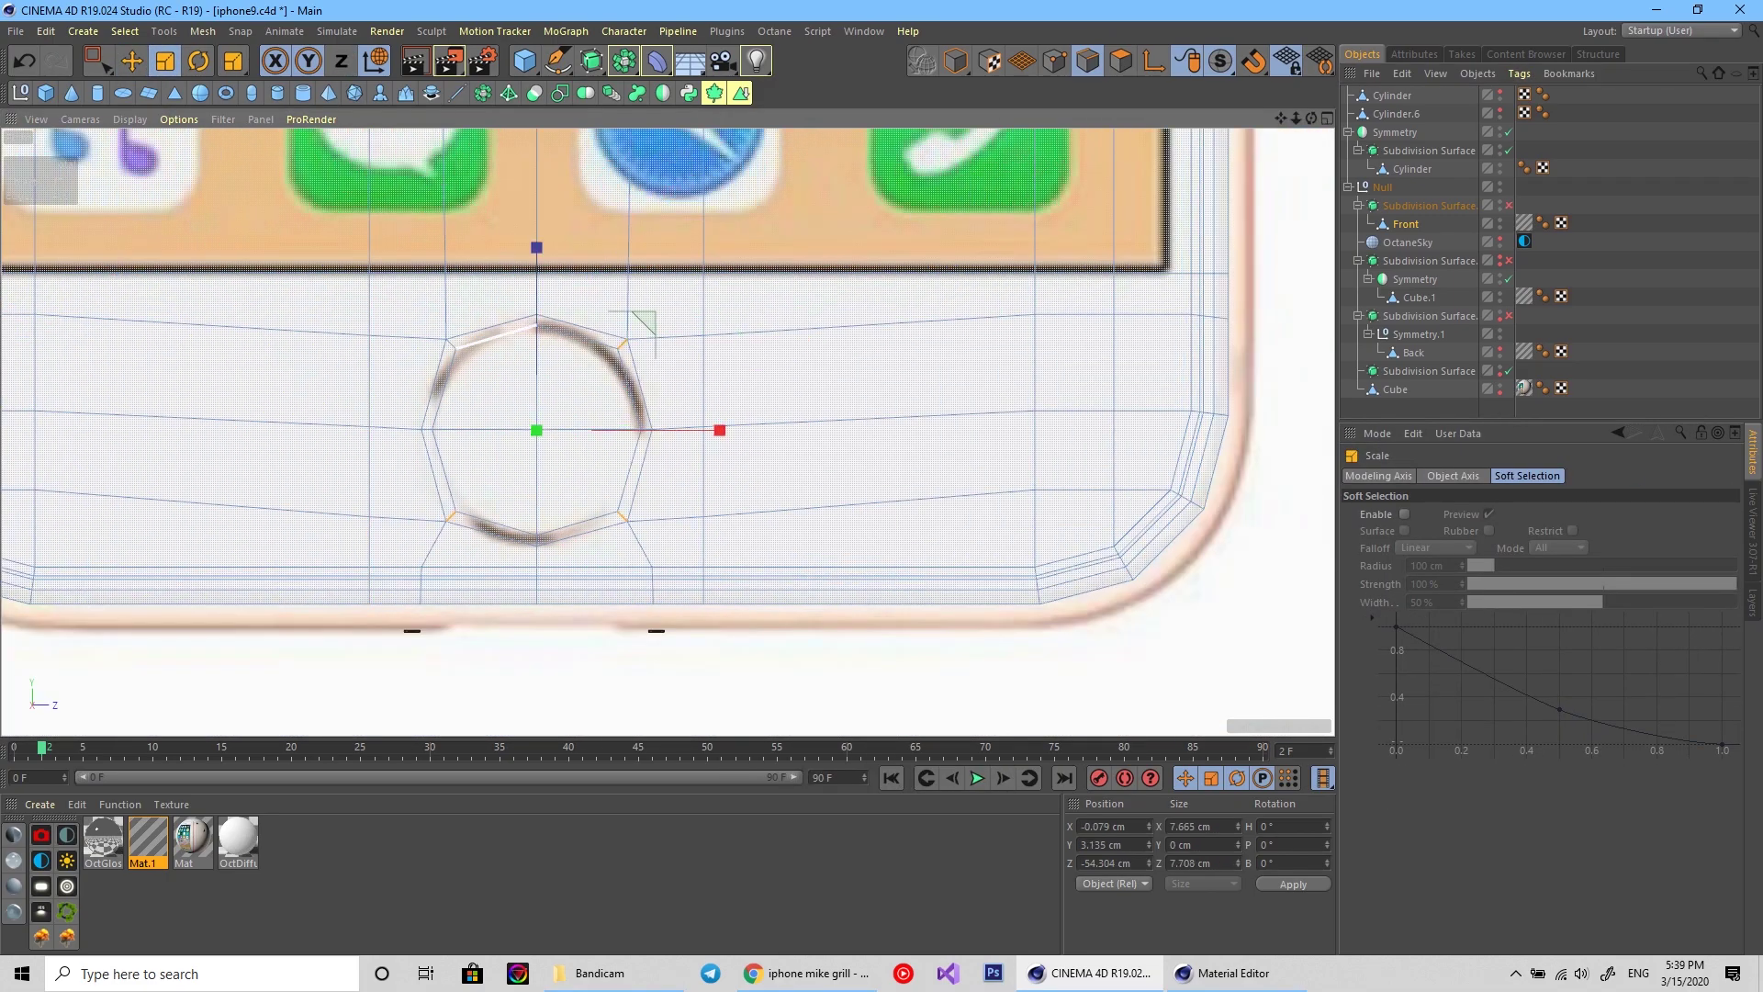
{"action": "scroll", "coordinate": [671, 292], "scroll_direction": "up", "scroll_amount": 2}
{"action": "scroll", "coordinate": [670, 292], "scroll_direction": "up", "scroll_amount": 2}
{"action": "key", "text": "t"}
{"action": "left_click_drag", "start_coordinate": [668, 292], "coordinate": [666, 294]}
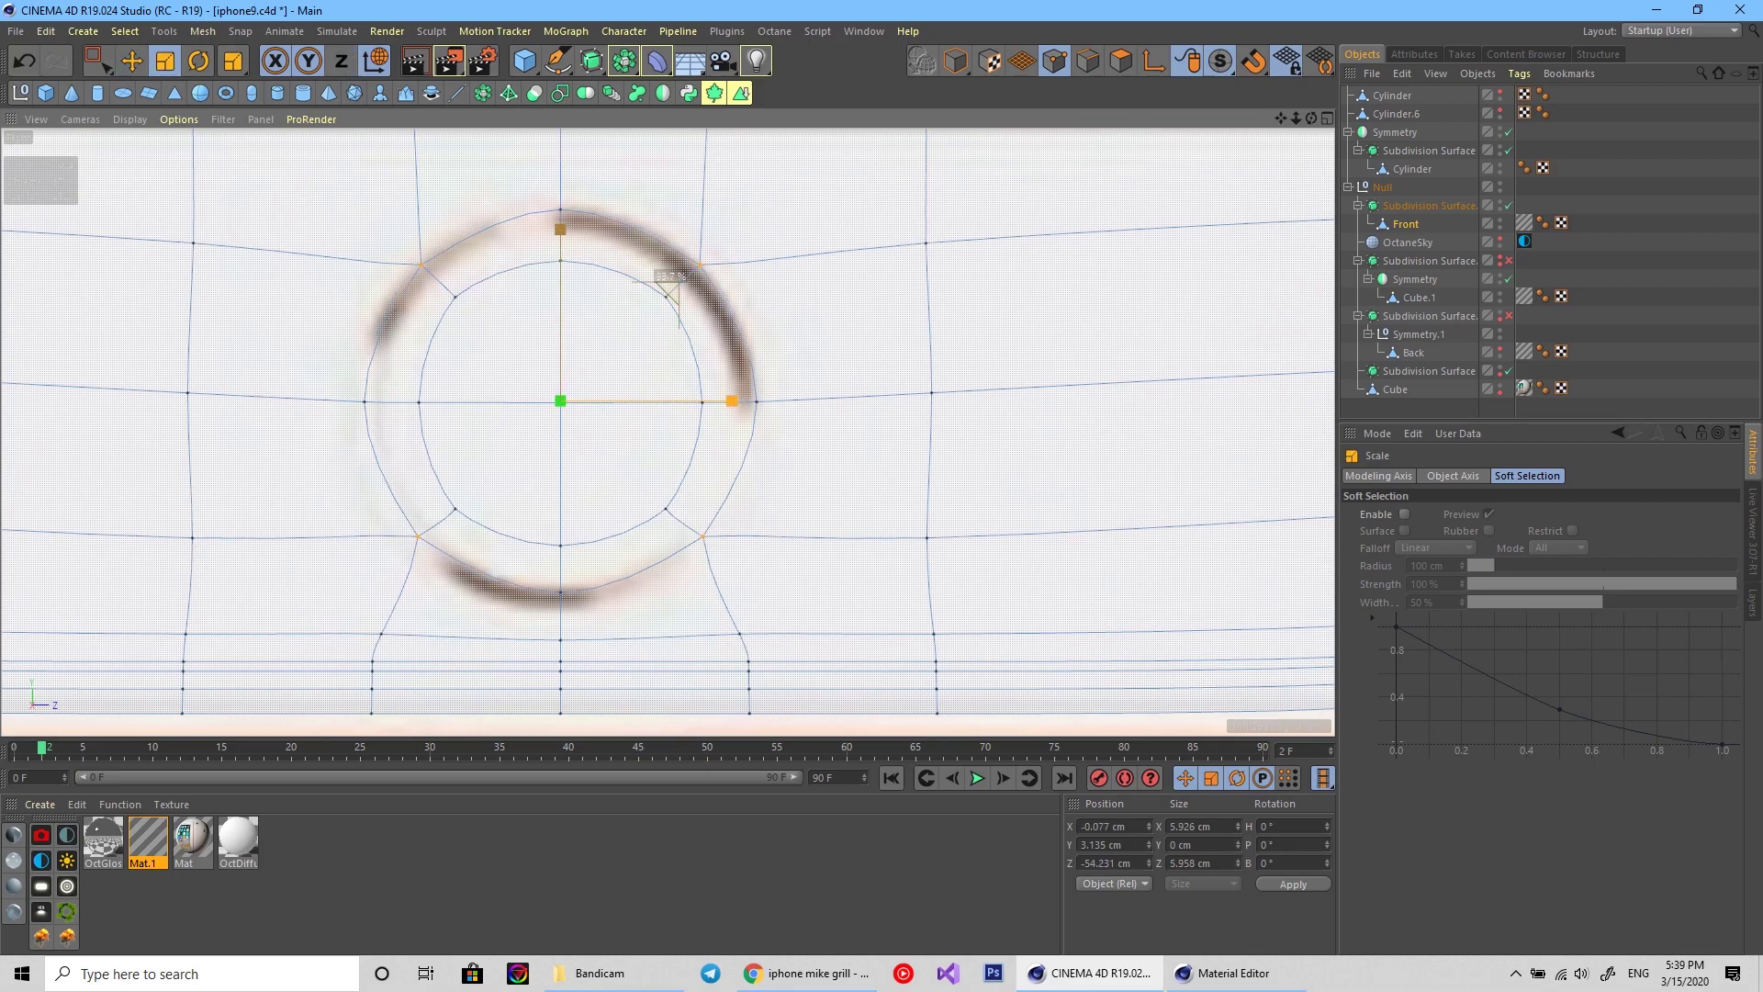
{"action": "scroll", "coordinate": [668, 292], "scroll_direction": "down", "scroll_amount": 3}
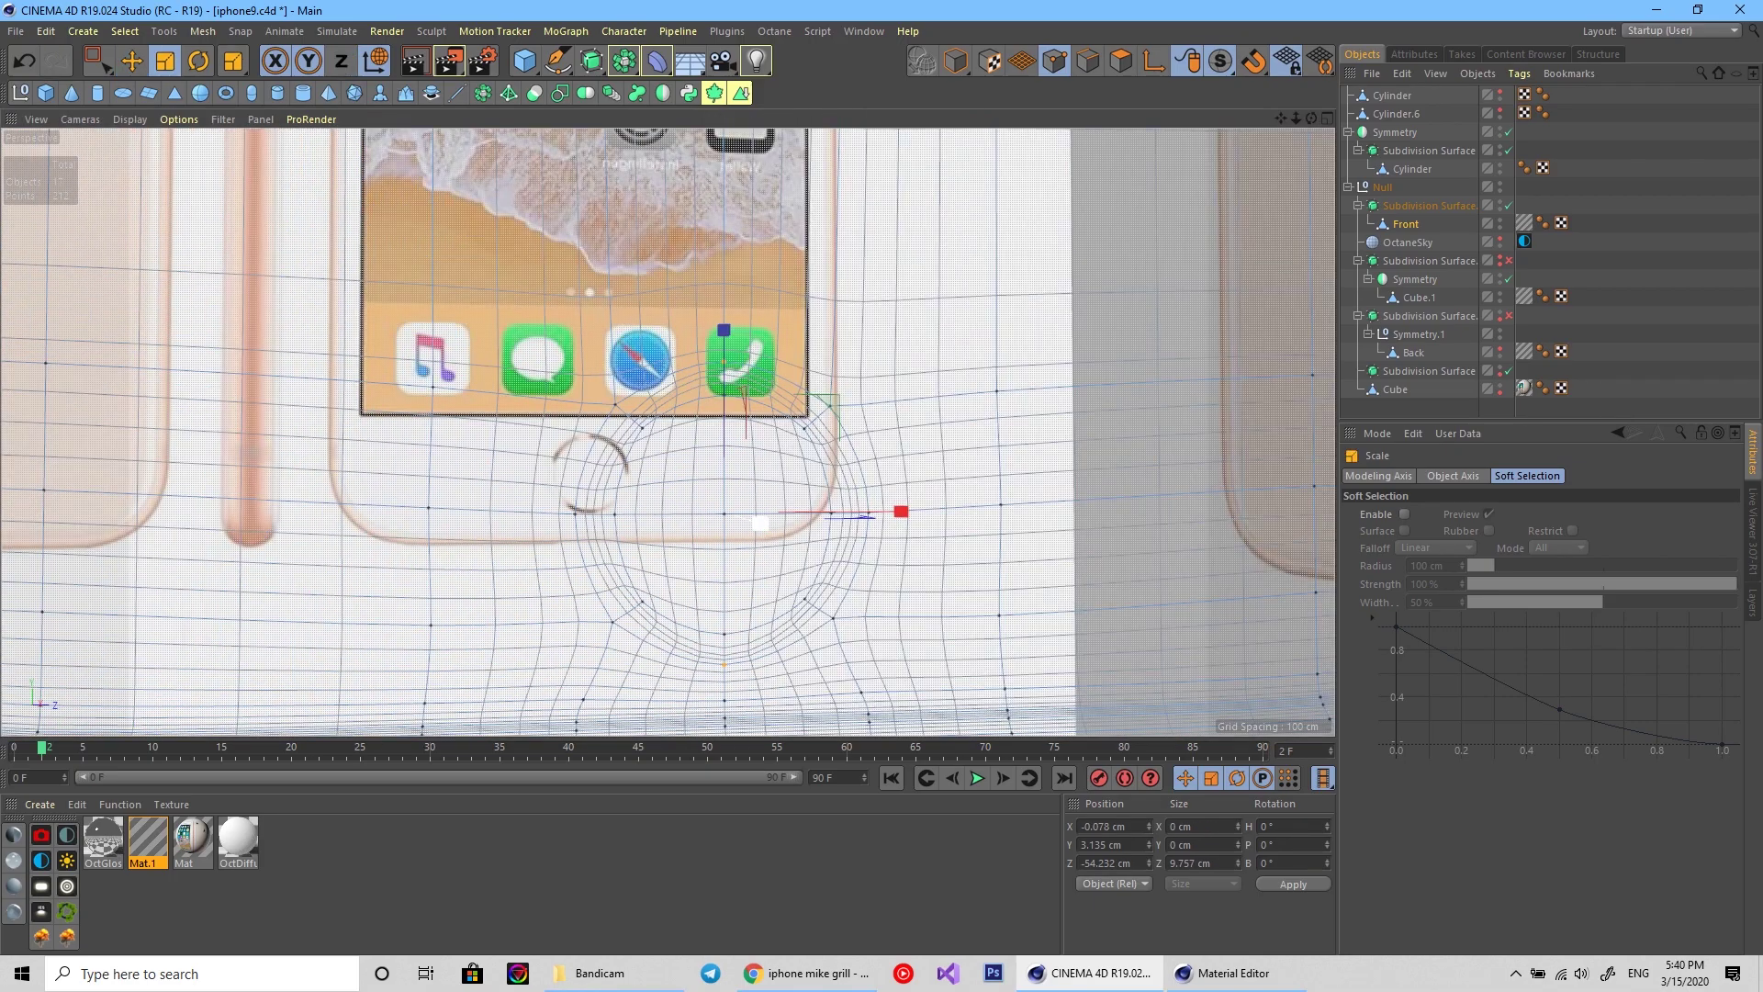
Stretch the ring to match the round button outline, then return to perspective view.
{"action": "middle_click", "coordinate": [659, 424]}
{"action": "scroll", "coordinate": [652, 431], "scroll_direction": "down", "scroll_amount": 3}
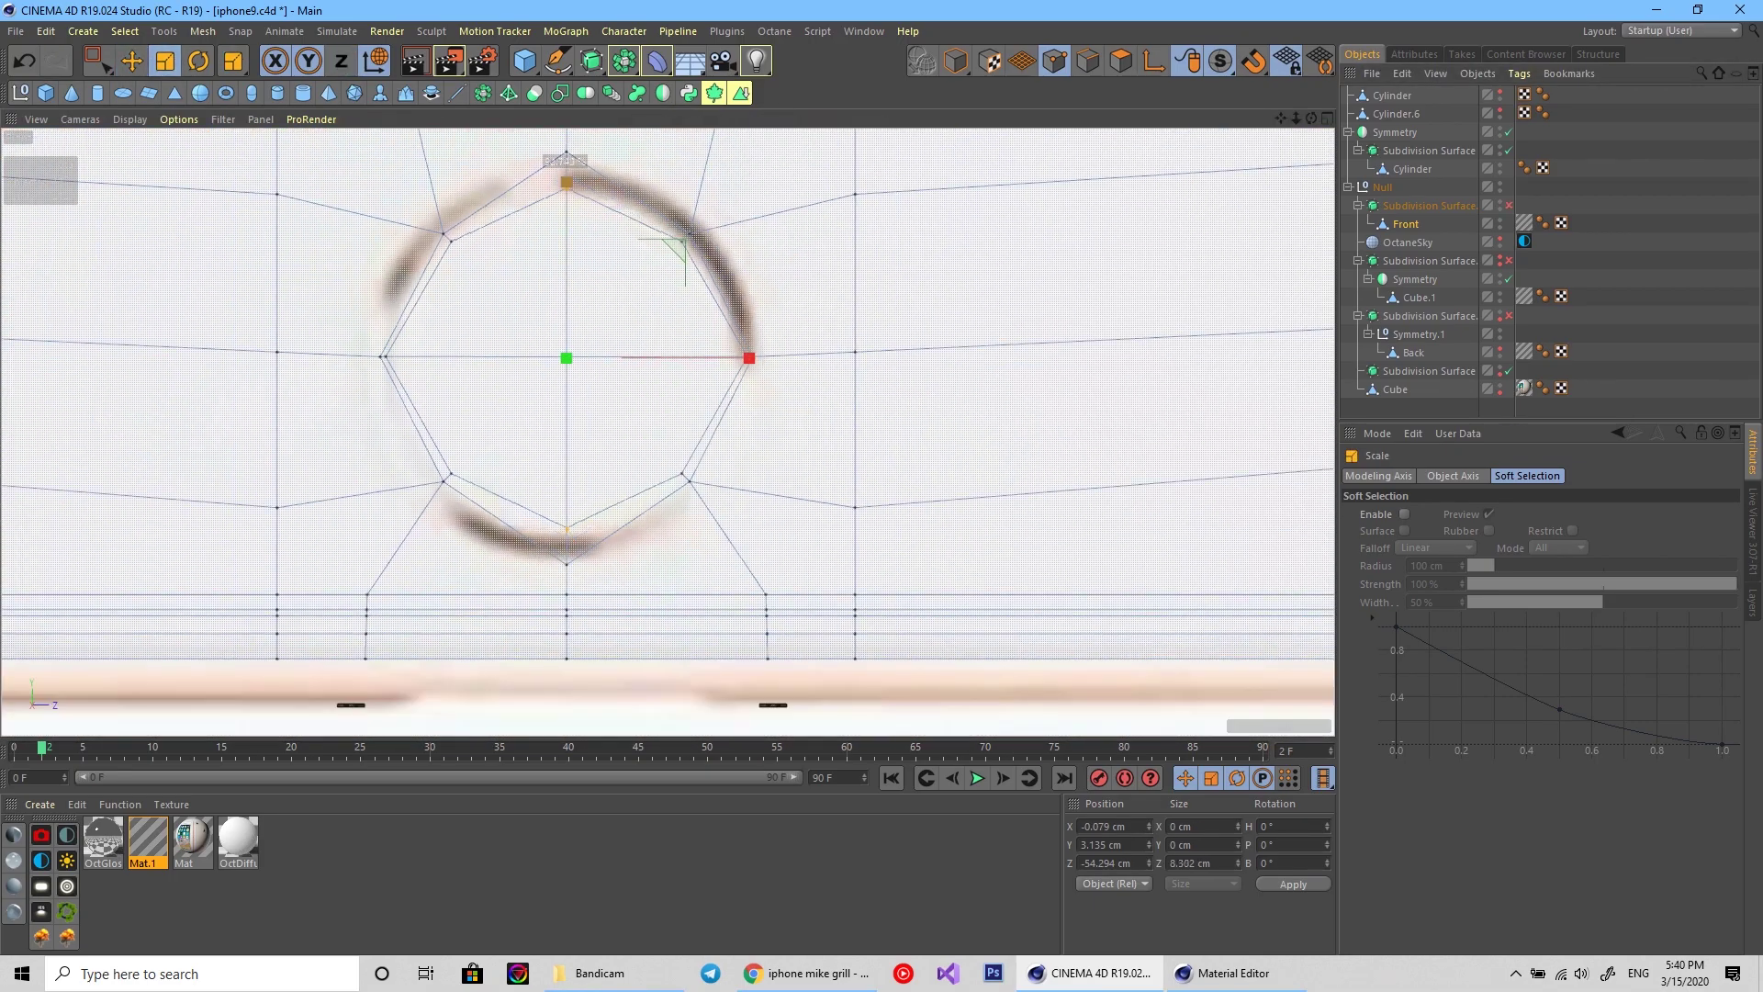
{"action": "scroll", "coordinate": [684, 240], "scroll_direction": "up", "scroll_amount": 2}
{"action": "middle_click_drag", "start_coordinate": [748, 295], "coordinate": [973, 285], "text": "alt"}
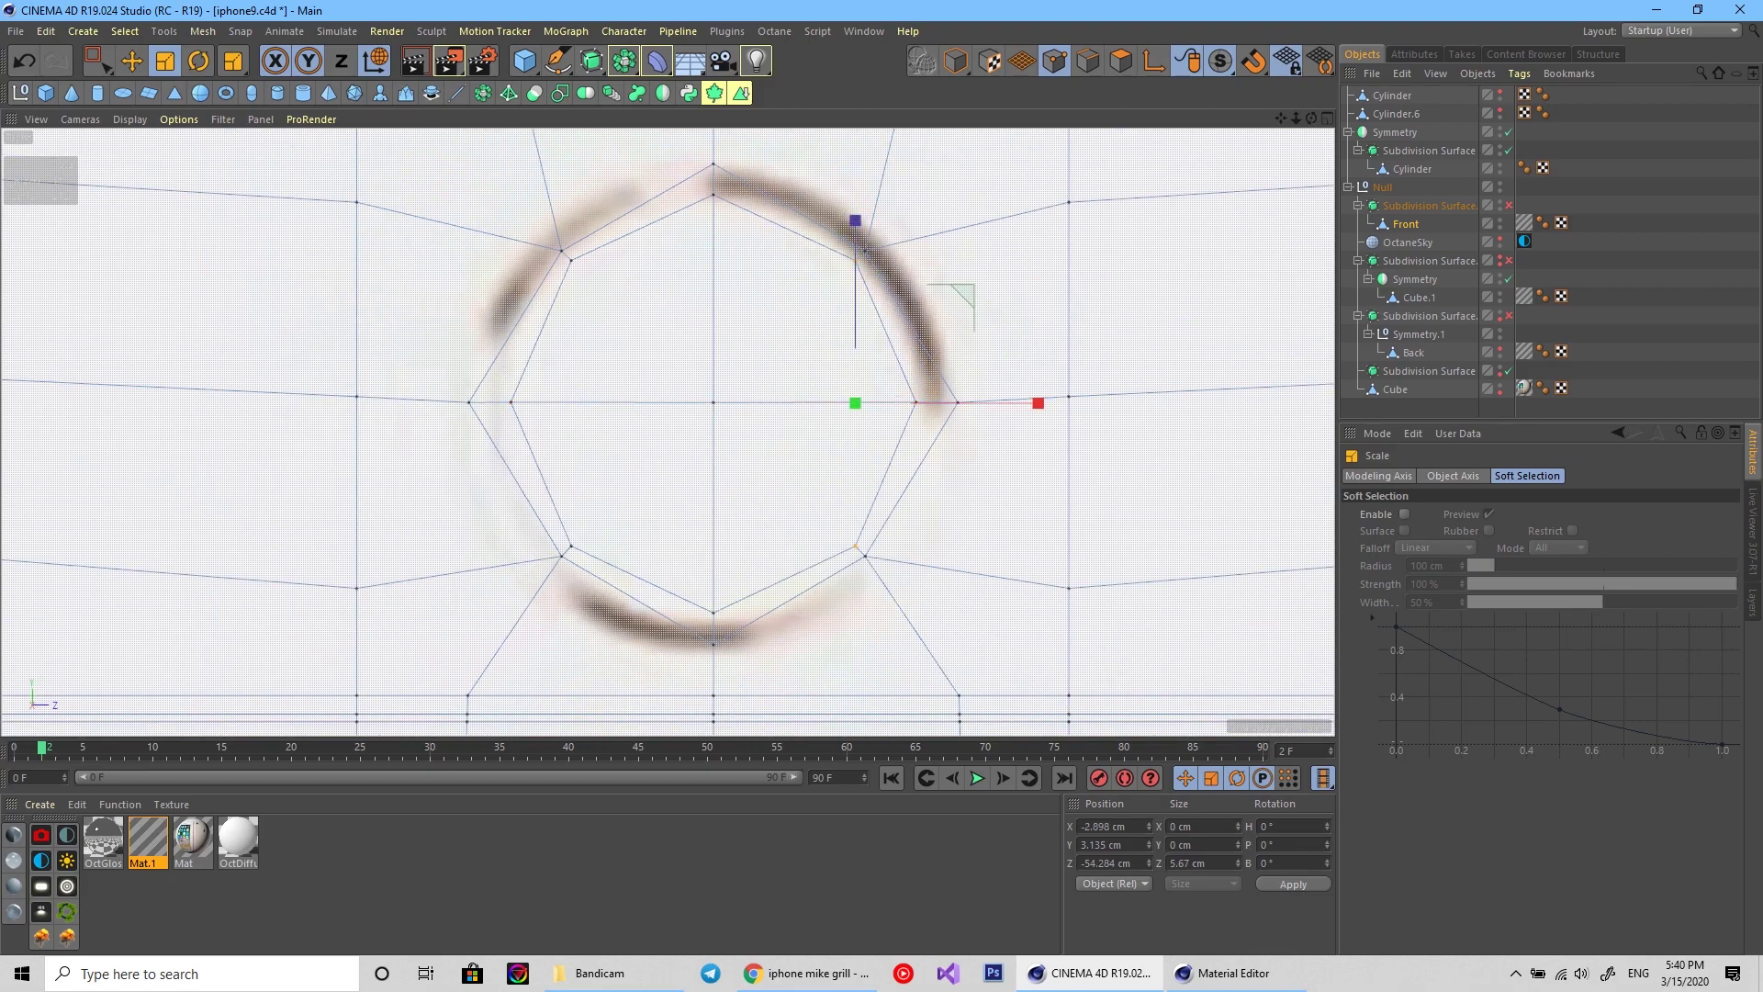
{"action": "key", "text": "e"}
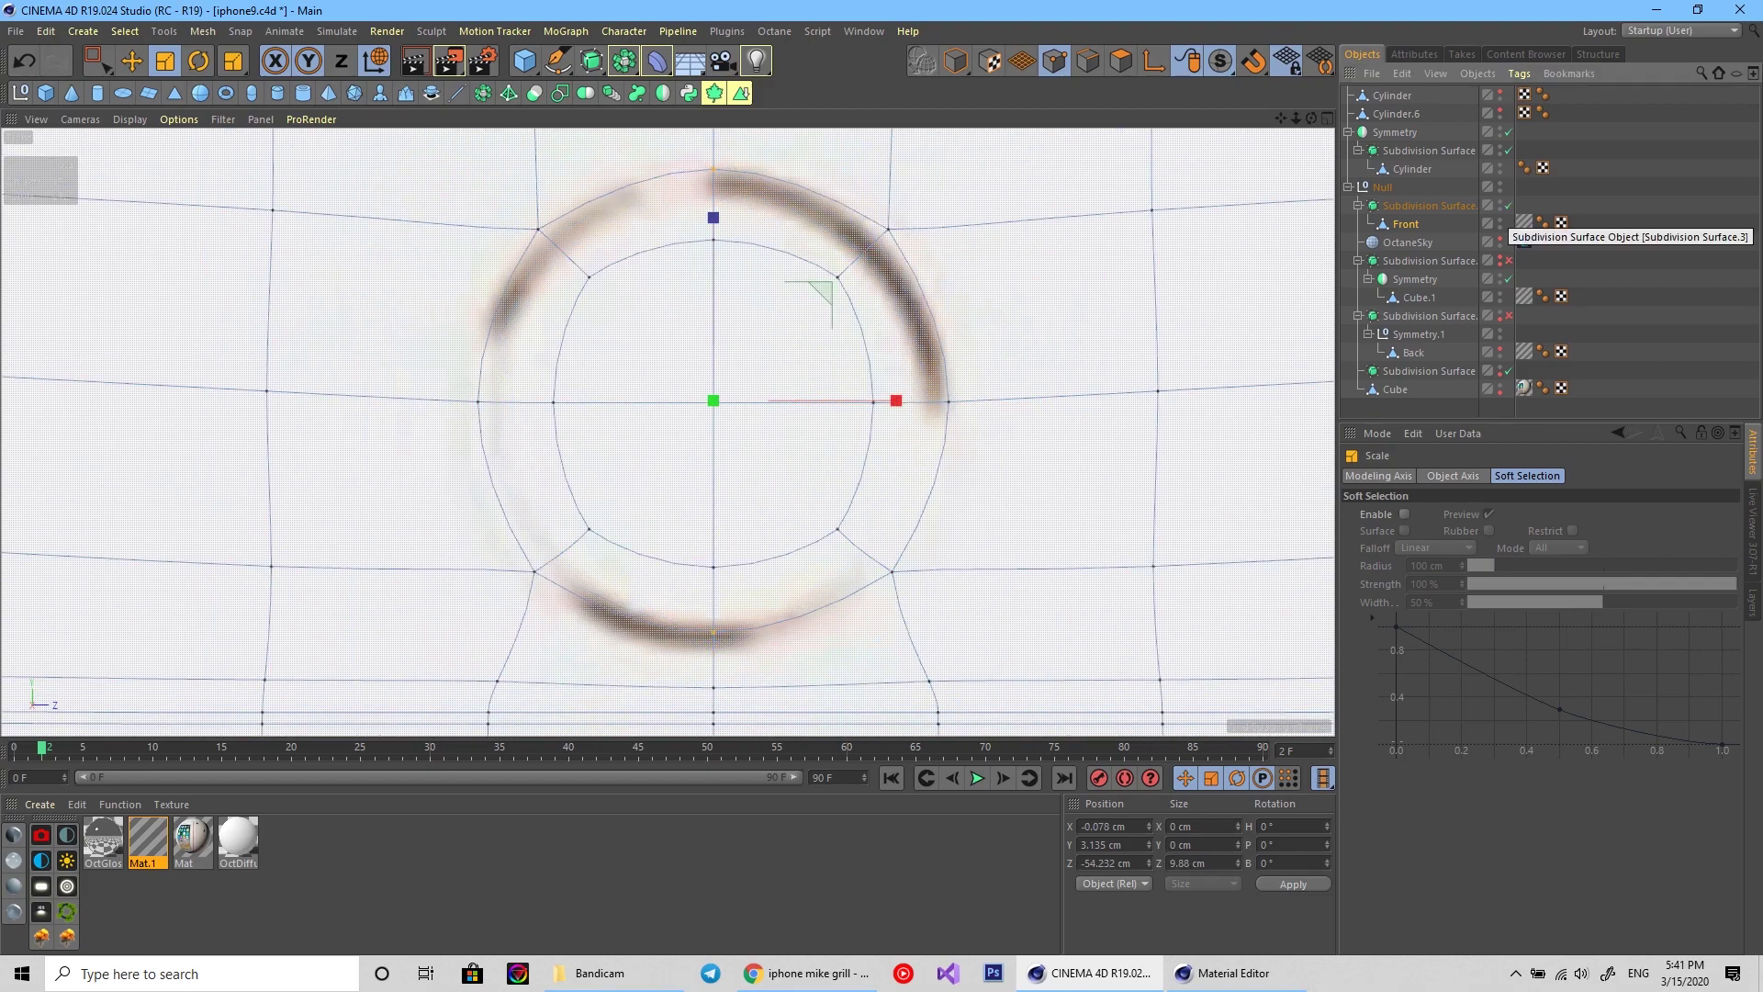
{"action": "key", "text": "F1"}
{"action": "scroll", "coordinate": [679, 431], "scroll_direction": "up", "scroll_amount": 3}
{"action": "scroll", "coordinate": [680, 432], "scroll_direction": "up", "scroll_amount": 2}
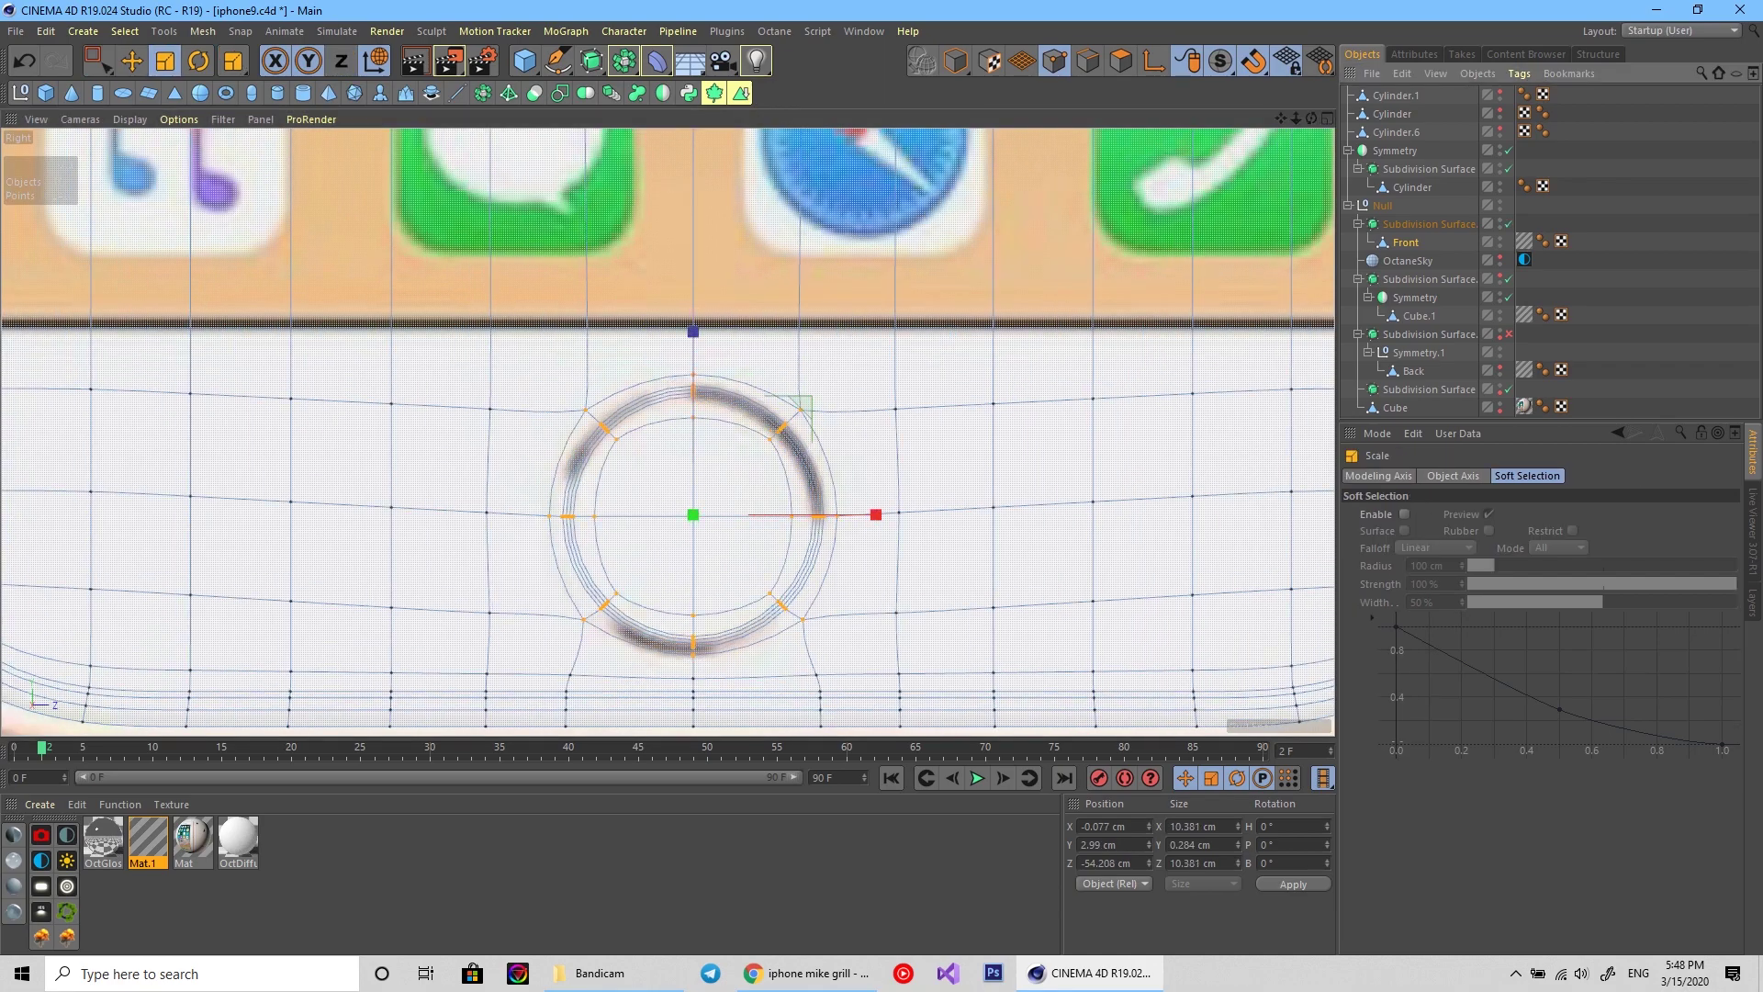
{"action": "scroll", "coordinate": [827, 321], "scroll_direction": "down", "scroll_amount": 3}
Disable subdivision and loop-select the edges around the earpiece slot for scaling.
{"action": "key", "text": "q"}
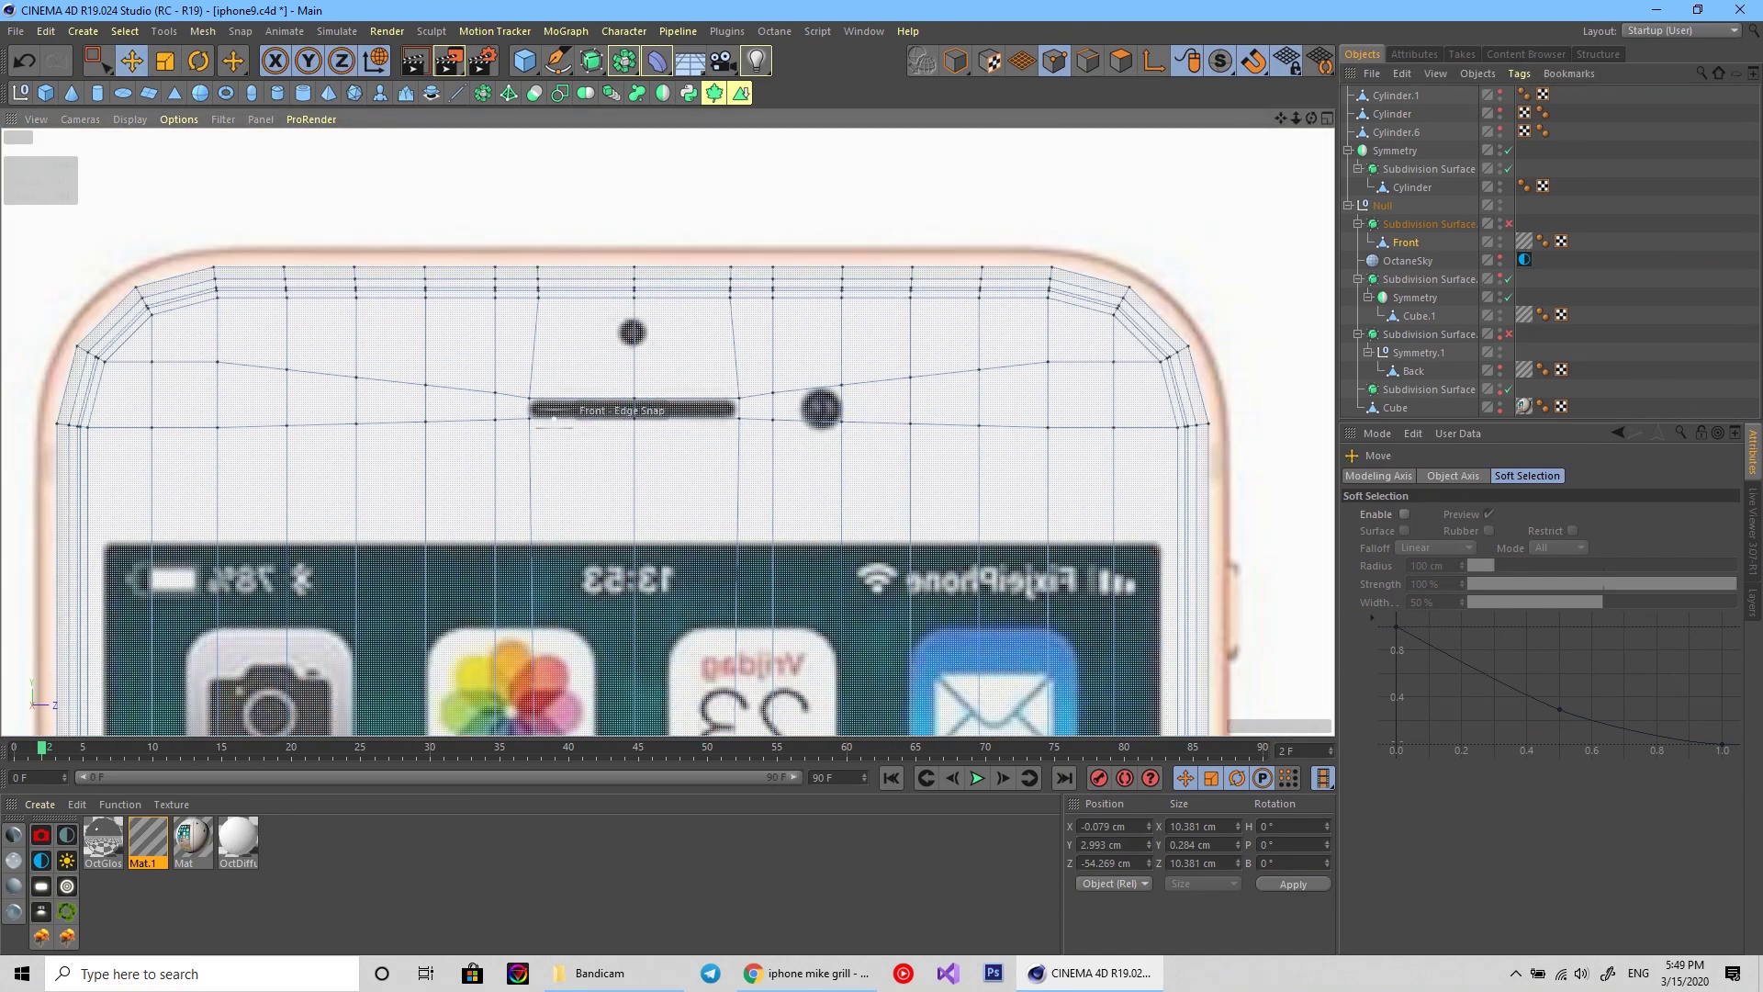
{"action": "key", "text": "e"}
{"action": "left_click", "coordinate": [638, 404]}
{"action": "double_click", "coordinate": [638, 404]}
{"action": "key", "text": "t"}
{"action": "scroll", "coordinate": [730, 413], "scroll_direction": "up", "scroll_amount": 2}
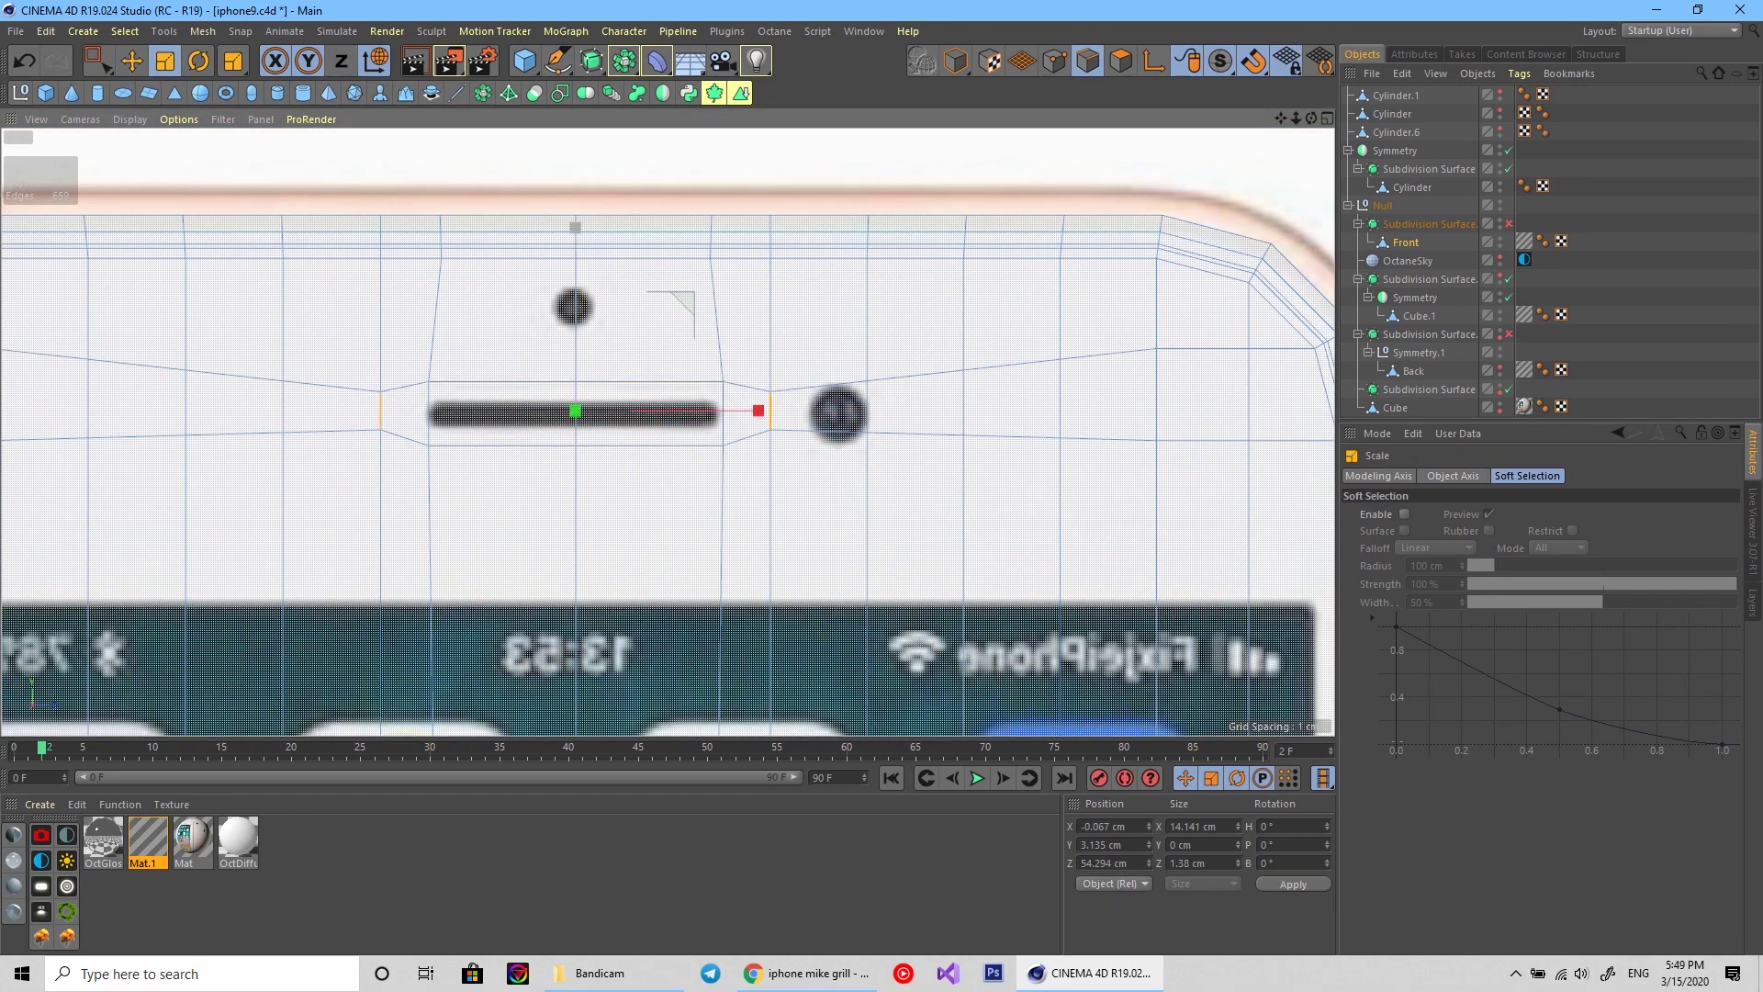
{"action": "scroll", "coordinate": [730, 414], "scroll_direction": "down", "scroll_amount": 1}
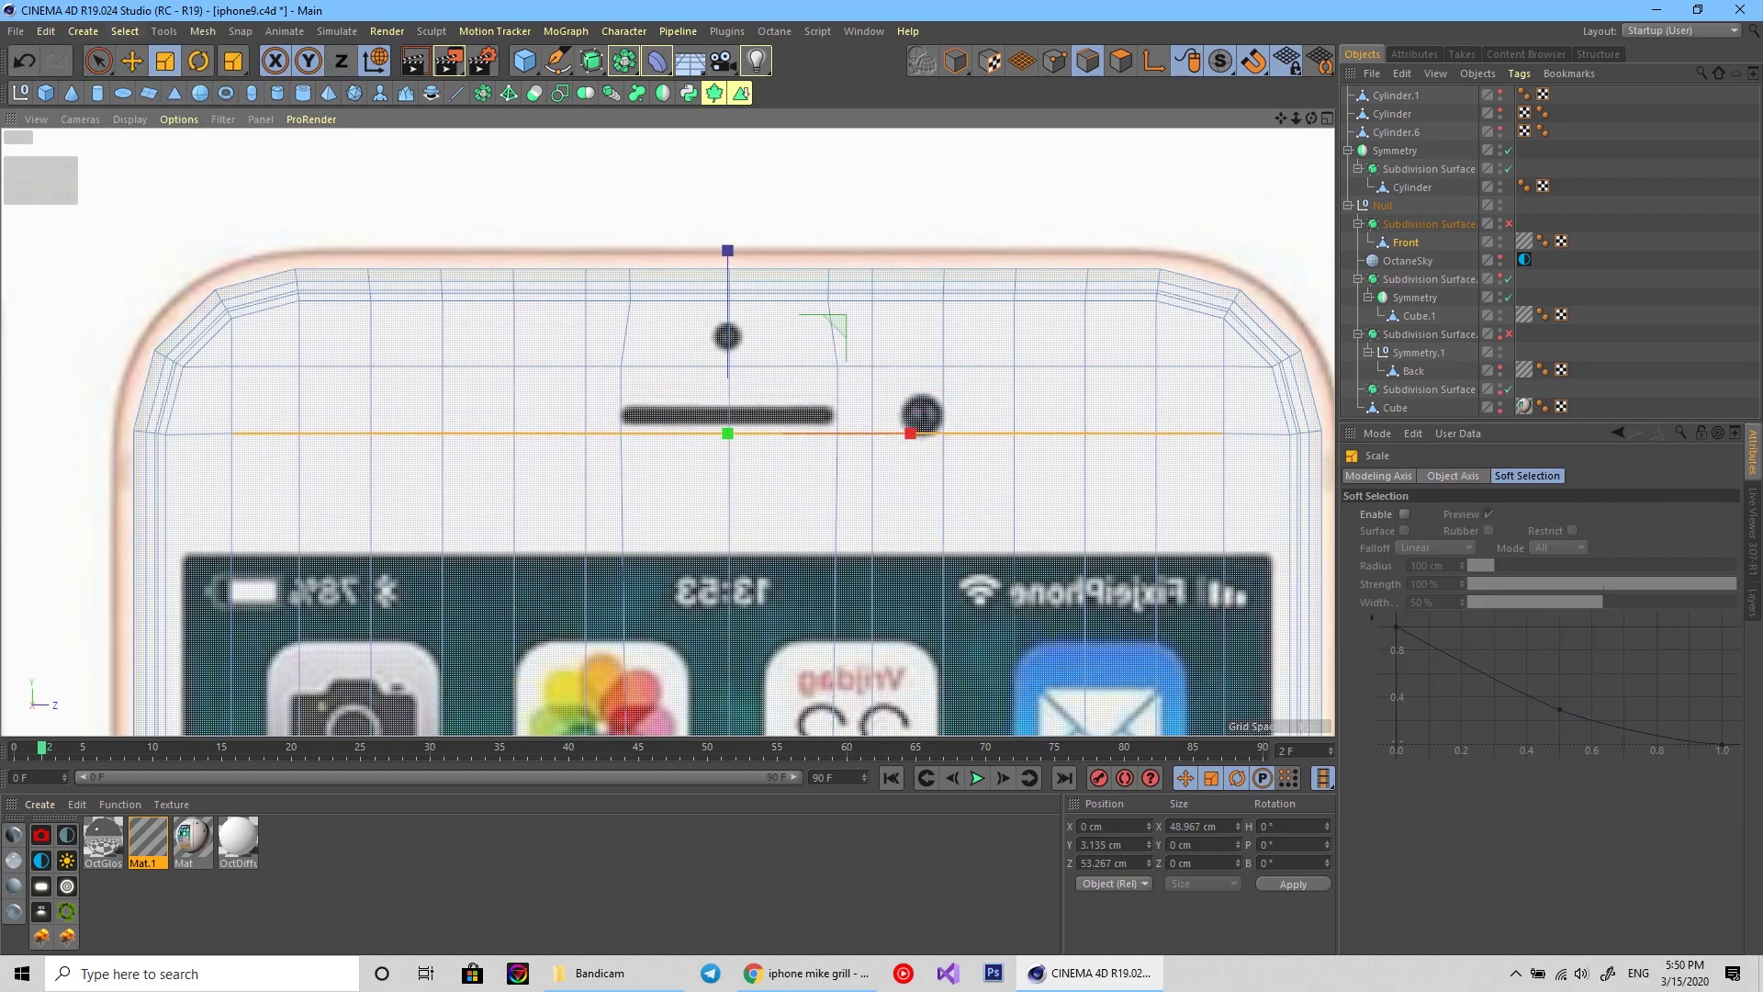
Try Line Cut from the M menu around the earpiece slot, then back out.
{"action": "key", "text": "m"}
{"action": "key", "text": "k"}
{"action": "scroll", "coordinate": [642, 413], "scroll_direction": "up", "scroll_amount": 3}
{"action": "scroll", "coordinate": [643, 413], "scroll_direction": "up", "scroll_amount": 2}
{"action": "key", "text": "m"}
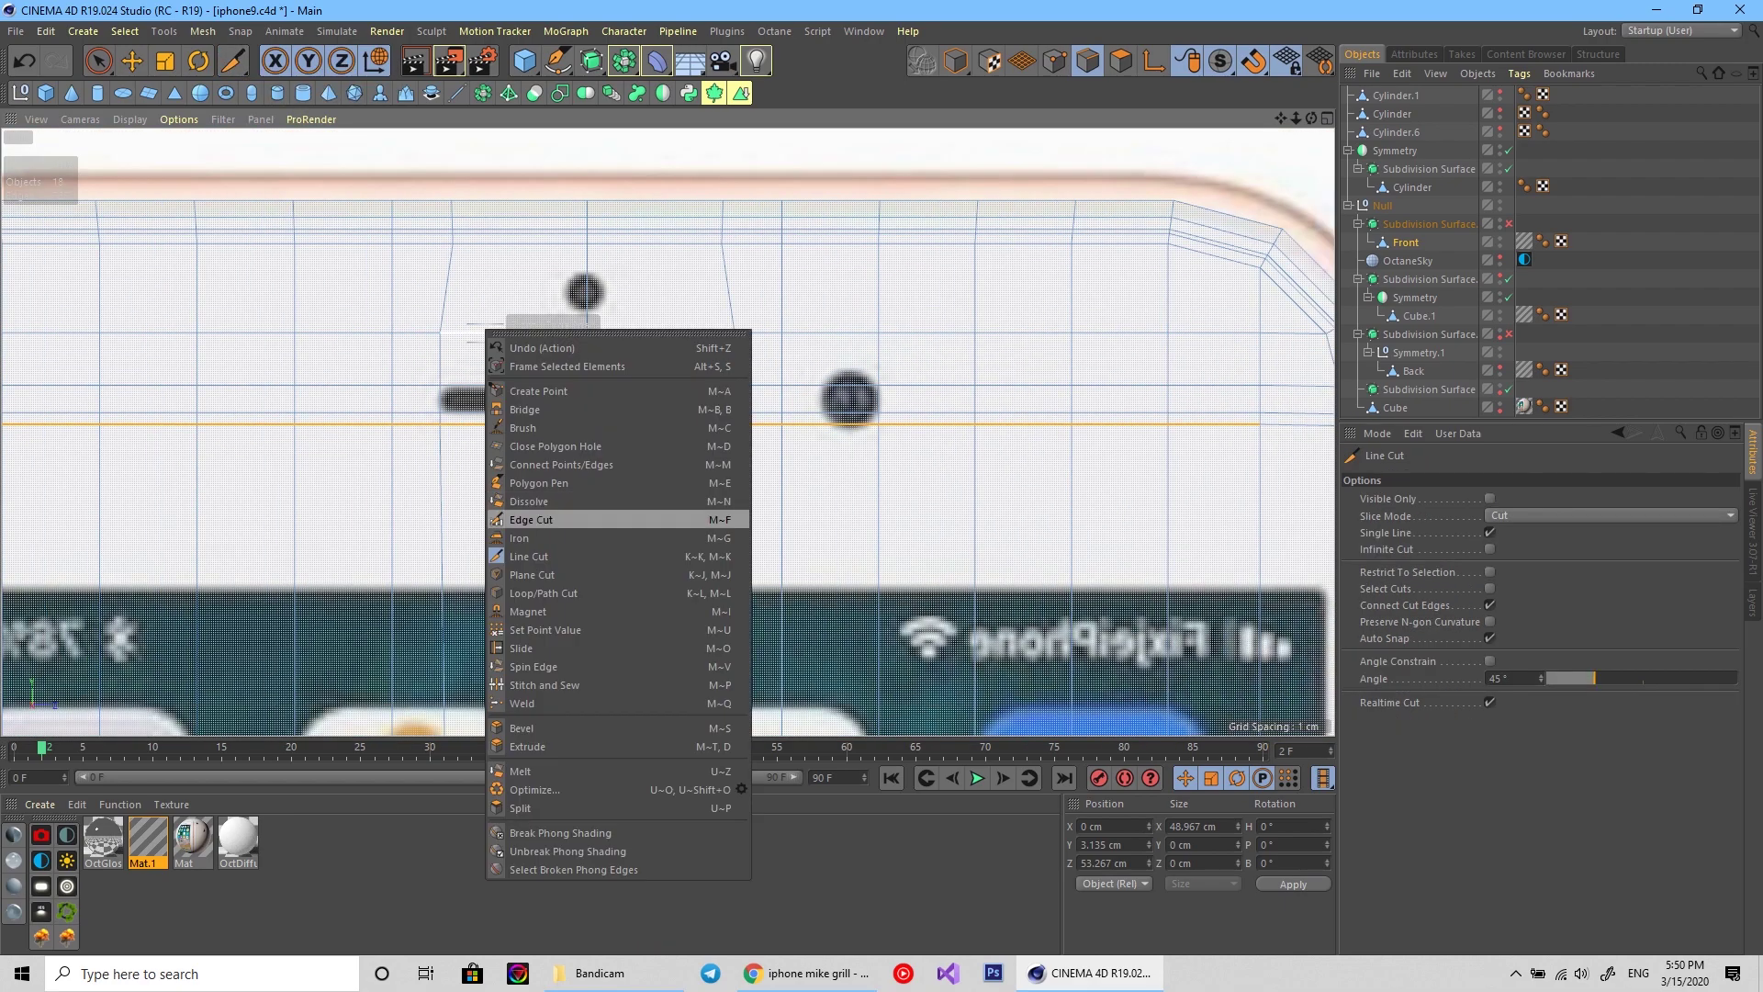
{"action": "scroll", "coordinate": [486, 335], "scroll_direction": "up", "scroll_amount": 1}
{"action": "scroll", "coordinate": [459, 367], "scroll_direction": "up", "scroll_amount": 2}
{"action": "scroll", "coordinate": [432, 395], "scroll_direction": "up", "scroll_amount": 2}
{"action": "key", "text": "m"}
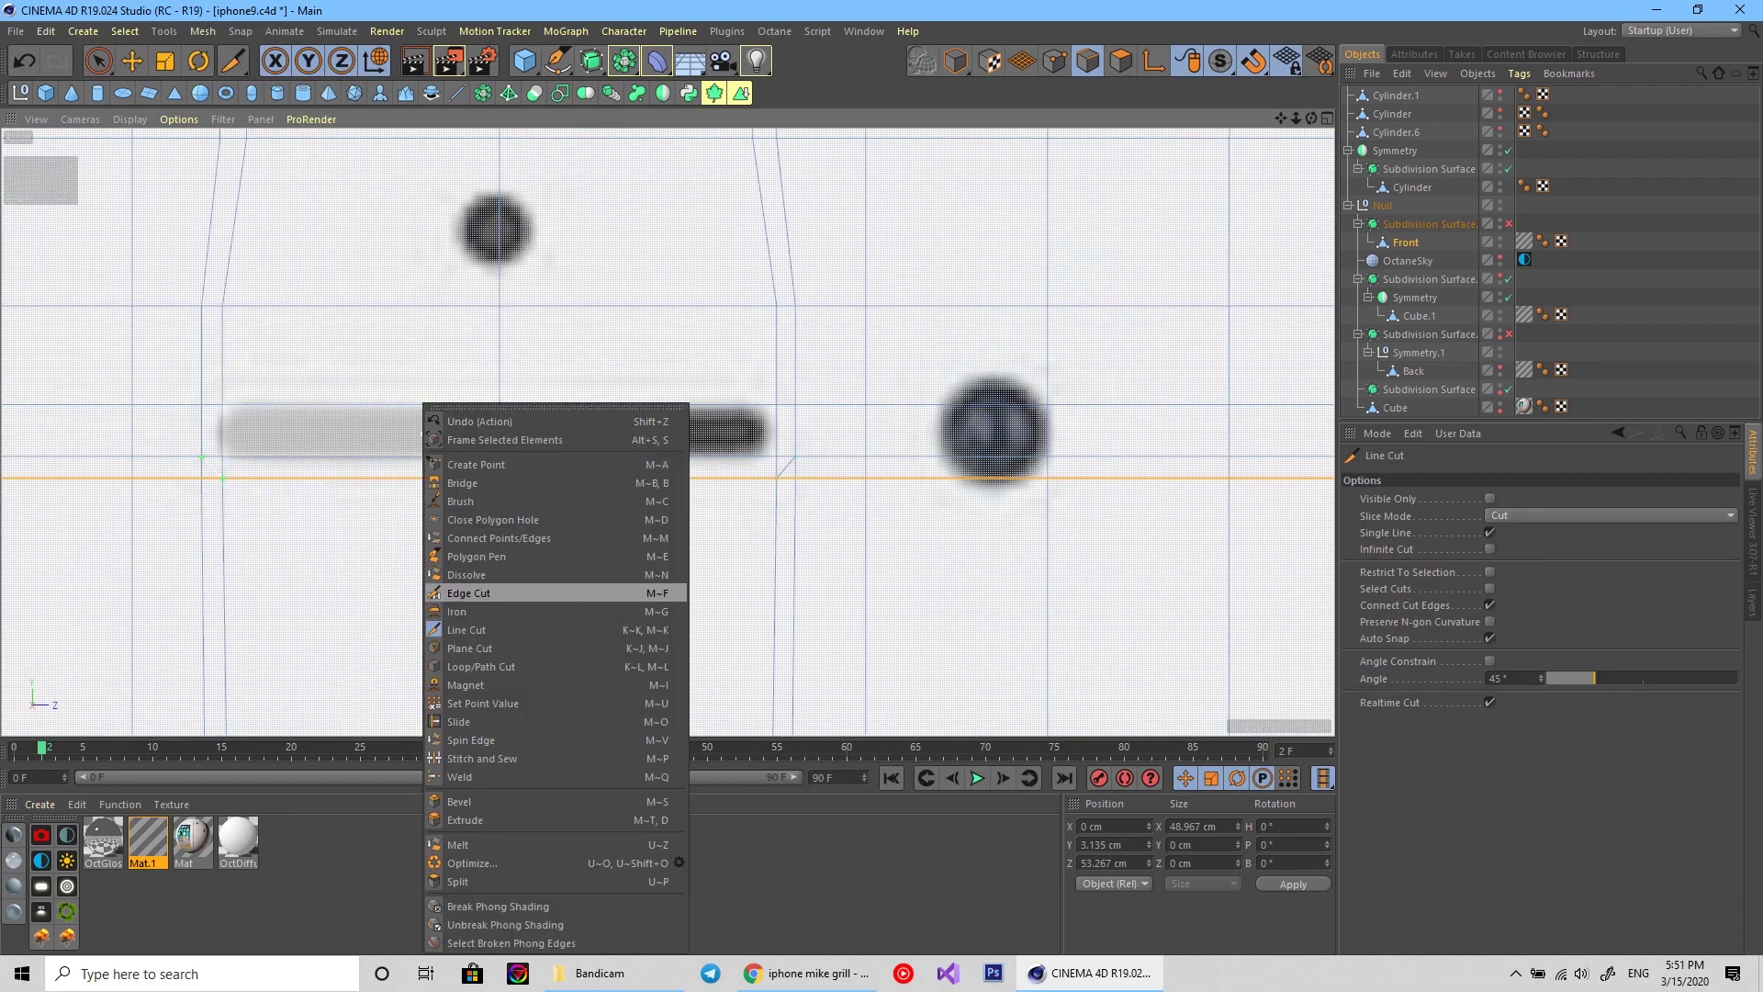
{"action": "key", "text": "Escape"}
{"action": "key", "text": "e"}
{"action": "scroll", "coordinate": [529, 401], "scroll_direction": "up", "scroll_amount": 2}
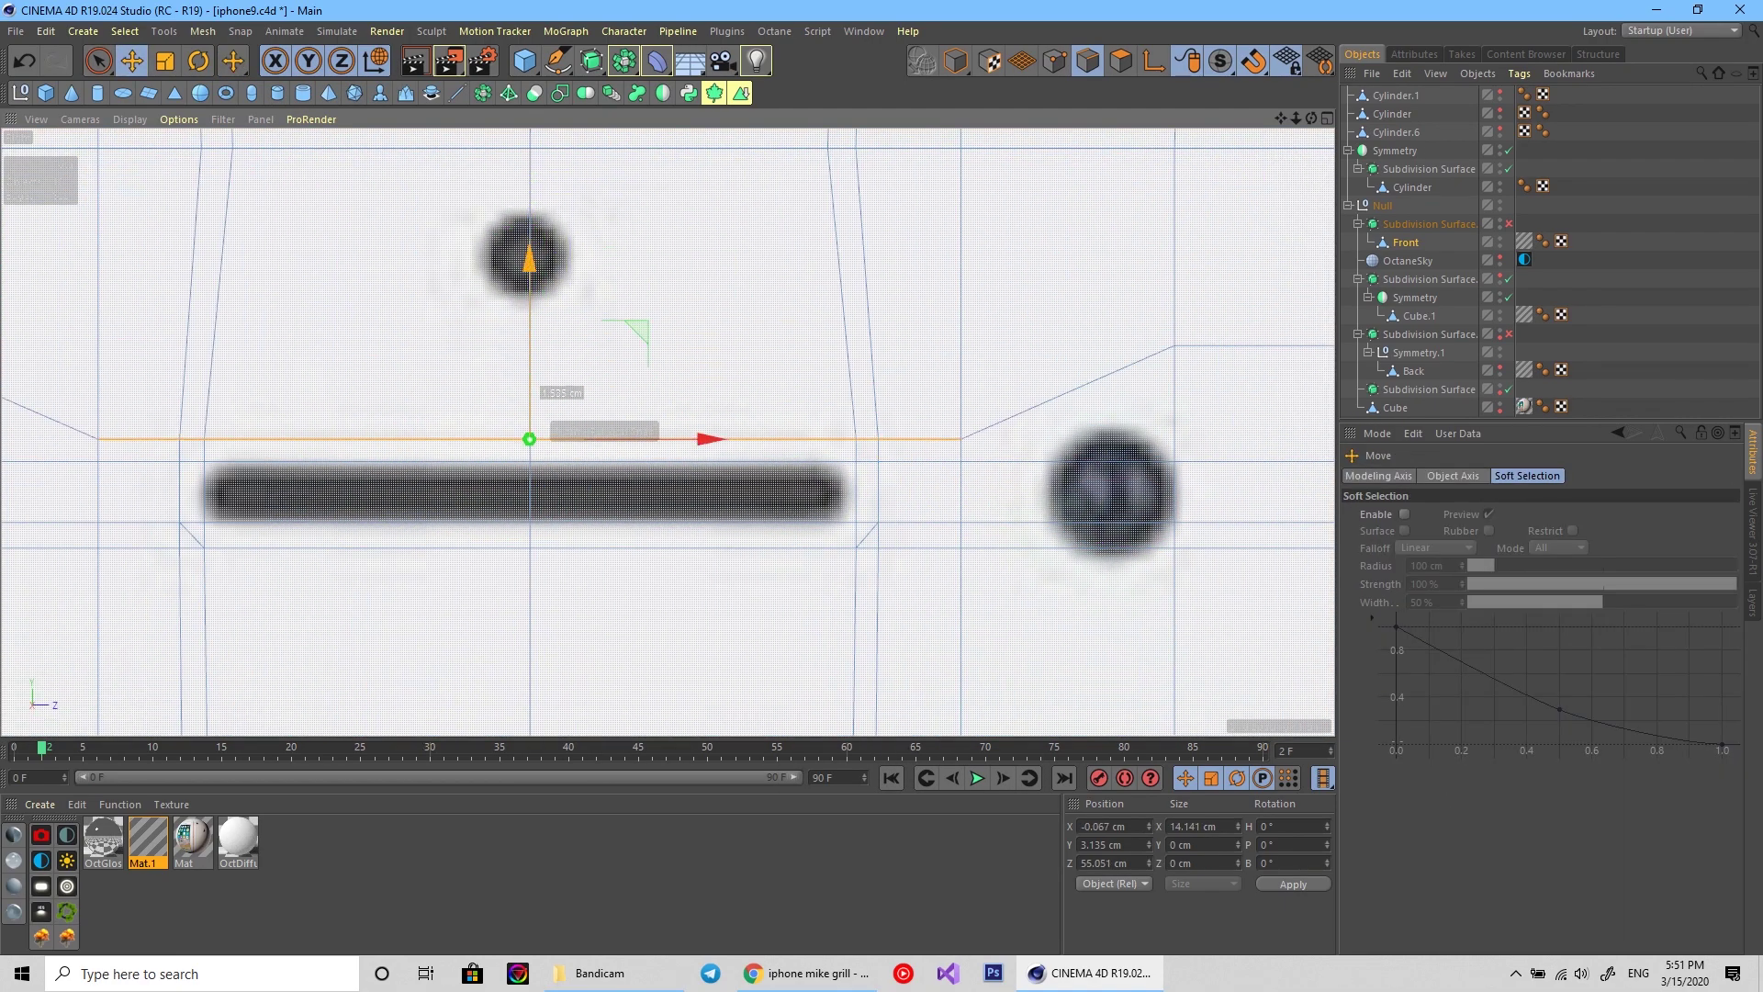
{"action": "scroll", "coordinate": [746, 362], "scroll_direction": "up", "scroll_amount": 1}
Bevel the point at the earpiece slot's right end.
{"action": "key", "text": "m"}
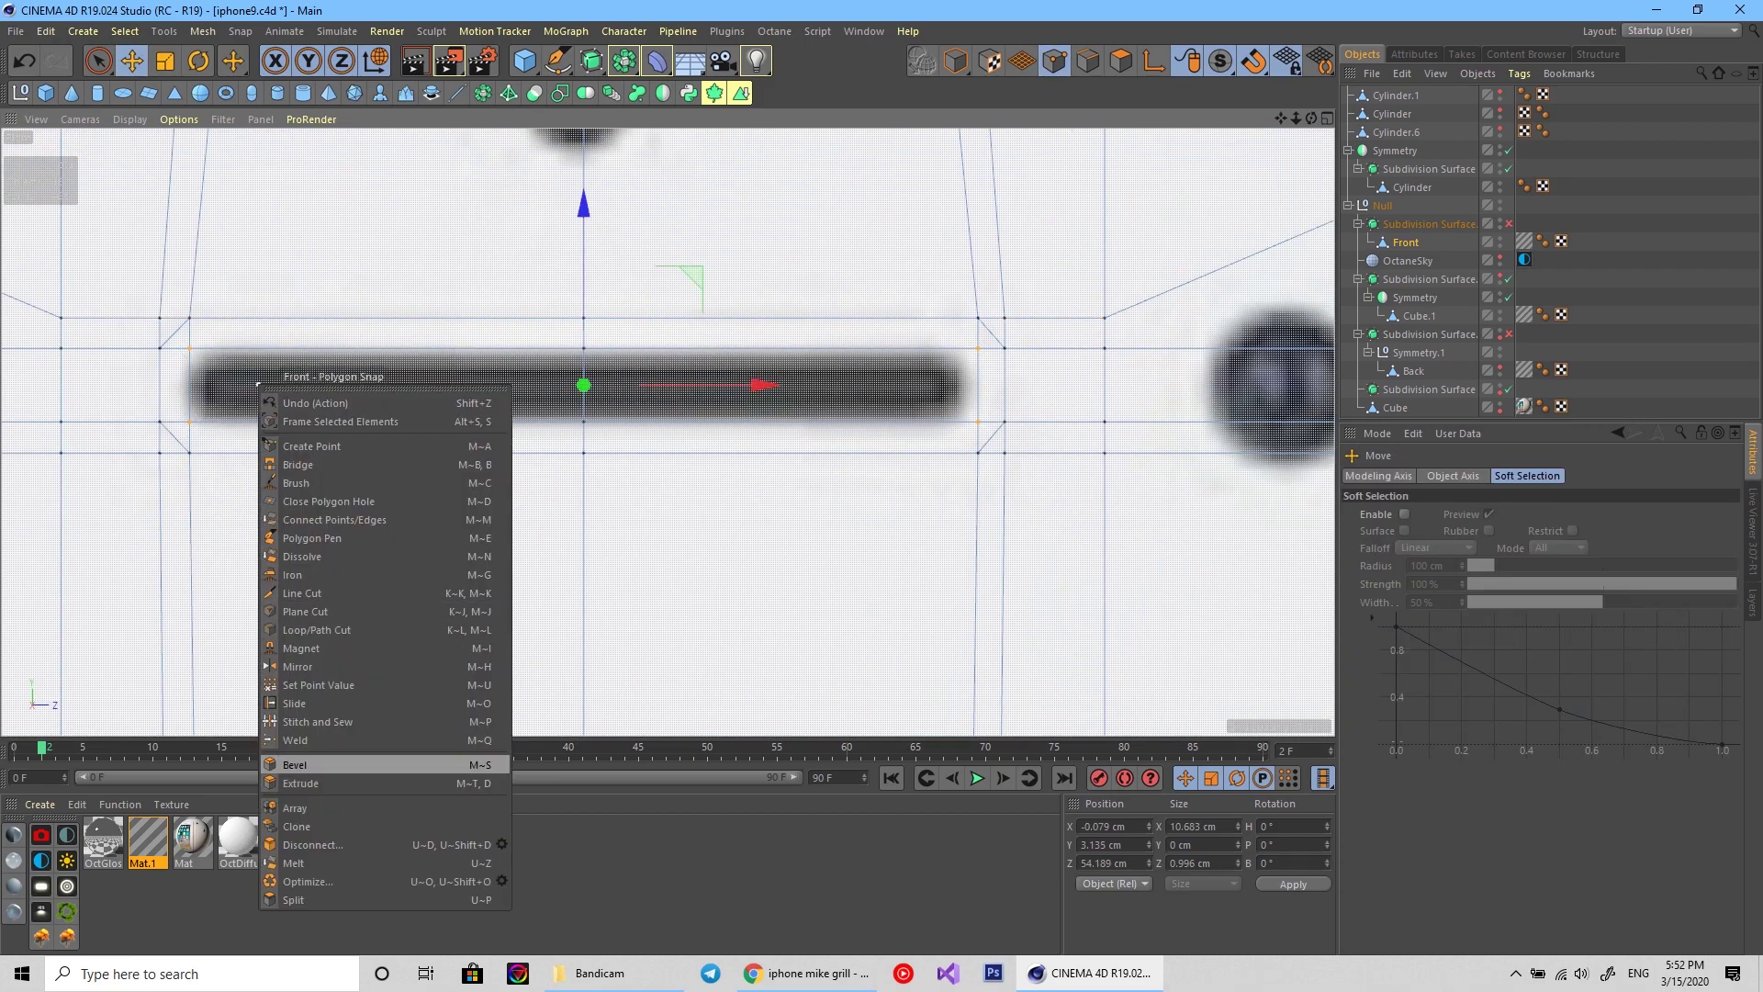
{"action": "left_click", "coordinate": [353, 758]}
{"action": "scroll", "coordinate": [983, 367], "scroll_direction": "up", "scroll_amount": 3}
{"action": "left_click", "coordinate": [993, 302]}
Weld the slot's end points together to form the angled ends.
{"action": "right_click", "coordinate": [1090, 410]}
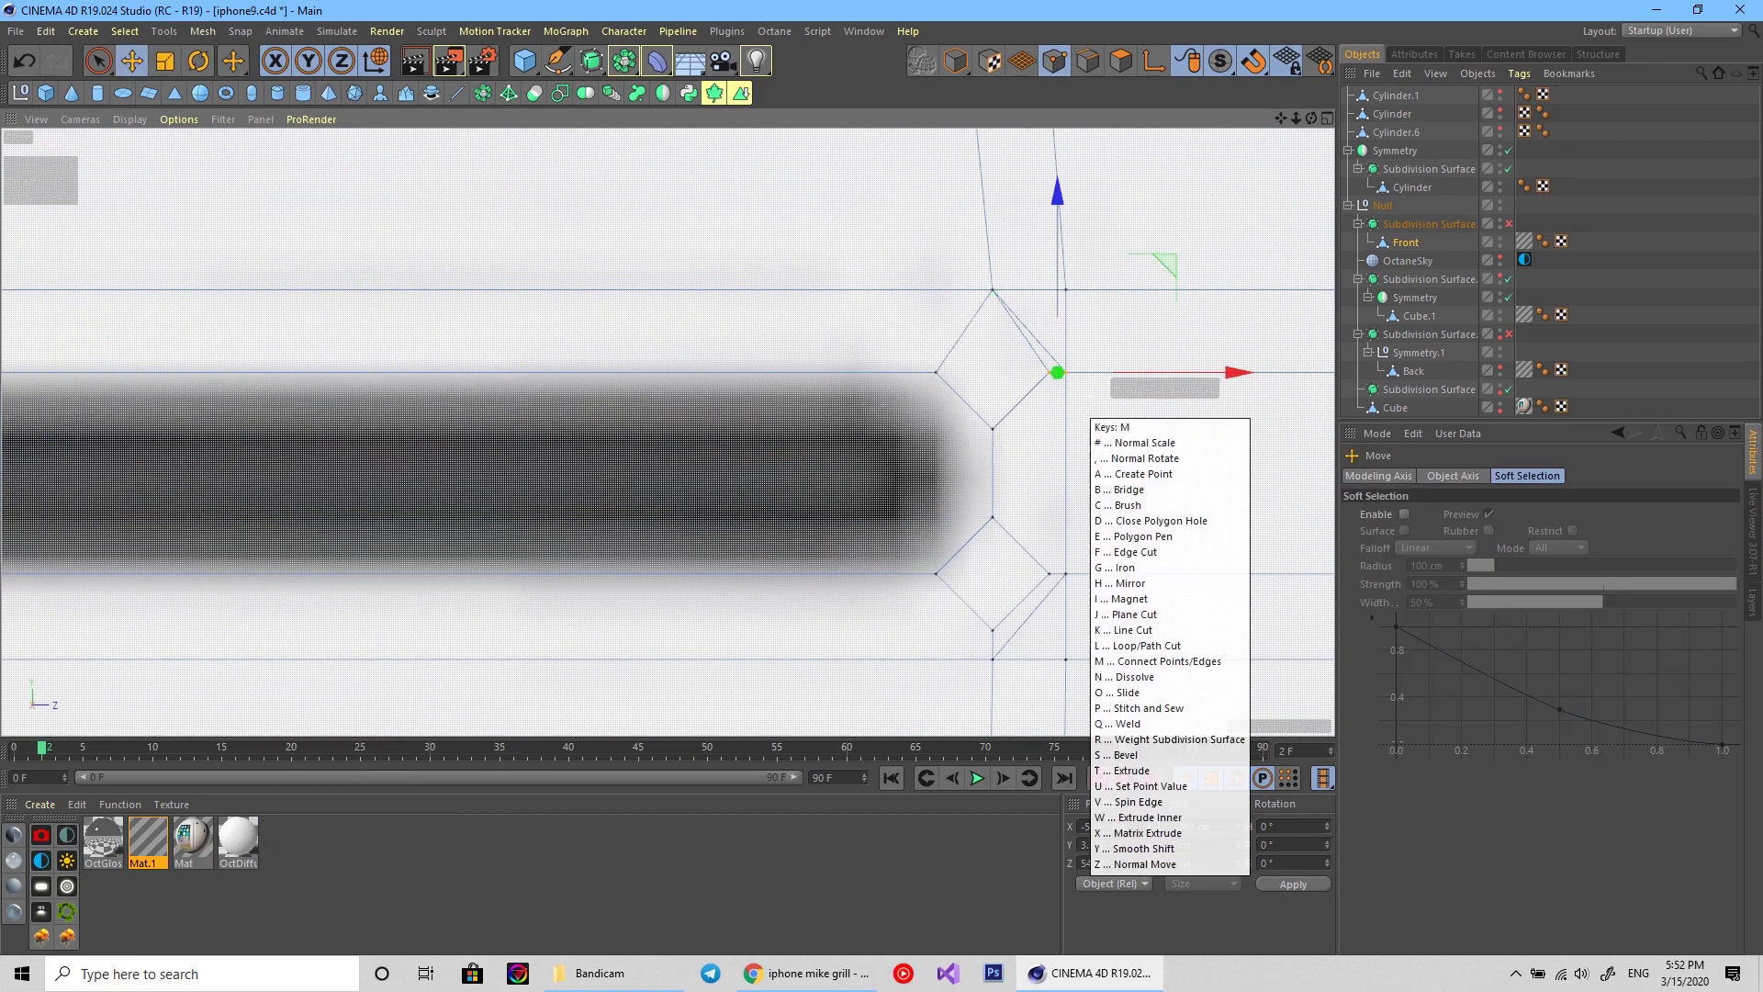
{"action": "left_click", "coordinate": [1139, 734]}
{"action": "scroll", "coordinate": [668, 431], "scroll_direction": "down", "scroll_amount": 3}
{"action": "scroll", "coordinate": [460, 396], "scroll_direction": "up", "scroll_amount": 3}
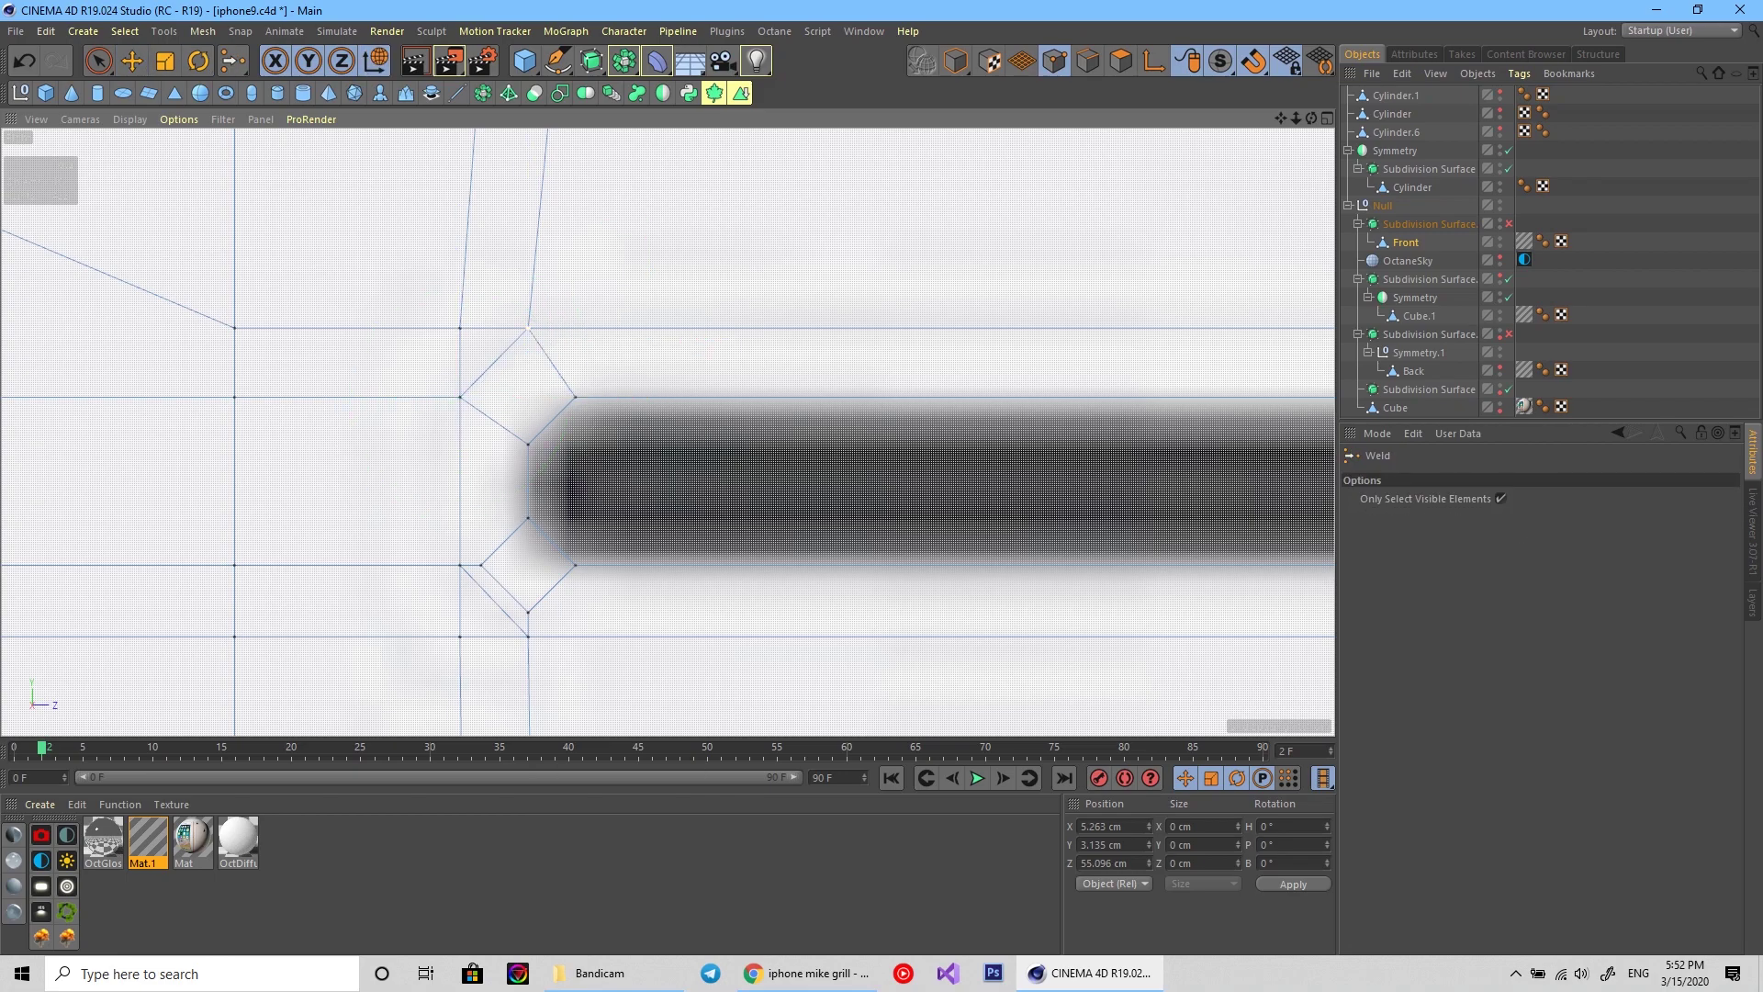
{"action": "scroll", "coordinate": [480, 564], "scroll_direction": "down", "scroll_amount": 2}
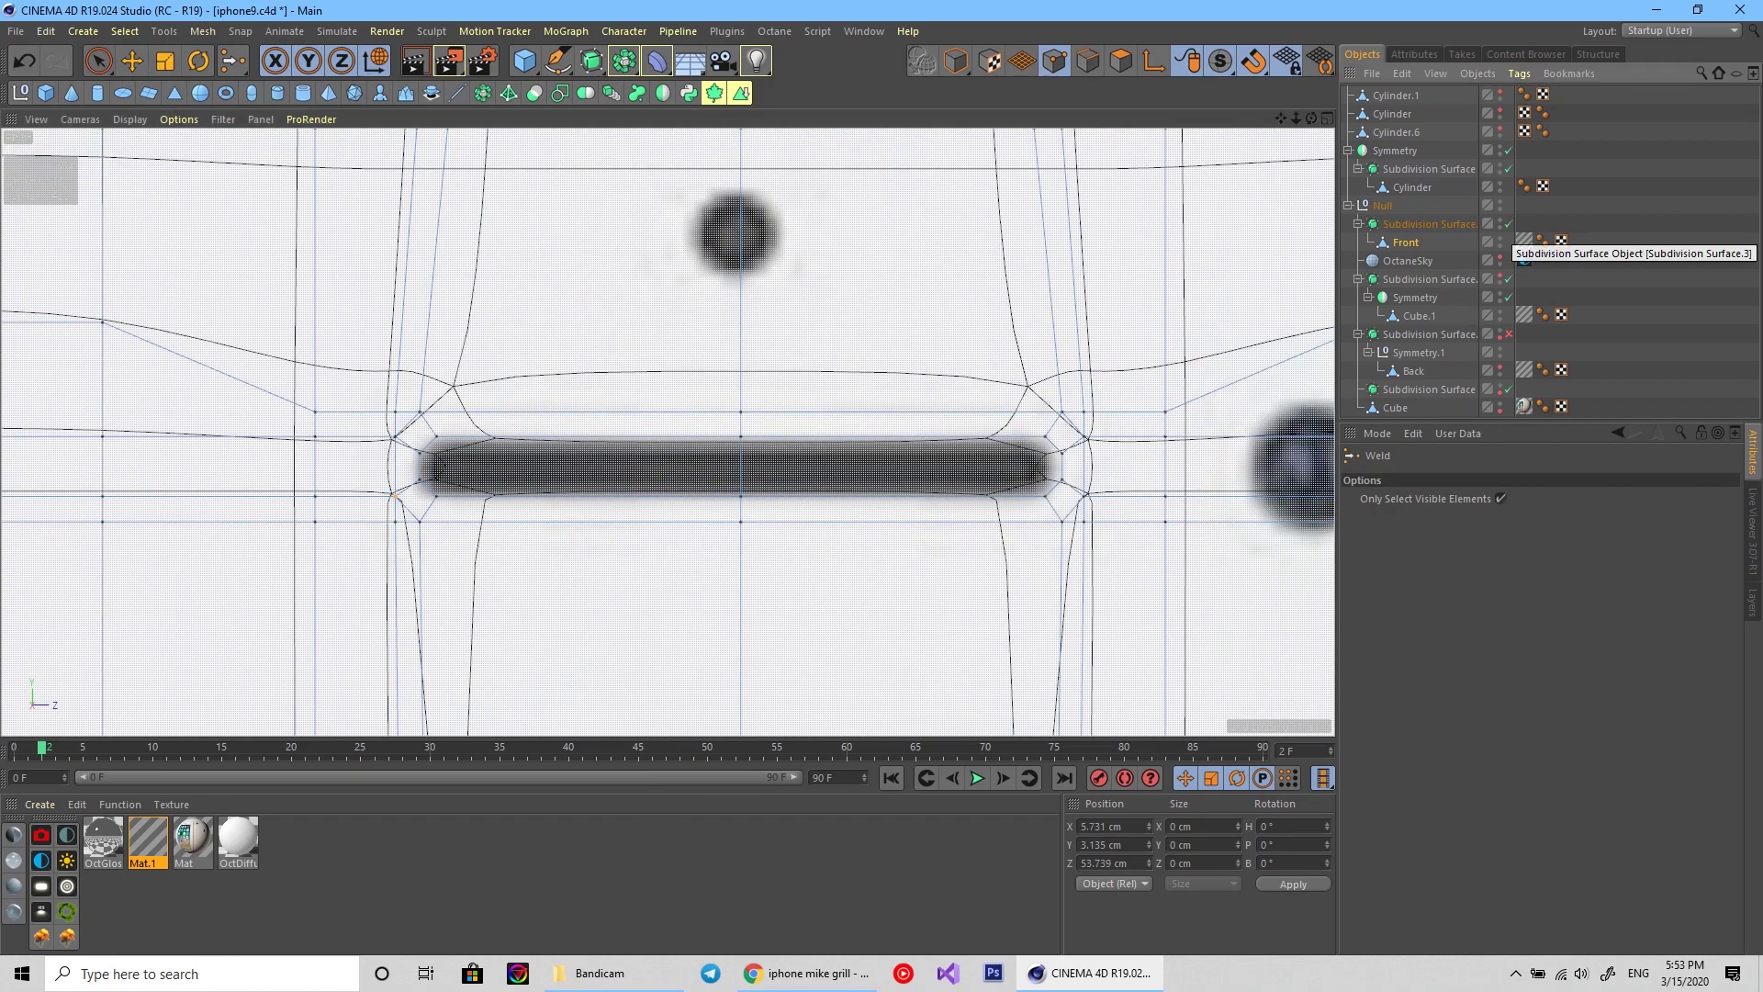
{"action": "right_click", "coordinate": [909, 443]}
{"action": "left_click", "coordinate": [1028, 461]}
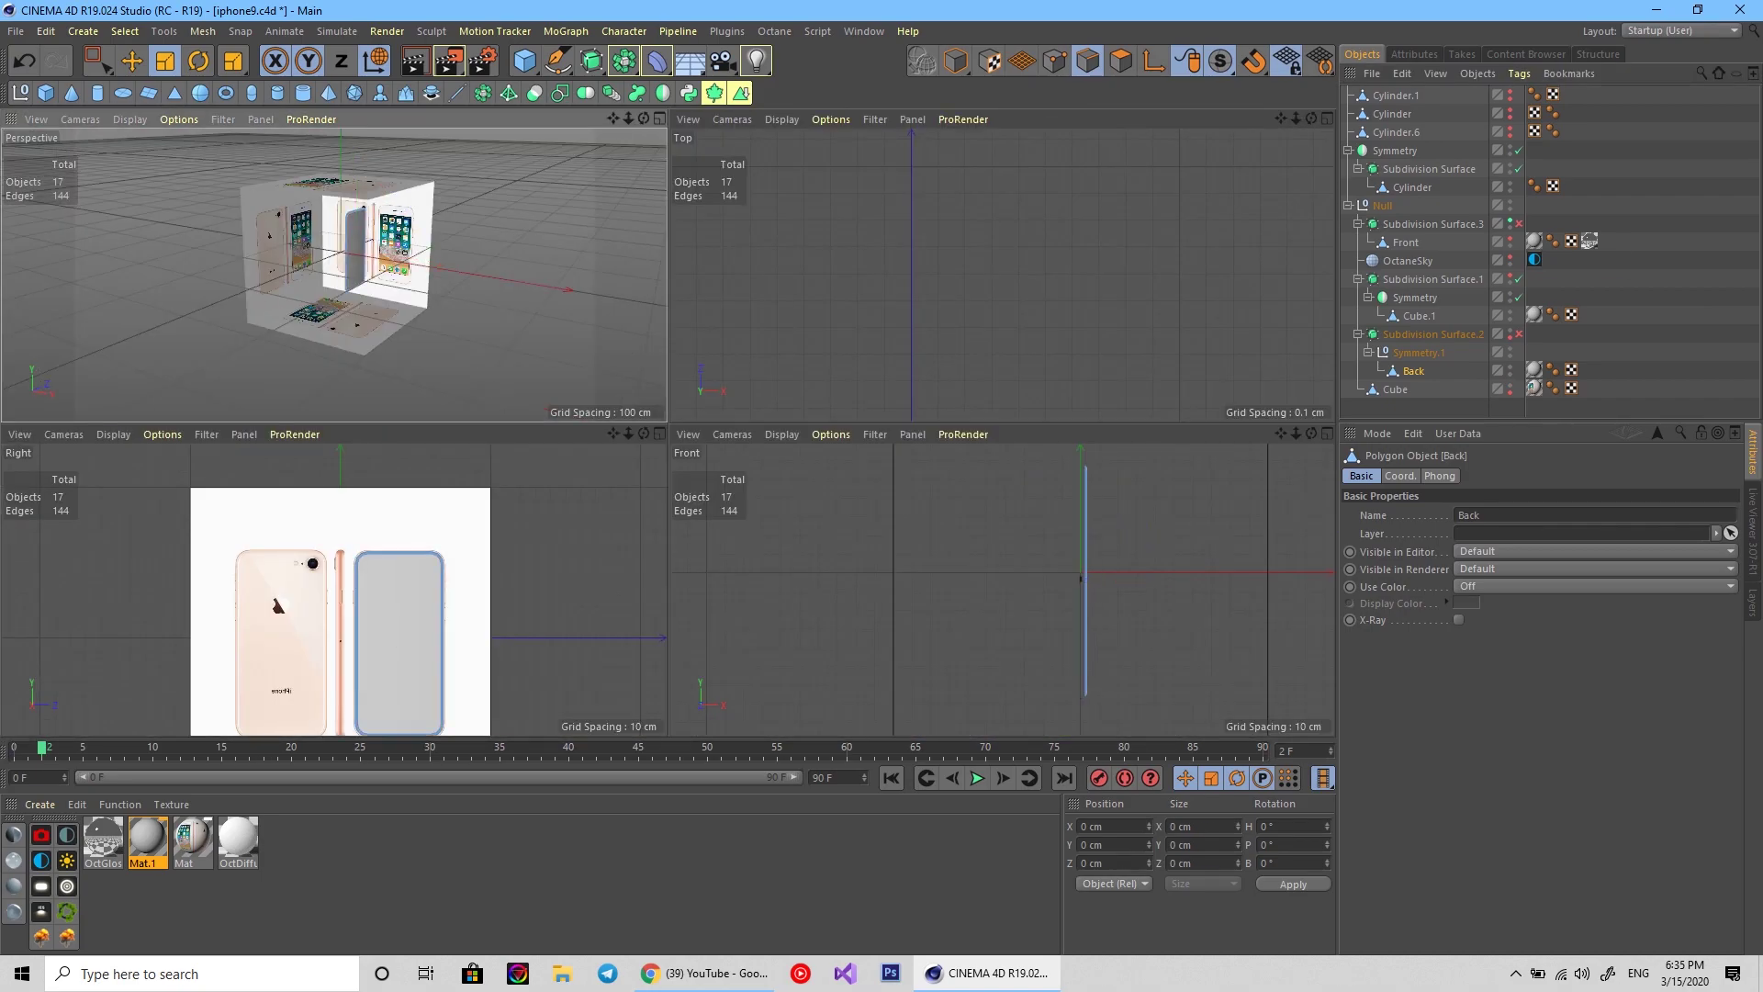
Close a polygon hole on the mesh with Close Polygon Hole.
{"action": "left_click", "coordinate": [432, 396]}
{"action": "right_click", "coordinate": [514, 189]}
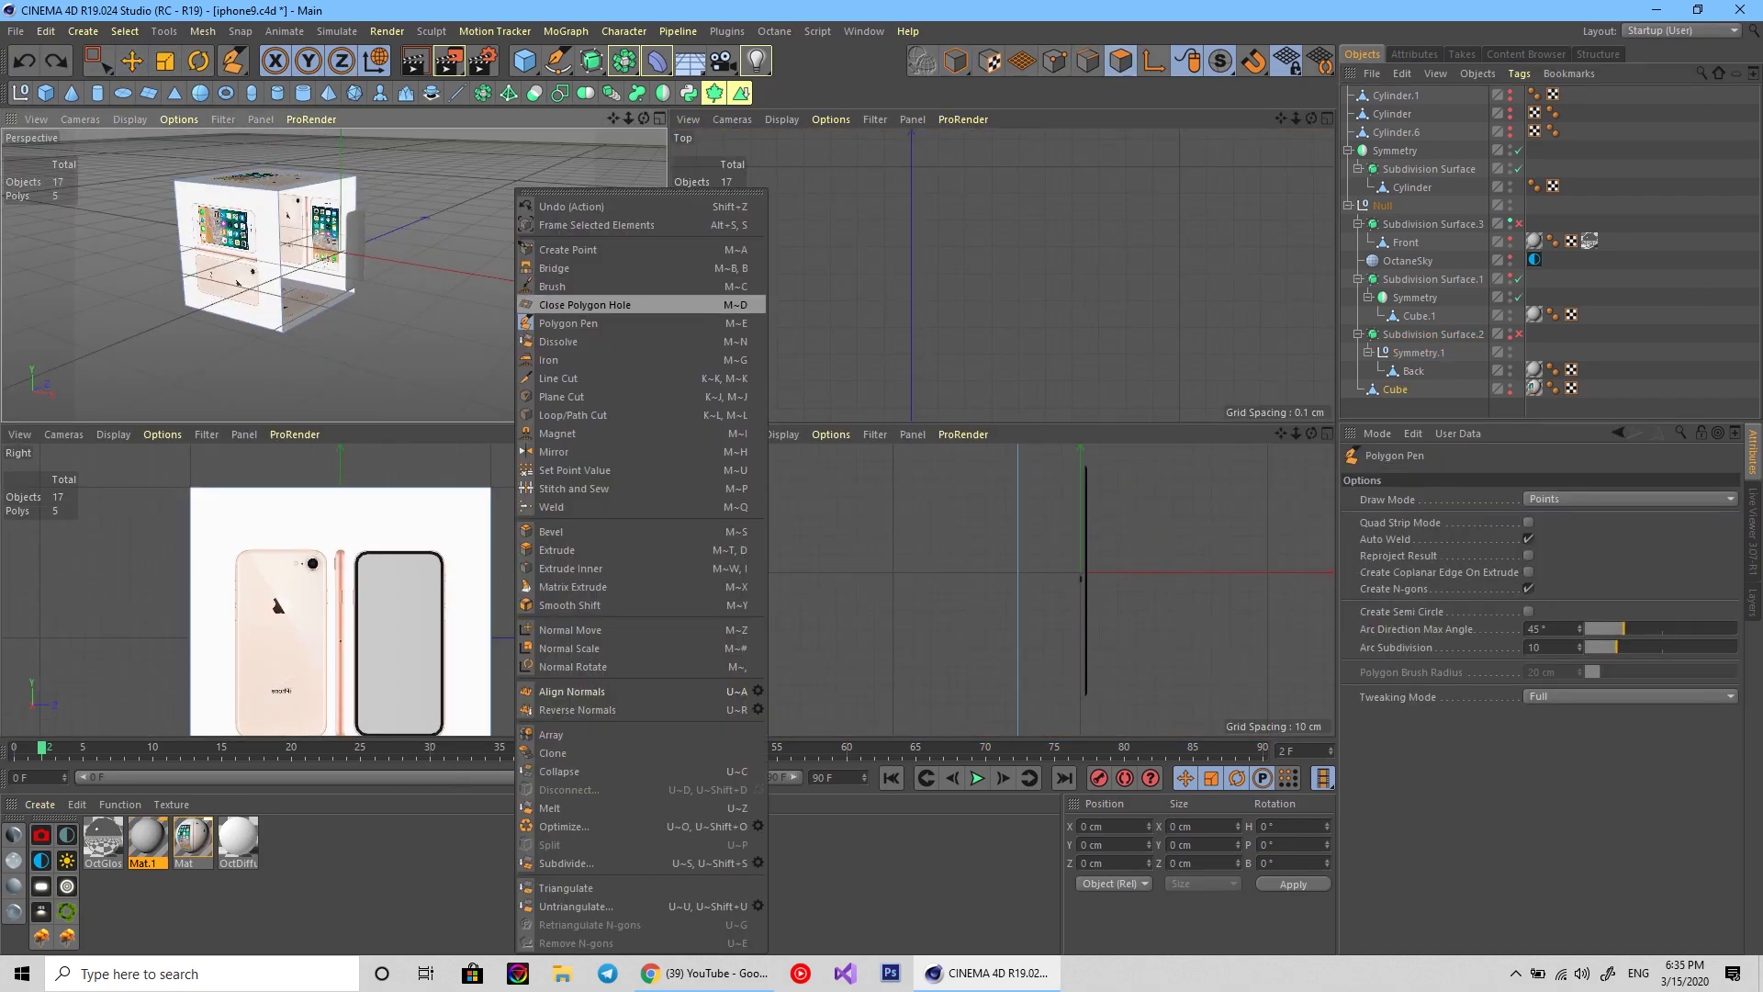
{"action": "left_click", "coordinate": [569, 303]}
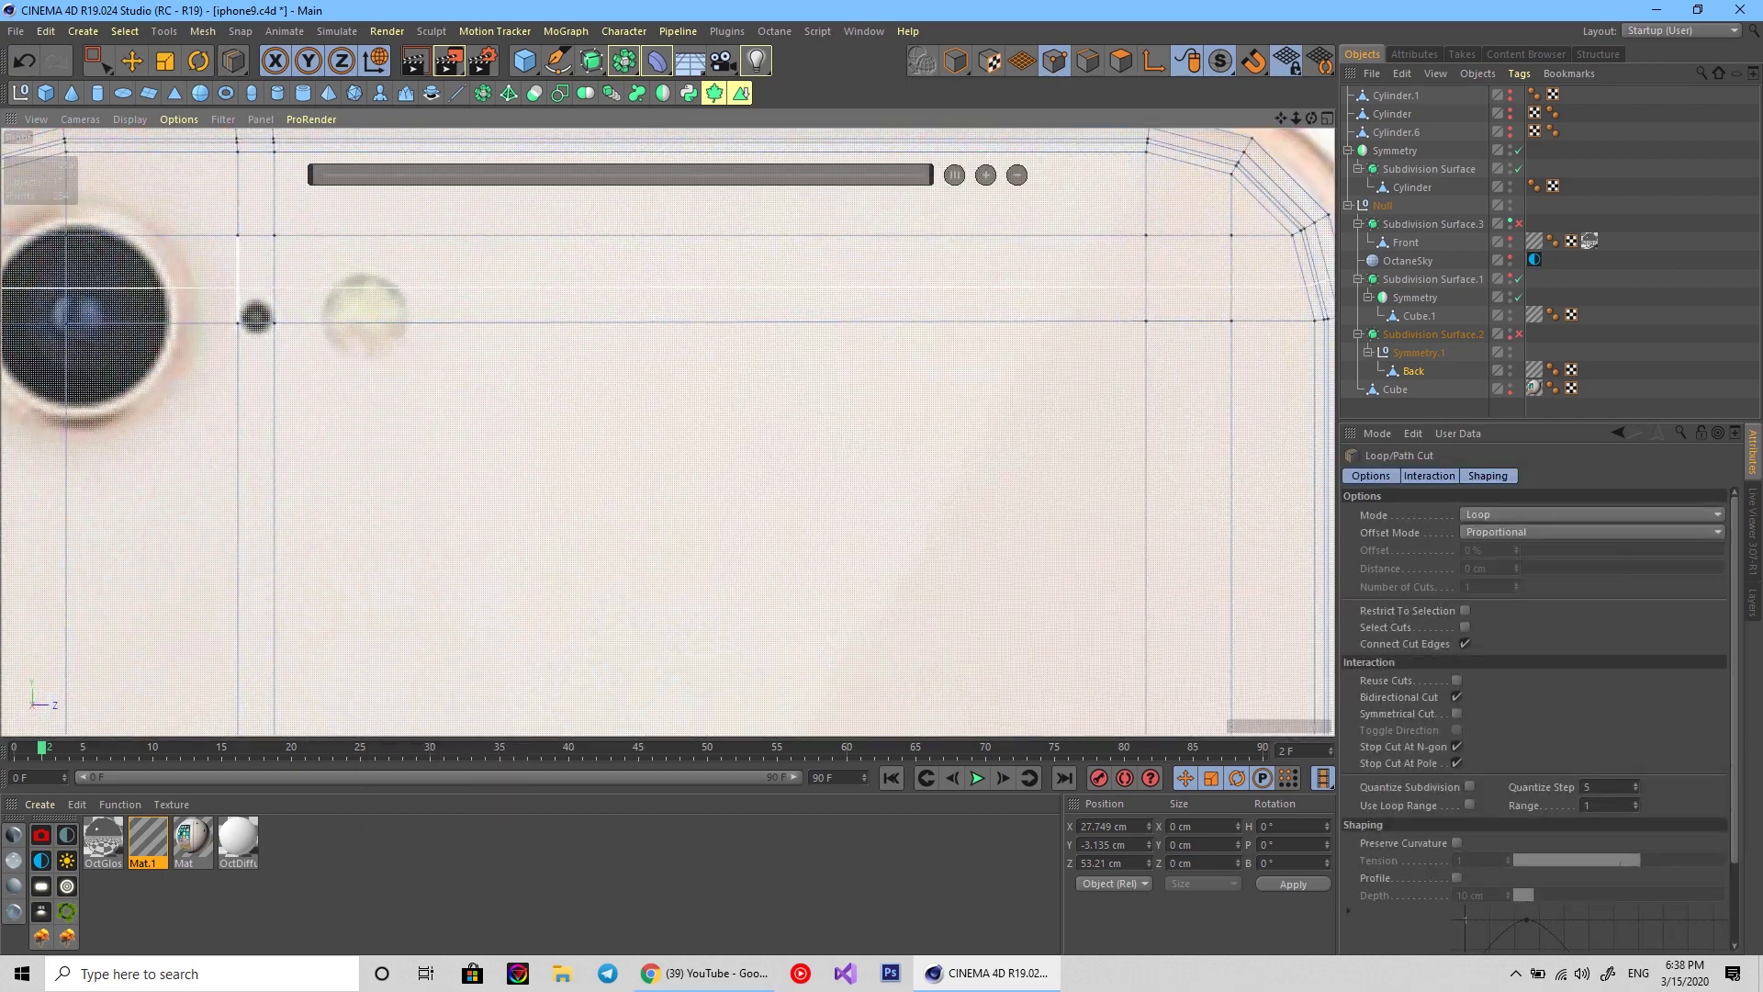
{"action": "scroll", "coordinate": [257, 253], "scroll_direction": "up", "scroll_amount": 5}
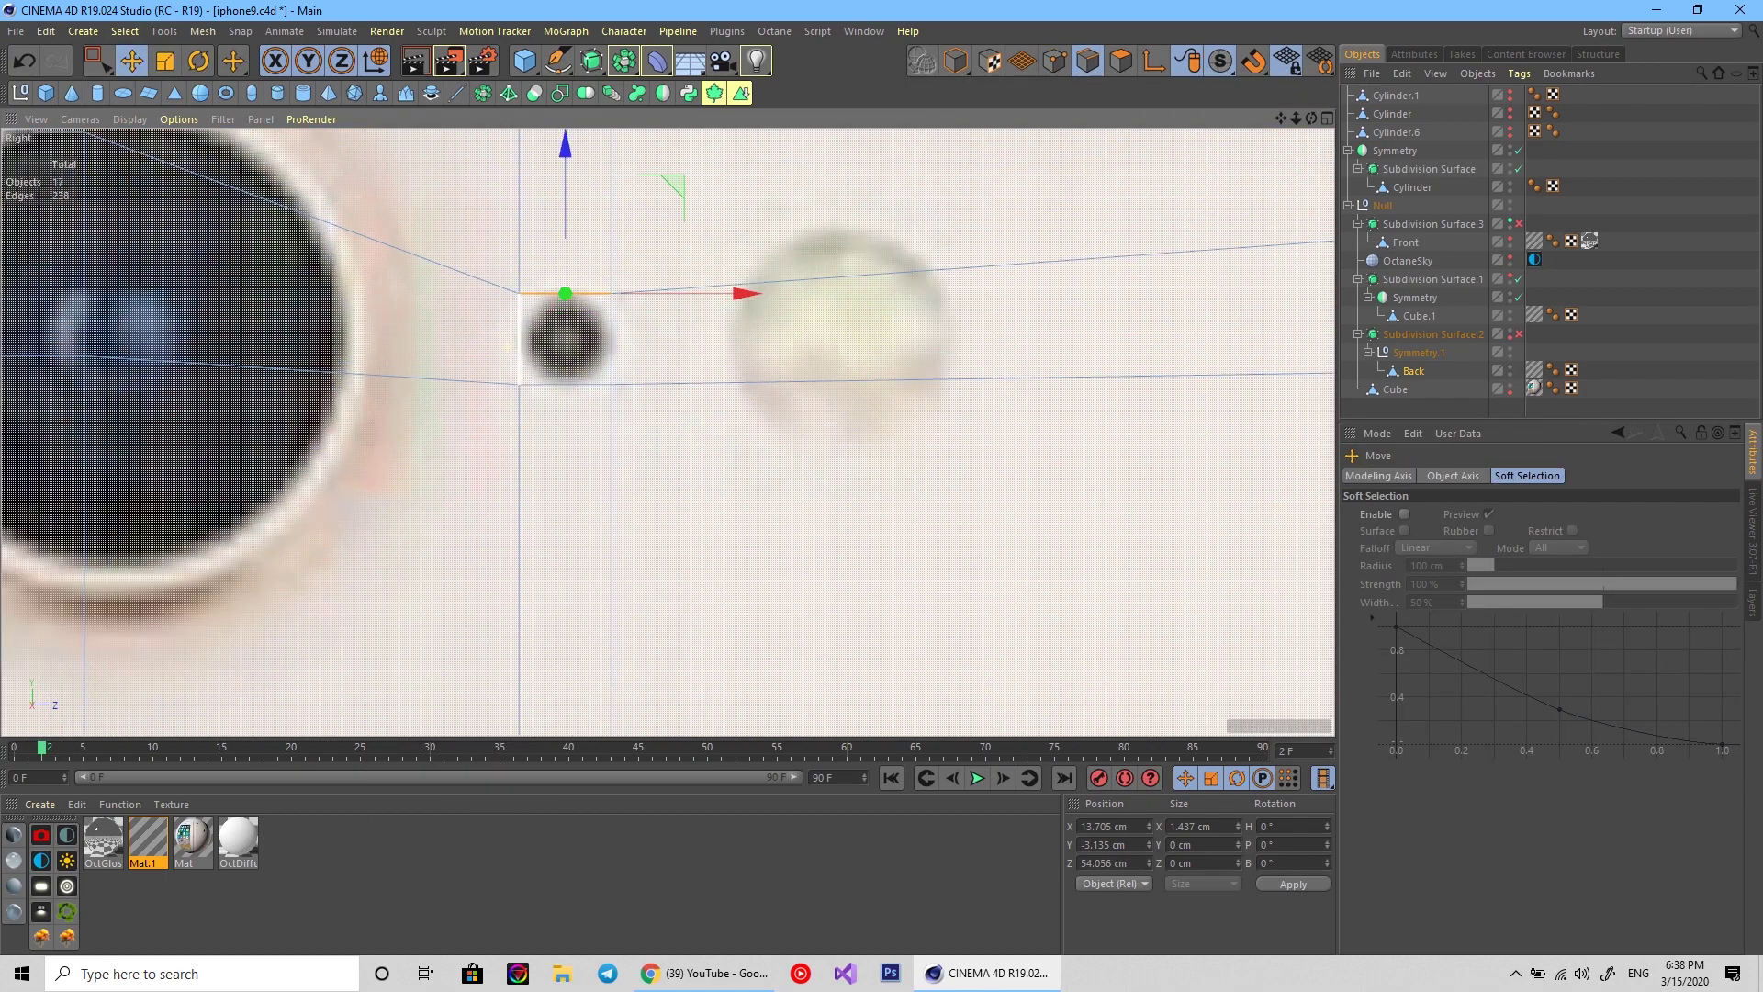
{"action": "scroll", "coordinate": [258, 253], "scroll_direction": "down", "scroll_amount": 3}
{"action": "scroll", "coordinate": [551, 349], "scroll_direction": "down", "scroll_amount": 2}
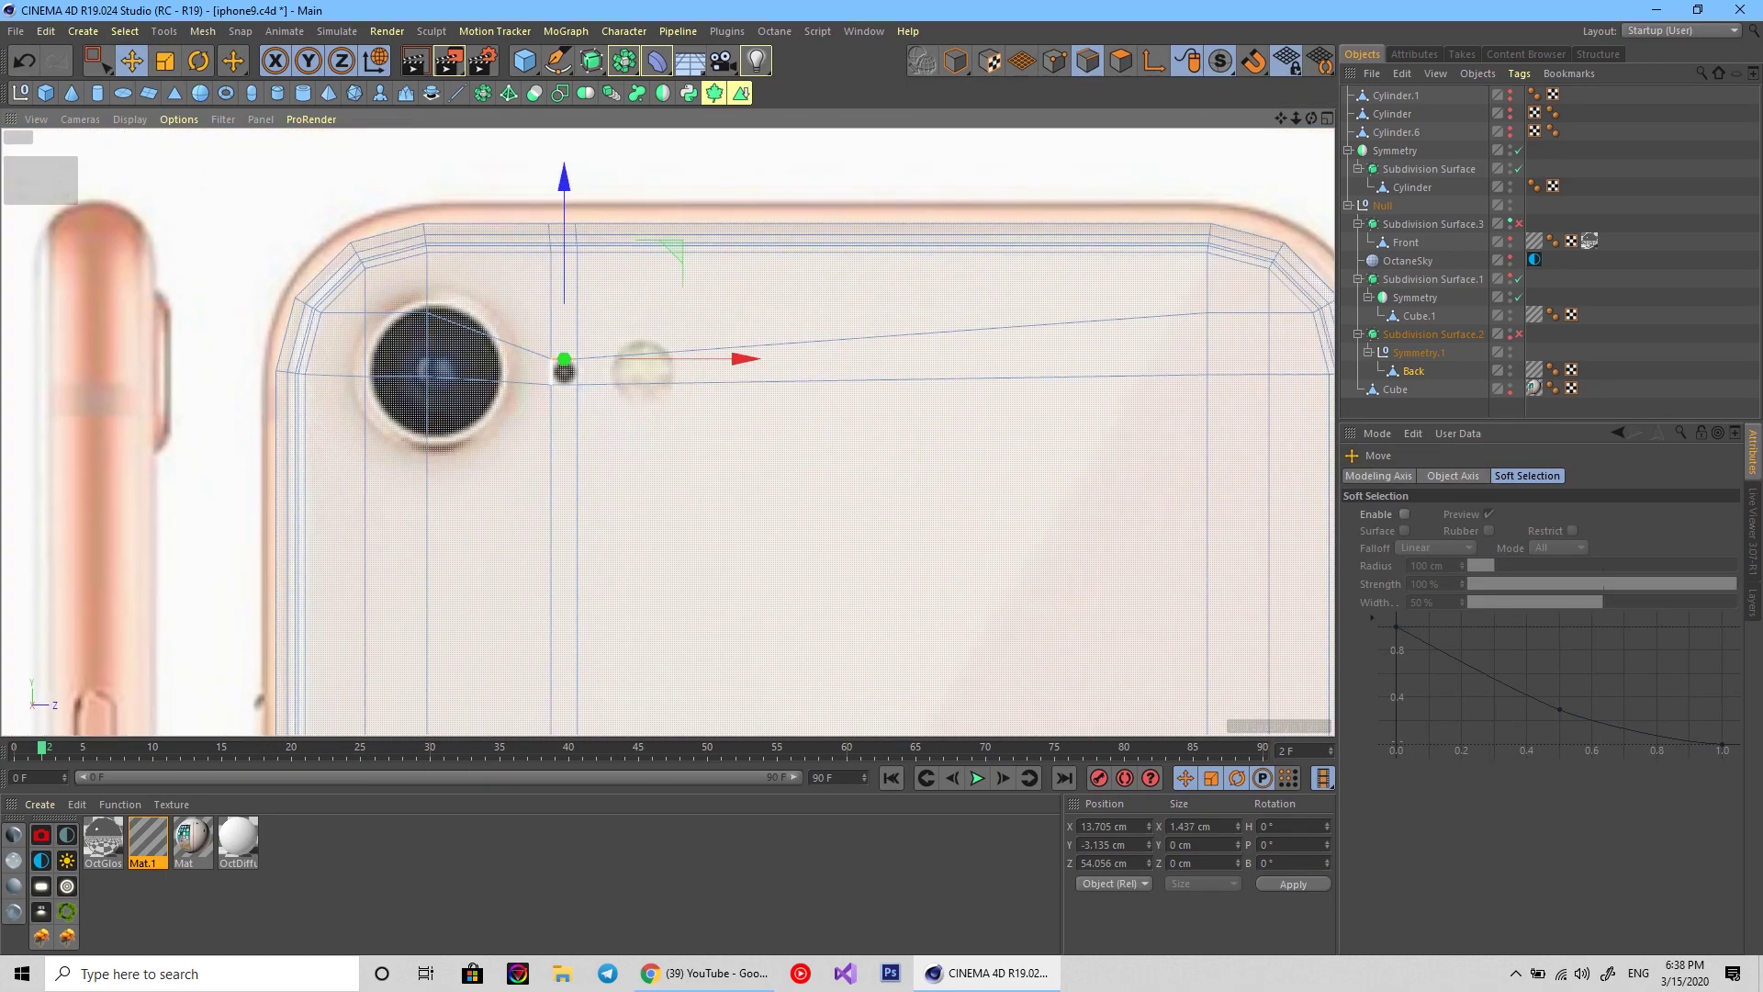
{"action": "scroll", "coordinate": [551, 348], "scroll_direction": "up", "scroll_amount": 2}
{"action": "scroll", "coordinate": [551, 349], "scroll_direction": "up", "scroll_amount": 2}
{"action": "scroll", "coordinate": [551, 349], "scroll_direction": "up", "scroll_amount": 2}
{"action": "scroll", "coordinate": [558, 407], "scroll_direction": "down", "scroll_amount": 2}
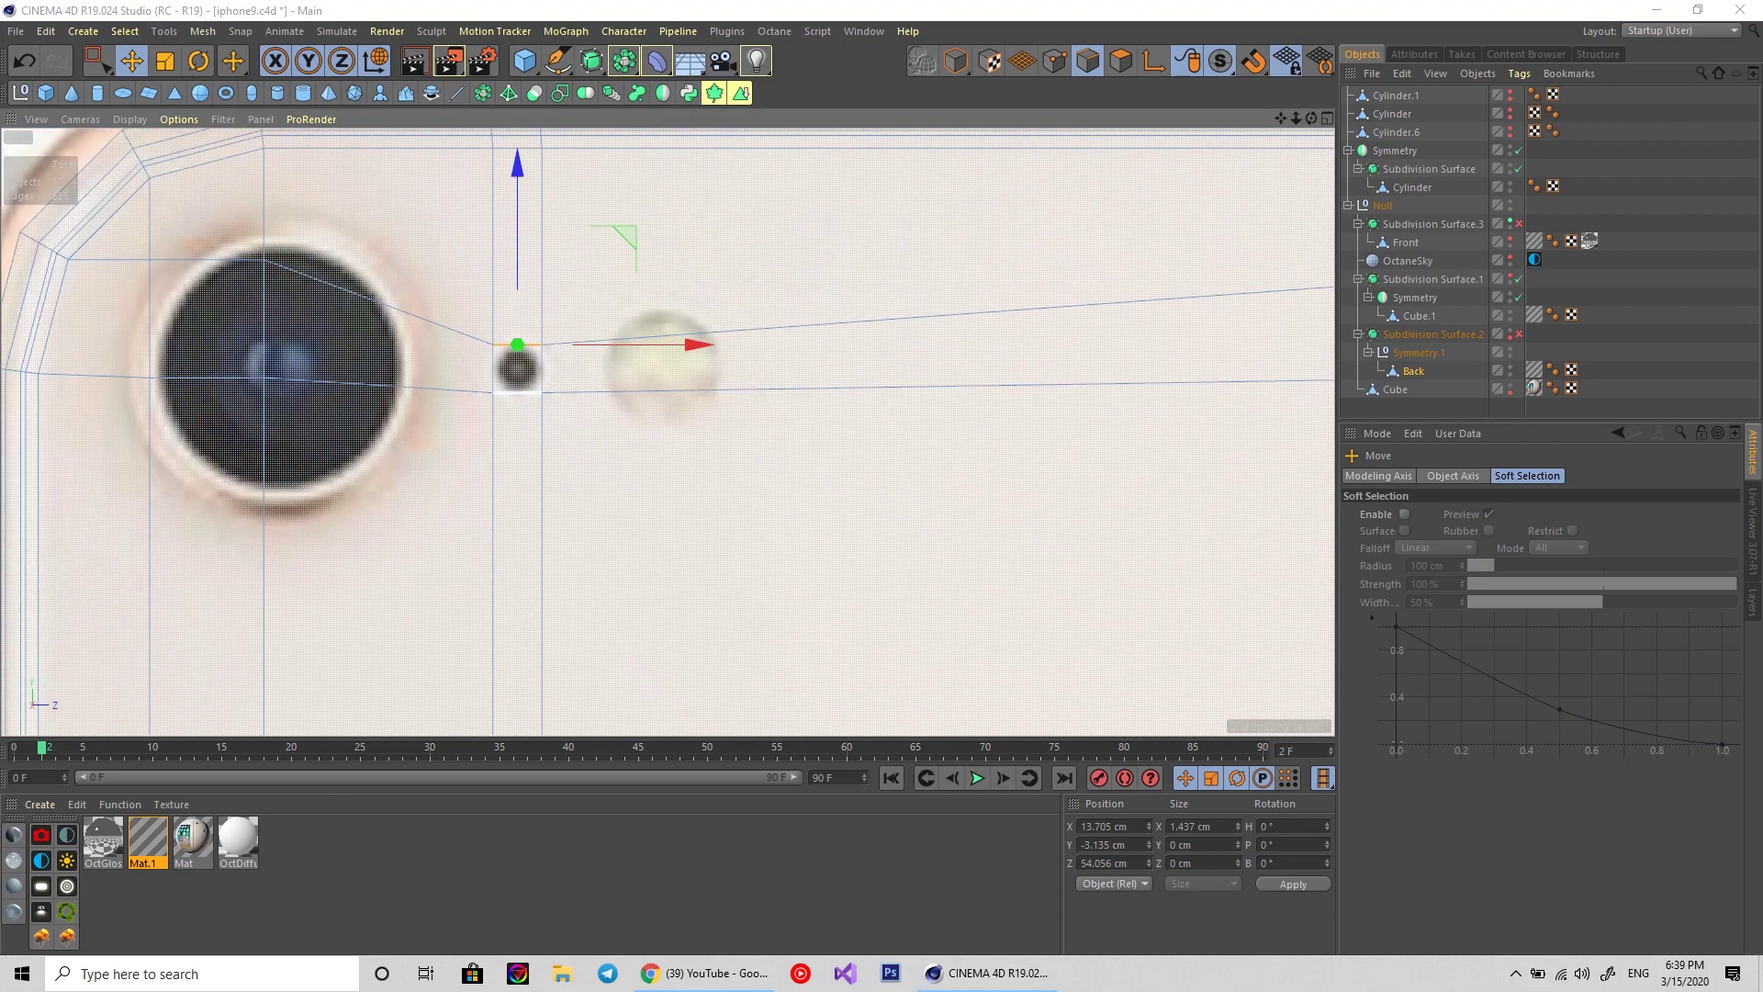
Collapse the Symmetry.1 wrapper so the back panel becomes a single editable mesh.
{"action": "right_click", "coordinate": [562, 379]}
{"action": "left_click", "coordinate": [630, 874]}
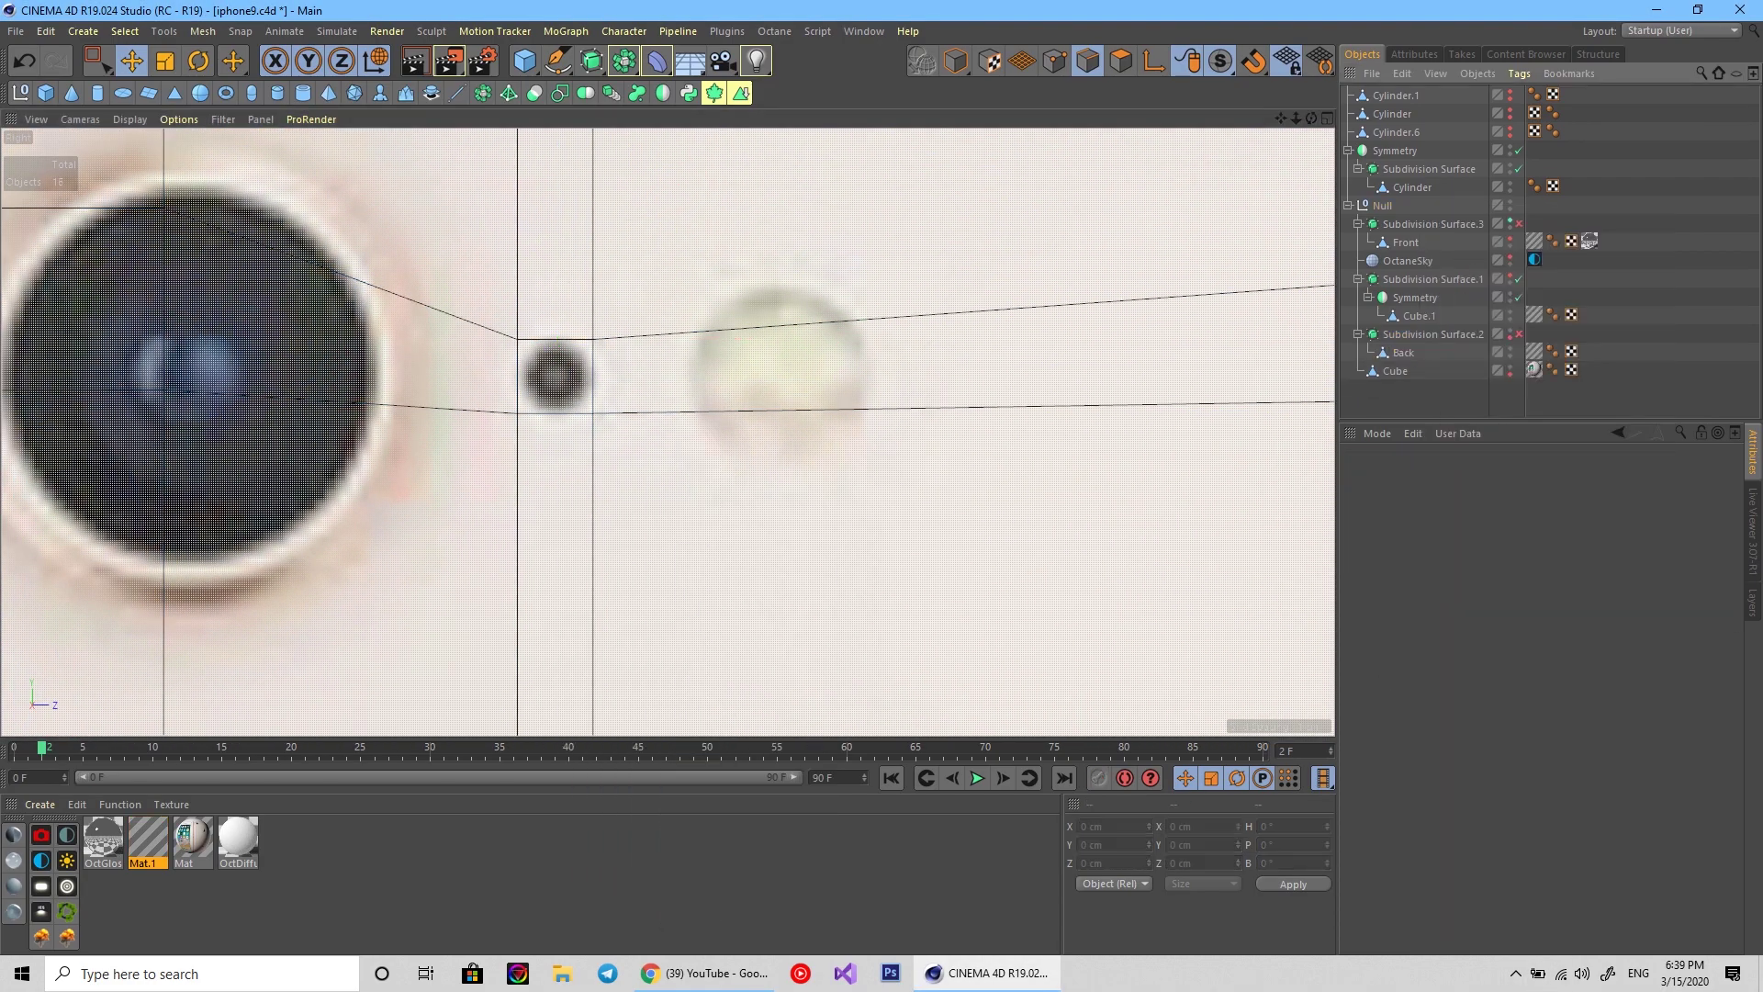
{"action": "scroll", "coordinate": [735, 386], "scroll_direction": "down", "scroll_amount": 3}
{"action": "scroll", "coordinate": [736, 386], "scroll_direction": "down", "scroll_amount": 2}
{"action": "scroll", "coordinate": [776, 402], "scroll_direction": "up", "scroll_amount": 1}
Cut edges around the mic hole with Loop/Path Cut and Line Cut.
{"action": "right_click", "coordinate": [776, 403]}
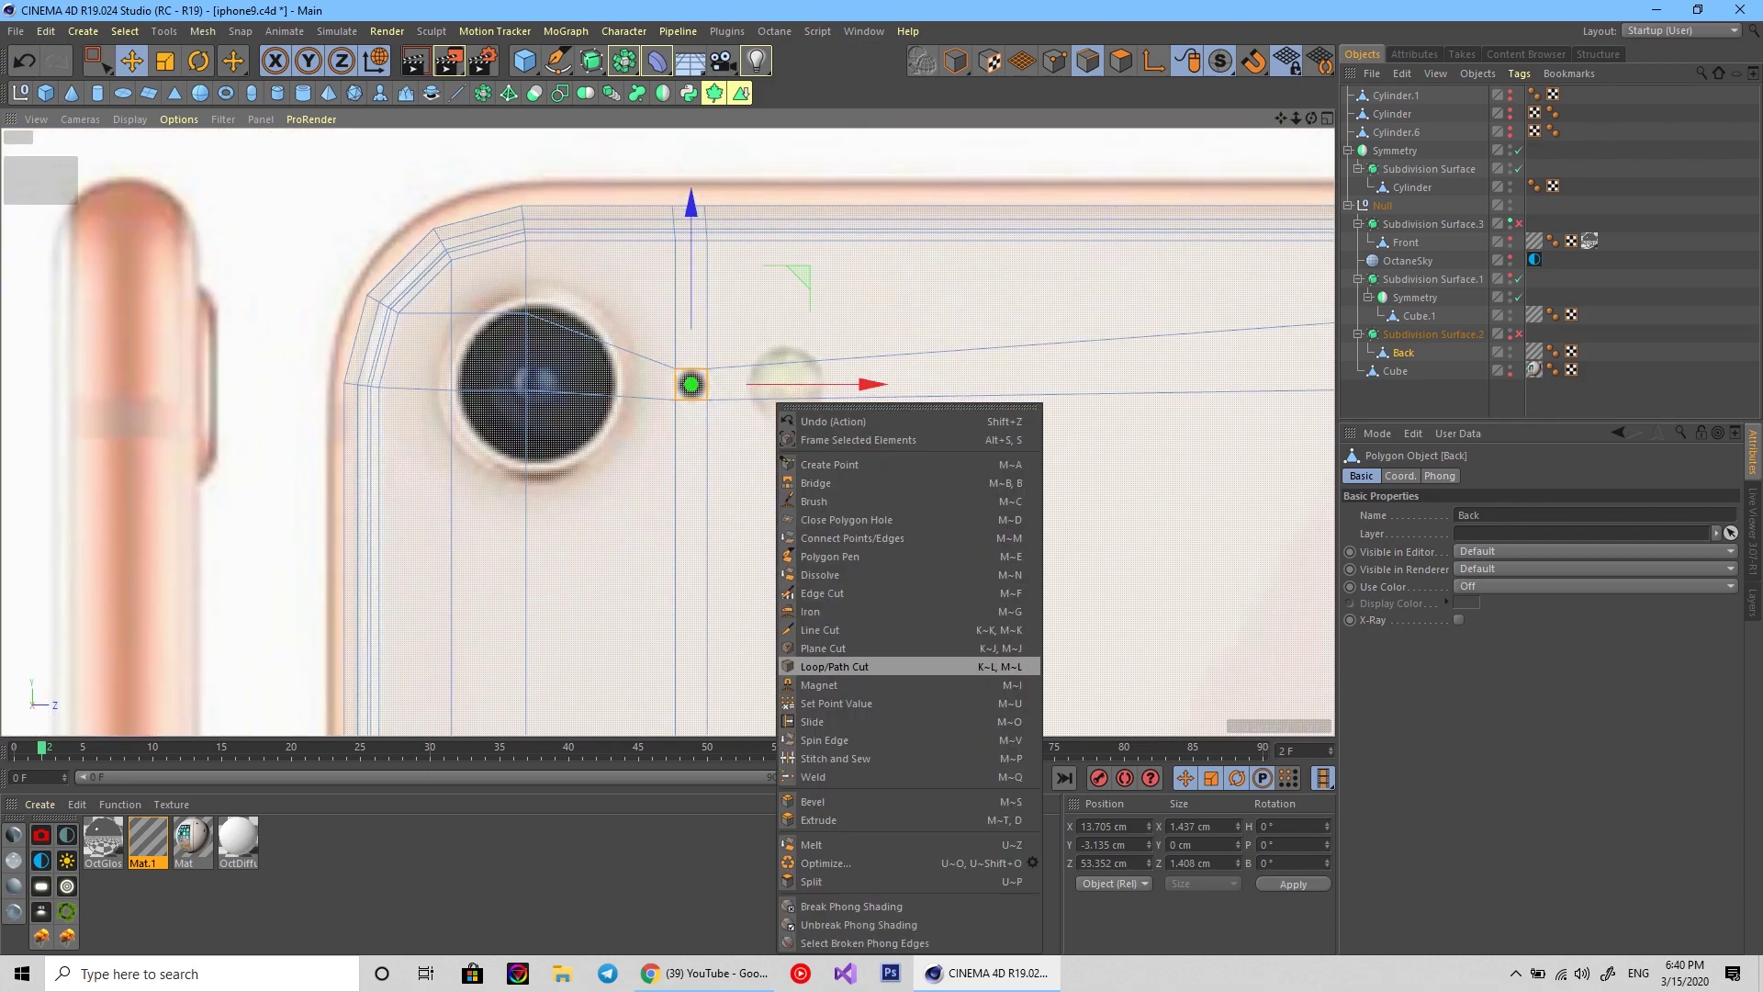
{"action": "left_click", "coordinate": [895, 670]}
{"action": "scroll", "coordinate": [705, 406], "scroll_direction": "up", "scroll_amount": 2}
{"action": "scroll", "coordinate": [705, 407], "scroll_direction": "up", "scroll_amount": 2}
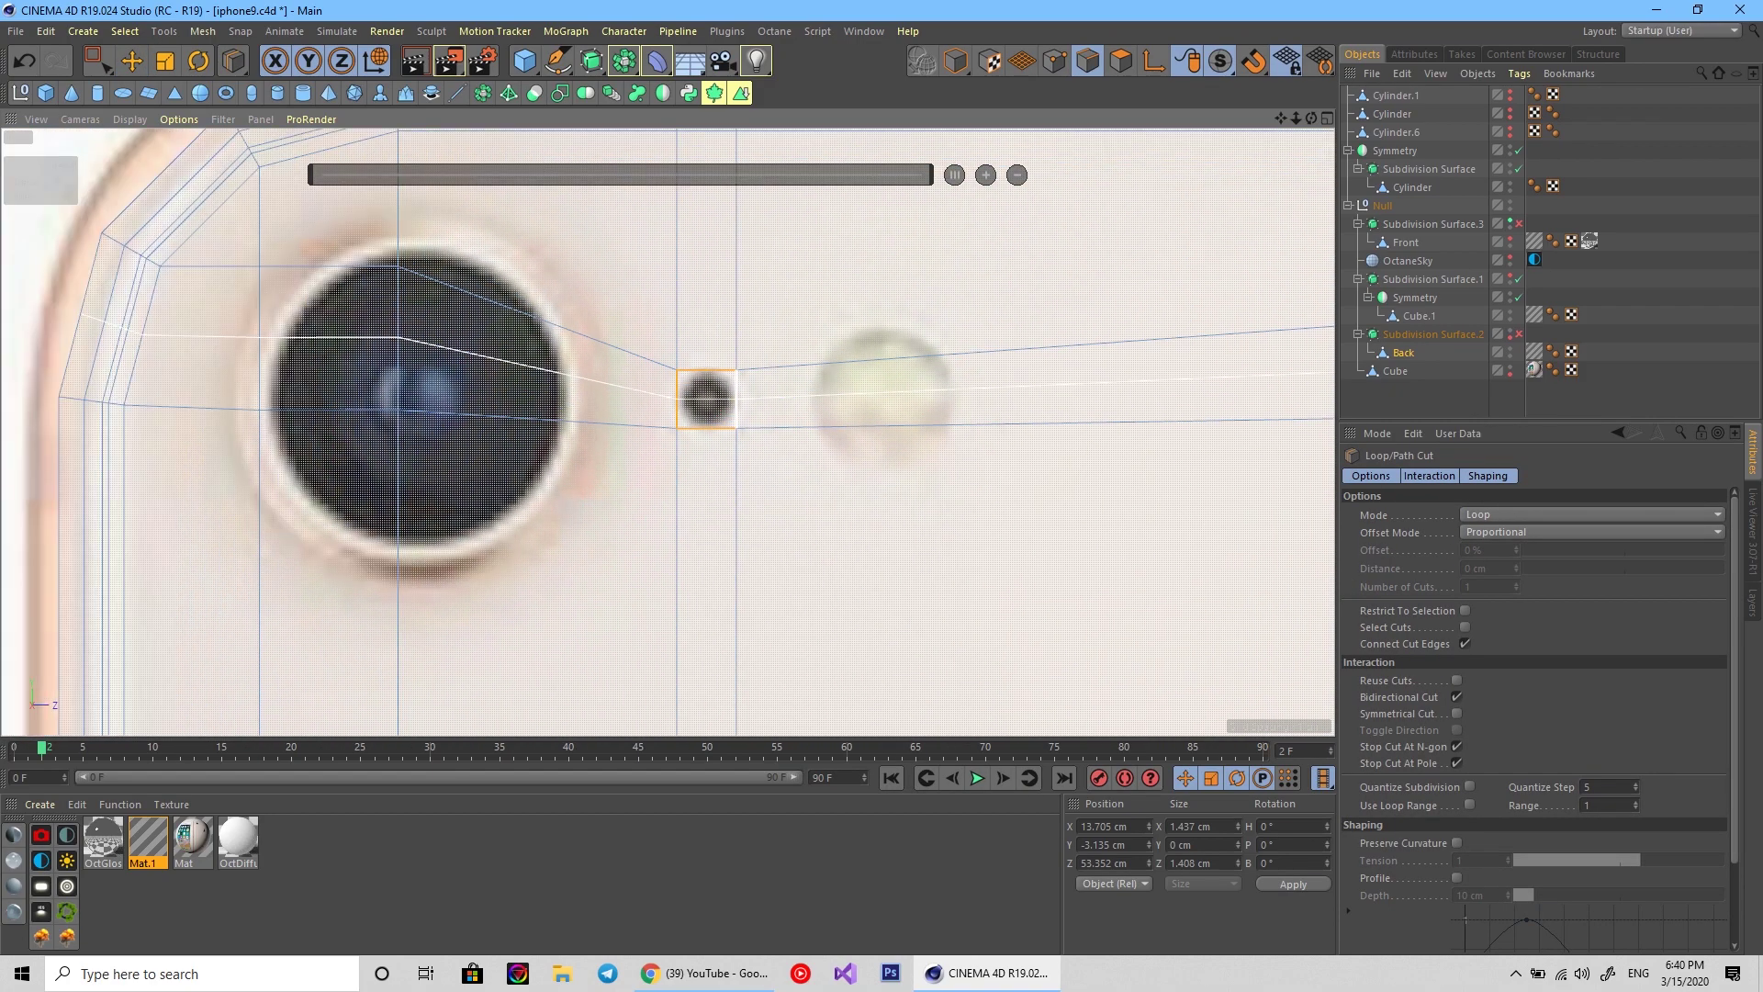
{"action": "key", "text": "k"}
{"action": "key", "text": "k"}
{"action": "scroll", "coordinate": [643, 360], "scroll_direction": "up", "scroll_amount": 2}
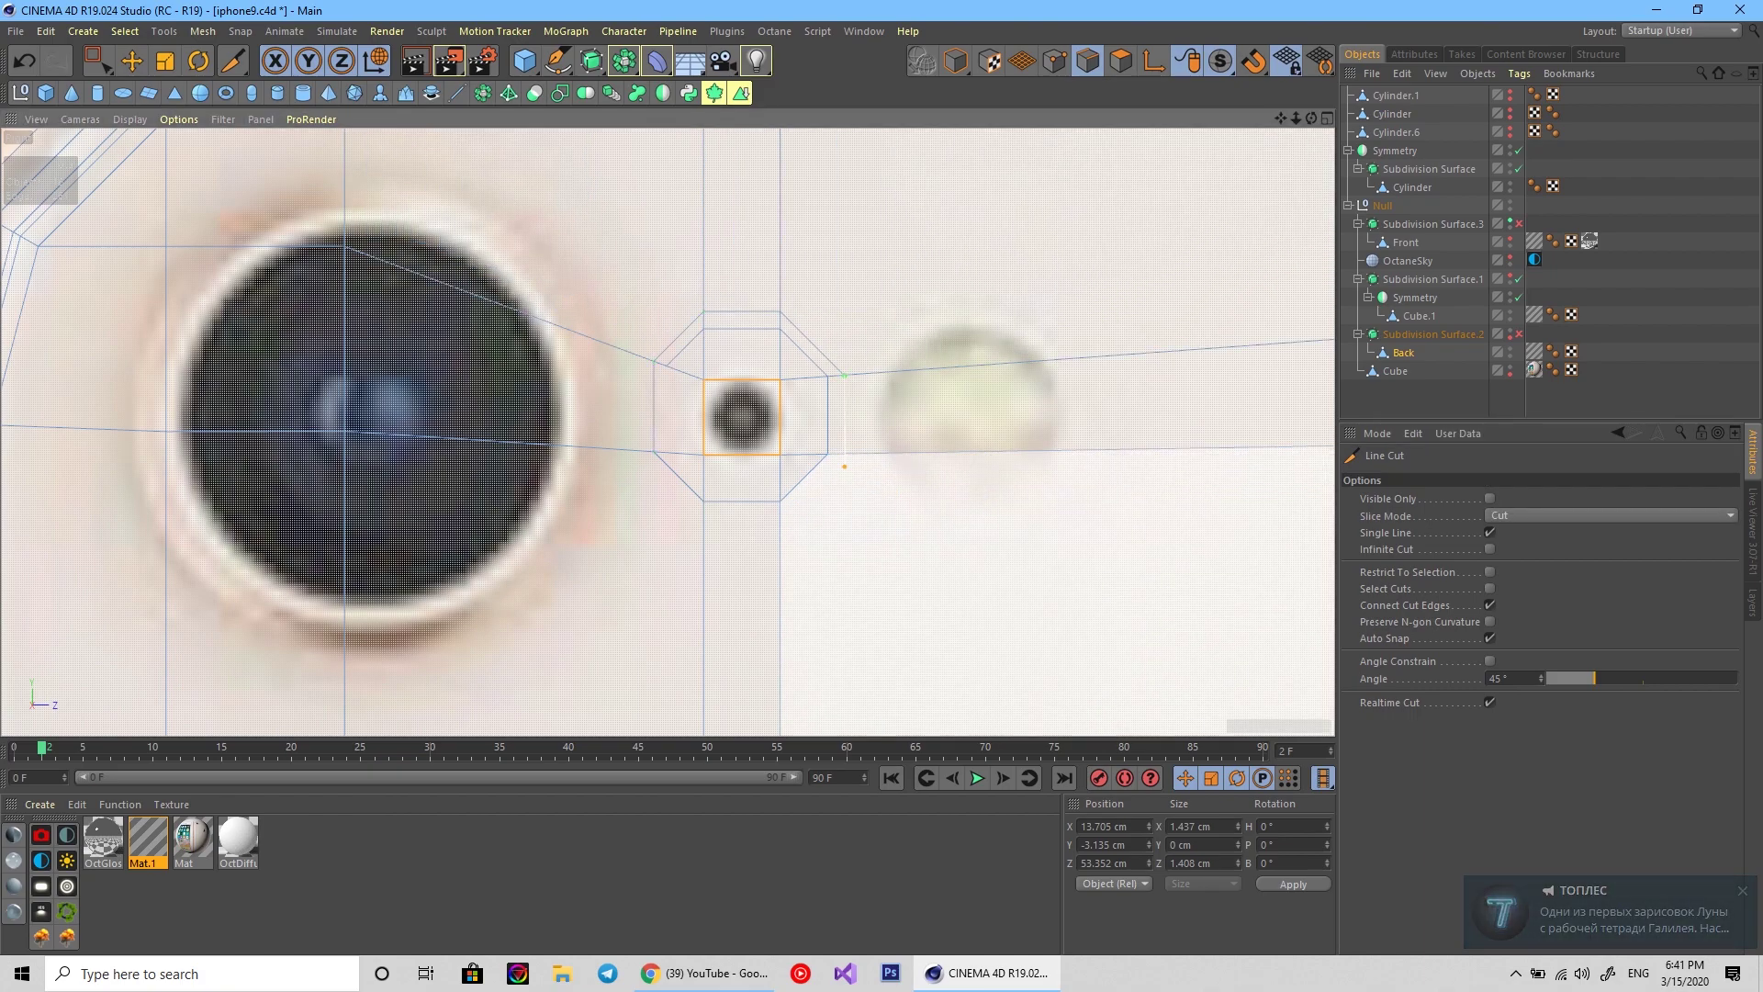
Undo a stray cut and split the hole's centre point into a small ring.
{"action": "scroll", "coordinate": [826, 450], "scroll_direction": "up", "scroll_amount": 2}
{"action": "left_click", "coordinate": [604, 555]}
{"action": "key", "text": "ctrl+z"}
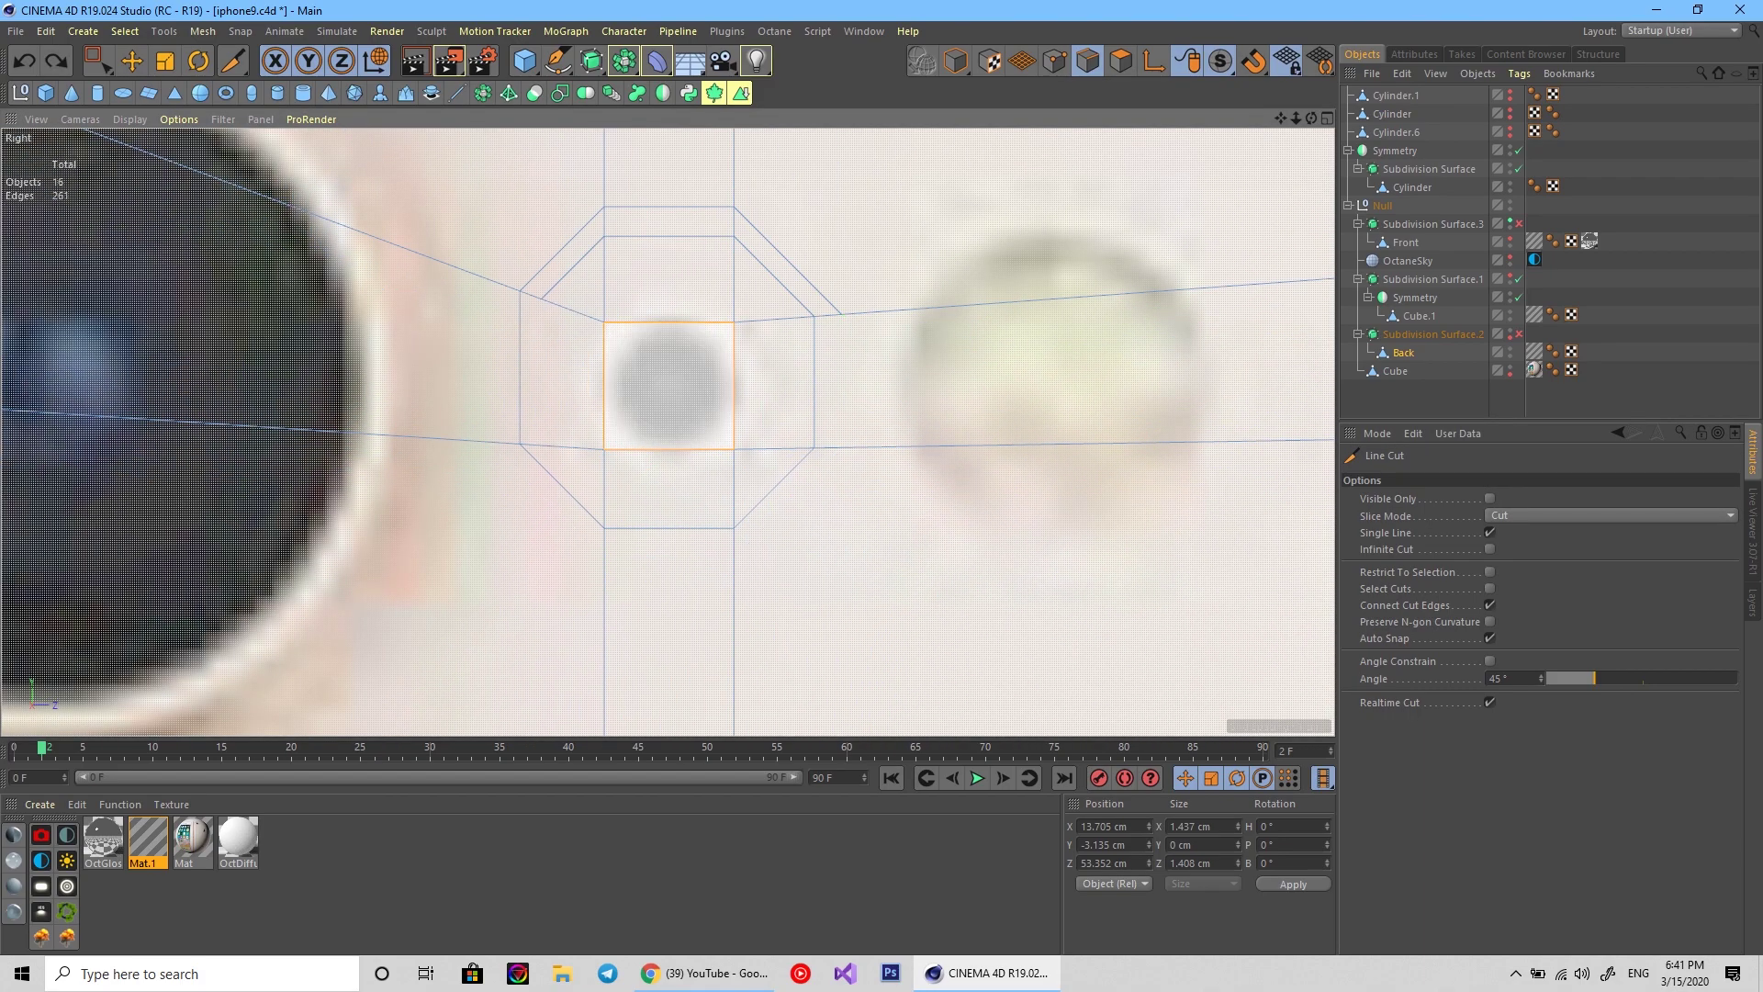
{"action": "scroll", "coordinate": [477, 303], "scroll_direction": "up", "scroll_amount": 3}
{"action": "scroll", "coordinate": [606, 284], "scroll_direction": "down", "scroll_amount": 3}
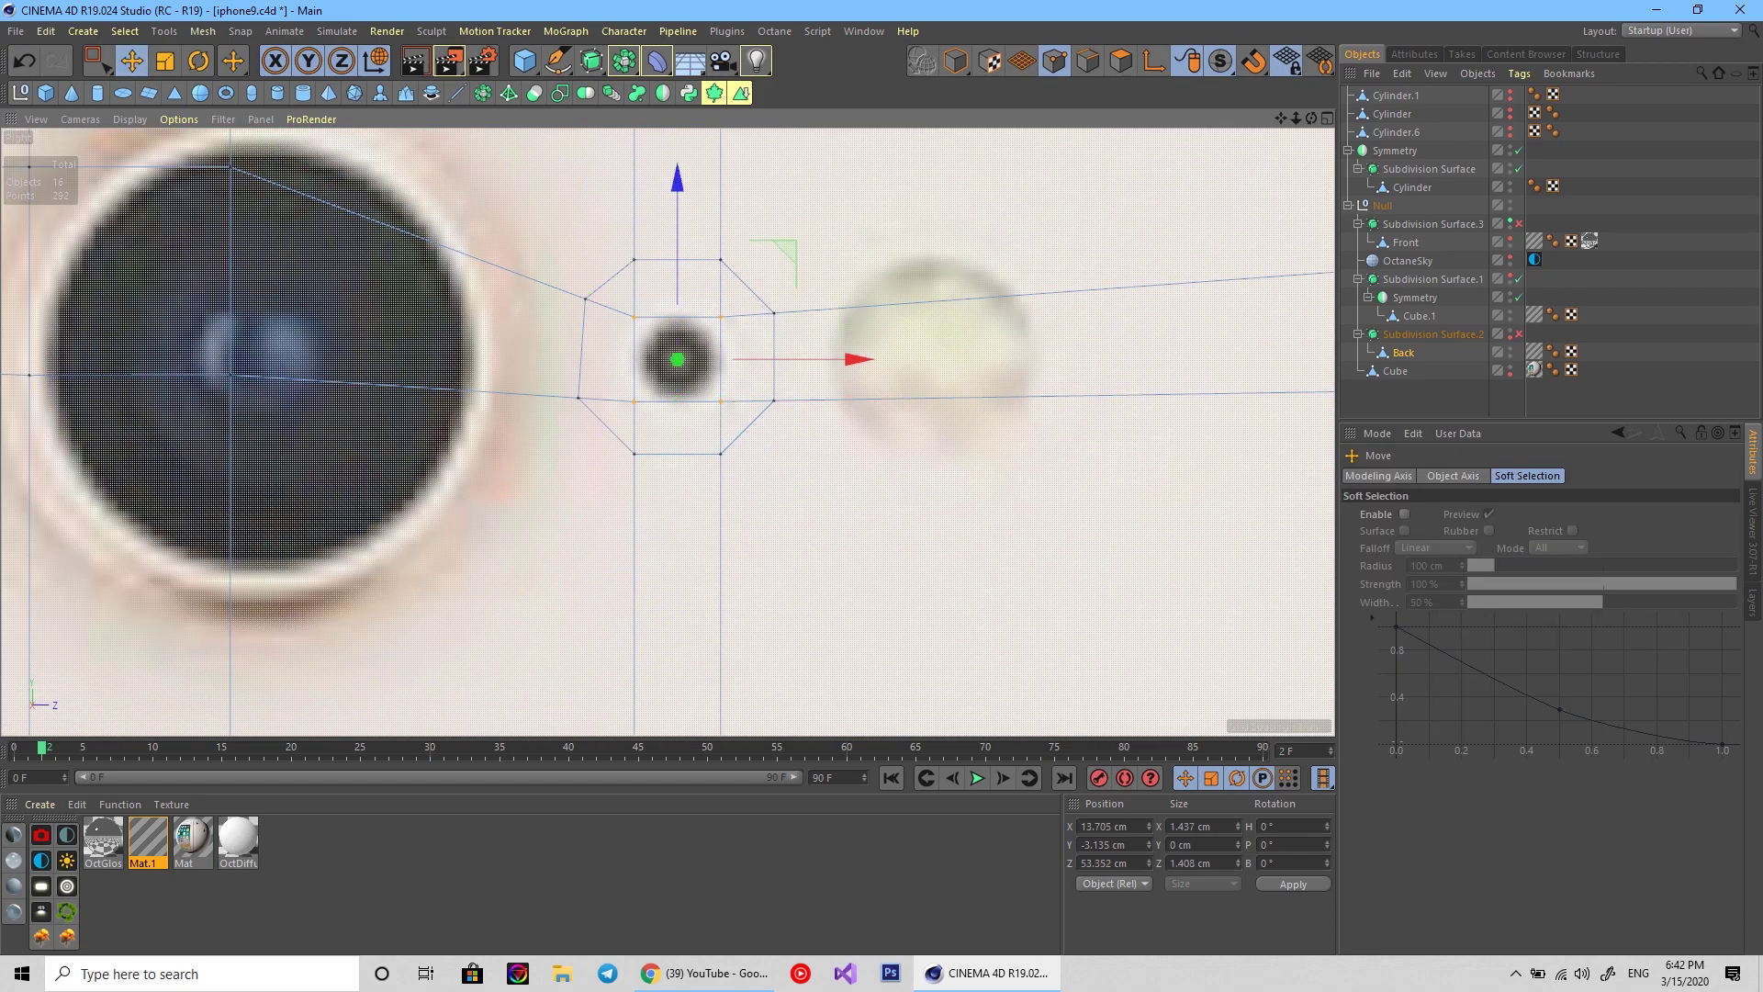
{"action": "right_click", "coordinate": [874, 427]}
{"action": "left_click", "coordinate": [927, 643]}
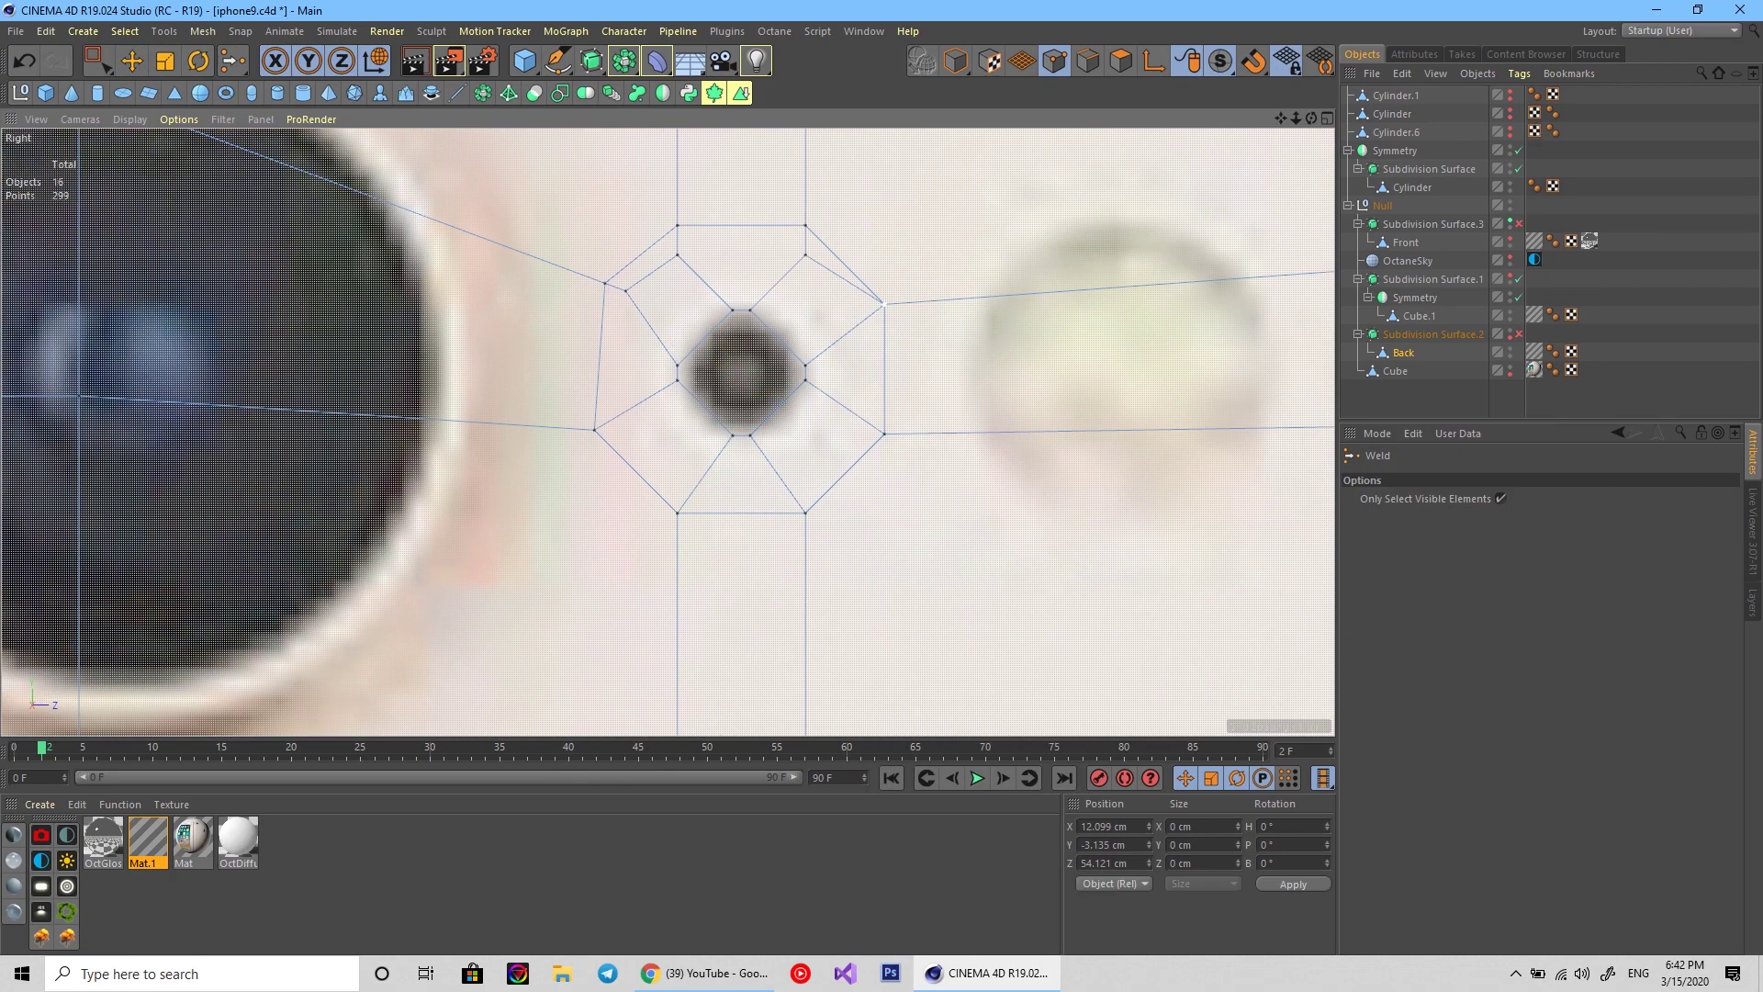
Weld the stray point into its neighbouring vertex on the octagon.
{"action": "key", "text": "m"}
{"action": "key", "text": "q"}
{"action": "scroll", "coordinate": [605, 281], "scroll_direction": "down", "scroll_amount": 2}
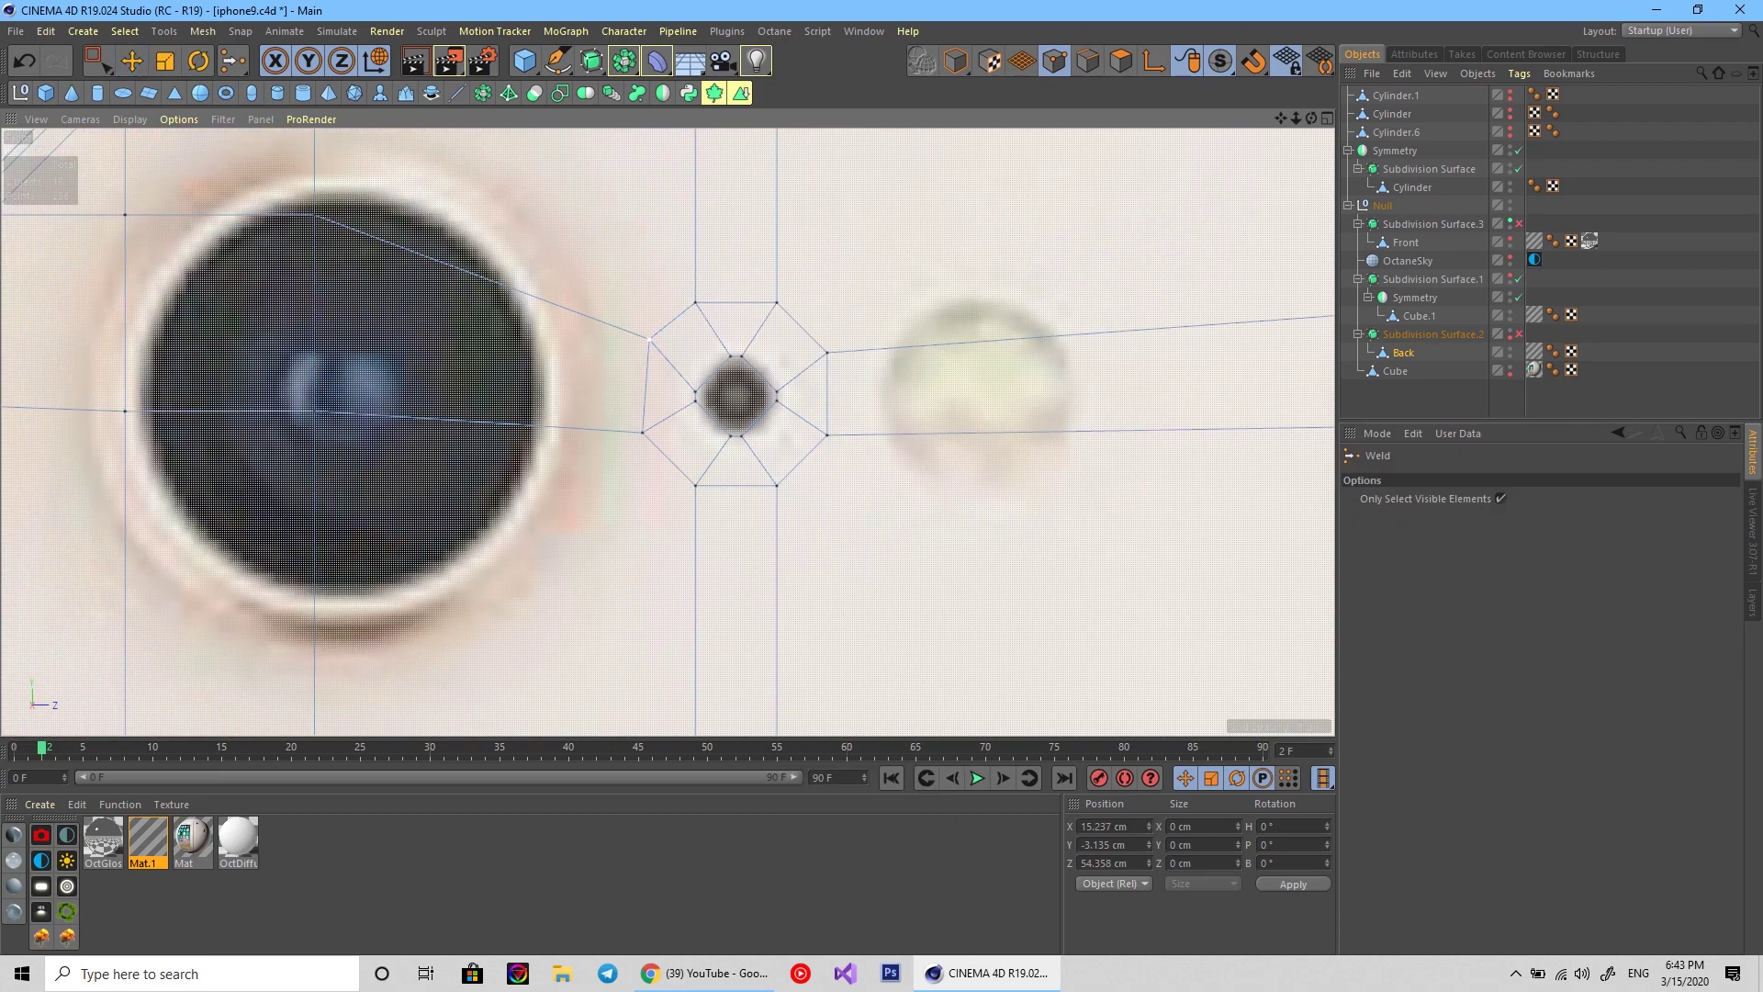
{"action": "scroll", "coordinate": [536, 287], "scroll_direction": "up", "scroll_amount": 3}
{"action": "left_click", "coordinate": [536, 287]}
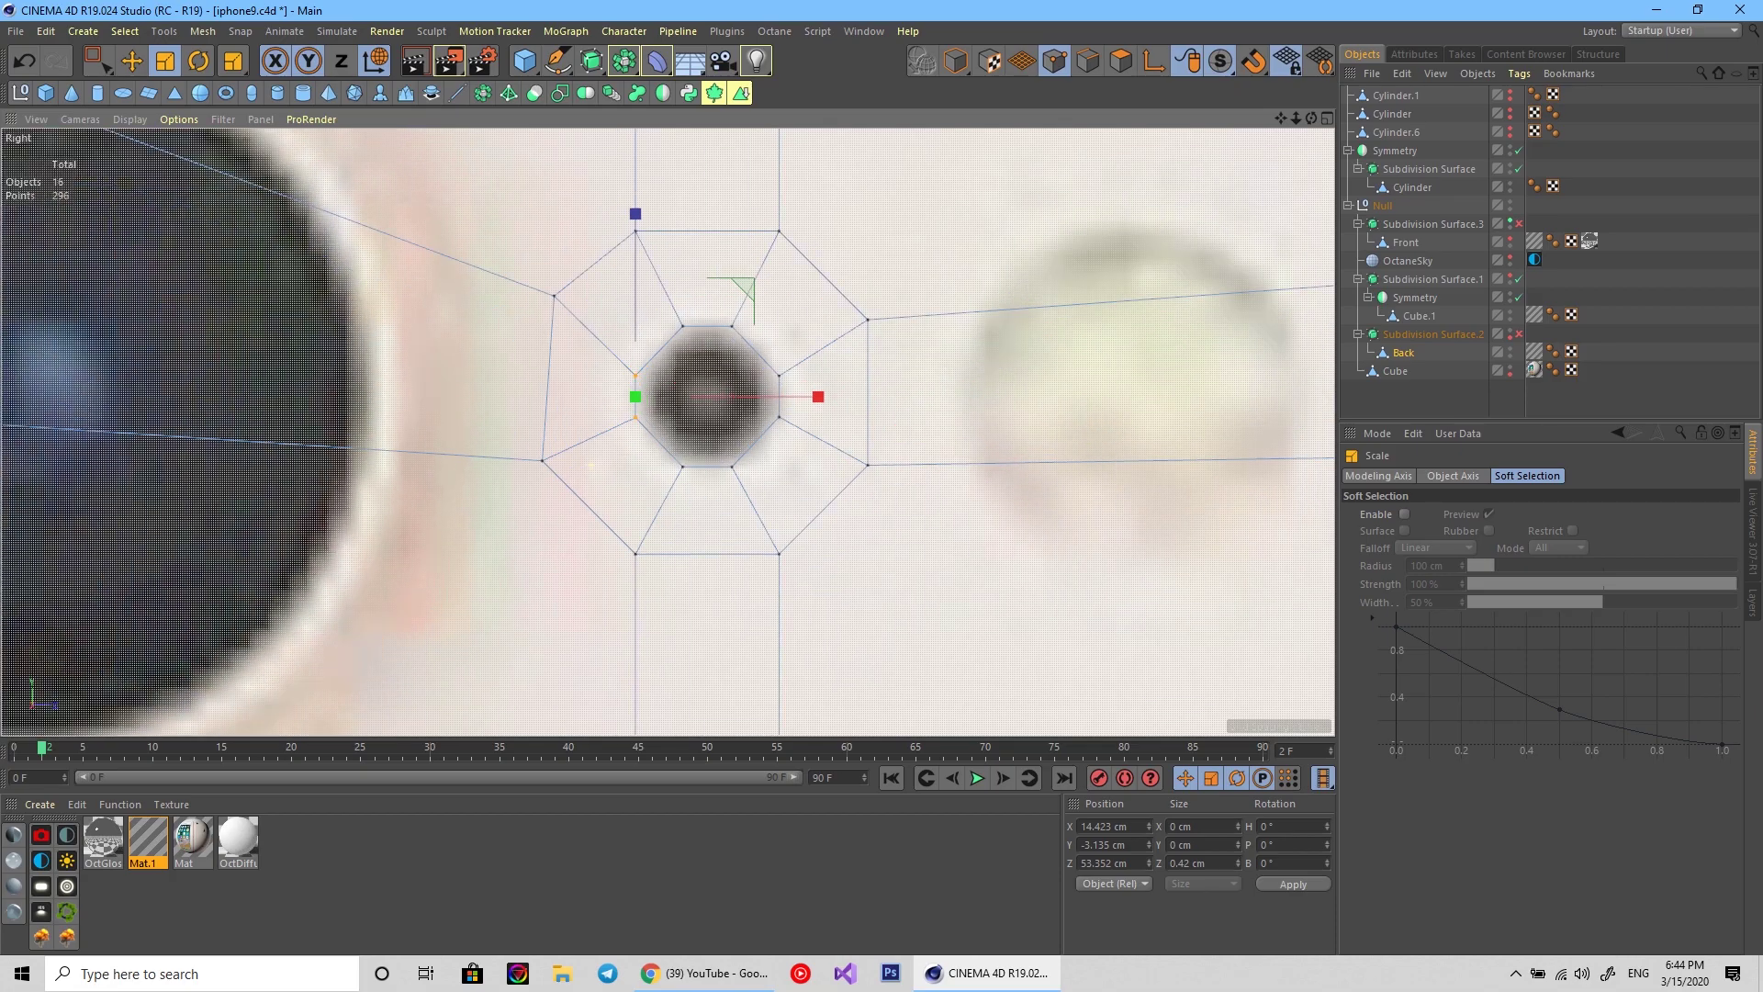
Line-cut a new edge straight across the small hole.
{"action": "key", "text": "k"}
{"action": "key", "text": "k"}
{"action": "left_click_drag", "start_coordinate": [635, 419], "coordinate": [782, 420]}
{"action": "key", "text": "e"}
{"action": "scroll", "coordinate": [668, 431], "scroll_direction": "down", "scroll_amount": 3}
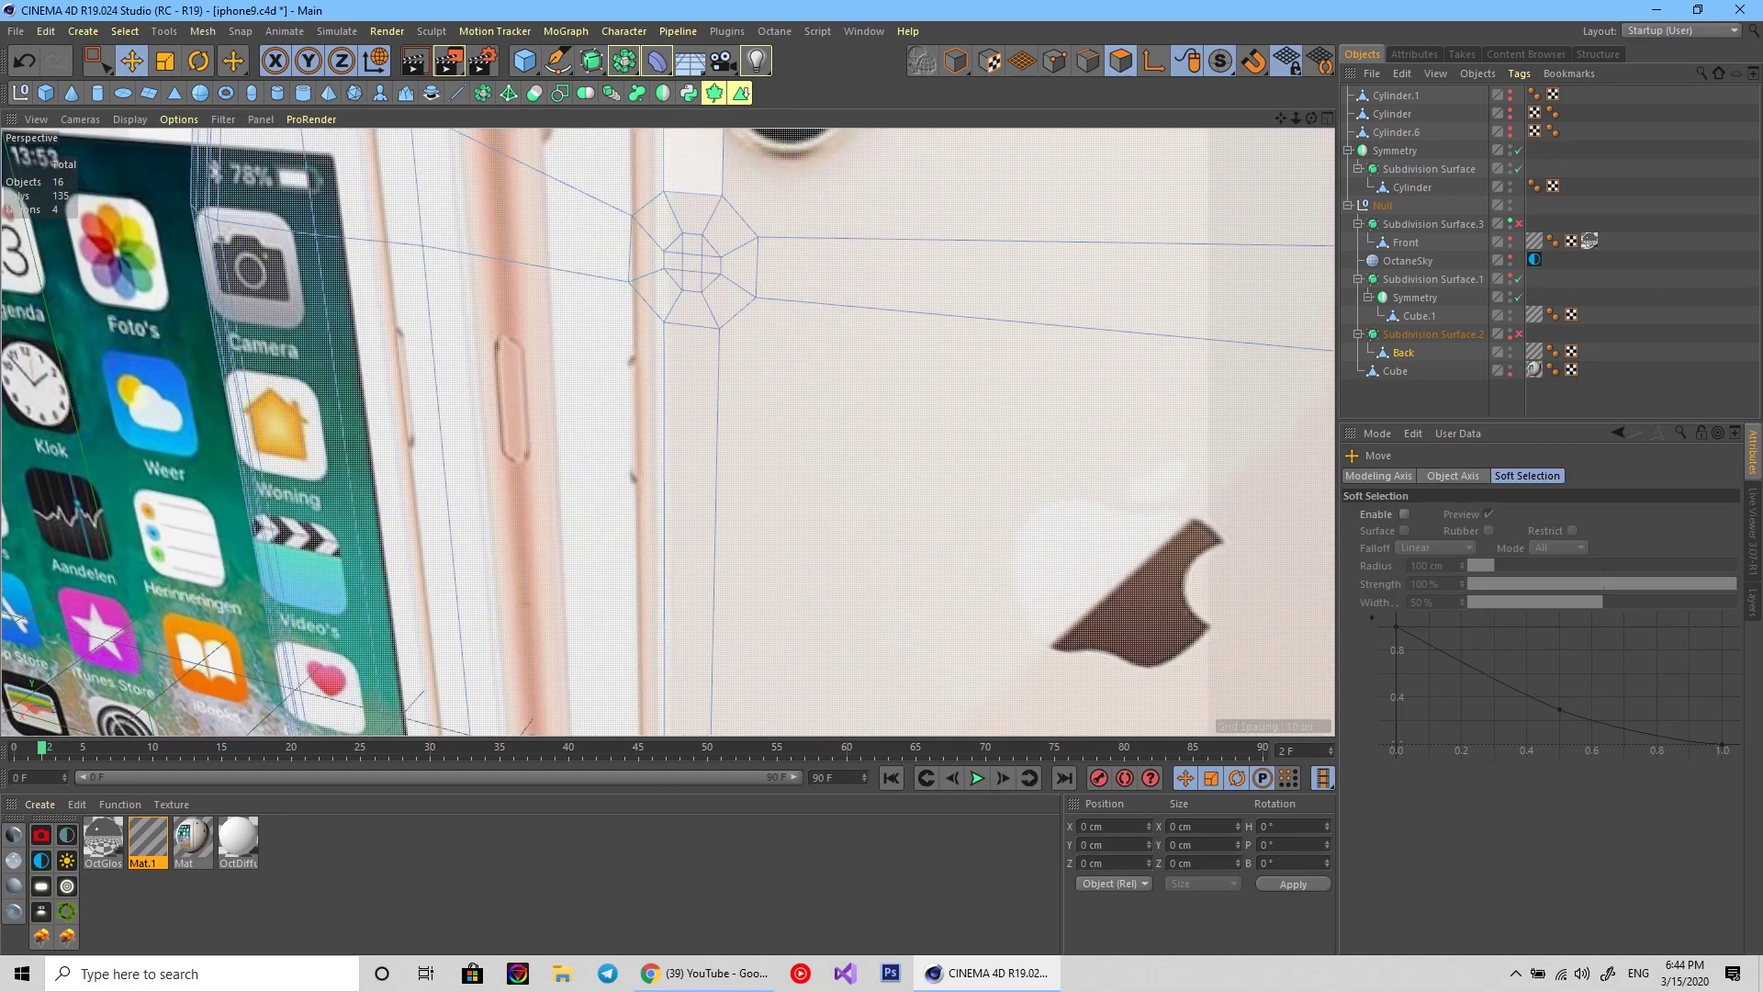
Orbit to perspective and start adding loops near the camera with Loop/Path Cut.
{"action": "left_click_drag", "start_coordinate": [667, 431], "coordinate": [735, 413], "text": "alt"}
{"action": "key", "text": "k"}
{"action": "key", "text": "l"}
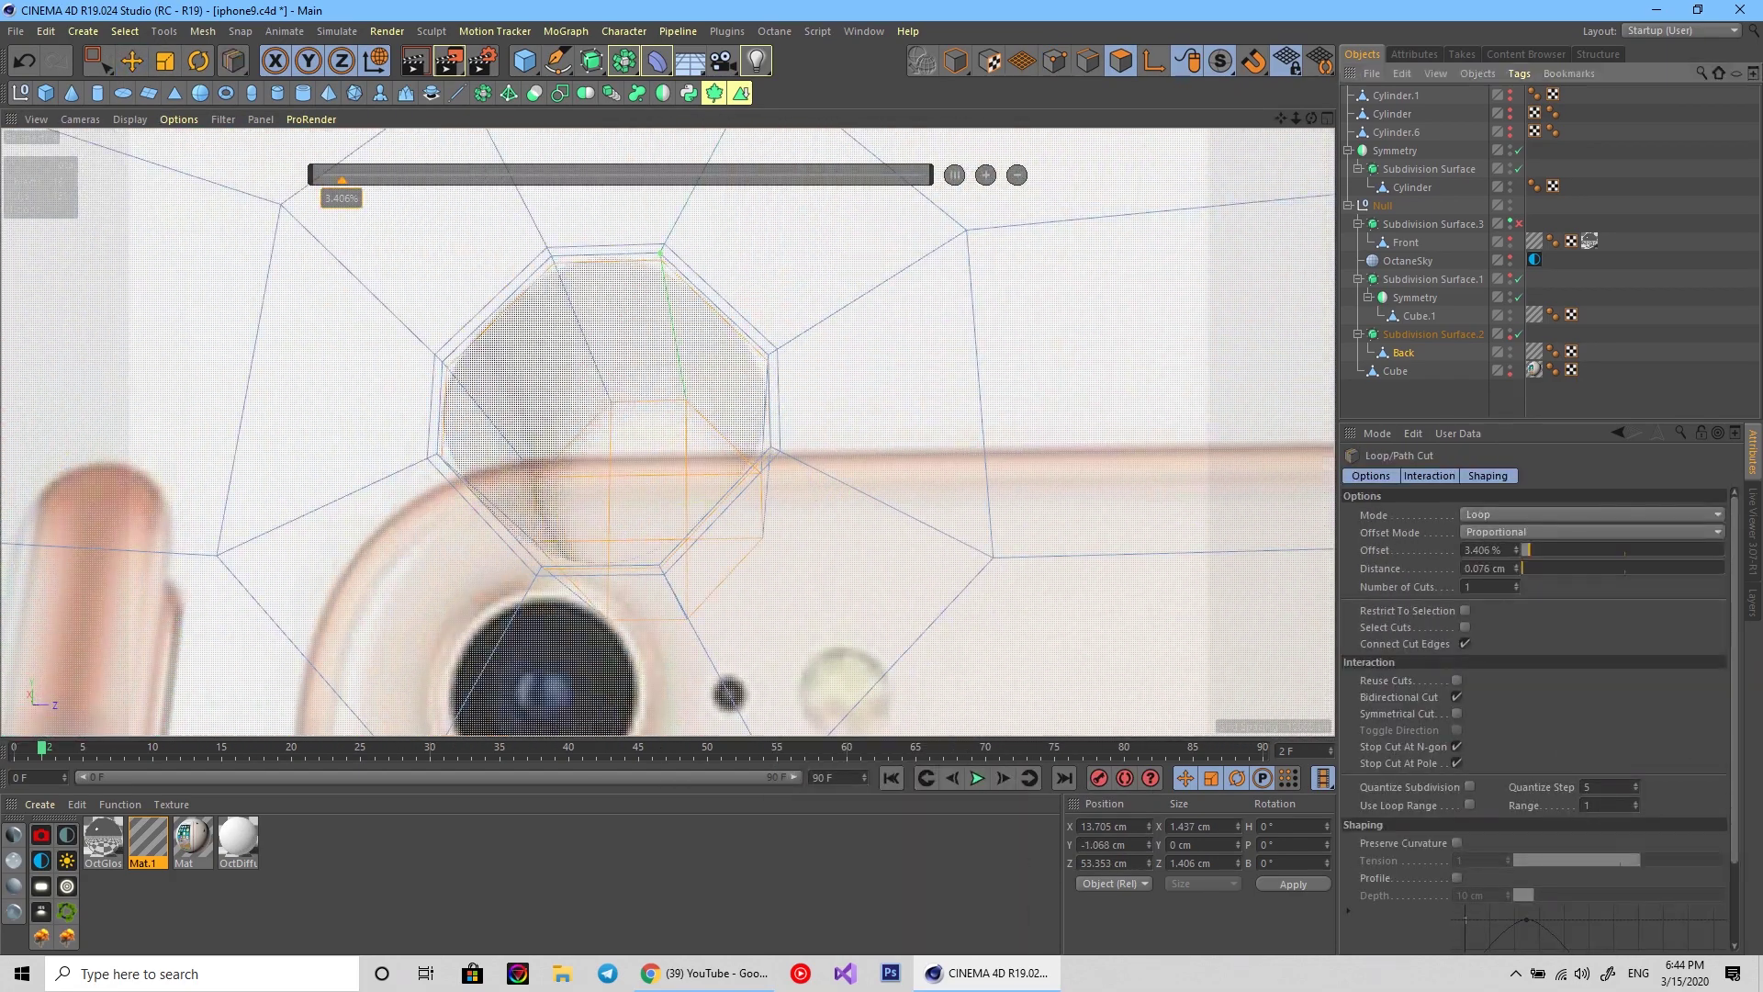
{"action": "scroll", "coordinate": [668, 431], "scroll_direction": "down", "scroll_amount": 3}
{"action": "key", "text": "k"}
{"action": "key", "text": "k"}
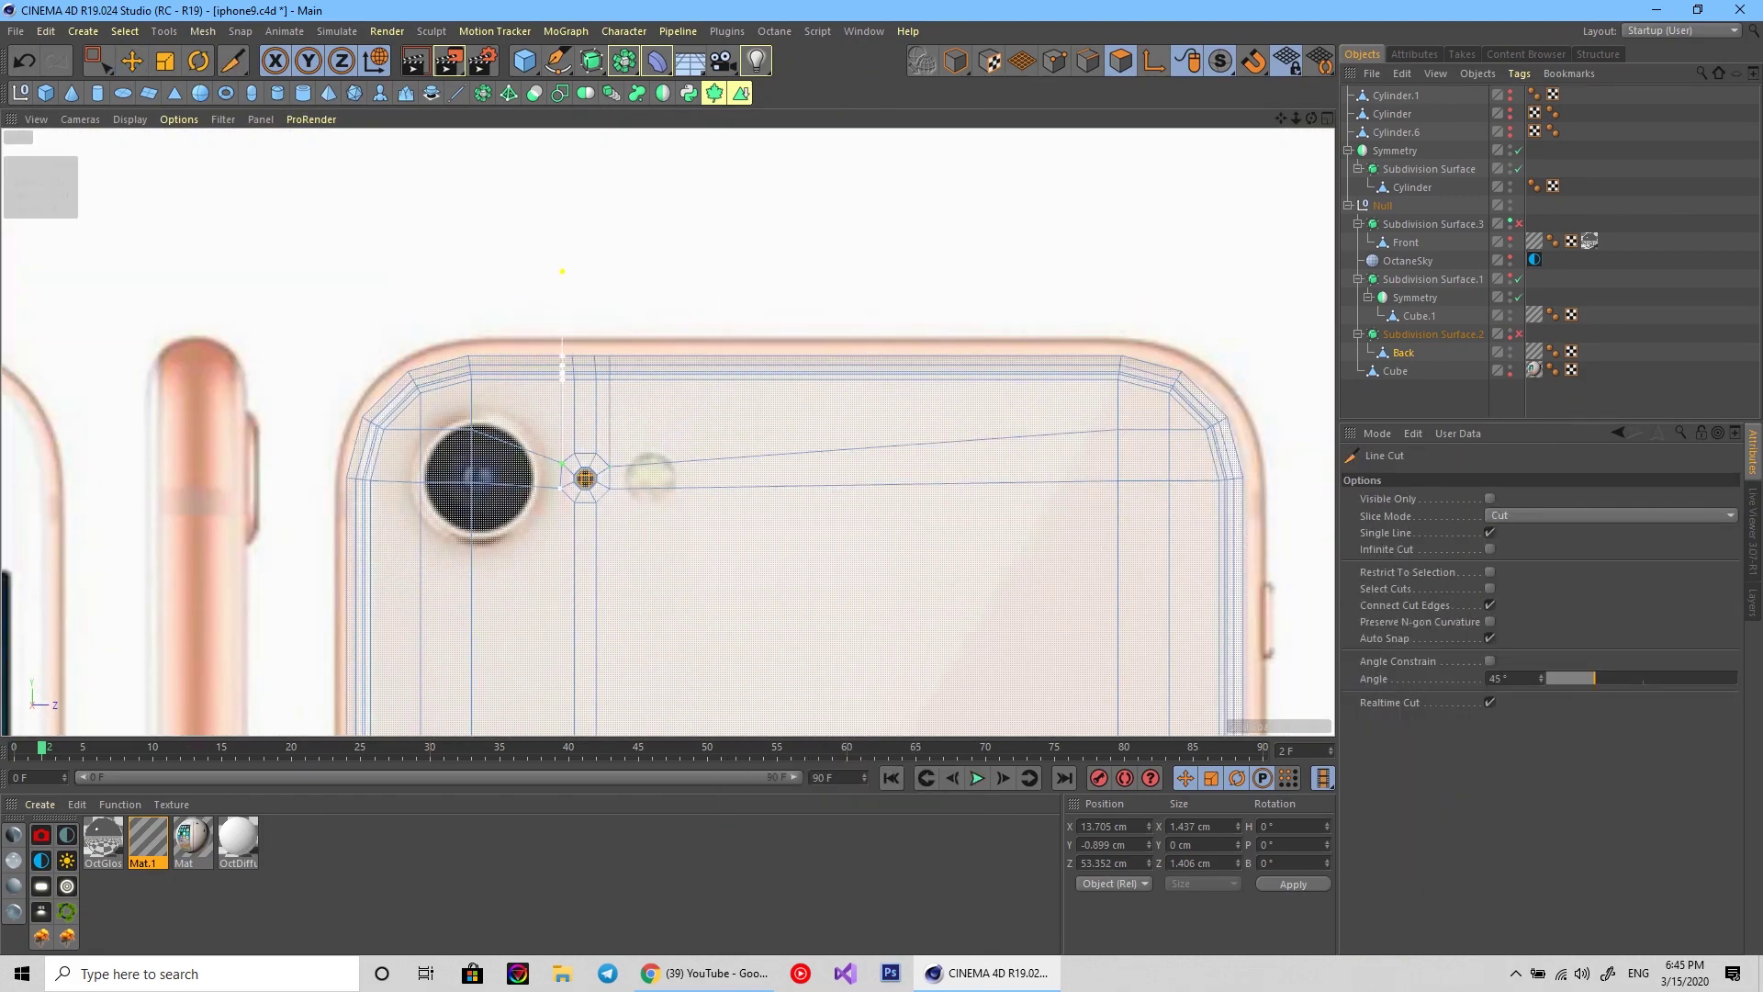
{"action": "scroll", "coordinate": [668, 432], "scroll_direction": "up", "scroll_amount": 2}
{"action": "scroll", "coordinate": [667, 432], "scroll_direction": "up", "scroll_amount": 2}
{"action": "scroll", "coordinate": [406, 183], "scroll_direction": "down", "scroll_amount": 2}
Place extra edge loops through the camera area around the small hole.
{"action": "key", "text": "k"}
{"action": "key", "text": "l"}
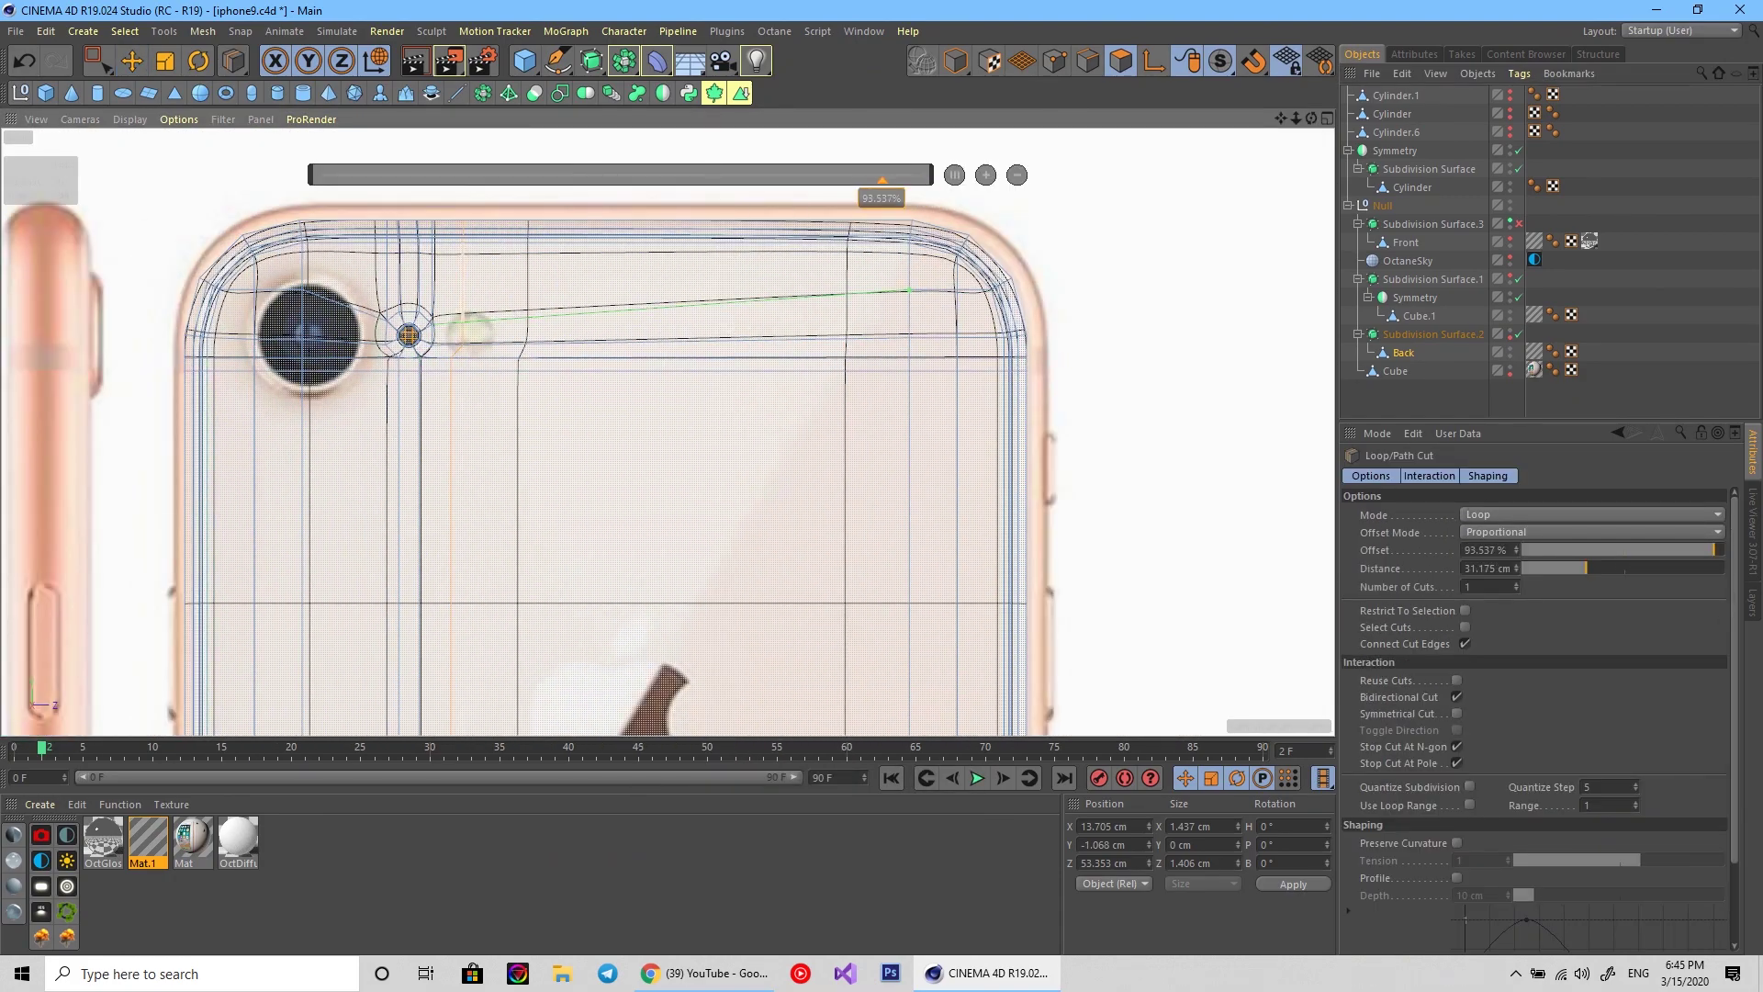
{"action": "scroll", "coordinate": [468, 330], "scroll_direction": "down", "scroll_amount": 1}
{"action": "scroll", "coordinate": [468, 330], "scroll_direction": "down", "scroll_amount": 3}
{"action": "scroll", "coordinate": [687, 255], "scroll_direction": "up", "scroll_amount": 2}
{"action": "scroll", "coordinate": [687, 255], "scroll_direction": "up", "scroll_amount": 2}
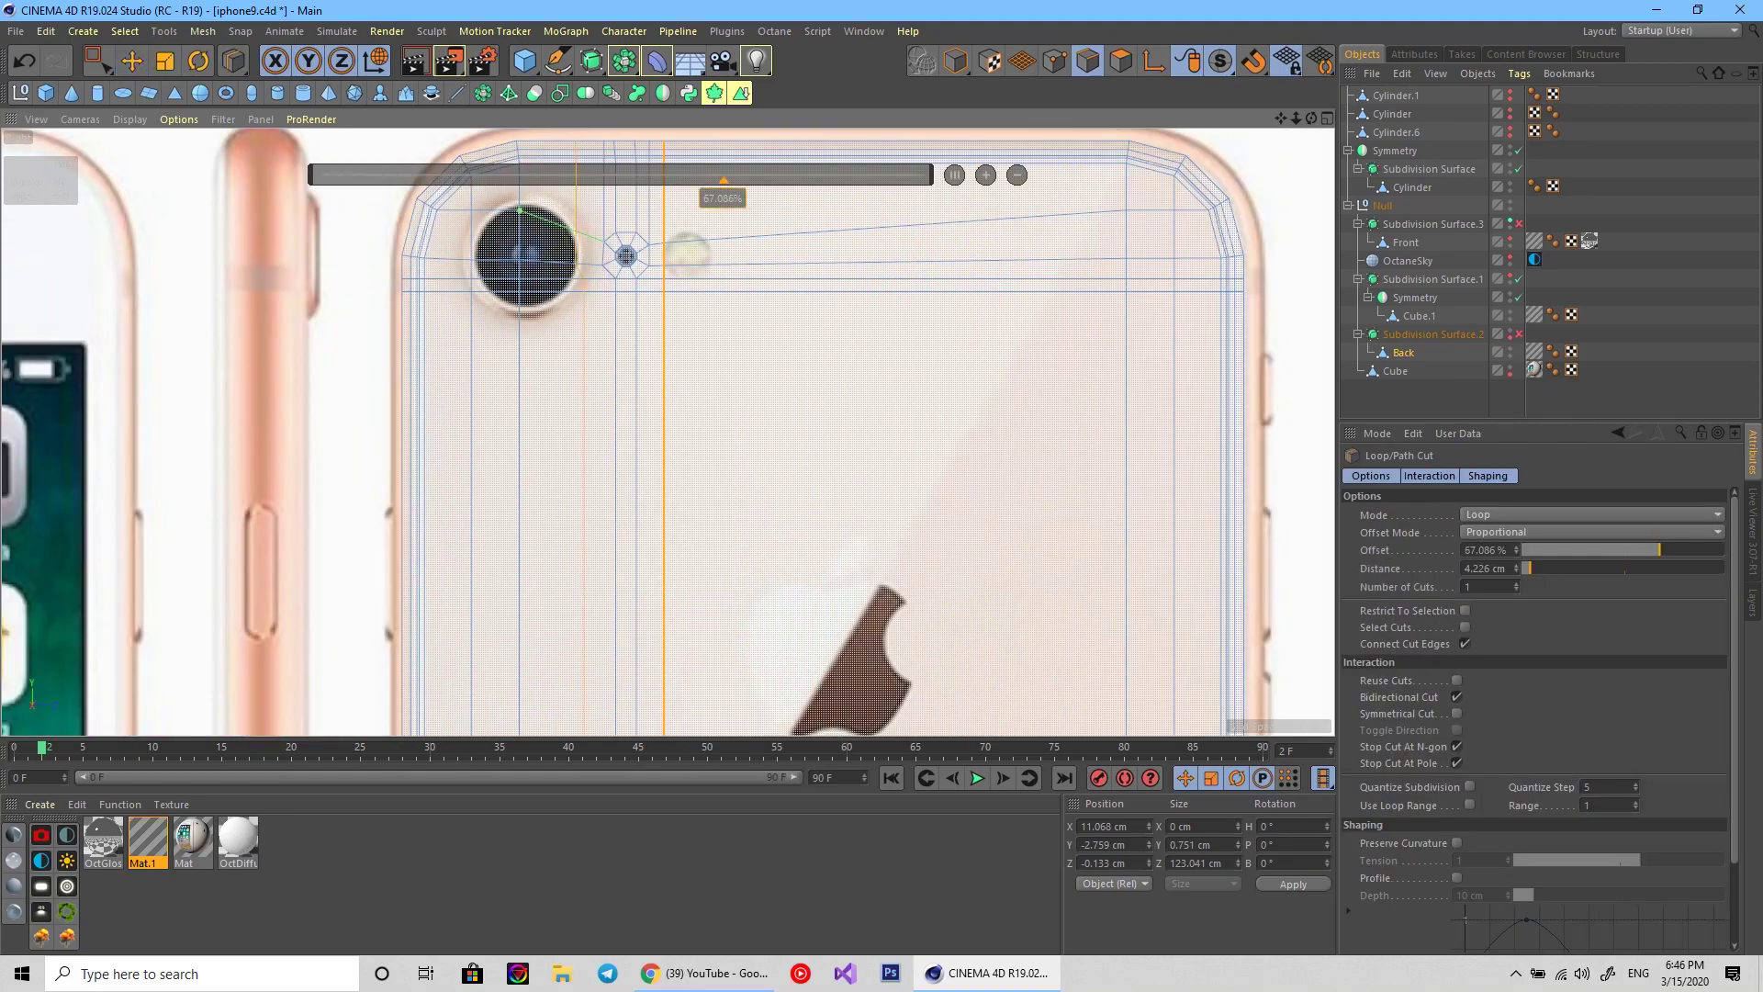
{"action": "scroll", "coordinate": [687, 254], "scroll_direction": "down", "scroll_amount": 3}
{"action": "key", "text": "e"}
{"action": "scroll", "coordinate": [687, 254], "scroll_direction": "up", "scroll_amount": 3}
{"action": "scroll", "coordinate": [686, 254], "scroll_direction": "down", "scroll_amount": 1}
{"action": "scroll", "coordinate": [686, 254], "scroll_direction": "up", "scroll_amount": 1}
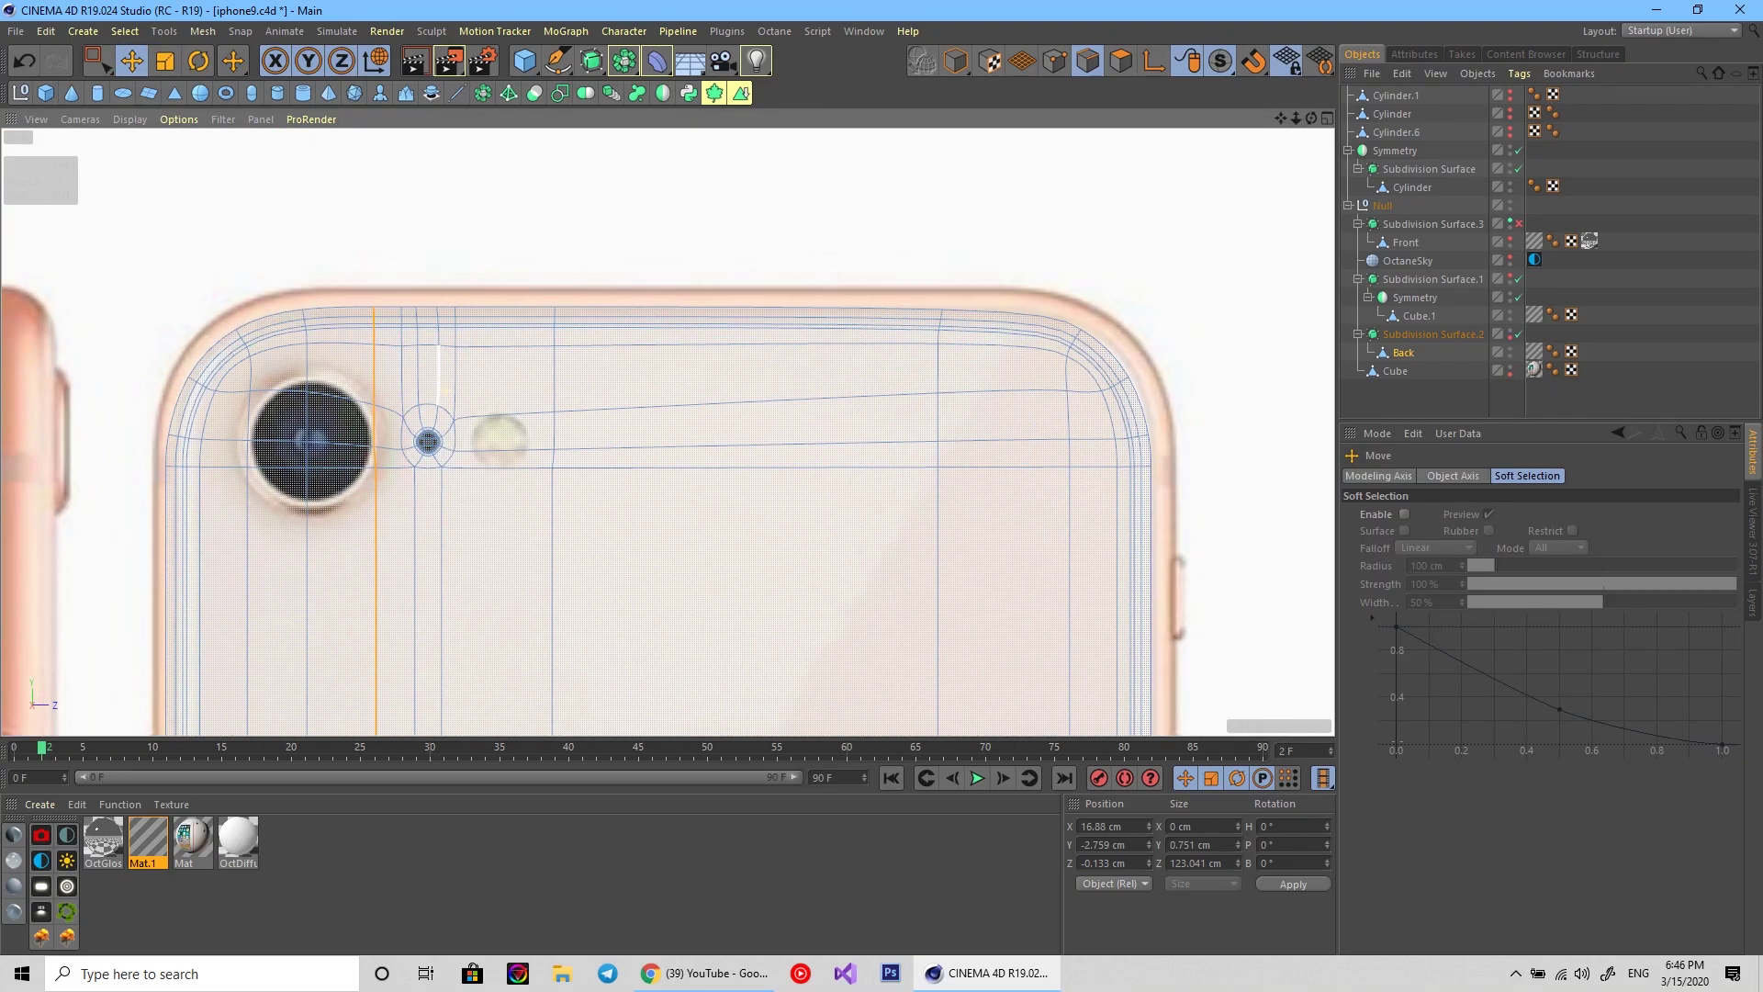
{"action": "scroll", "coordinate": [505, 367], "scroll_direction": "down", "scroll_amount": 2}
{"action": "scroll", "coordinate": [505, 367], "scroll_direction": "up", "scroll_amount": 3}
{"action": "scroll", "coordinate": [505, 367], "scroll_direction": "up", "scroll_amount": 2}
Switch to the Right view and box-select the small hole's octagon points.
{"action": "key", "text": "9"}
{"action": "key", "text": "F5"}
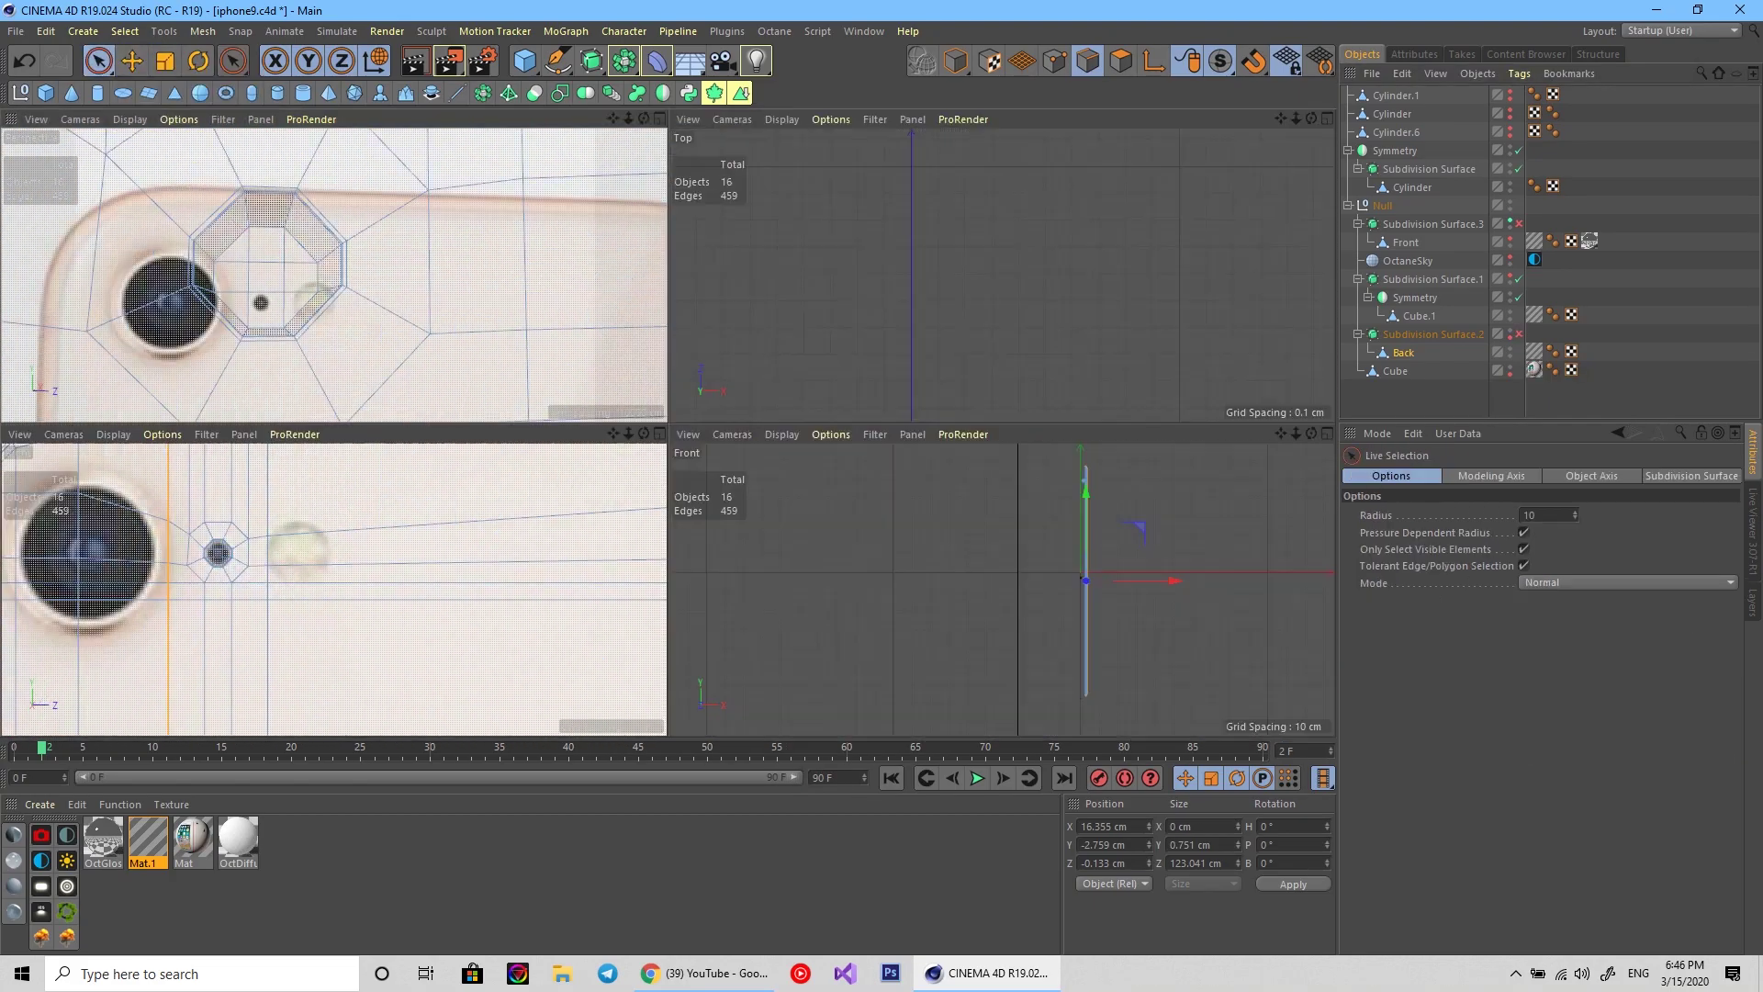
{"action": "key", "text": "F3"}
{"action": "scroll", "coordinate": [476, 297], "scroll_direction": "up", "scroll_amount": 2}
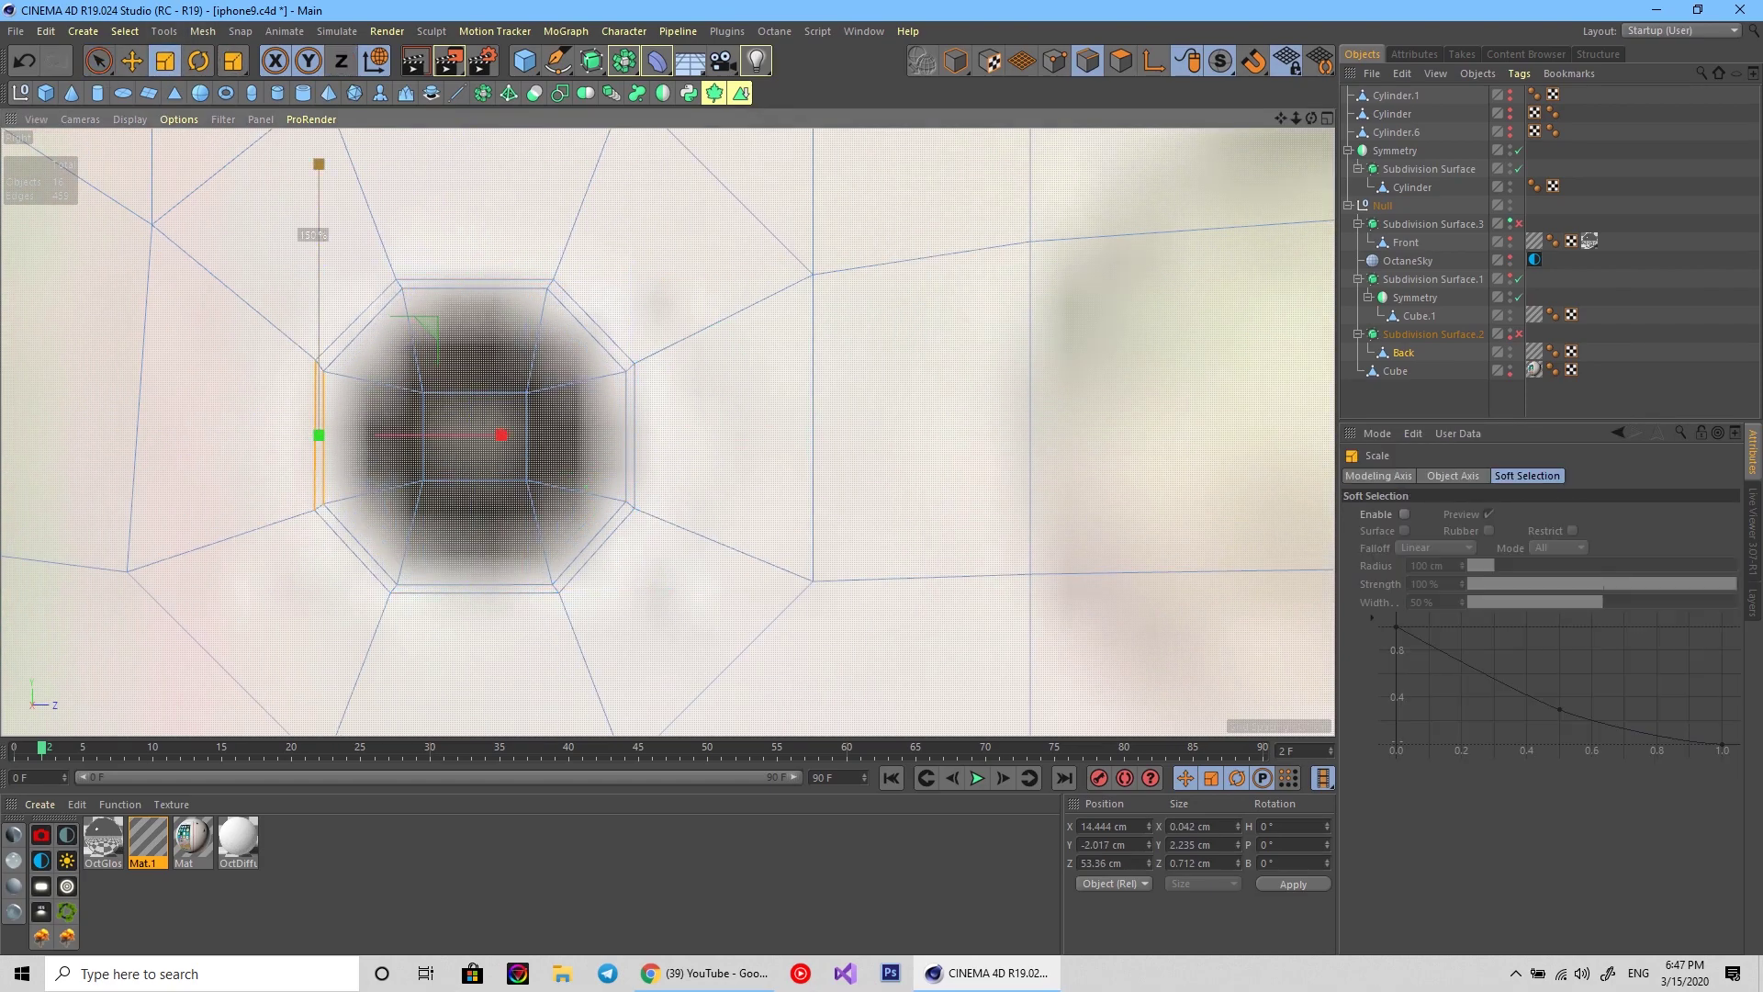
{"action": "scroll", "coordinate": [478, 422], "scroll_direction": "down", "scroll_amount": 3}
{"action": "key", "text": "0"}
{"action": "scroll", "coordinate": [441, 386], "scroll_direction": "up", "scroll_amount": 1}
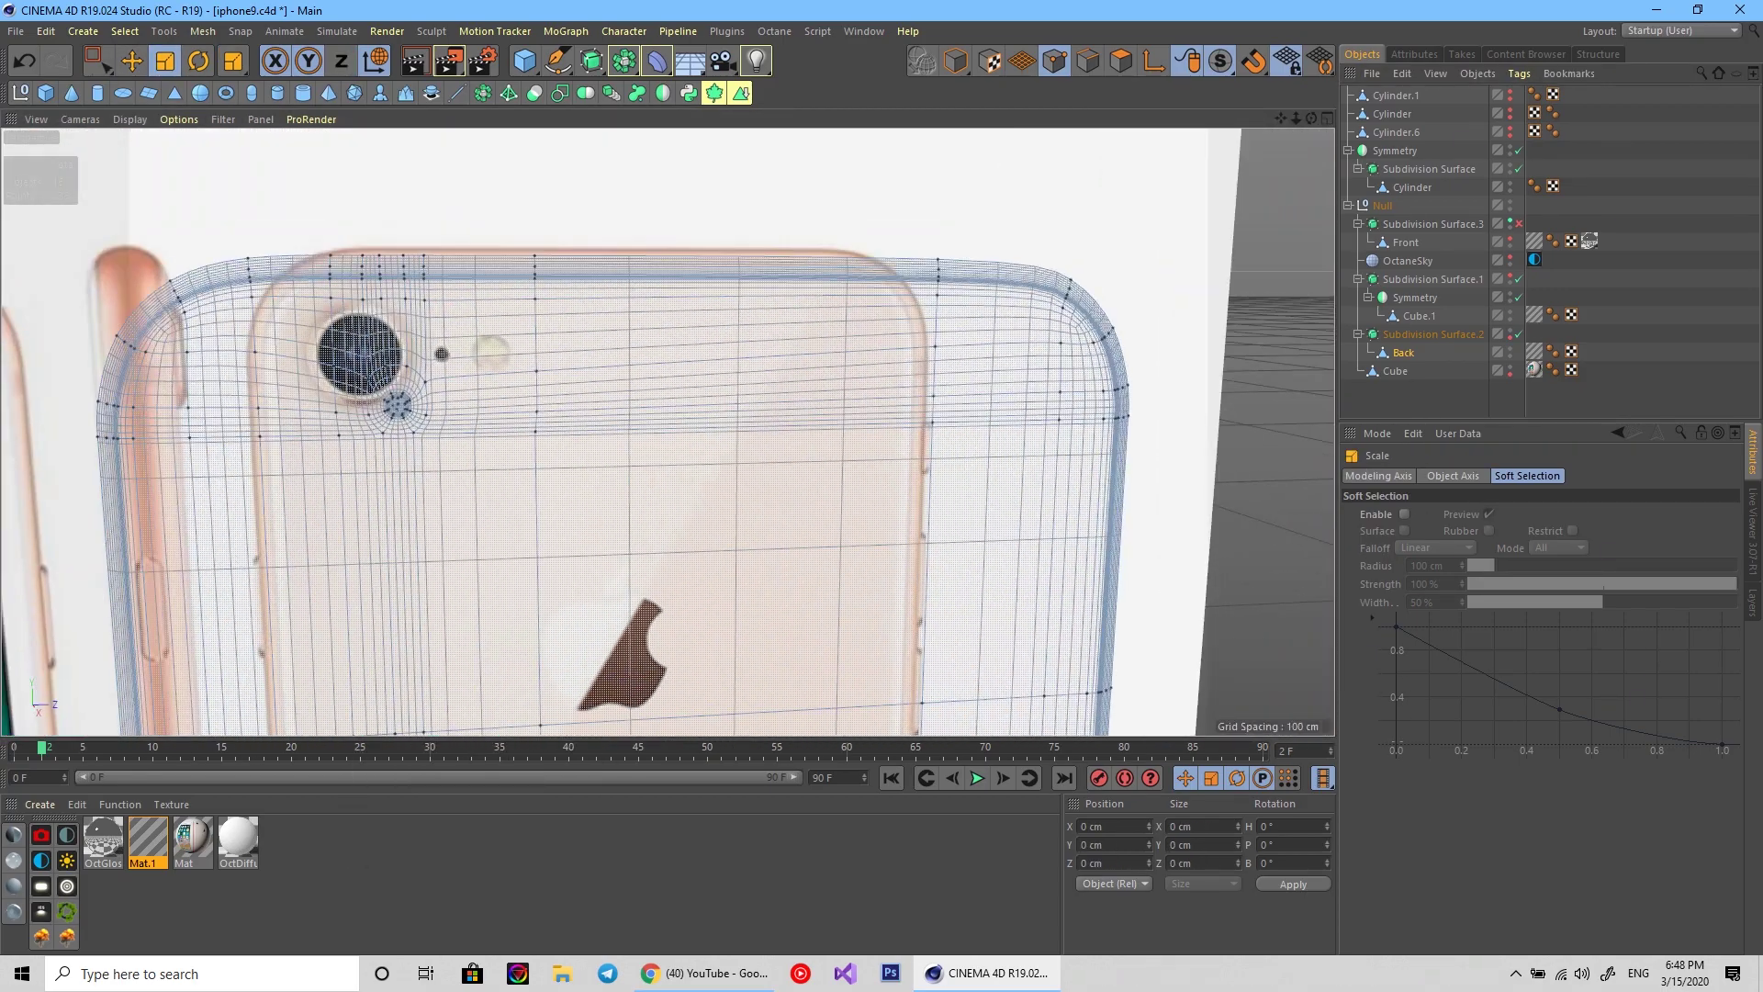
Add an edge loop near the flash hole on the Back mesh.
{"action": "right_click", "coordinate": [441, 367]}
{"action": "left_click", "coordinate": [512, 583]}
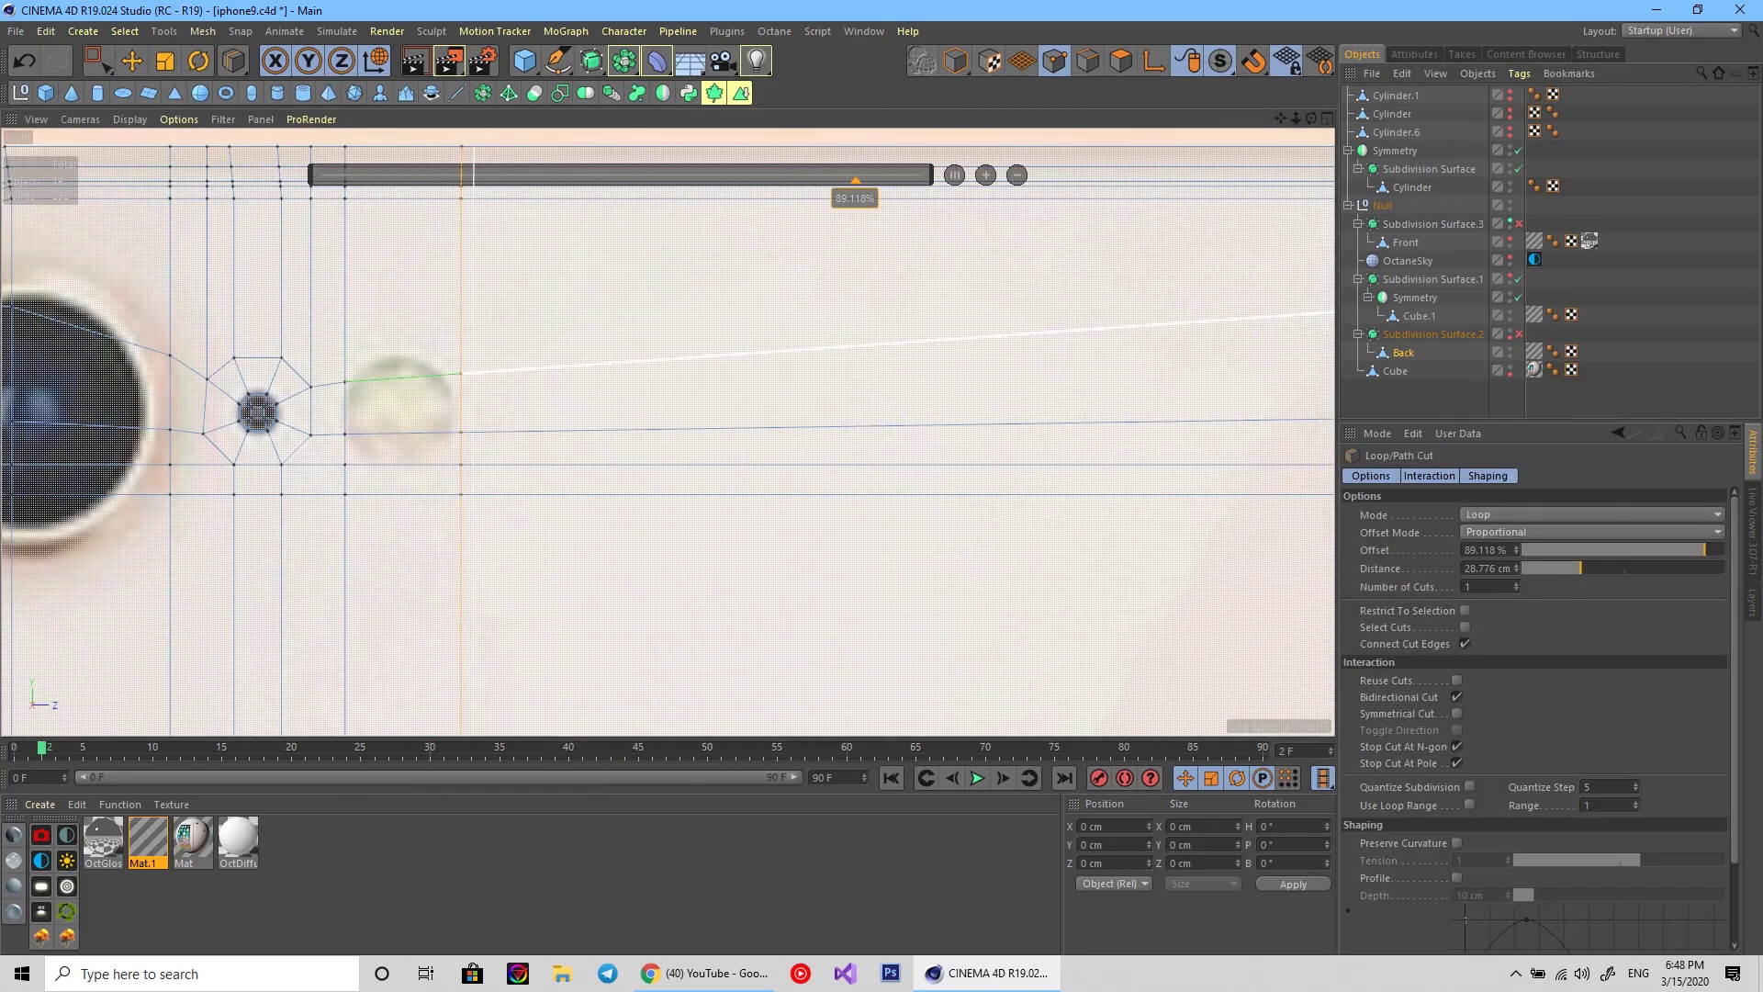
{"action": "key", "text": "e"}
{"action": "key", "text": "e"}
{"action": "scroll", "coordinate": [668, 432], "scroll_direction": "up", "scroll_amount": 1}
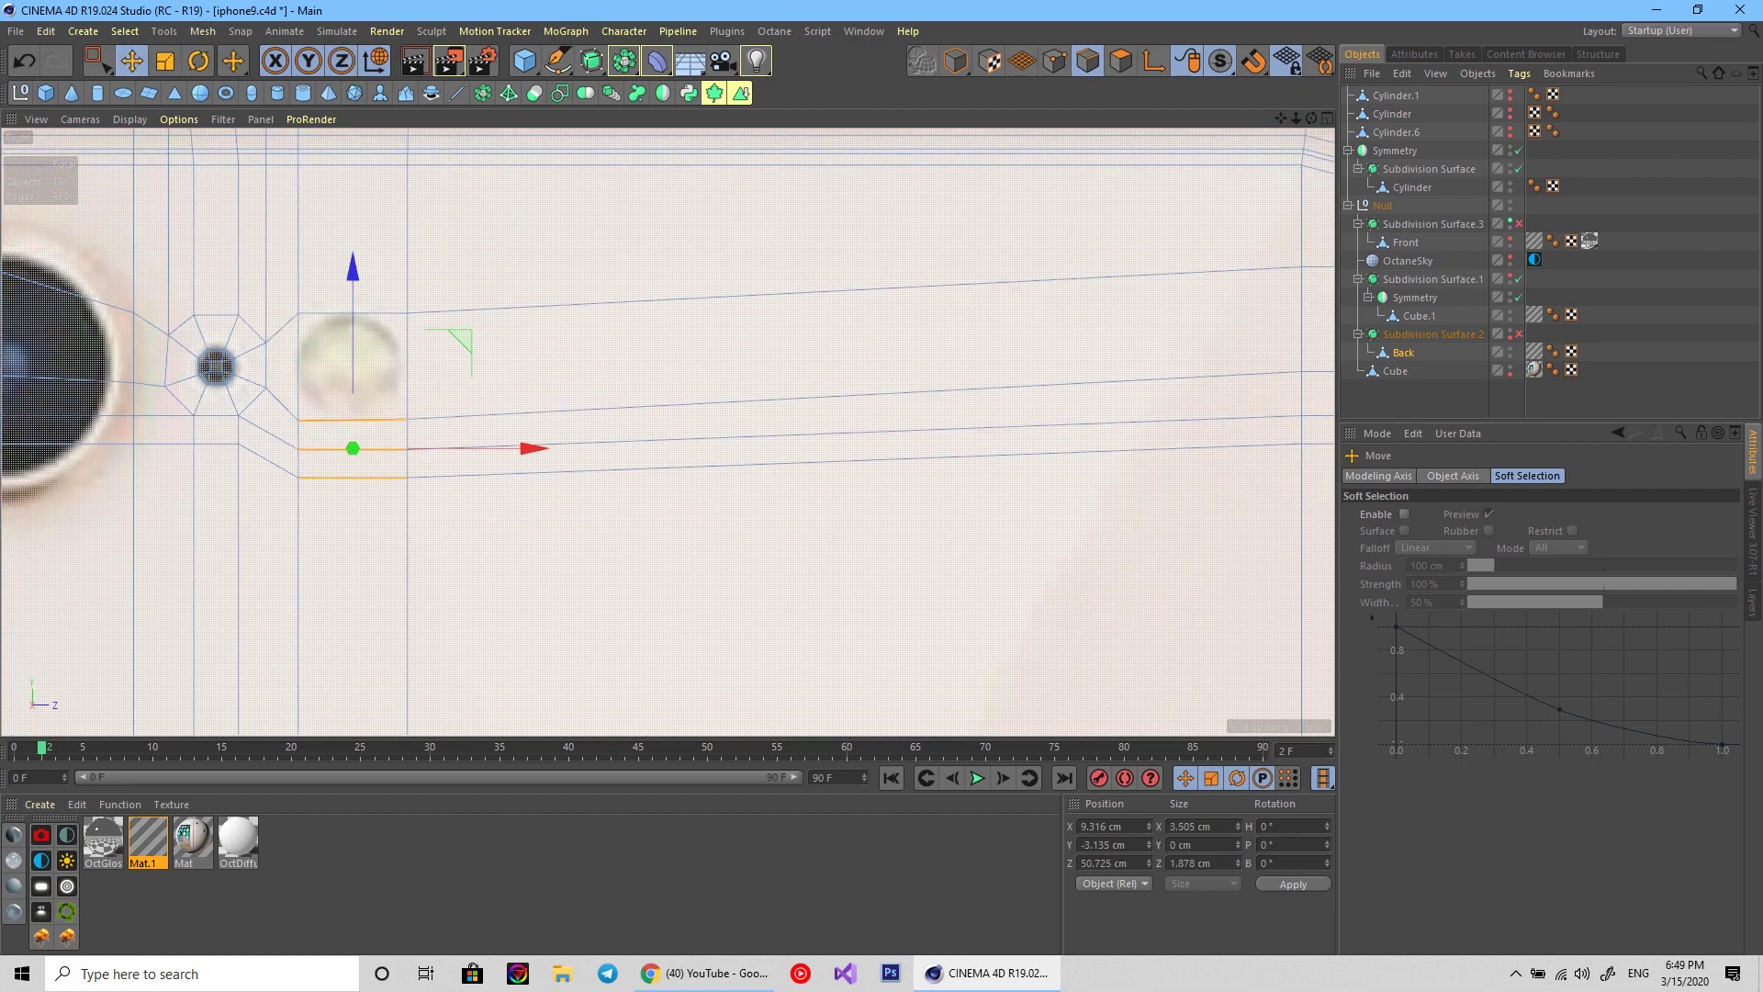
Draw a freehand cut line across the flash corner, snapping both ends onto edges.
{"action": "right_click", "coordinate": [260, 389]}
{"action": "left_click", "coordinate": [367, 617]}
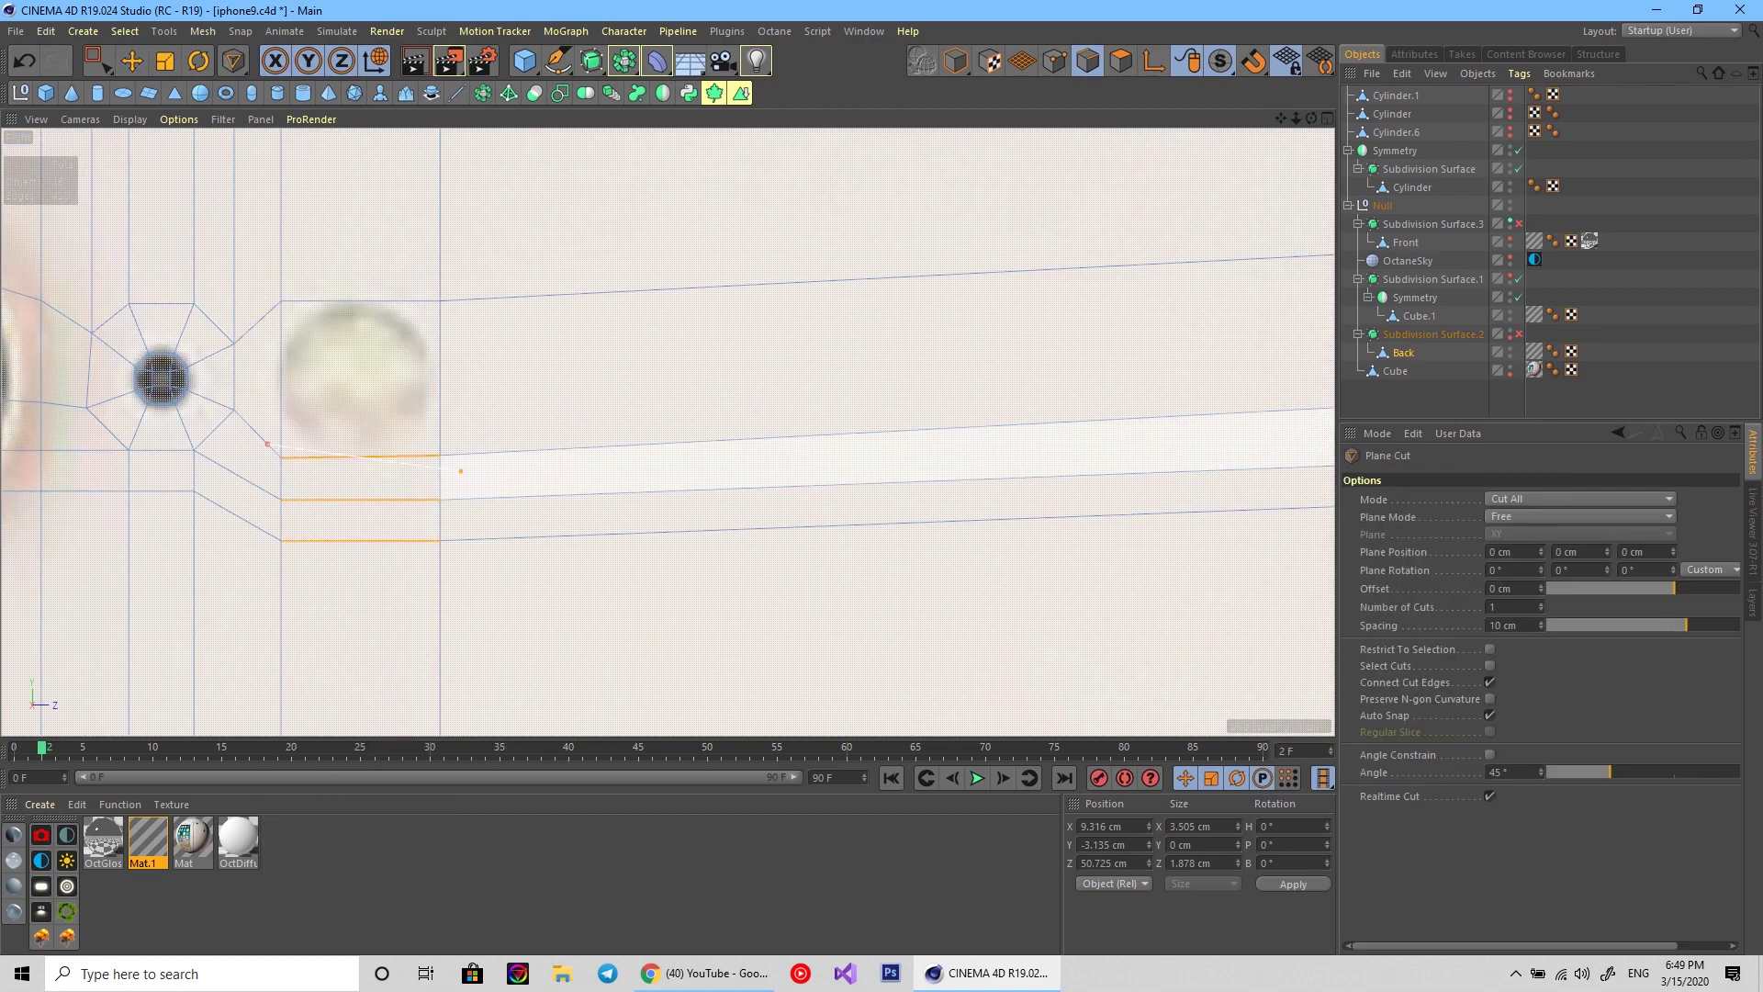
{"action": "right_click", "coordinate": [259, 115]}
{"action": "left_click", "coordinate": [307, 282]}
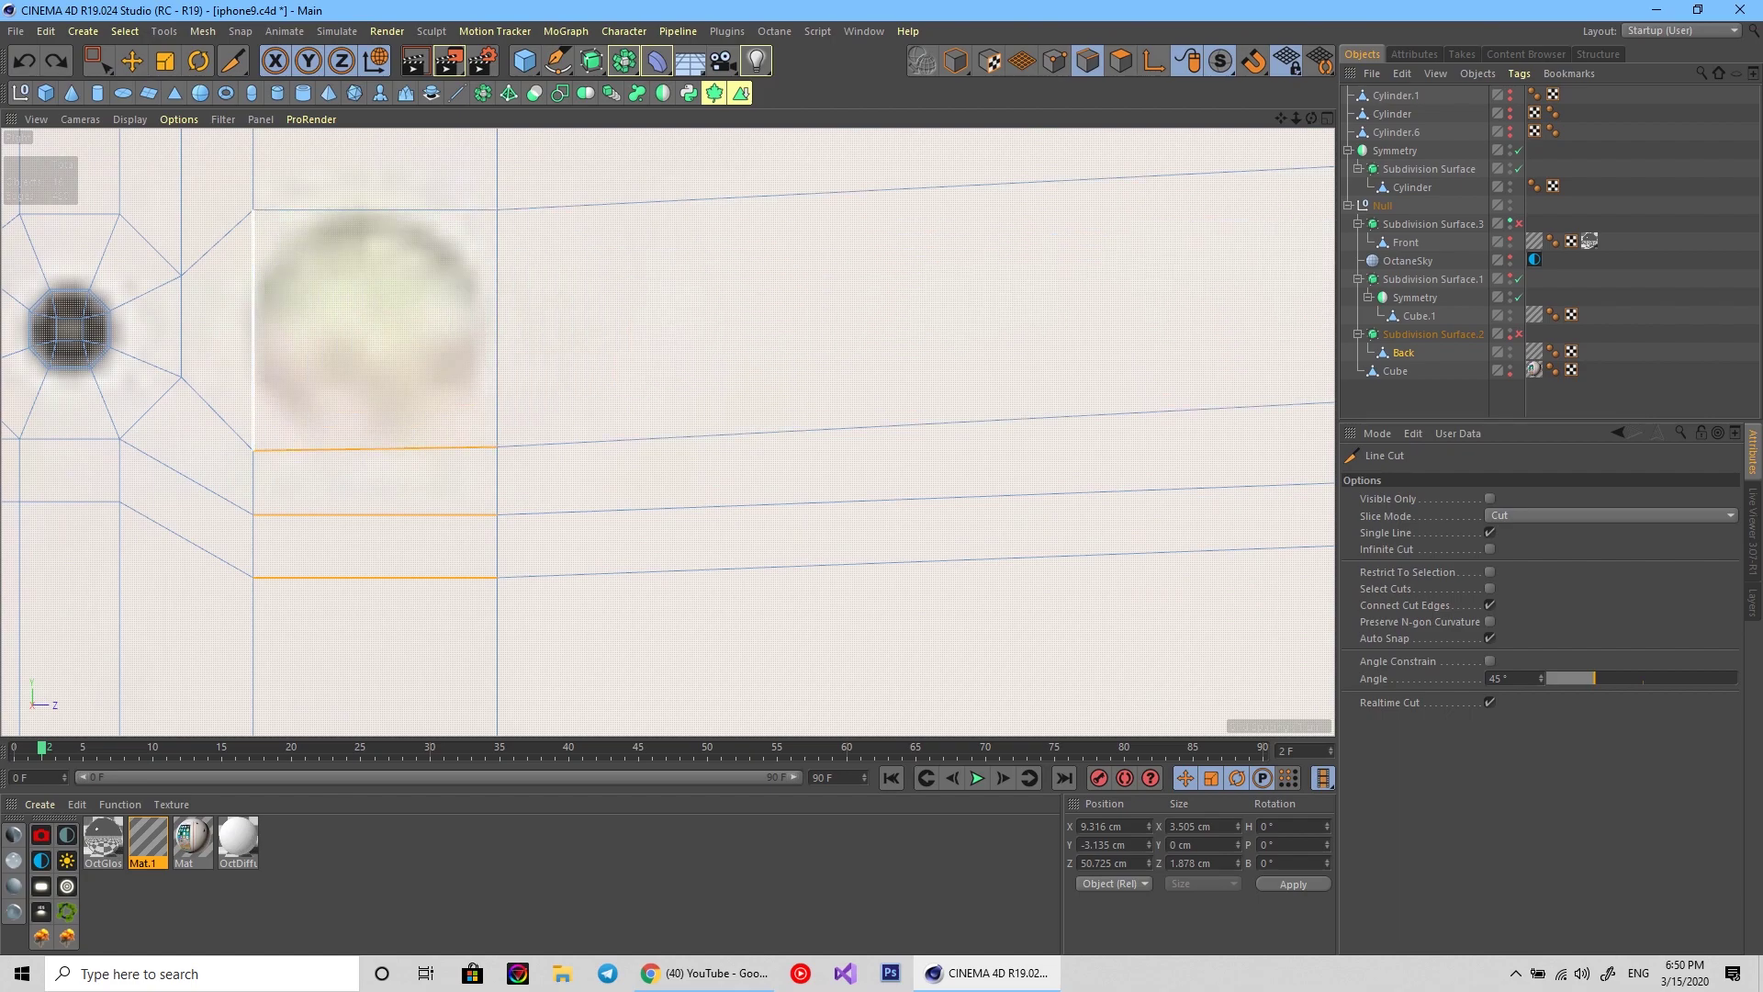
{"action": "left_click", "coordinate": [409, 195]}
{"action": "left_click", "coordinate": [533, 317]}
{"action": "left_click_drag", "start_coordinate": [410, 195], "coordinate": [397, 183]}
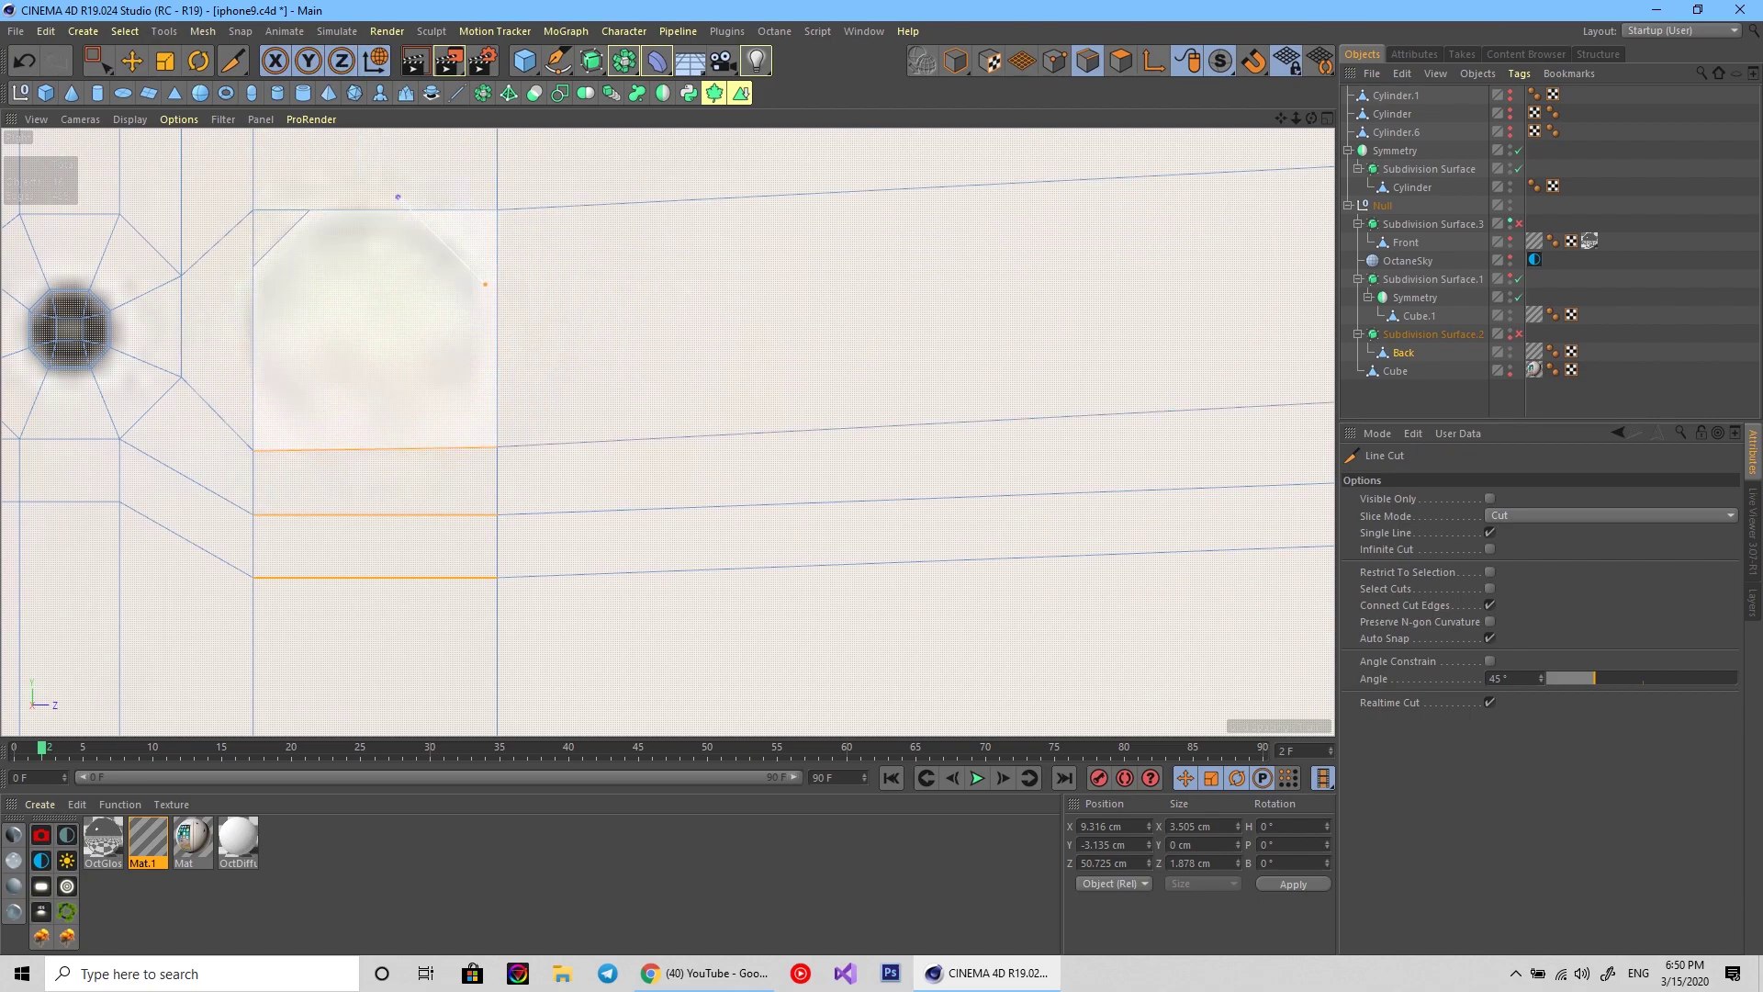
{"action": "left_click_drag", "start_coordinate": [532, 317], "coordinate": [496, 283]}
Commit the diagonal cut and make a second freehand cut beside the flash.
{"action": "scroll", "coordinate": [666, 432], "scroll_direction": "up", "scroll_amount": 1}
{"action": "scroll", "coordinate": [667, 432], "scroll_direction": "up", "scroll_amount": 1}
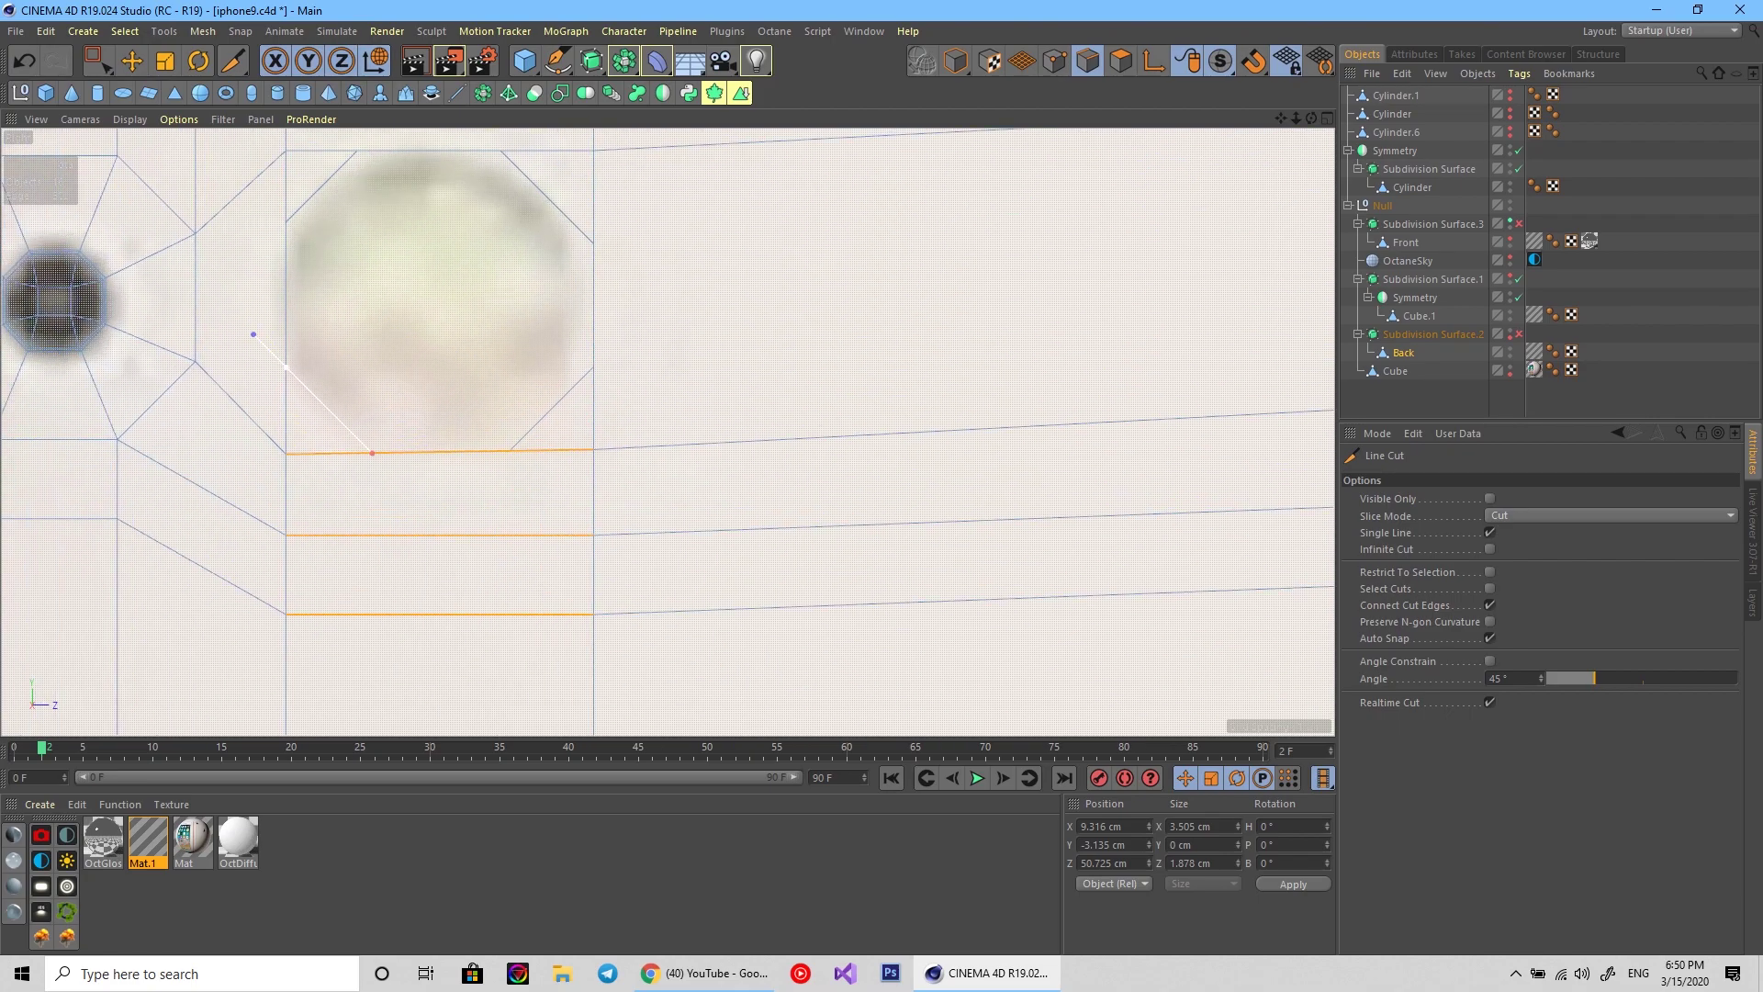
{"action": "scroll", "coordinate": [667, 432], "scroll_direction": "up", "scroll_amount": 1}
{"action": "scroll", "coordinate": [296, 387], "scroll_direction": "down", "scroll_amount": 2}
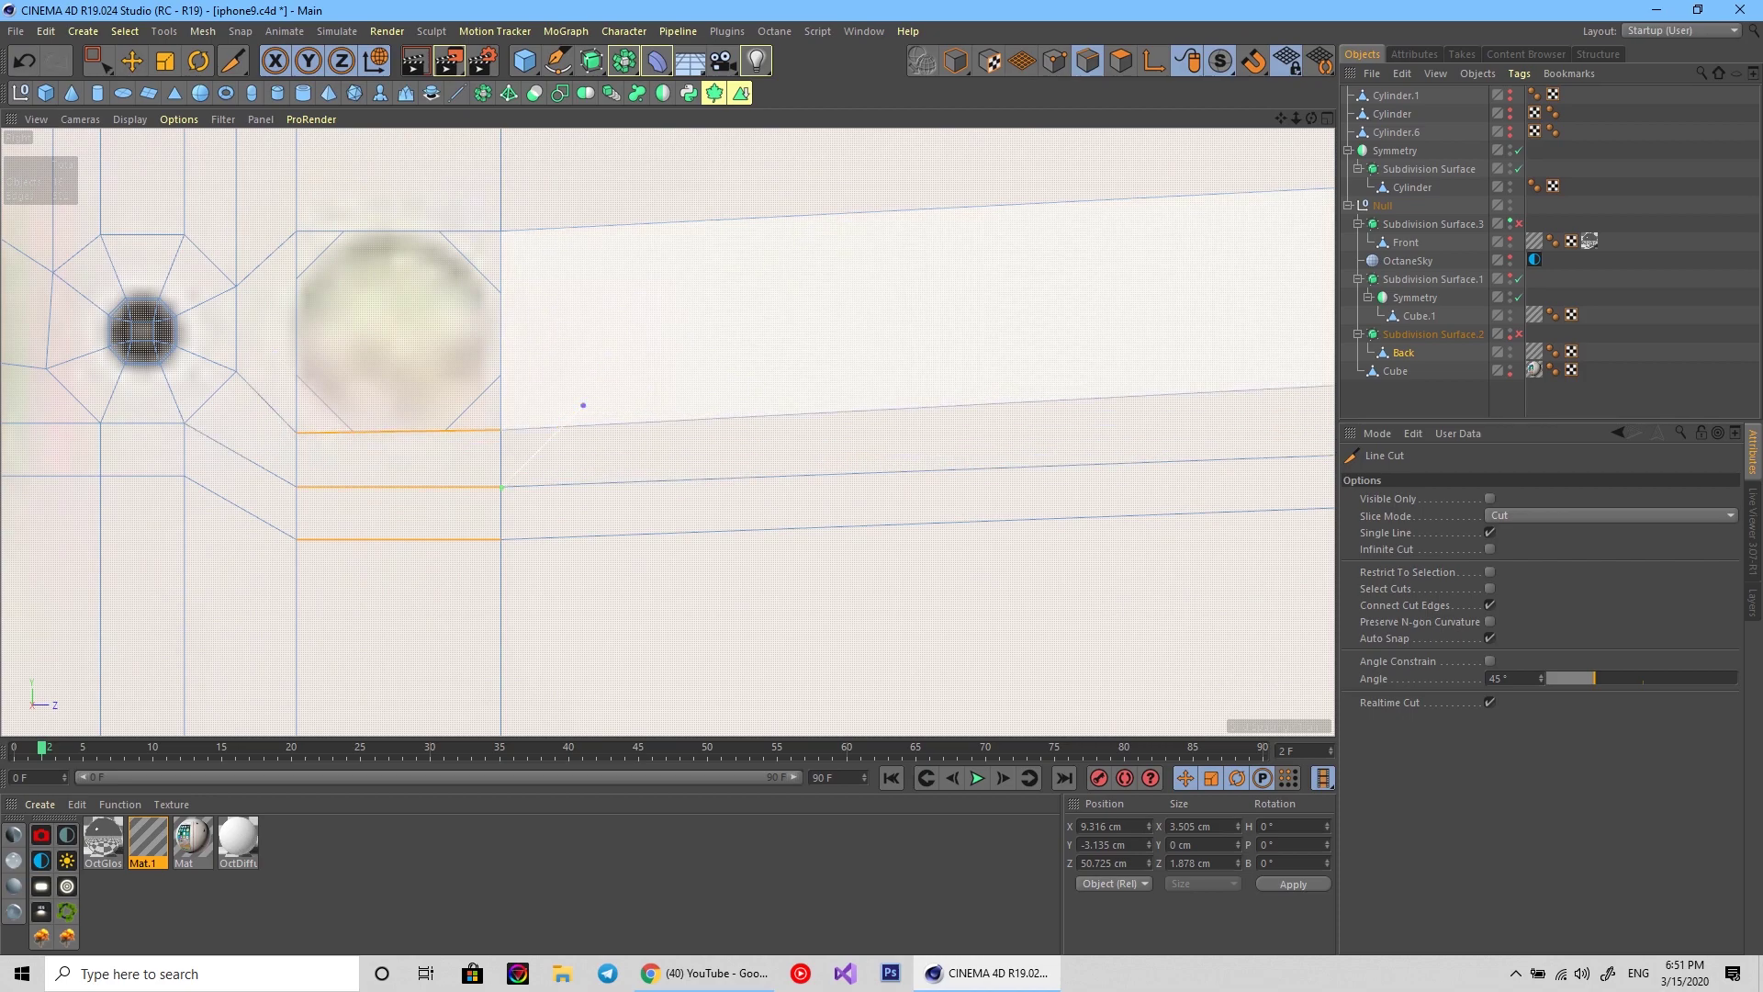
{"action": "scroll", "coordinate": [266, 422], "scroll_direction": "down", "scroll_amount": 1}
{"action": "scroll", "coordinate": [252, 363], "scroll_direction": "up", "scroll_amount": 2}
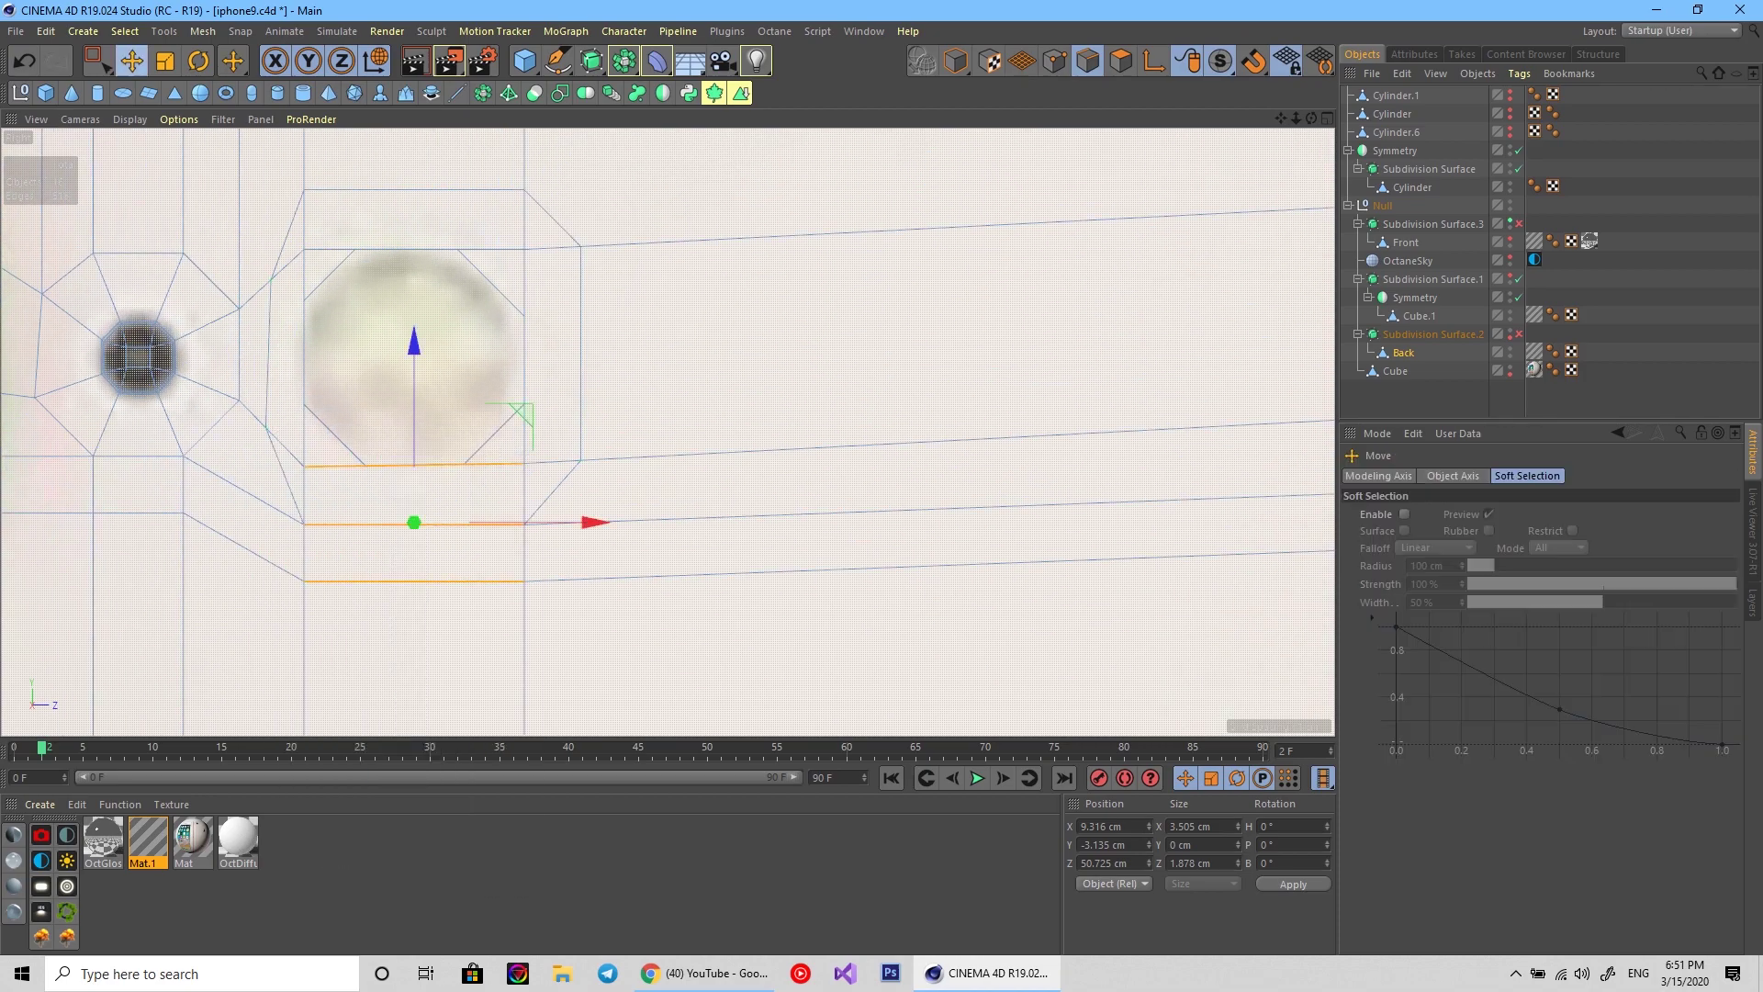
{"action": "left_click", "coordinate": [304, 190]}
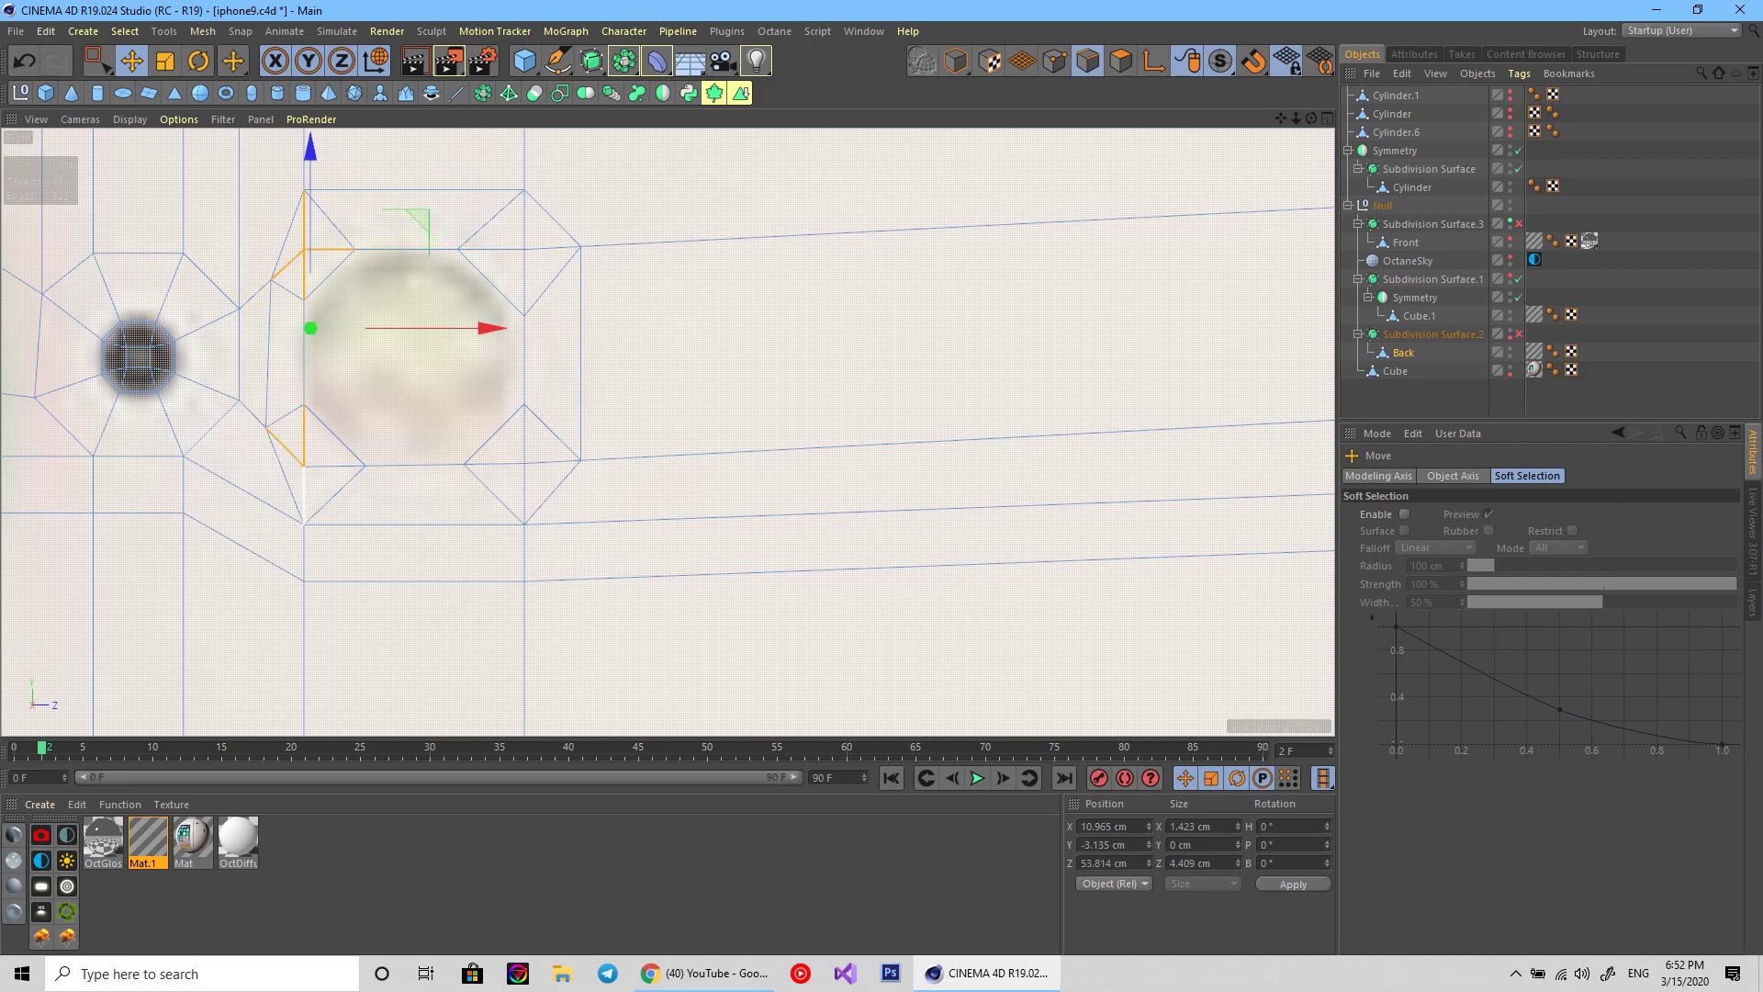
{"action": "right_click", "coordinate": [654, 186]}
{"action": "left_click", "coordinate": [787, 349]}
{"action": "scroll", "coordinate": [512, 489], "scroll_direction": "up", "scroll_amount": 1}
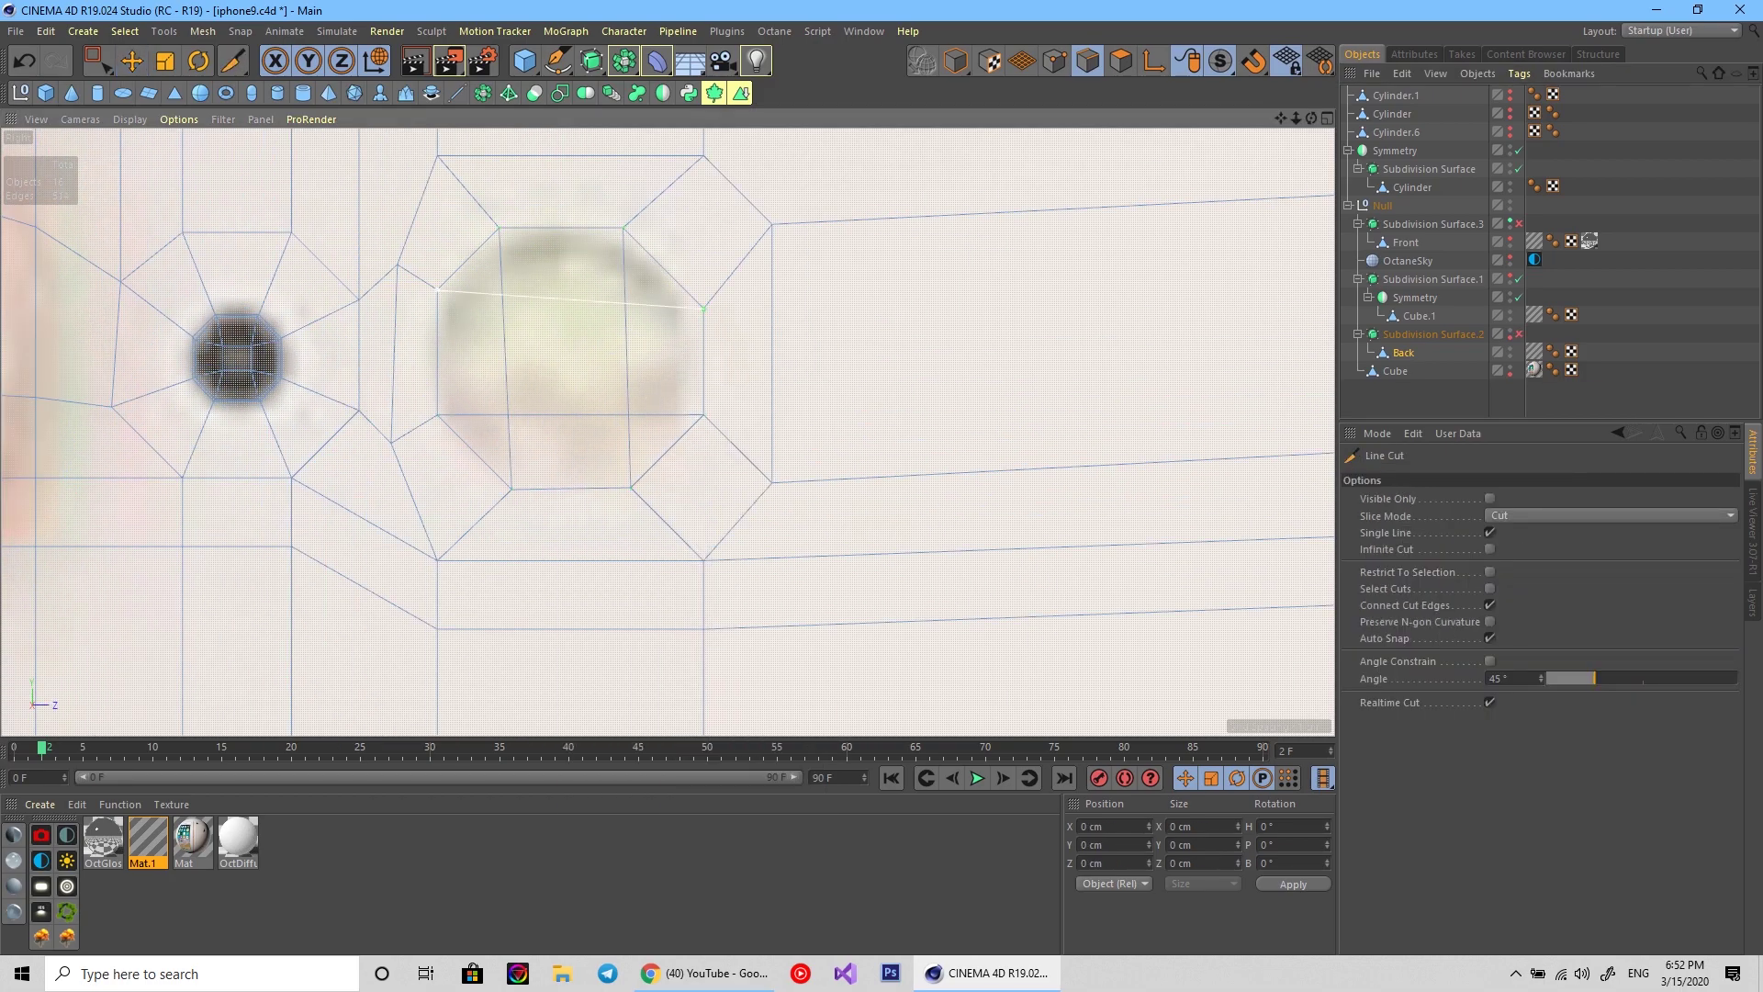
{"action": "key", "text": "space"}
Select the upper row of points across the flash and nudge them slightly sideways.
{"action": "scroll", "coordinate": [338, 241], "scroll_direction": "down", "scroll_amount": 1}
{"action": "scroll", "coordinate": [405, 217], "scroll_direction": "up", "scroll_amount": 1}
{"action": "left_click_drag", "start_coordinate": [412, 311], "coordinate": [755, 346]}
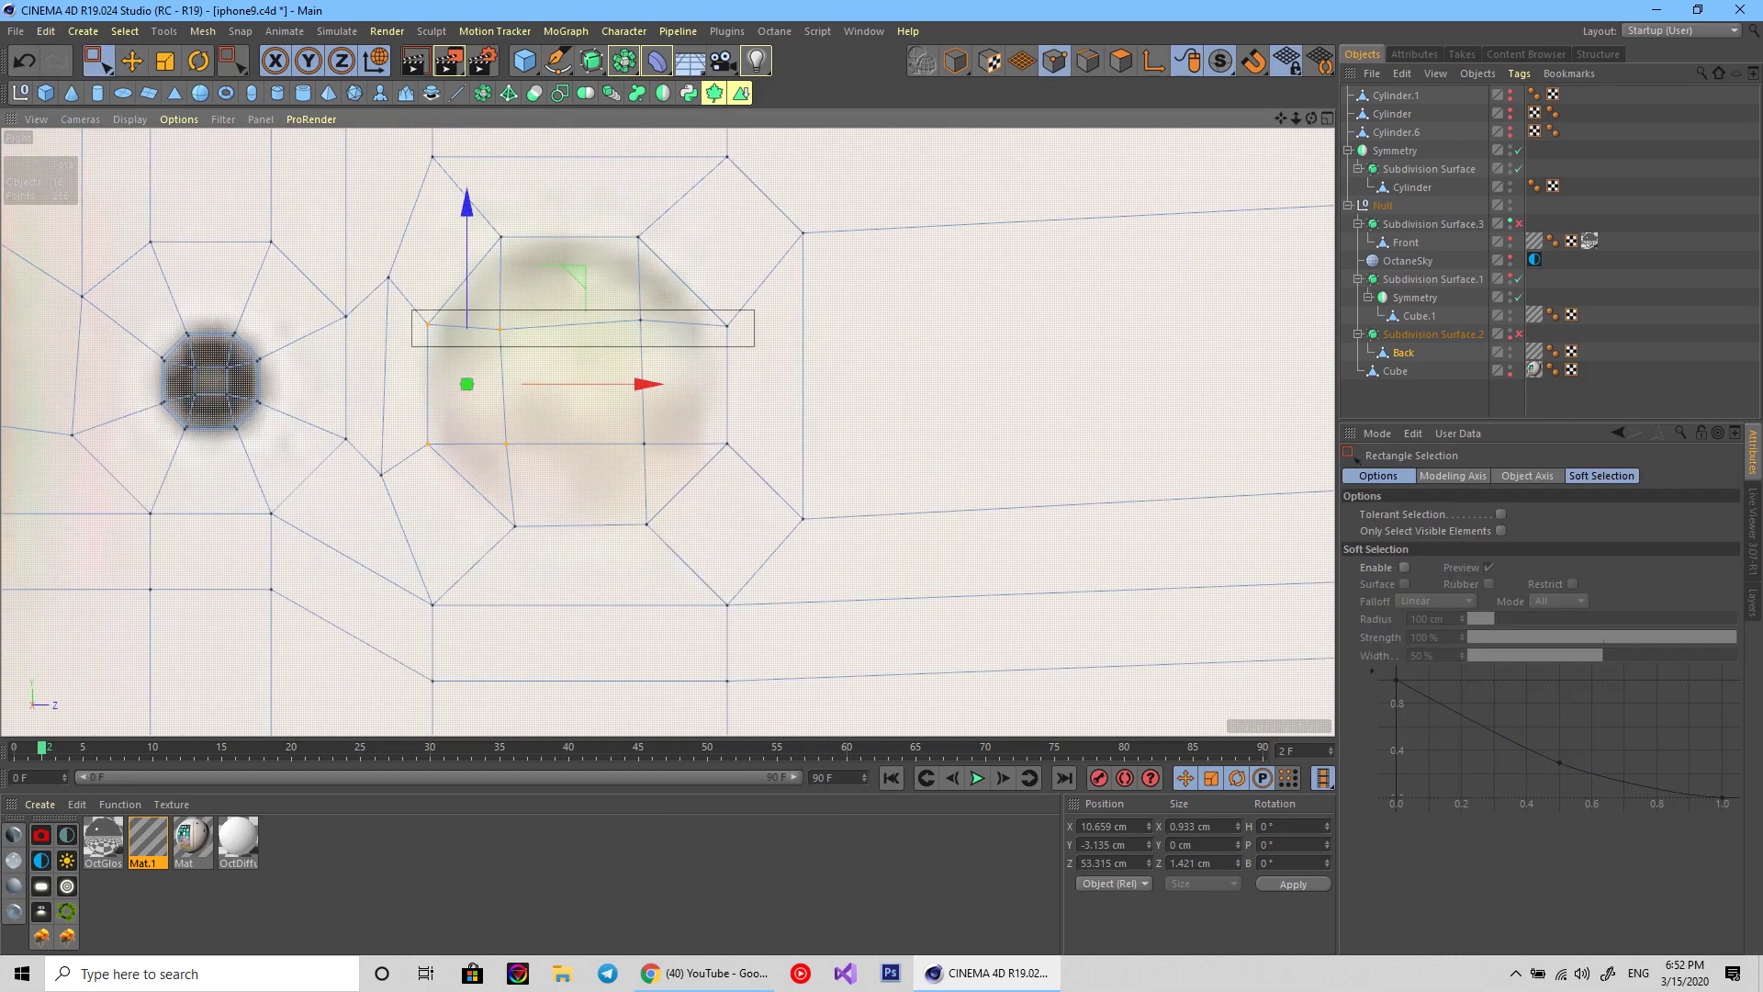
{"action": "left_click_drag", "start_coordinate": [904, 383], "coordinate": [893, 384]}
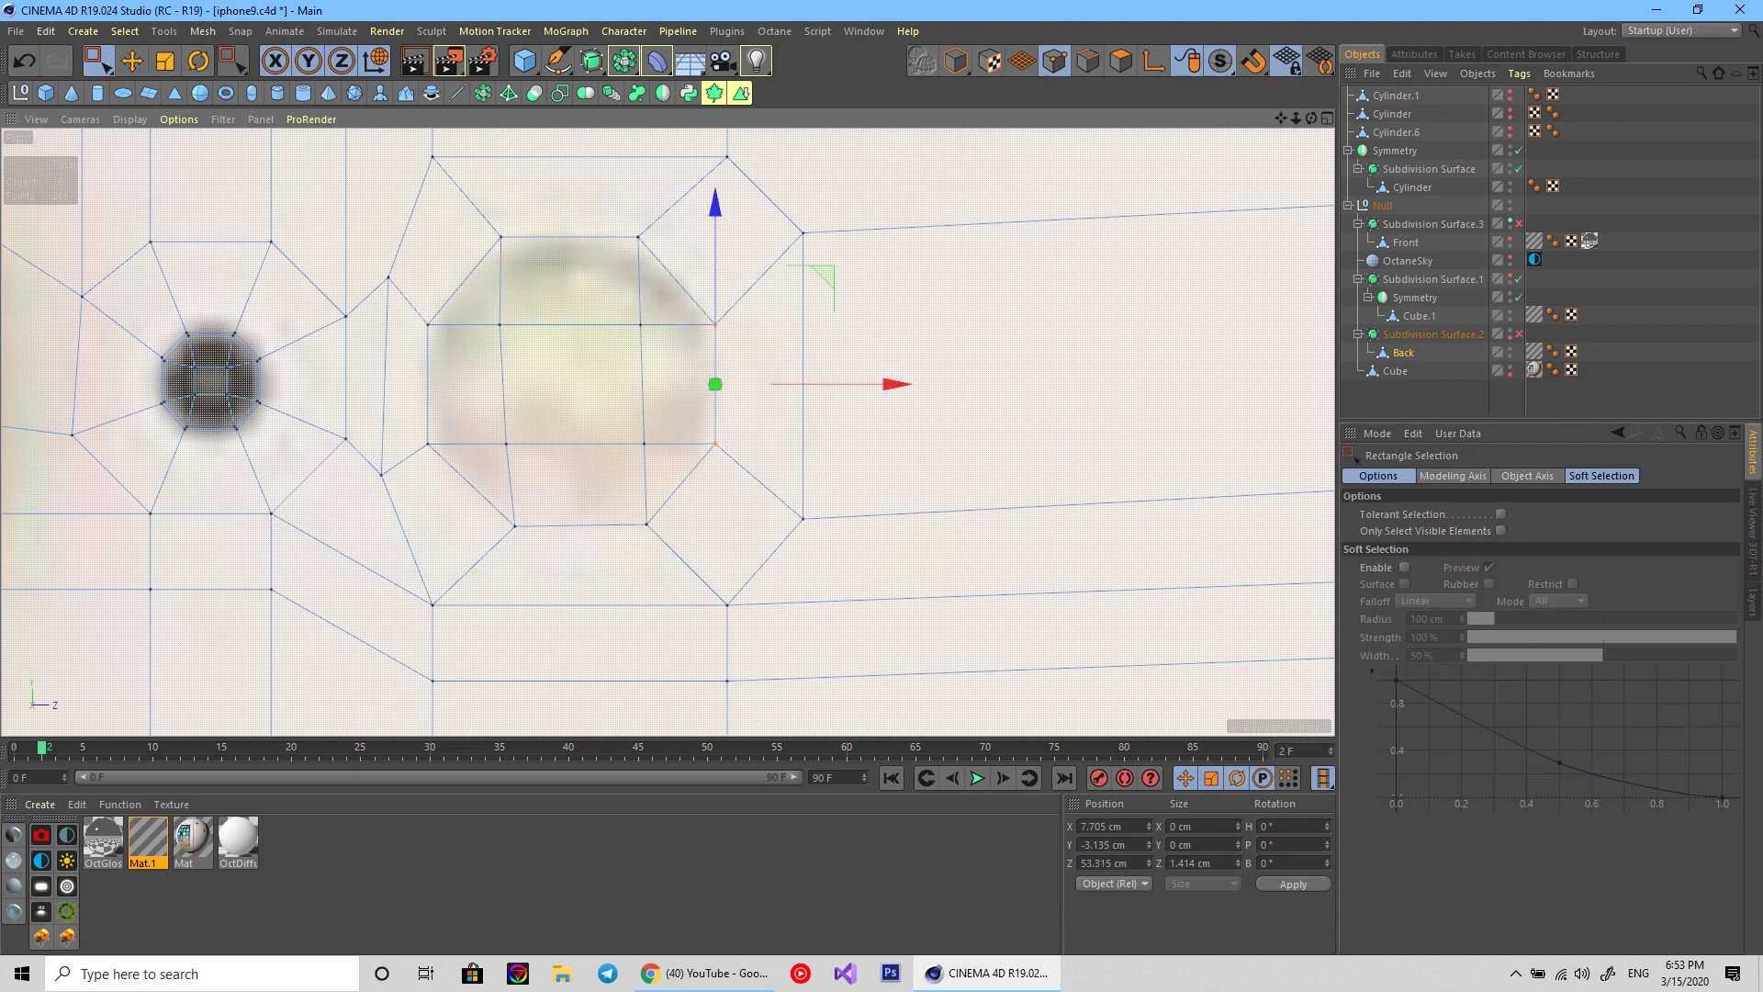
{"action": "scroll", "coordinate": [893, 384], "scroll_direction": "down", "scroll_amount": 1}
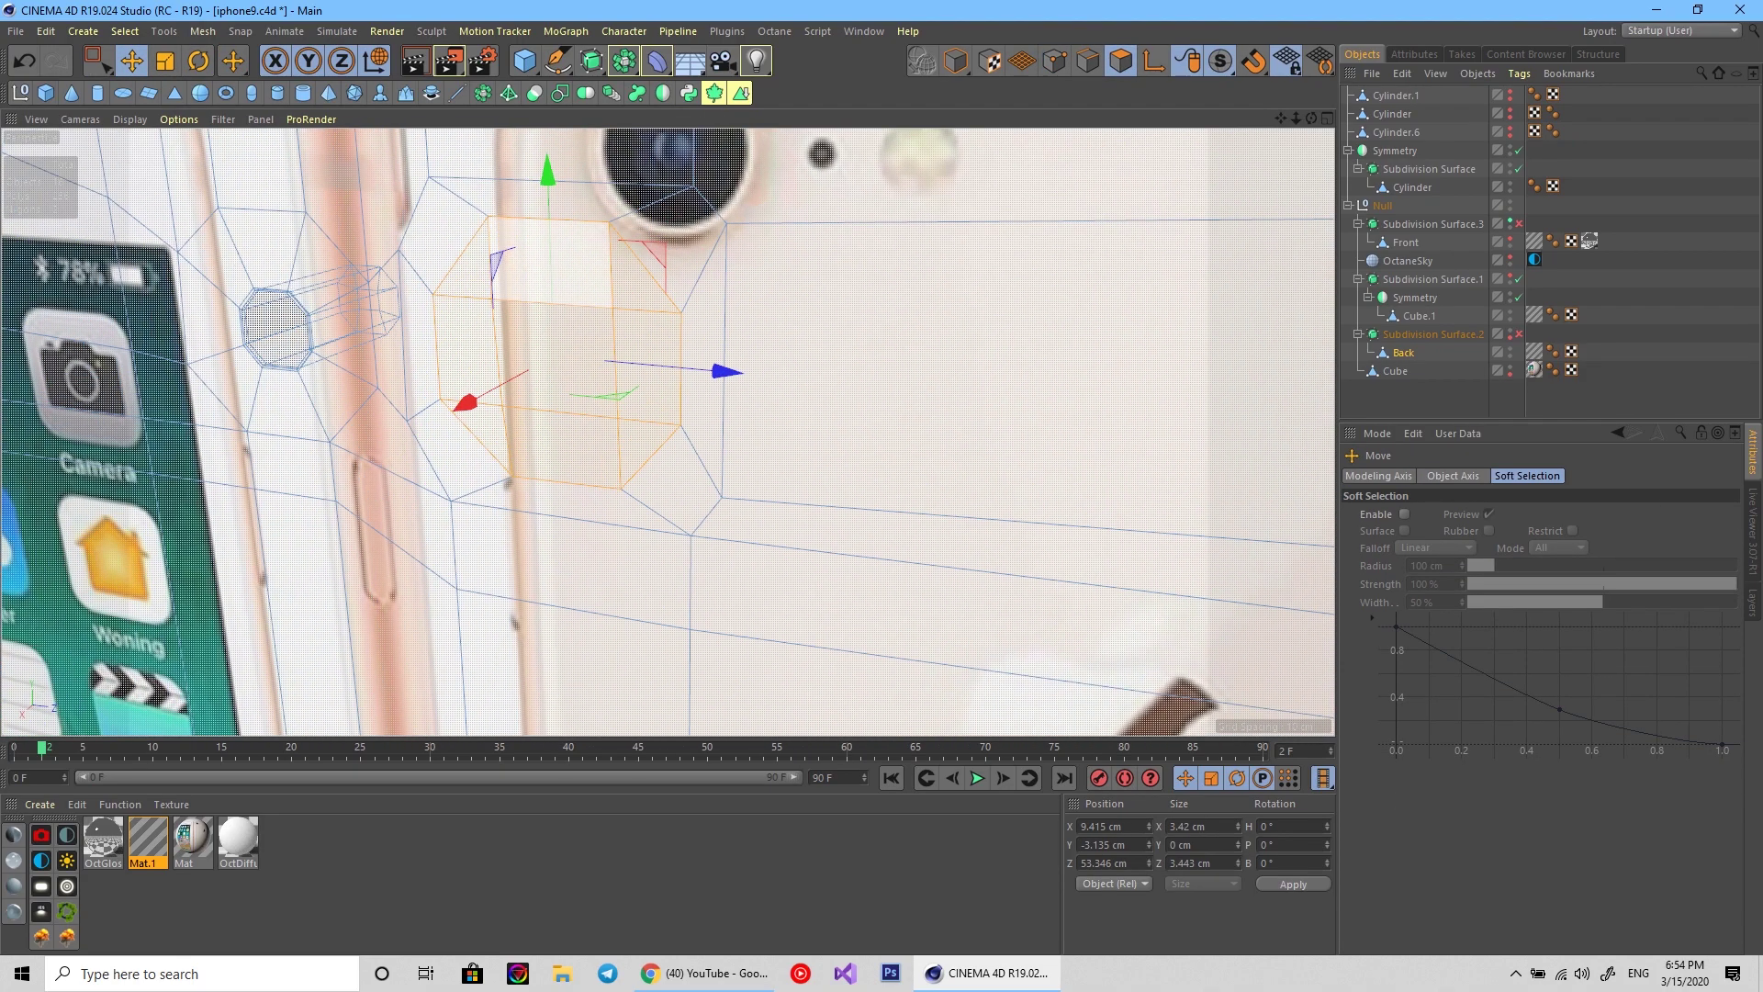
{"action": "key", "text": "e"}
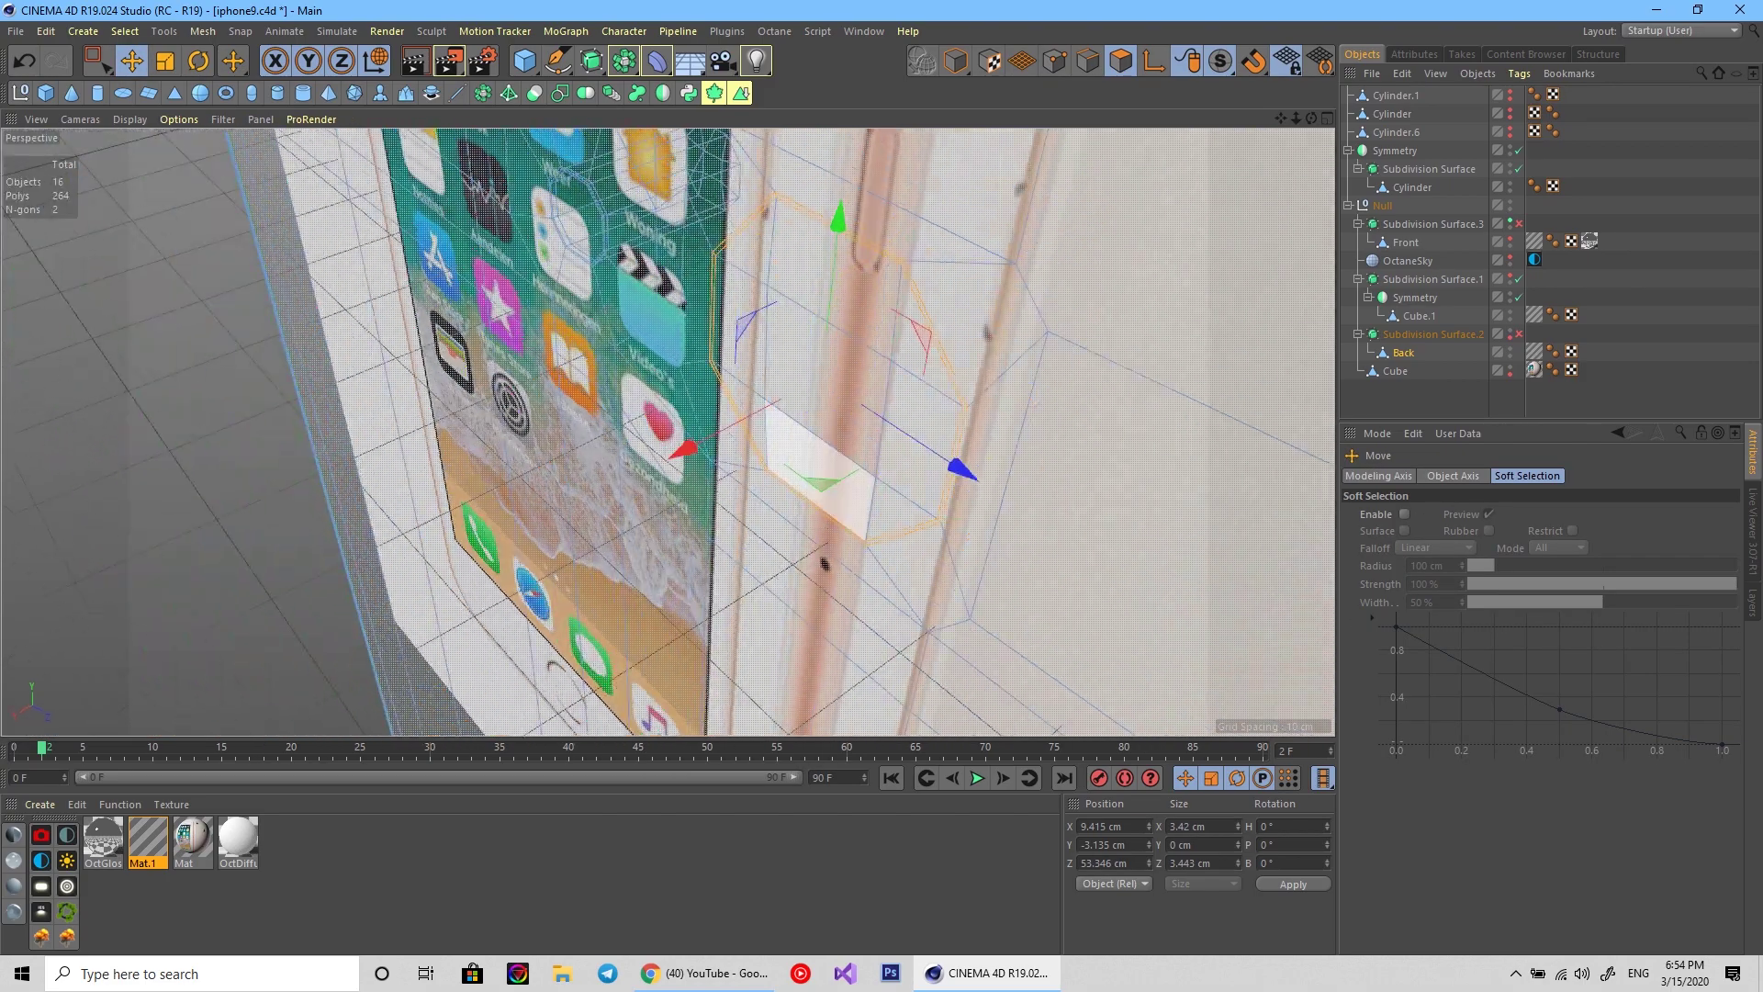
Add a tight 4.627% loop cut hugging the flash ring.
{"action": "key", "text": "k"}
{"action": "key", "text": "l"}
{"action": "scroll", "coordinate": [668, 432], "scroll_direction": "down", "scroll_amount": 5}
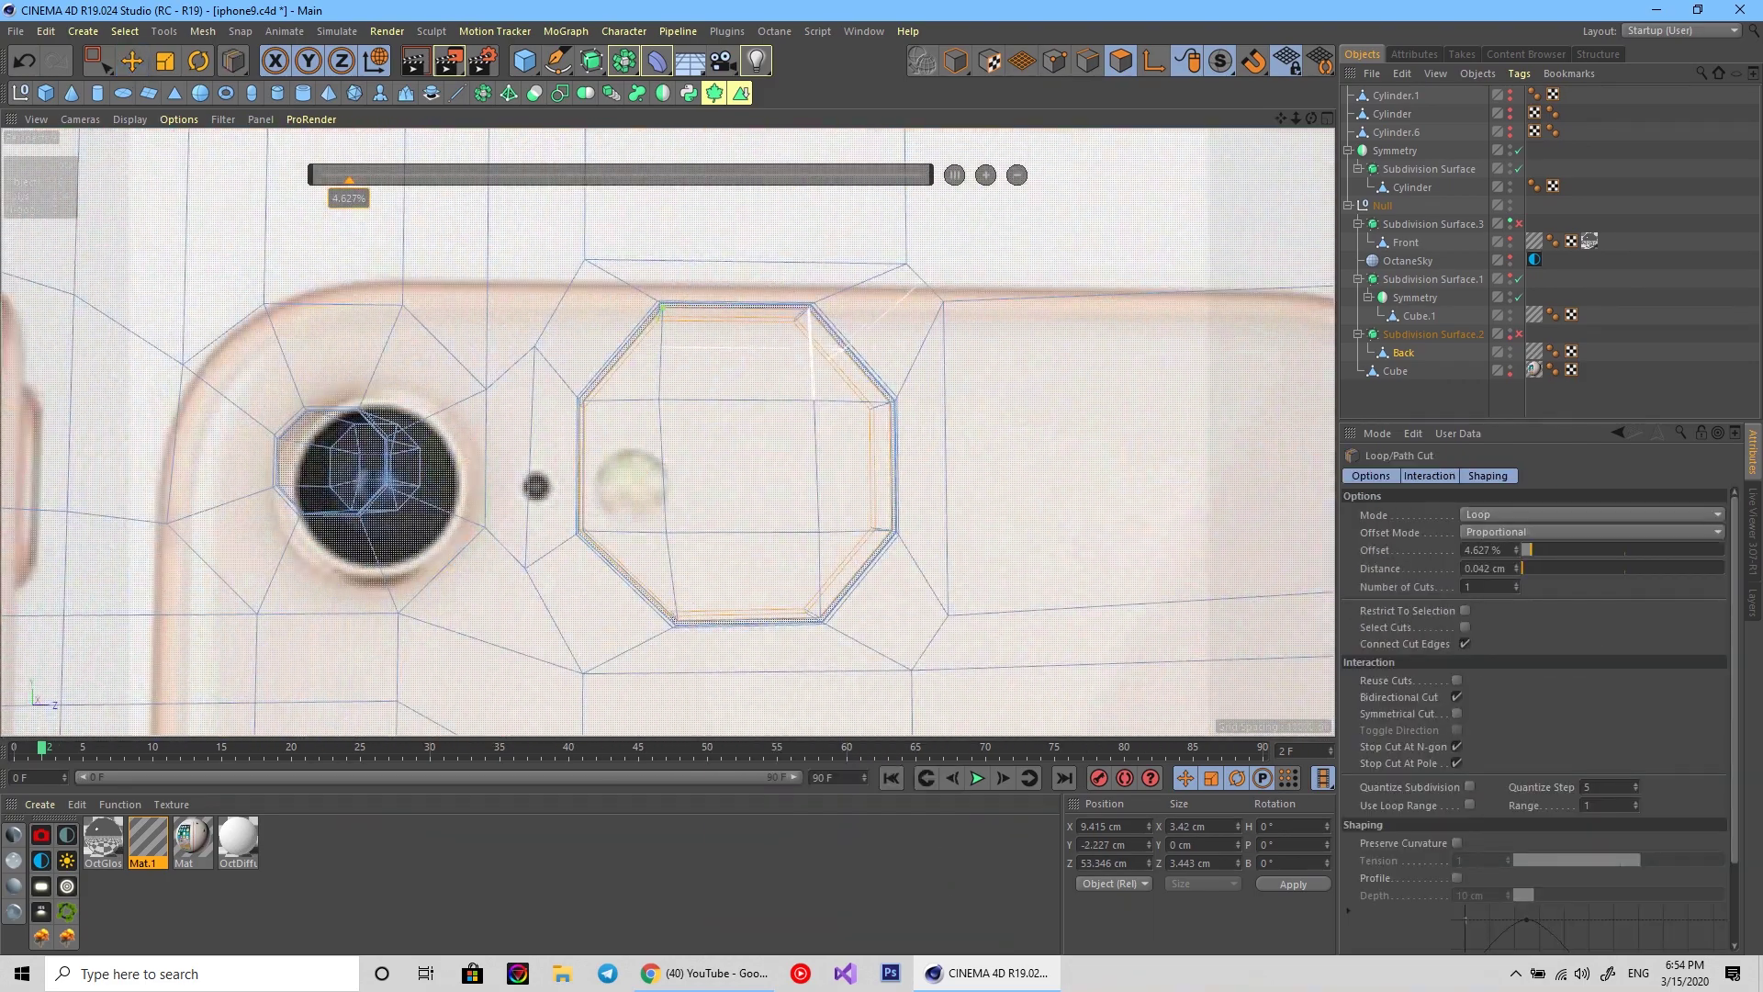
{"action": "scroll", "coordinate": [669, 431], "scroll_direction": "down", "scroll_amount": 5}
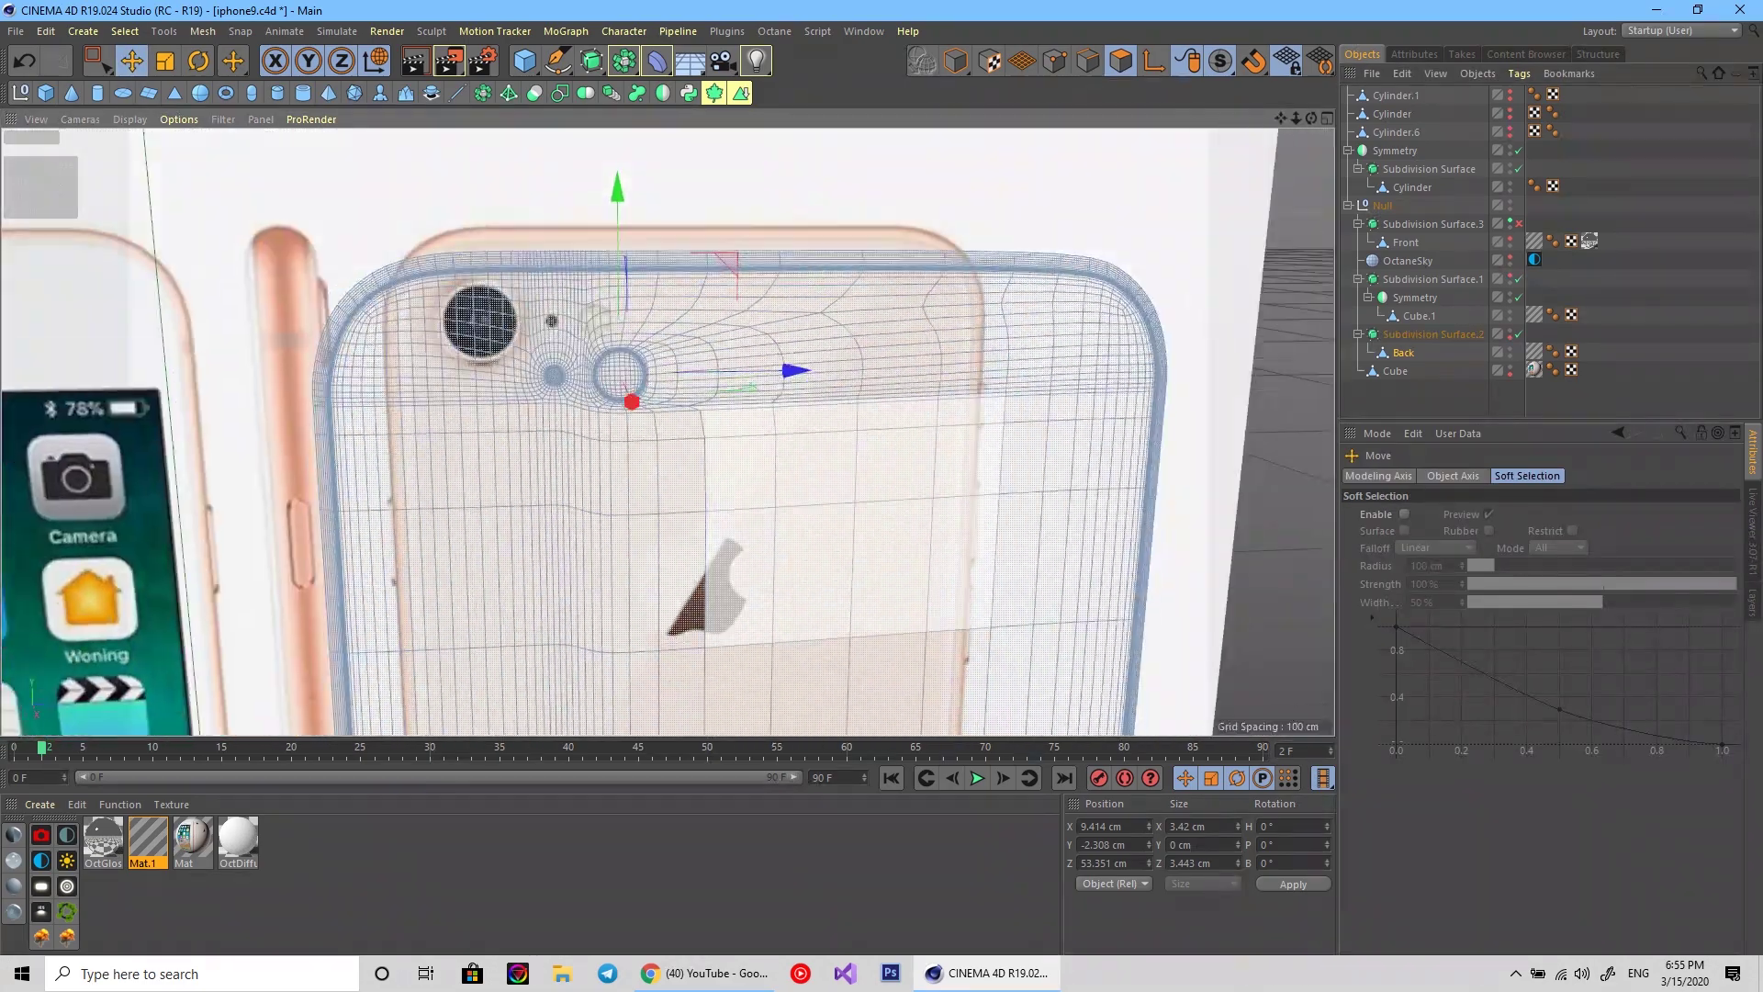
{"action": "scroll", "coordinate": [716, 275], "scroll_direction": "up", "scroll_amount": 2}
{"action": "scroll", "coordinate": [716, 275], "scroll_direction": "down", "scroll_amount": 5}
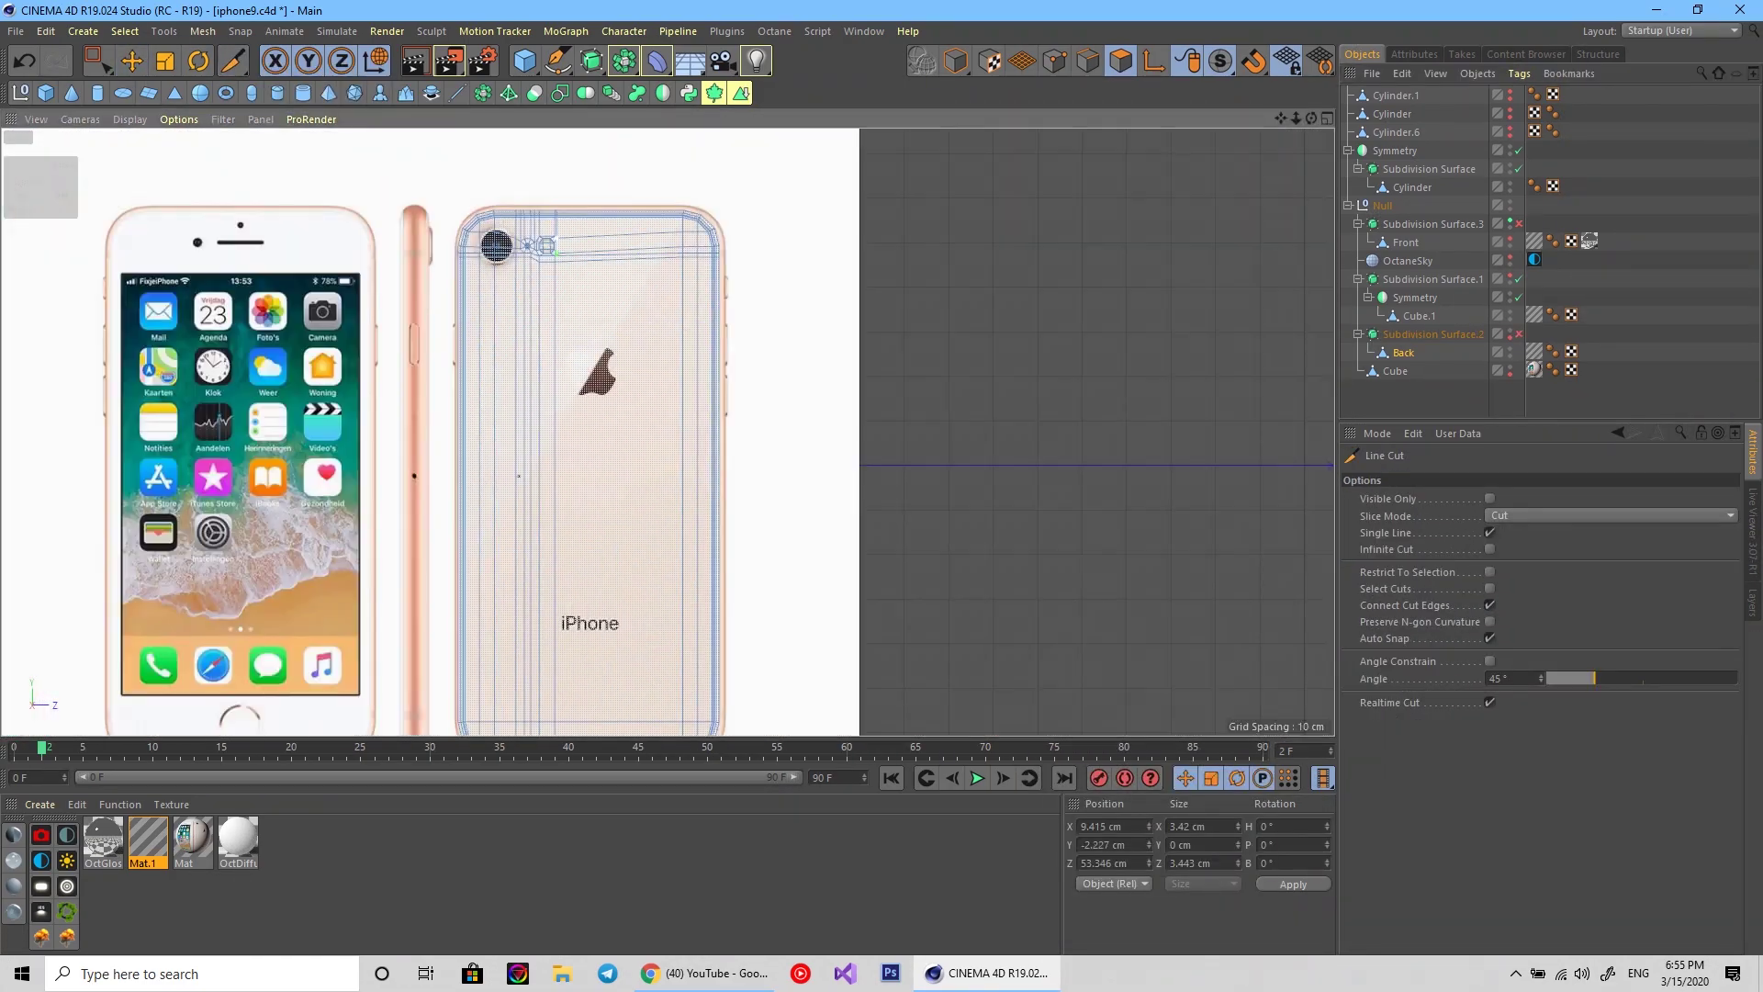
{"action": "scroll", "coordinate": [716, 276], "scroll_direction": "up", "scroll_amount": 5}
{"action": "scroll", "coordinate": [716, 276], "scroll_direction": "down", "scroll_amount": 2}
{"action": "key", "text": "e"}
Orbit to a perspective view of the smoothed, shaded phone back.
{"action": "scroll", "coordinate": [668, 431], "scroll_direction": "down", "scroll_amount": 2}
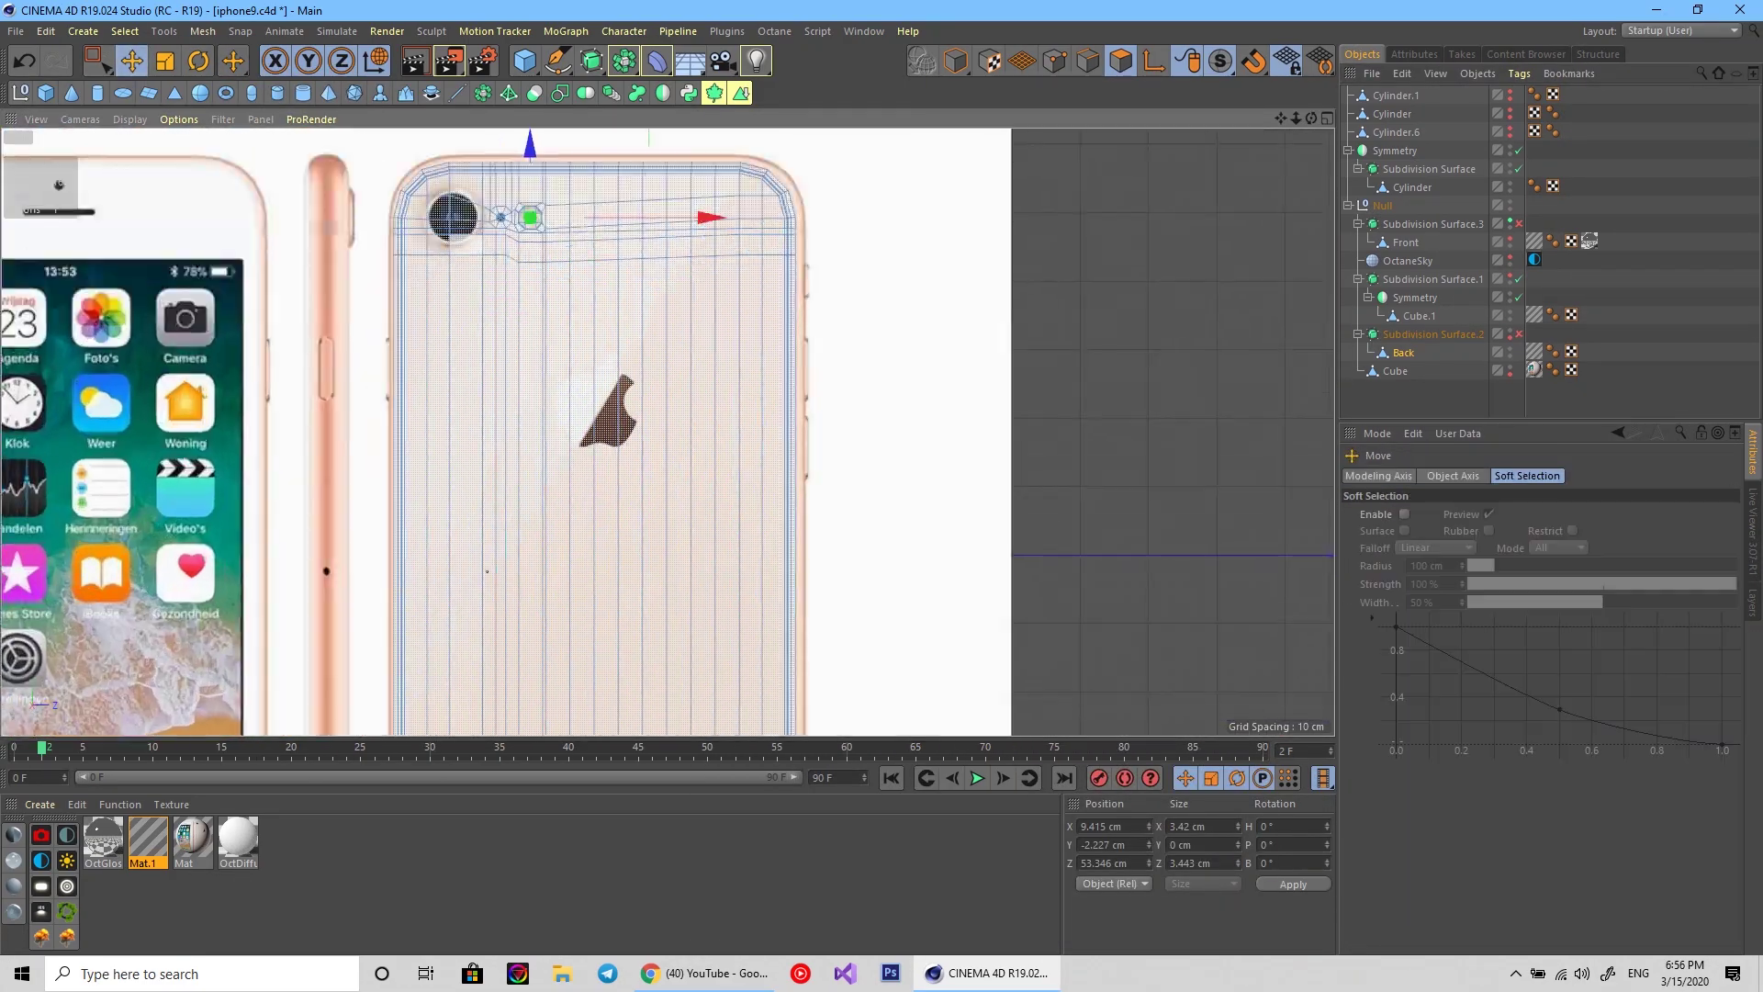
{"action": "scroll", "coordinate": [487, 571], "scroll_direction": "down", "scroll_amount": 3}
{"action": "key", "text": "e"}
{"action": "scroll", "coordinate": [486, 571], "scroll_direction": "up", "scroll_amount": 4}
{"action": "left_click_drag", "start_coordinate": [487, 571], "coordinate": [471, 631], "text": "alt"}
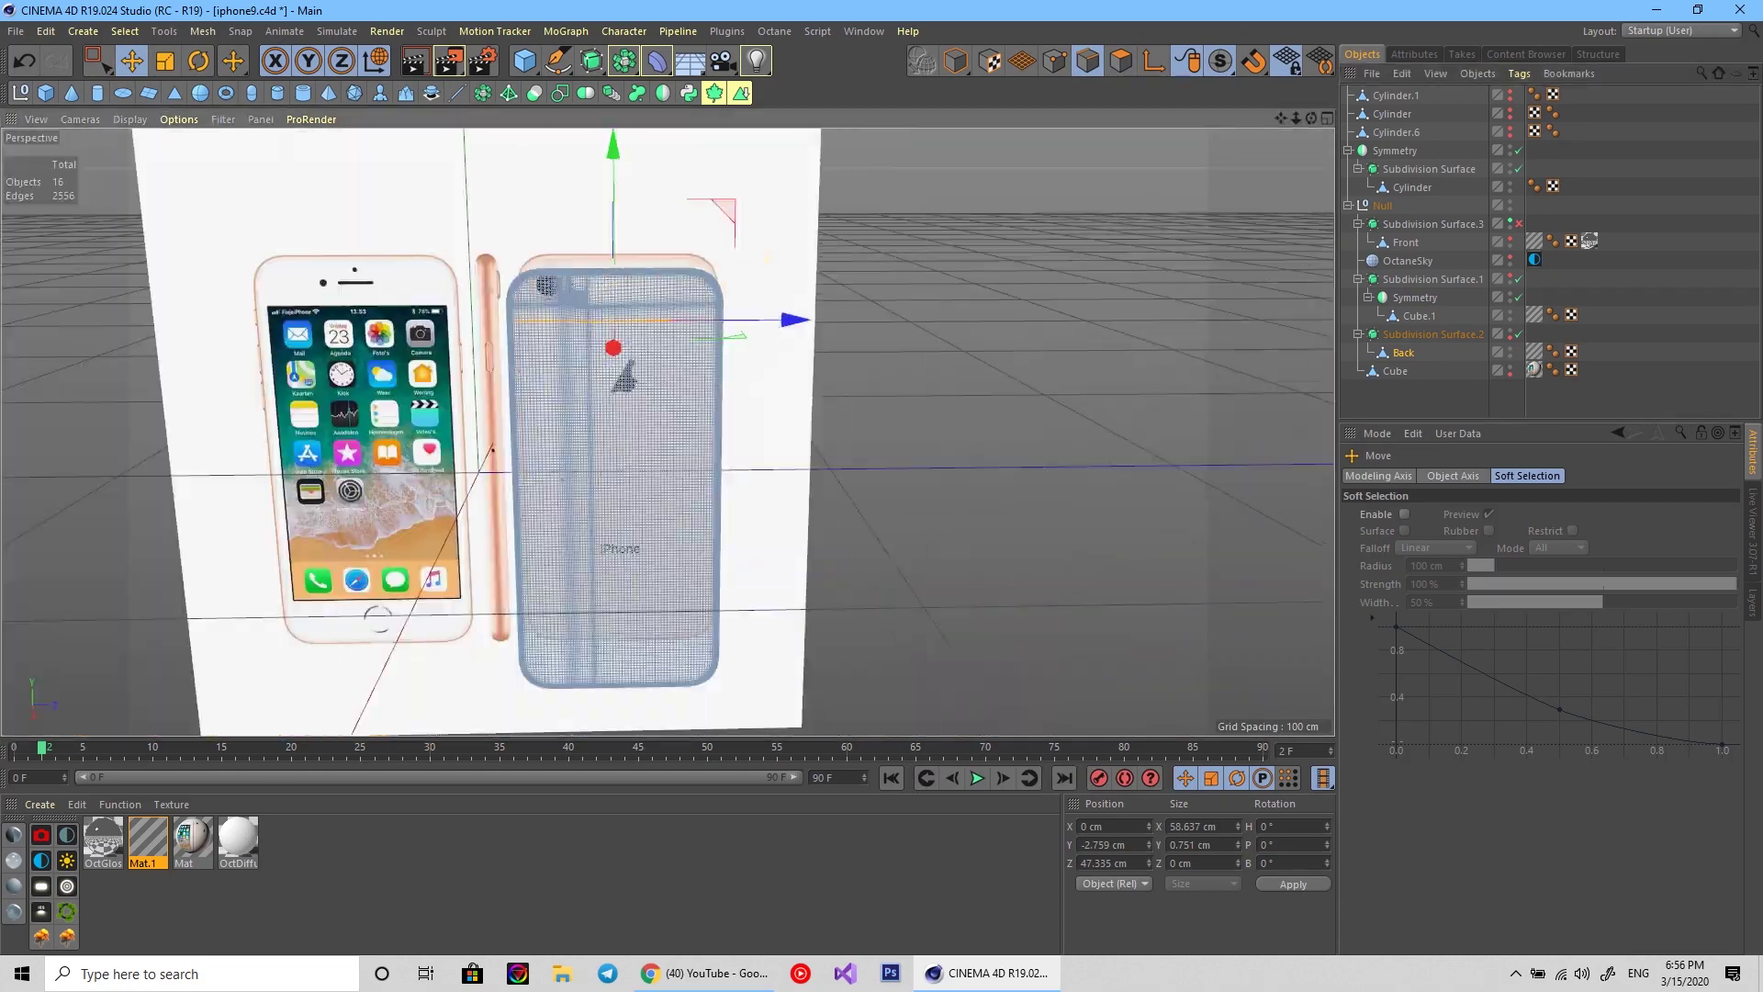
{"action": "scroll", "coordinate": [471, 631], "scroll_direction": "up", "scroll_amount": 2}
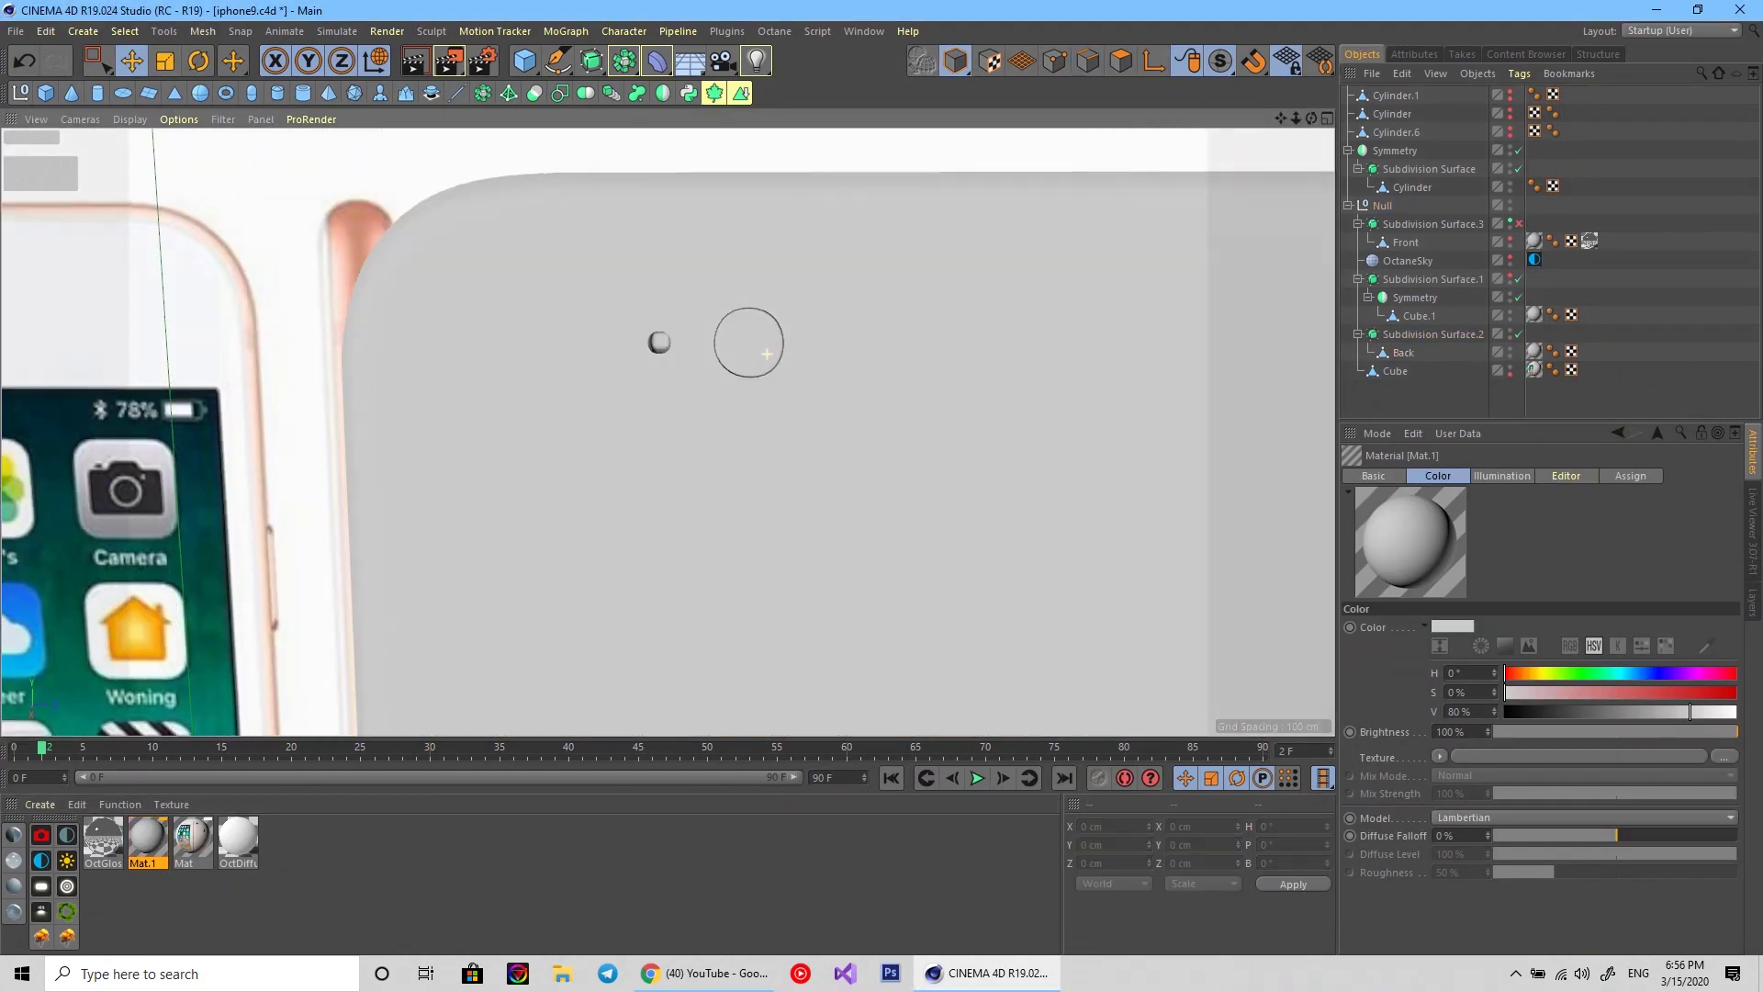
Add an eight-sided cylinder, tilt it -30 degrees over the rear camera hole, and make it editable.
{"action": "left_click", "coordinate": [525, 61]}
{"action": "left_click", "coordinate": [789, 158]}
{"action": "type", "text": "8"}
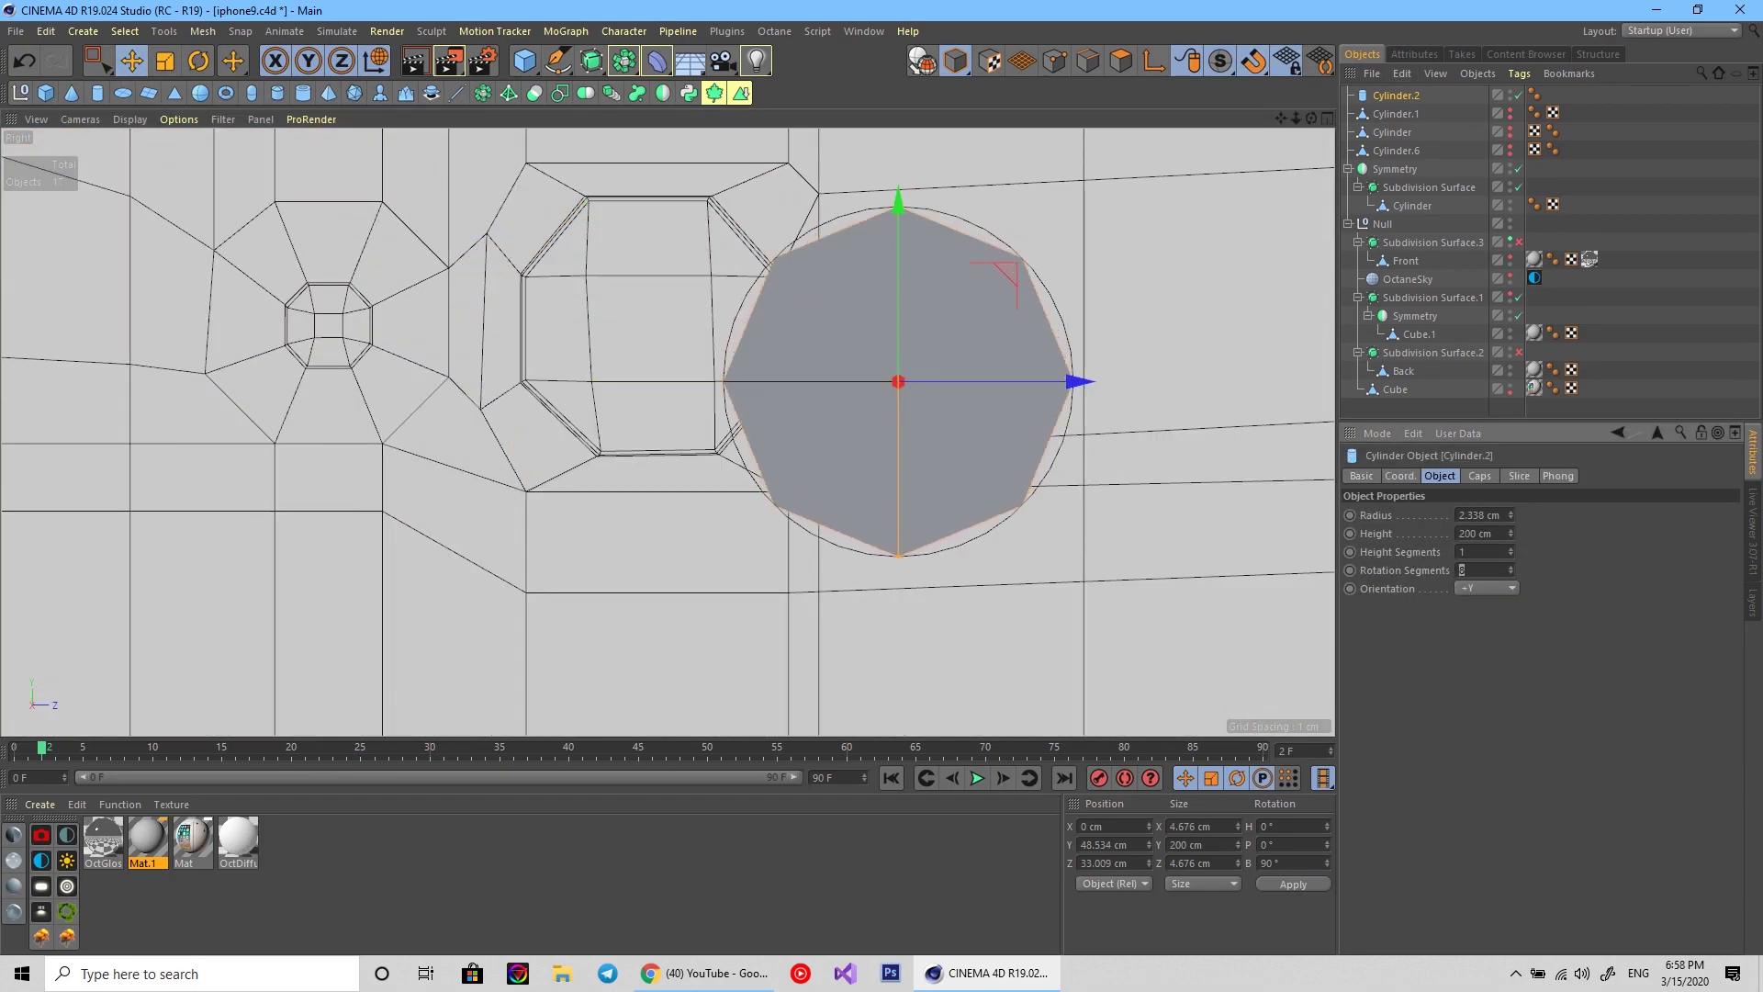
{"action": "key", "text": "r"}
{"action": "left_click_drag", "start_coordinate": [830, 342], "coordinate": [857, 314]}
{"action": "scroll", "coordinate": [658, 381], "scroll_direction": "up", "scroll_amount": 3}
{"action": "left_click_drag", "start_coordinate": [659, 381], "coordinate": [685, 402]}
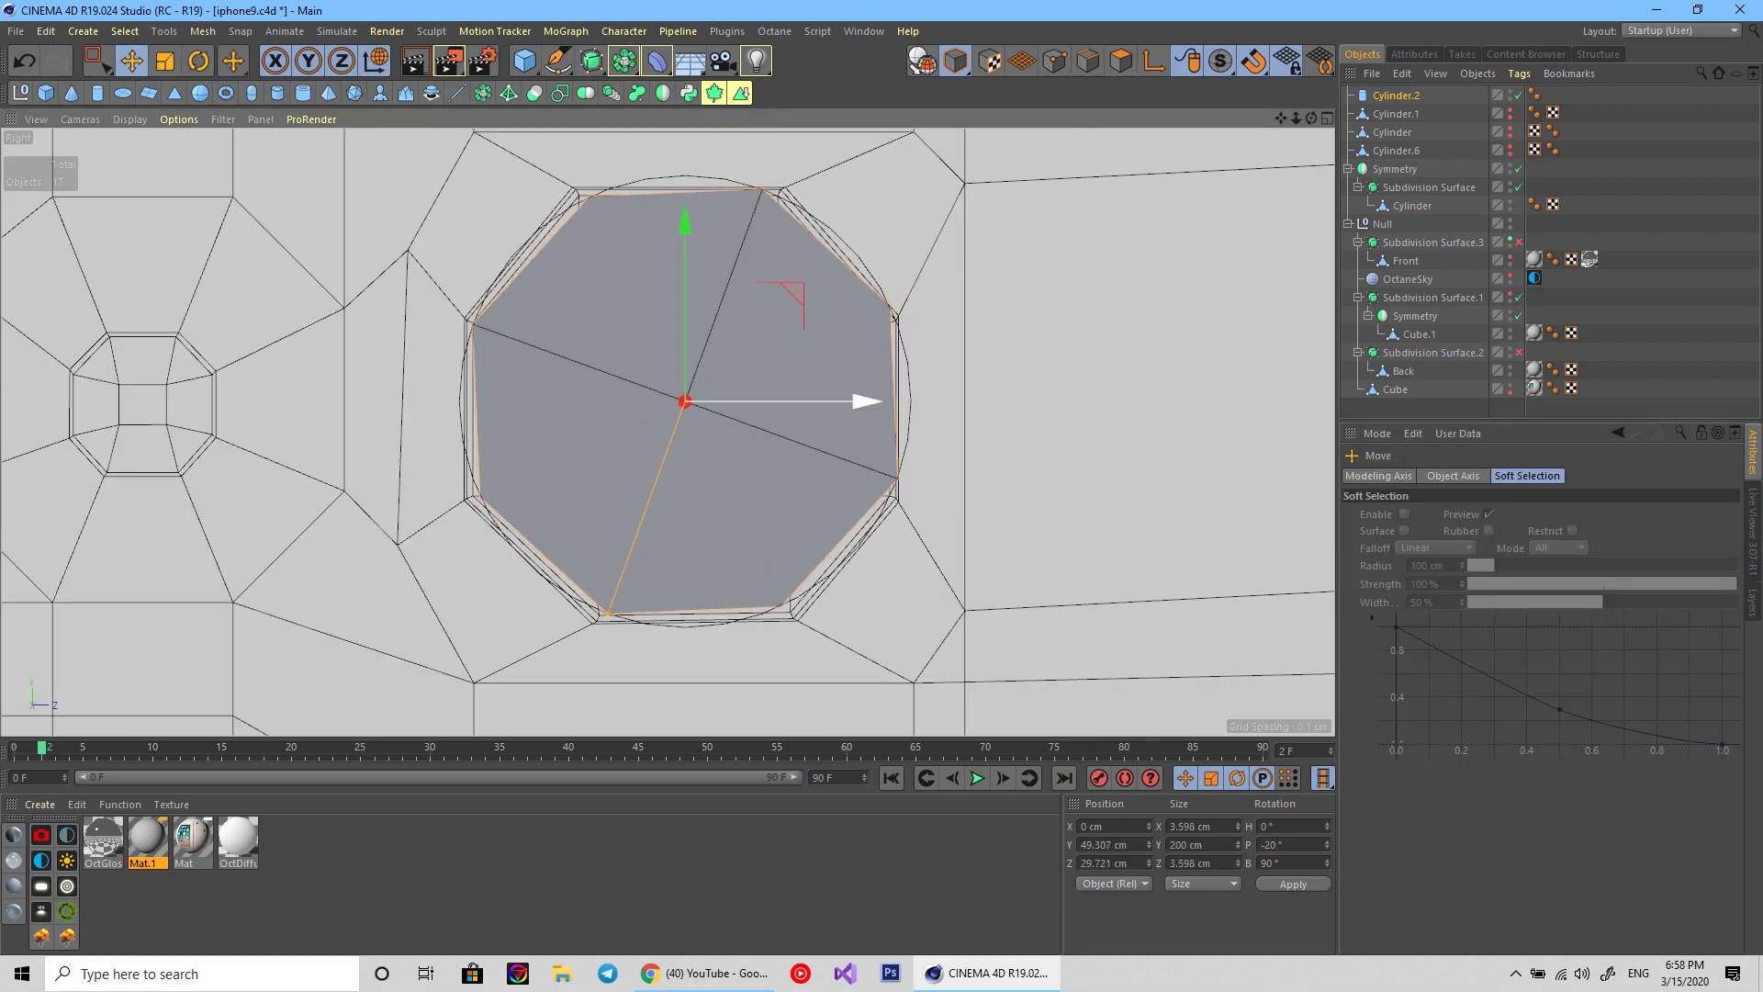
{"action": "key", "text": "c"}
Fill the octagonal hole in the Back object with a face.
{"action": "left_click", "coordinate": [1403, 370]}
{"action": "key", "text": "F1"}
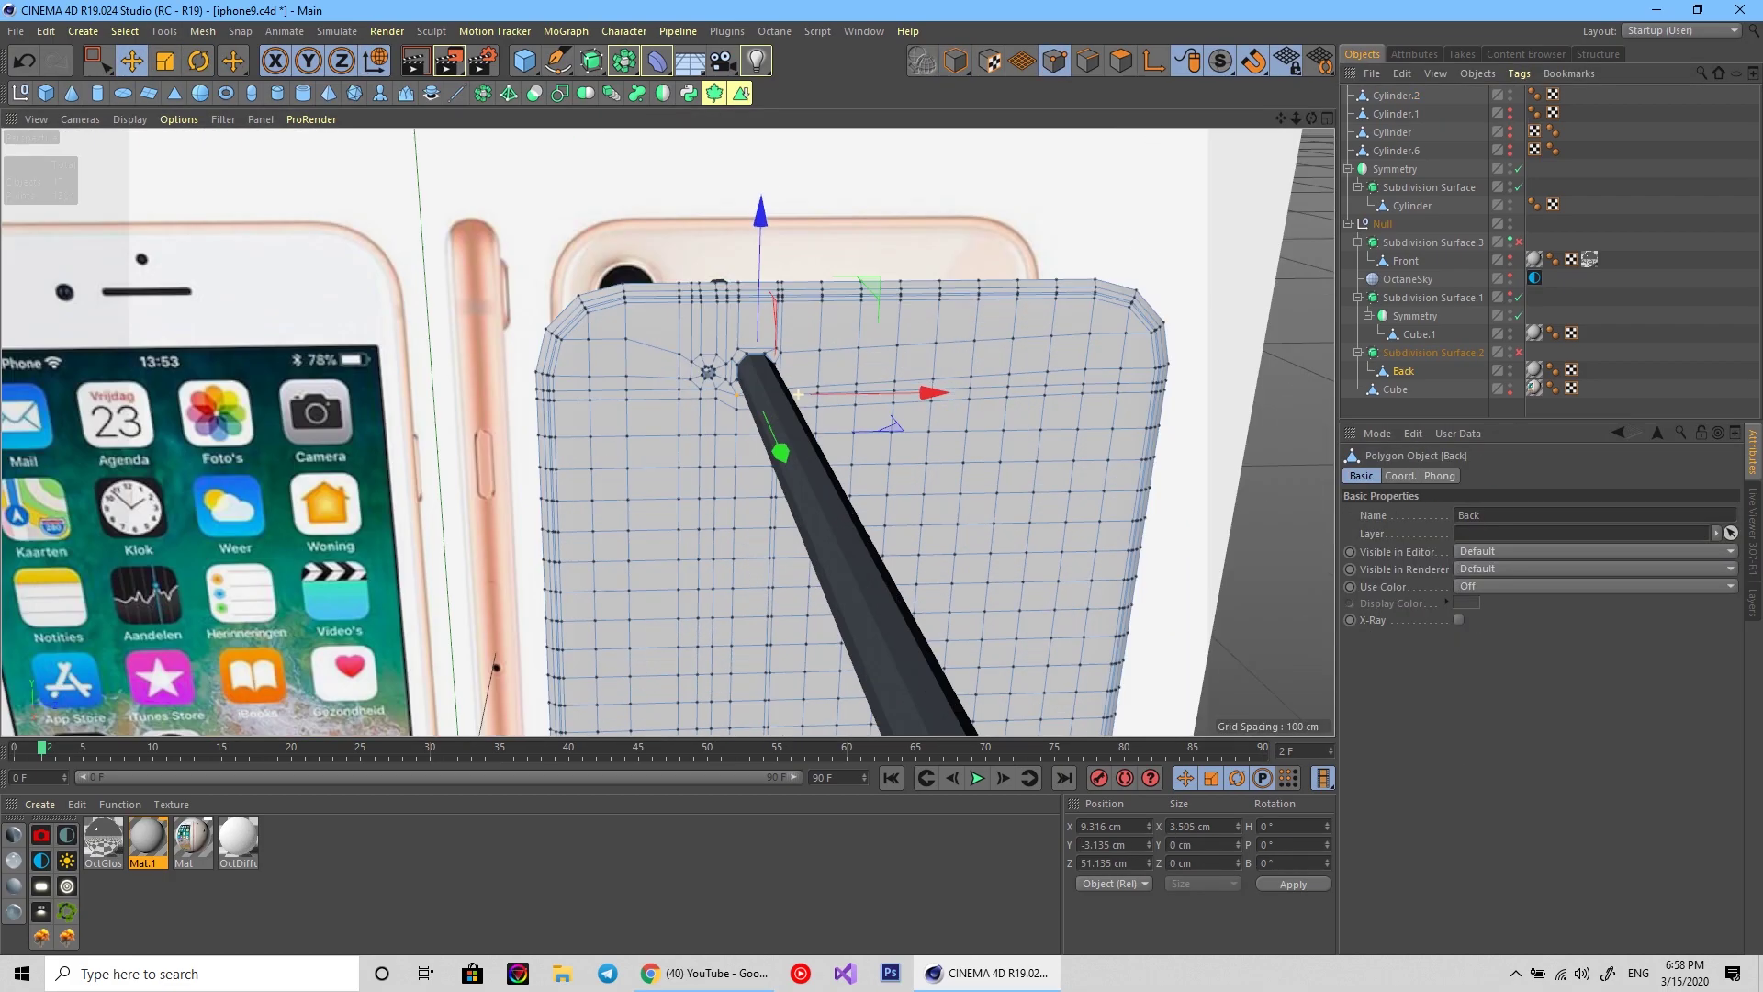
{"action": "scroll", "coordinate": [733, 278], "scroll_direction": "up", "scroll_amount": 3}
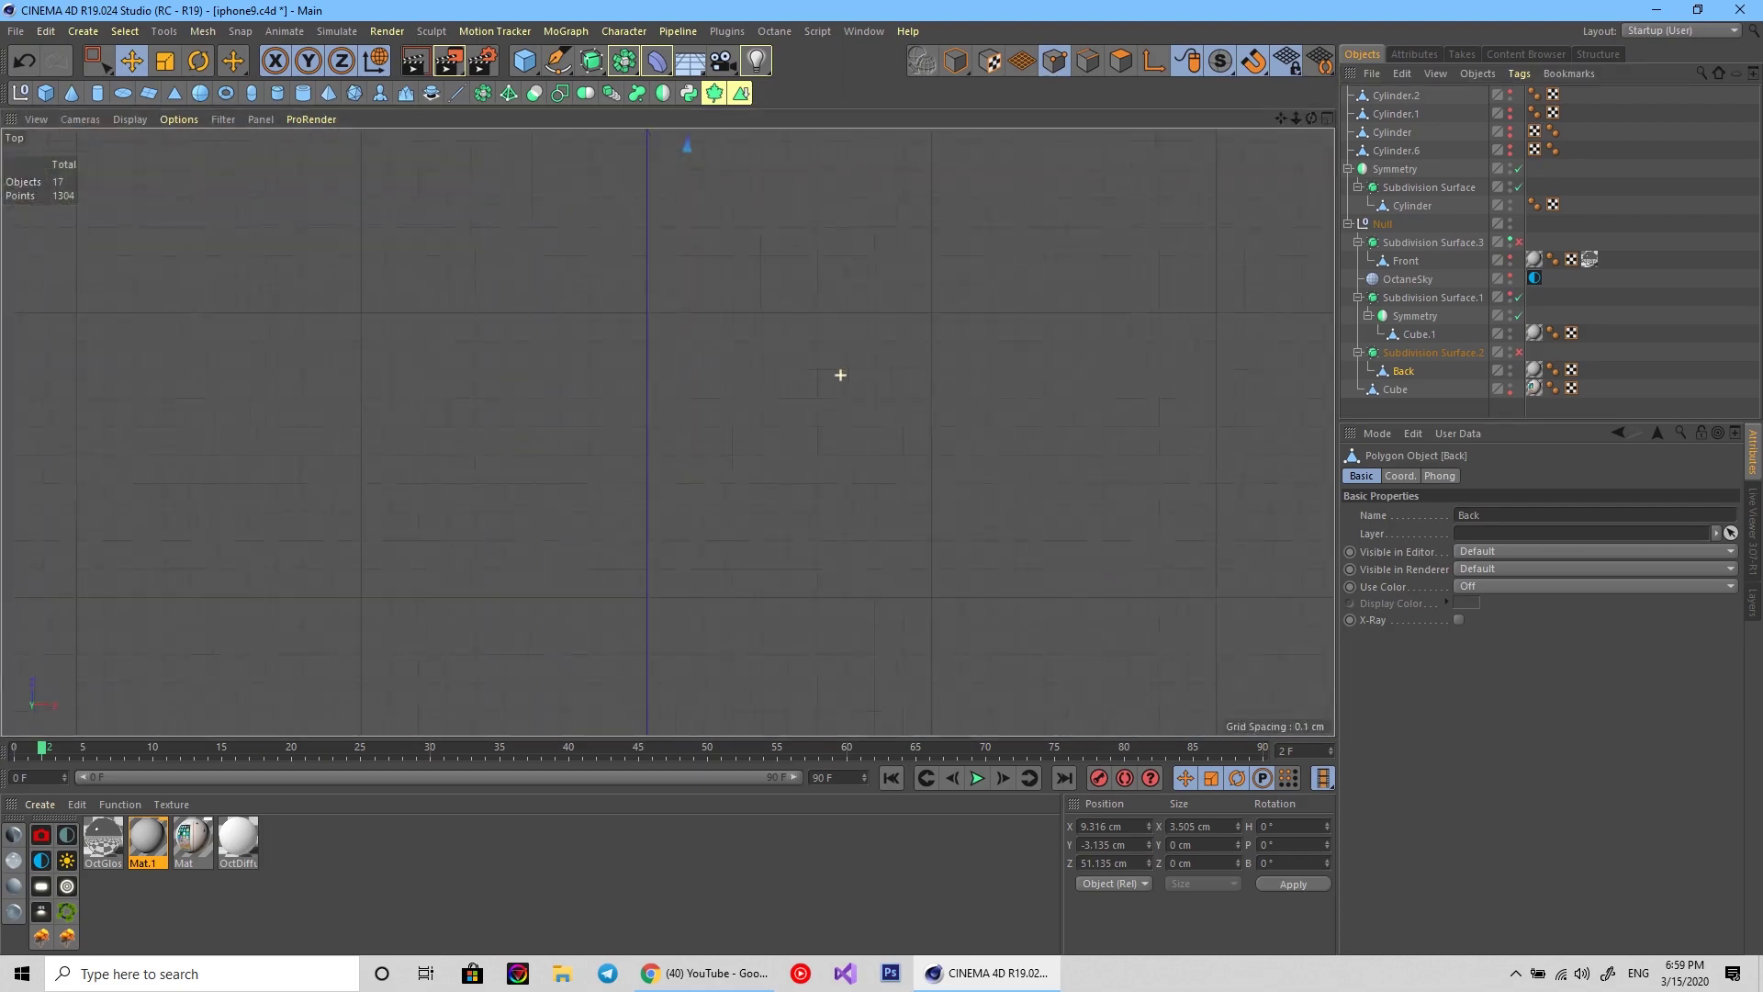
{"action": "key", "text": "0"}
{"action": "right_click", "coordinate": [1076, 335]}
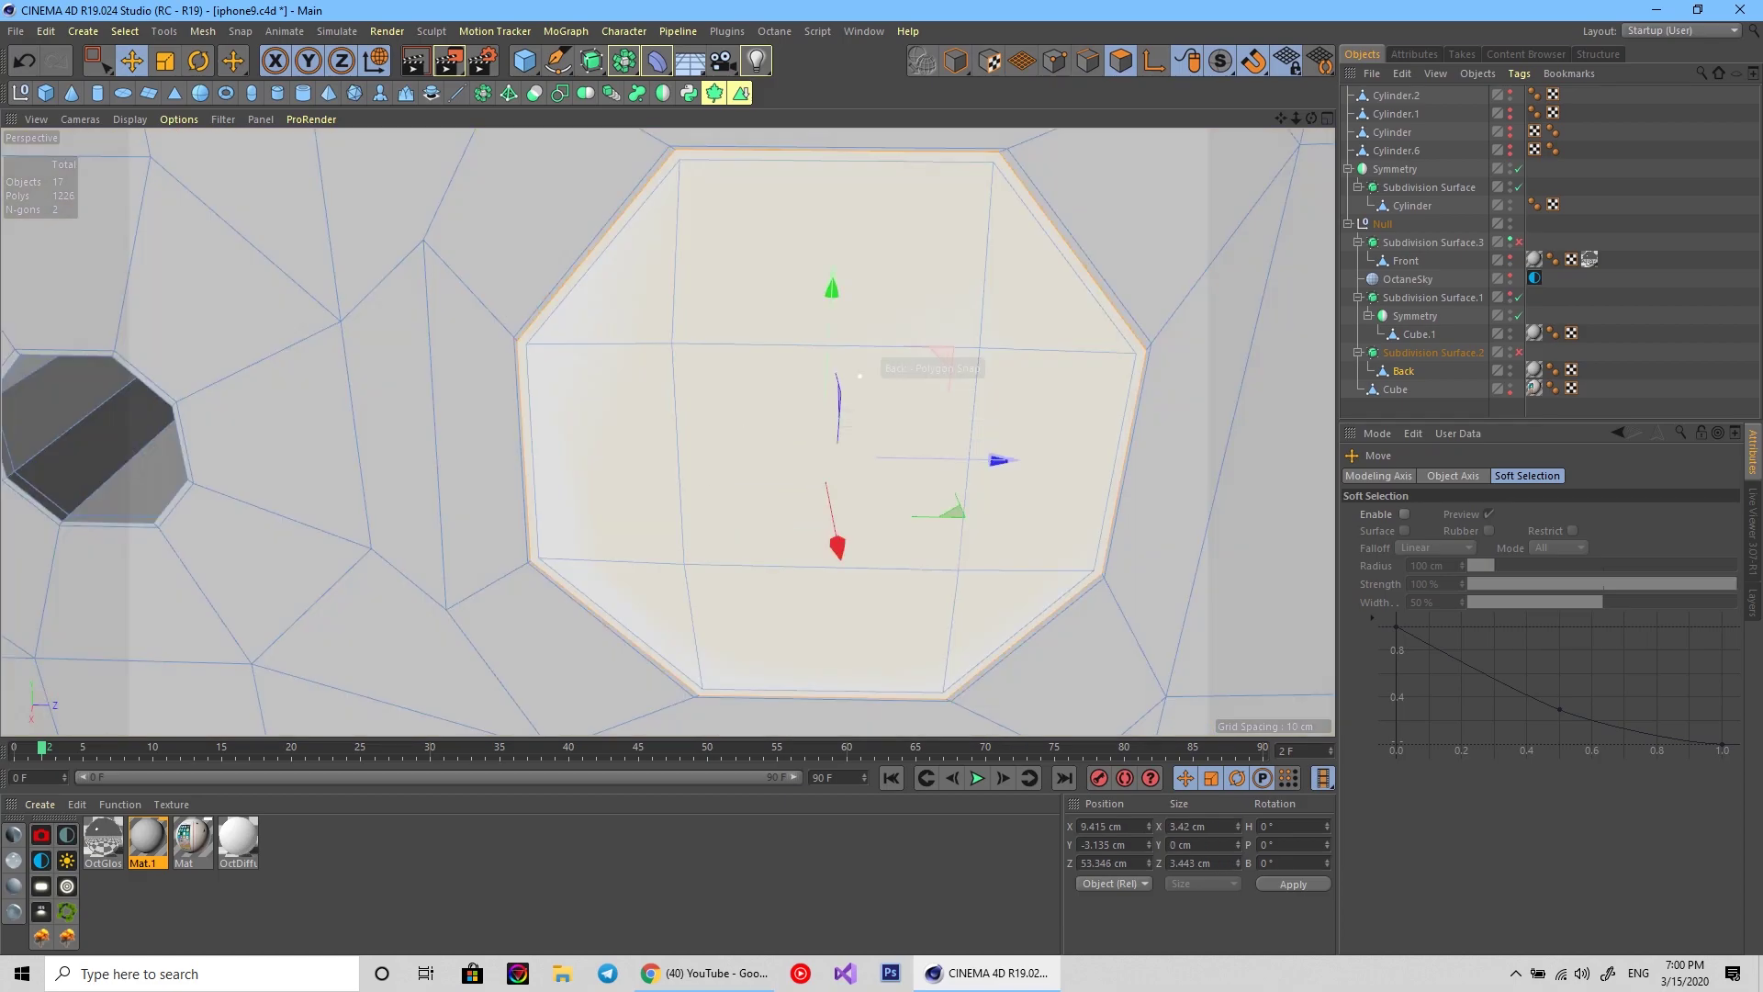
{"action": "left_click", "coordinate": [712, 461]}
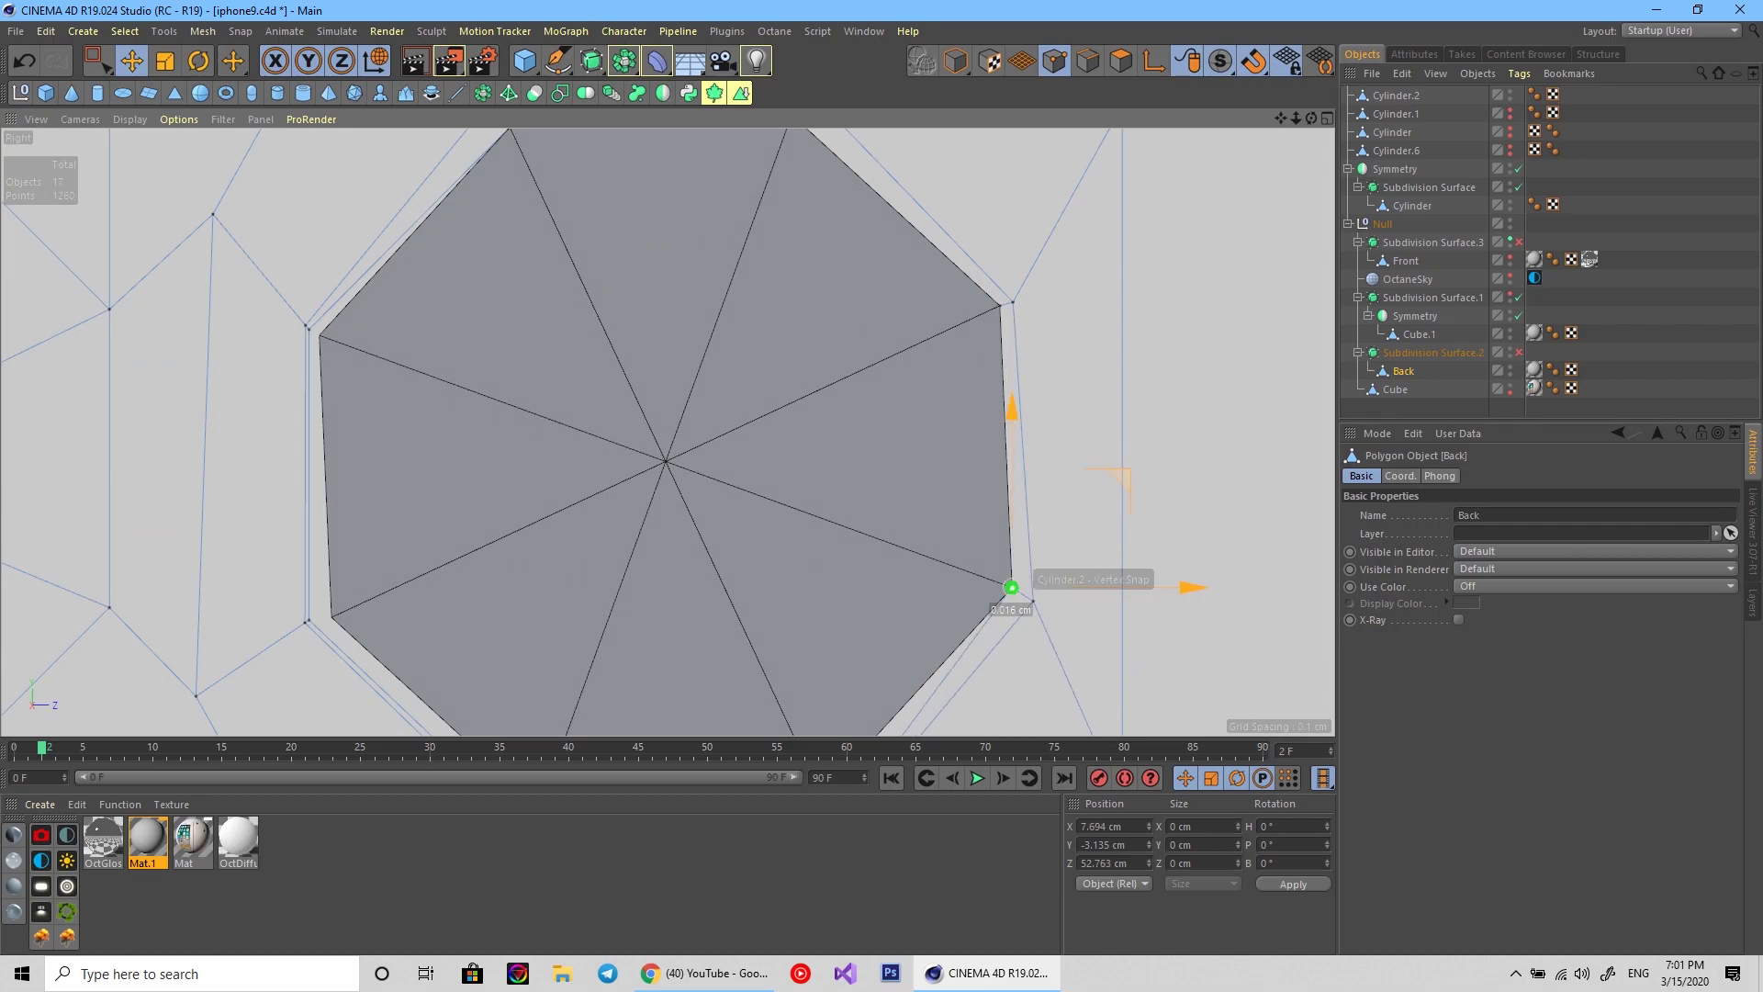
Snap a back-panel point onto the octagon's corner.
{"action": "left_click_drag", "start_coordinate": [1010, 586], "coordinate": [950, 401]}
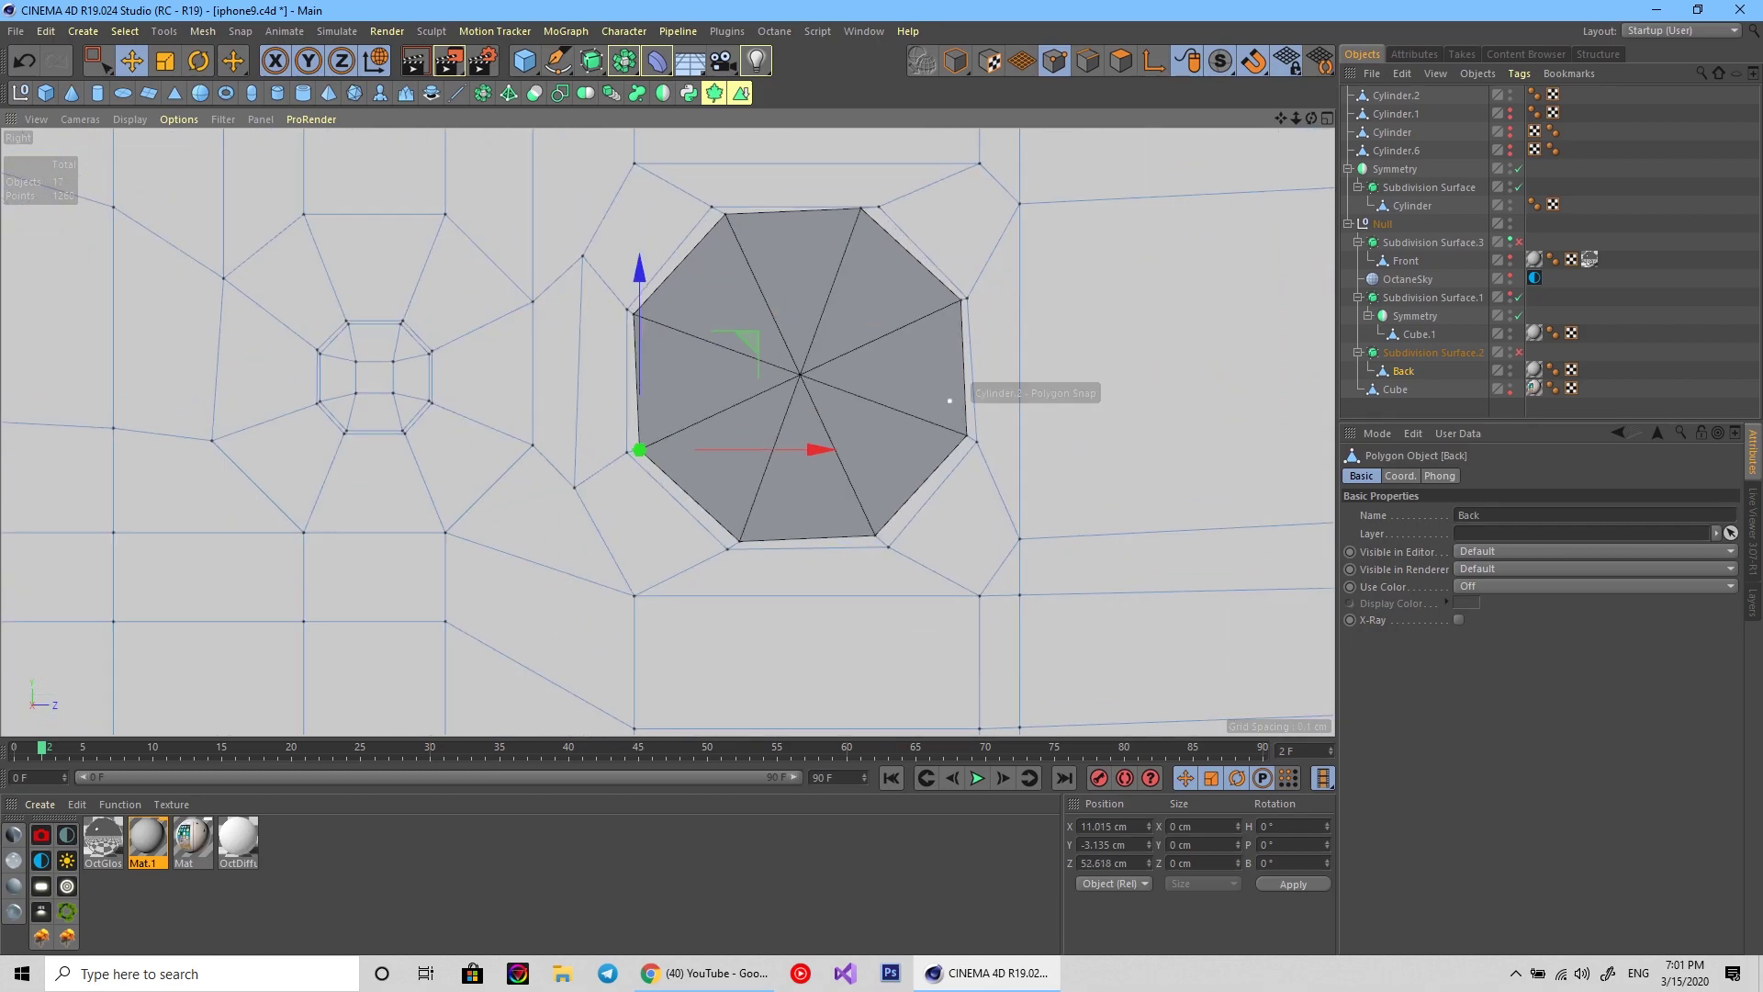
{"action": "scroll", "coordinate": [949, 401], "scroll_direction": "up", "scroll_amount": 1}
{"action": "scroll", "coordinate": [955, 368], "scroll_direction": "up", "scroll_amount": 2}
{"action": "scroll", "coordinate": [960, 340], "scroll_direction": "up", "scroll_amount": 2}
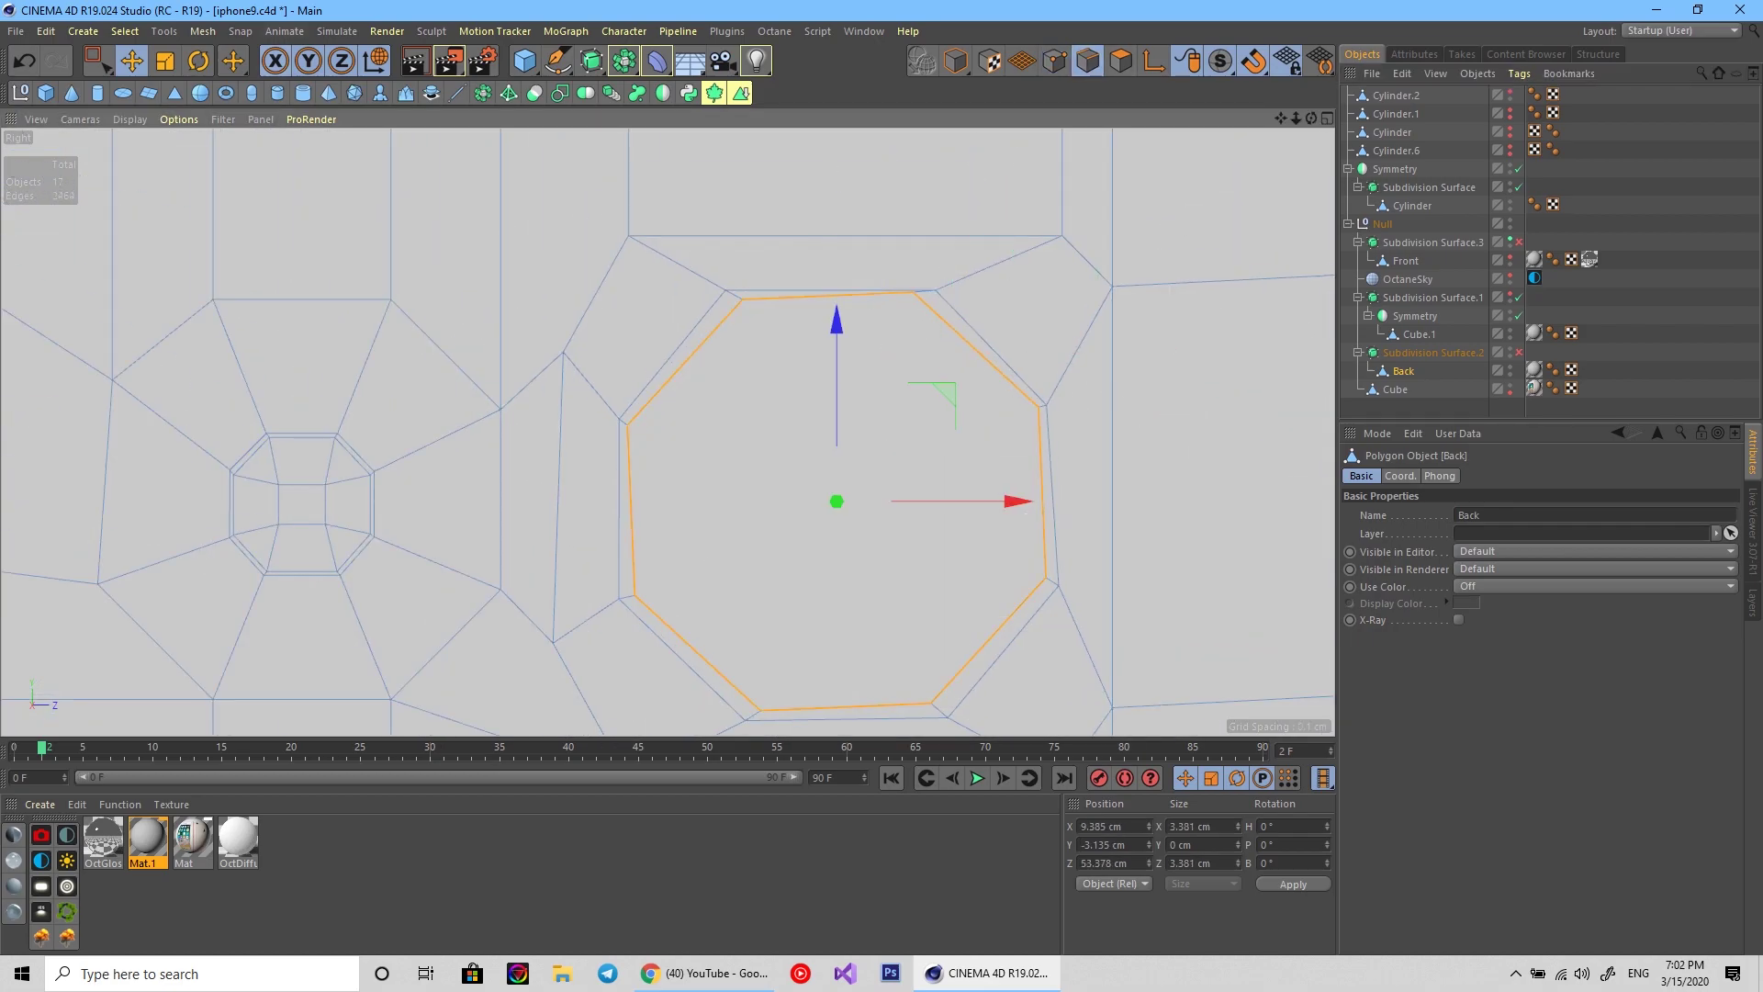
{"action": "scroll", "coordinate": [852, 392], "scroll_direction": "up", "scroll_amount": 1}
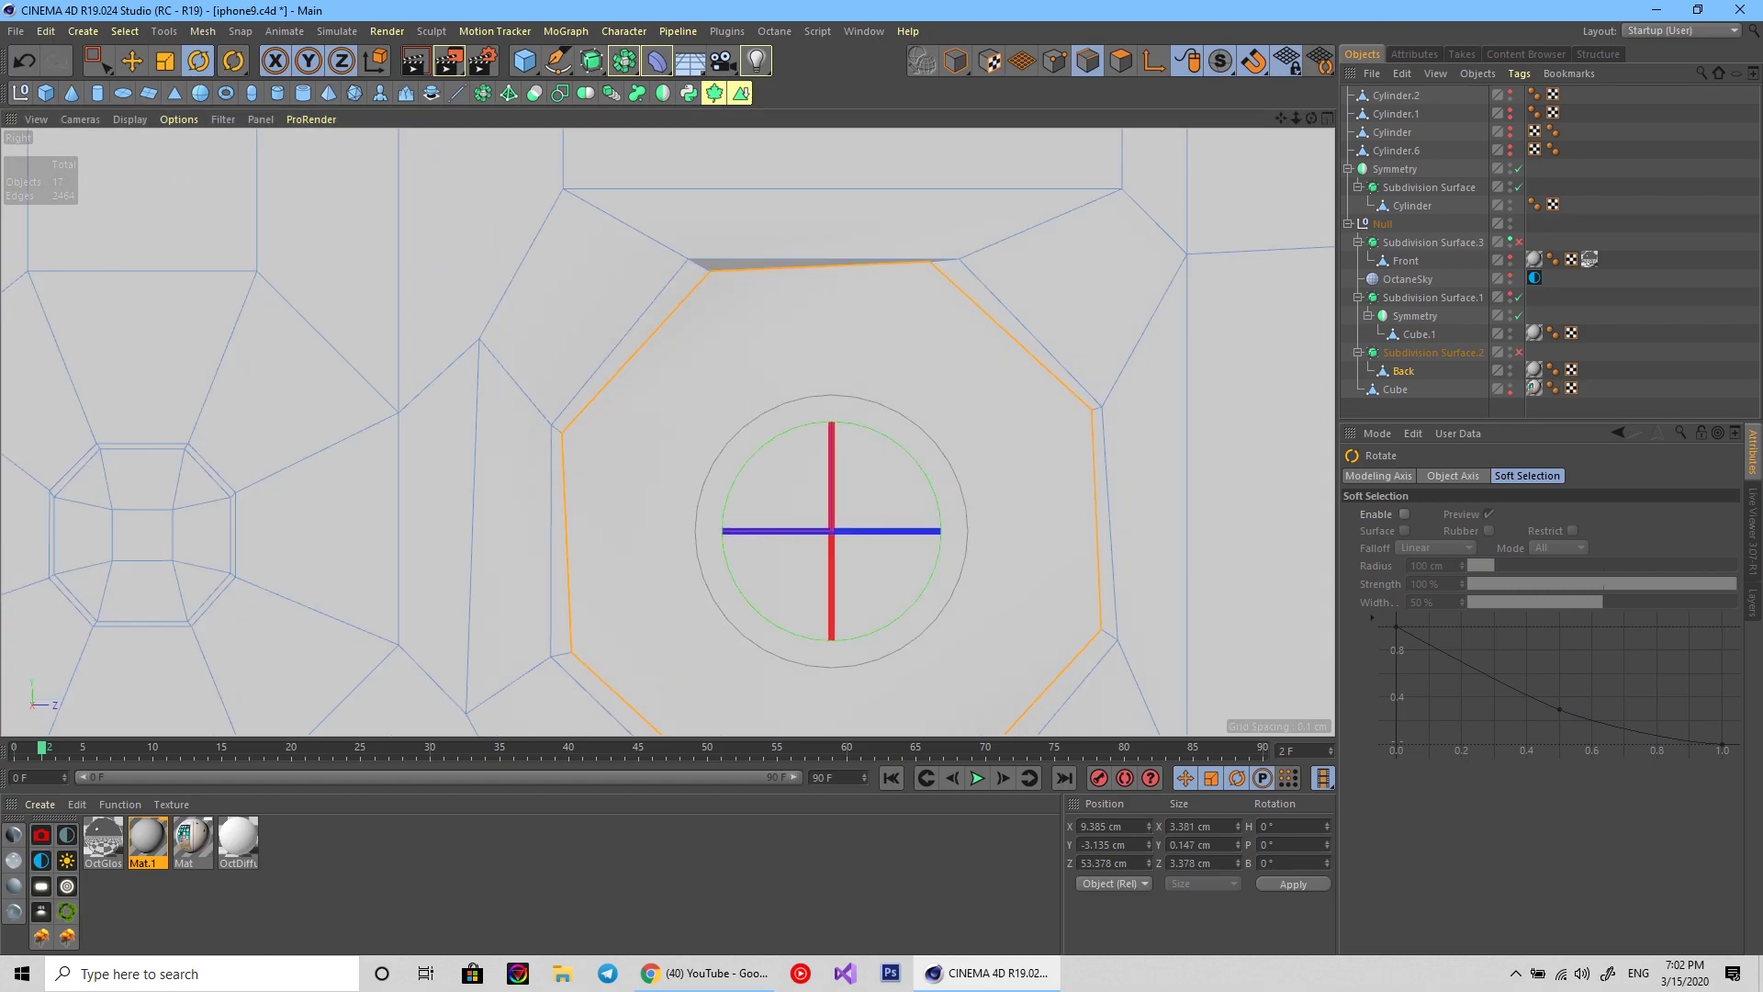
{"action": "key", "text": "e"}
{"action": "scroll", "coordinate": [841, 274], "scroll_direction": "up", "scroll_amount": 1}
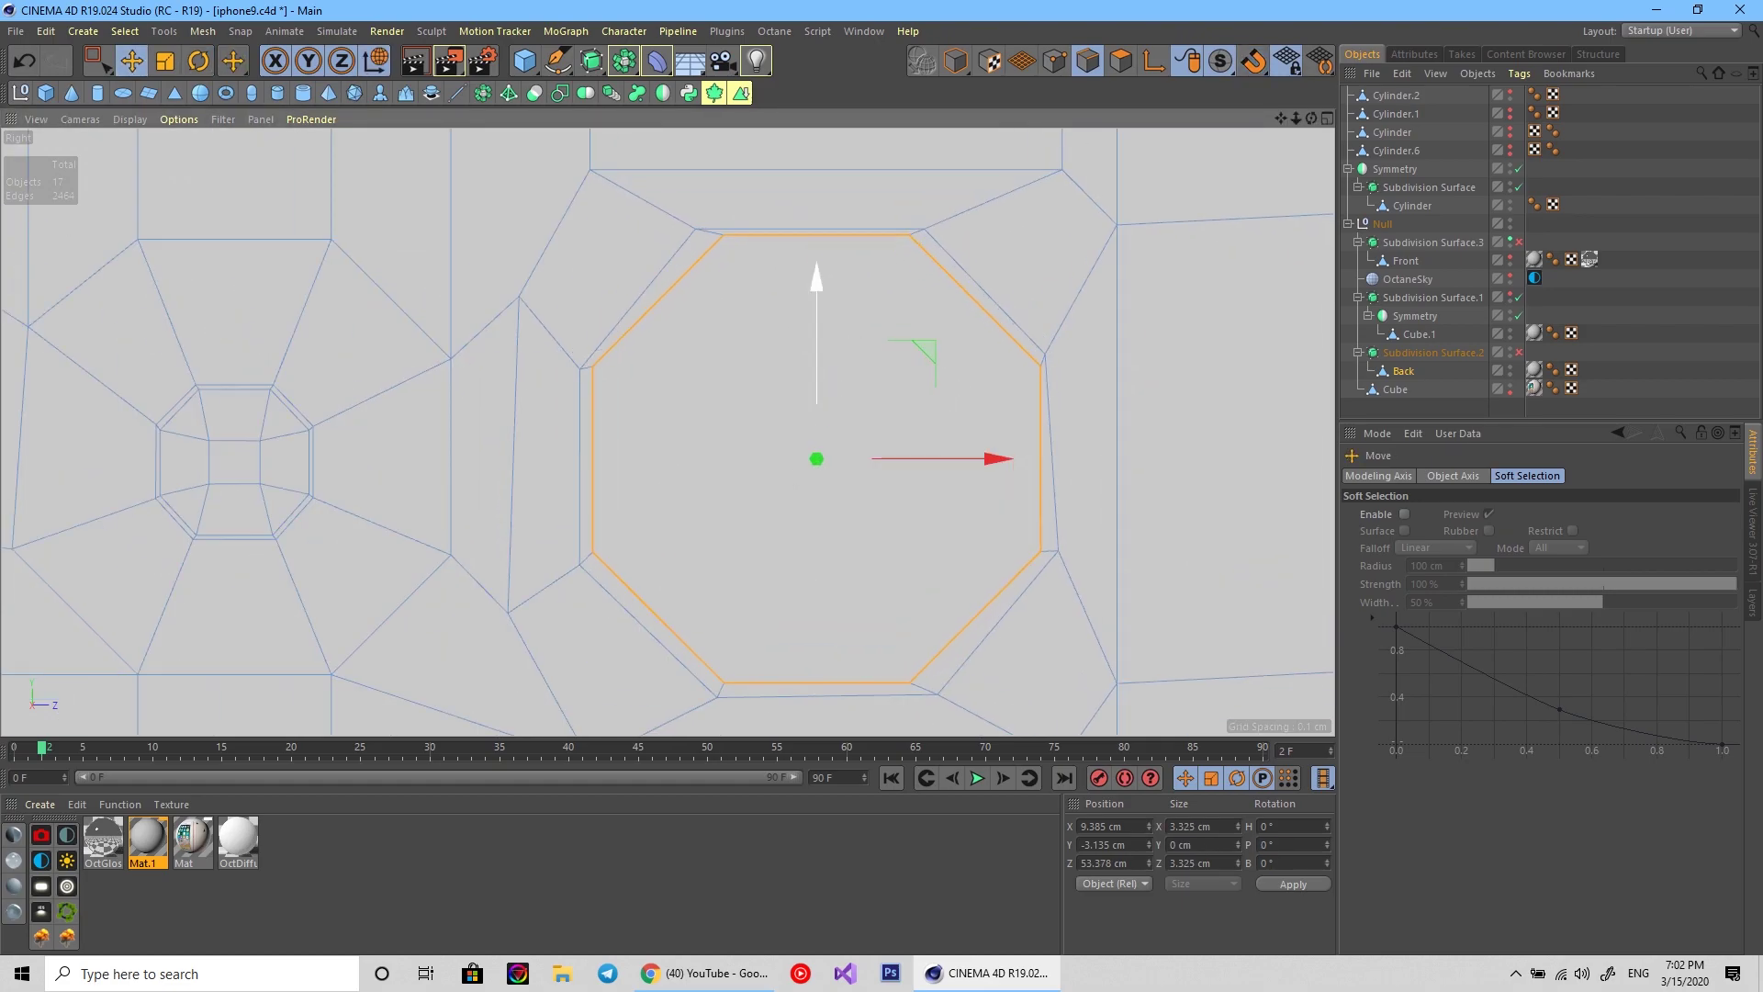
Select Cylinder.2 and undo the last three changes.
{"action": "left_click", "coordinate": [1395, 95]}
{"action": "key", "text": "ctrl+z"}
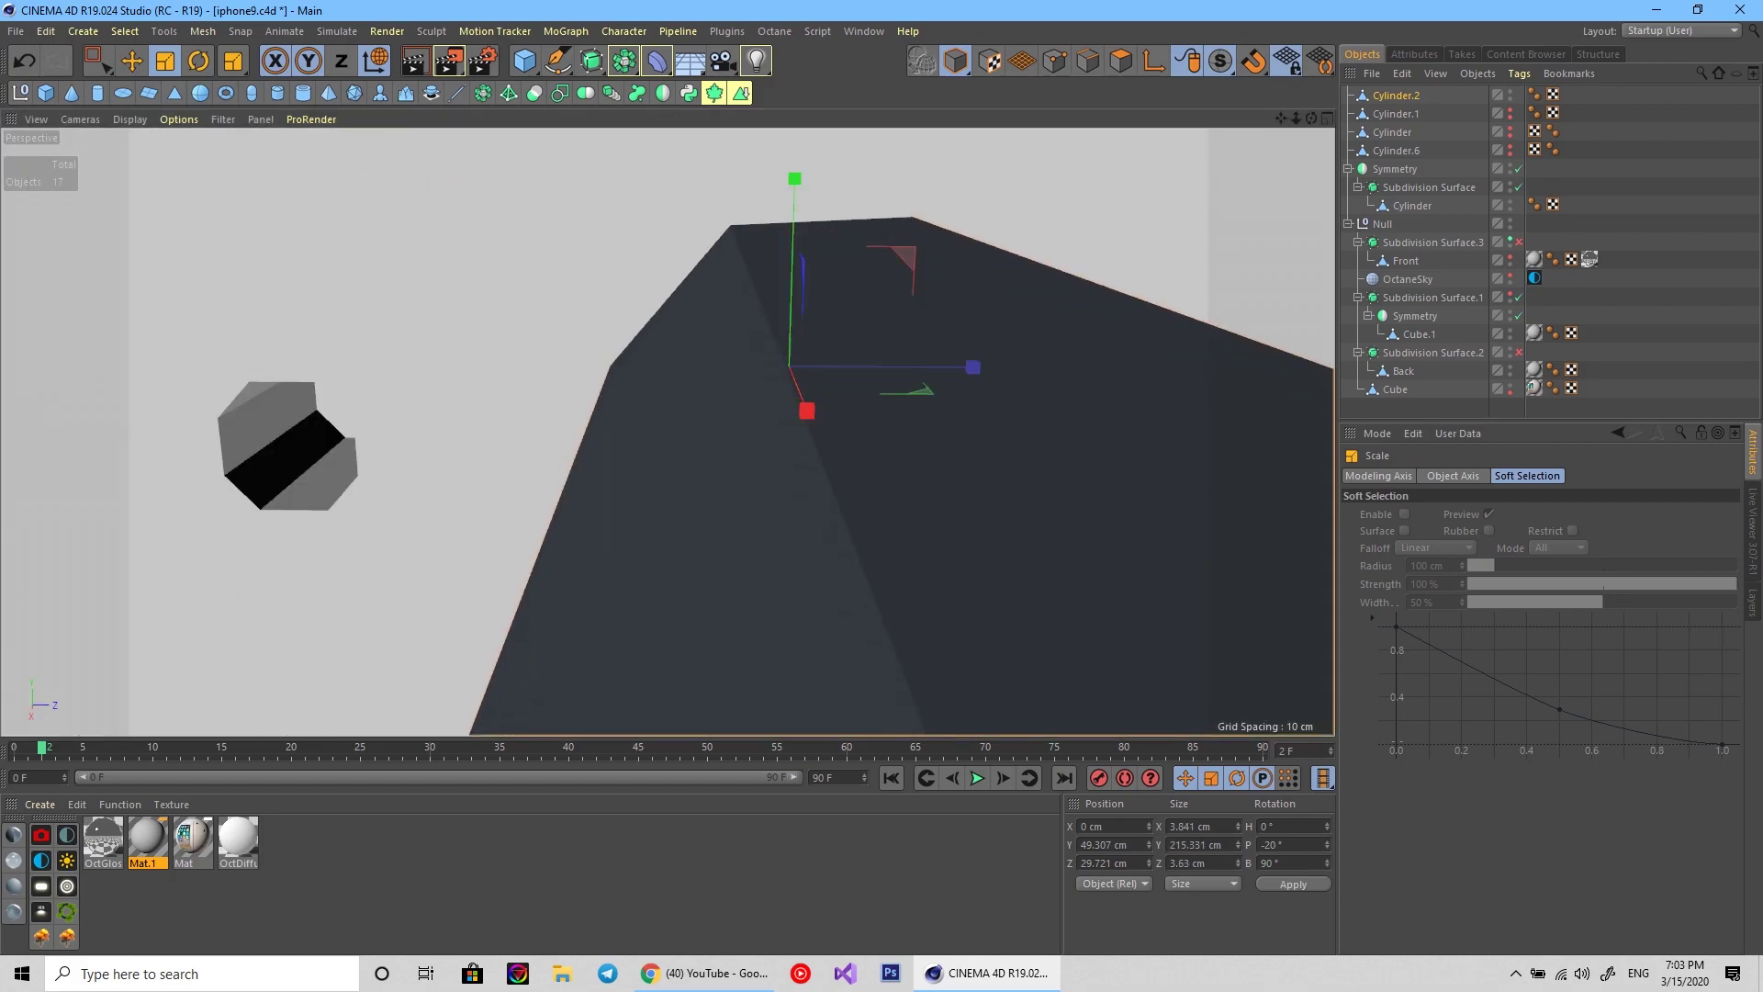
{"action": "key", "text": "ctrl+z"}
{"action": "key", "text": "ctrl+z"}
{"action": "key", "text": "ctrl+z"}
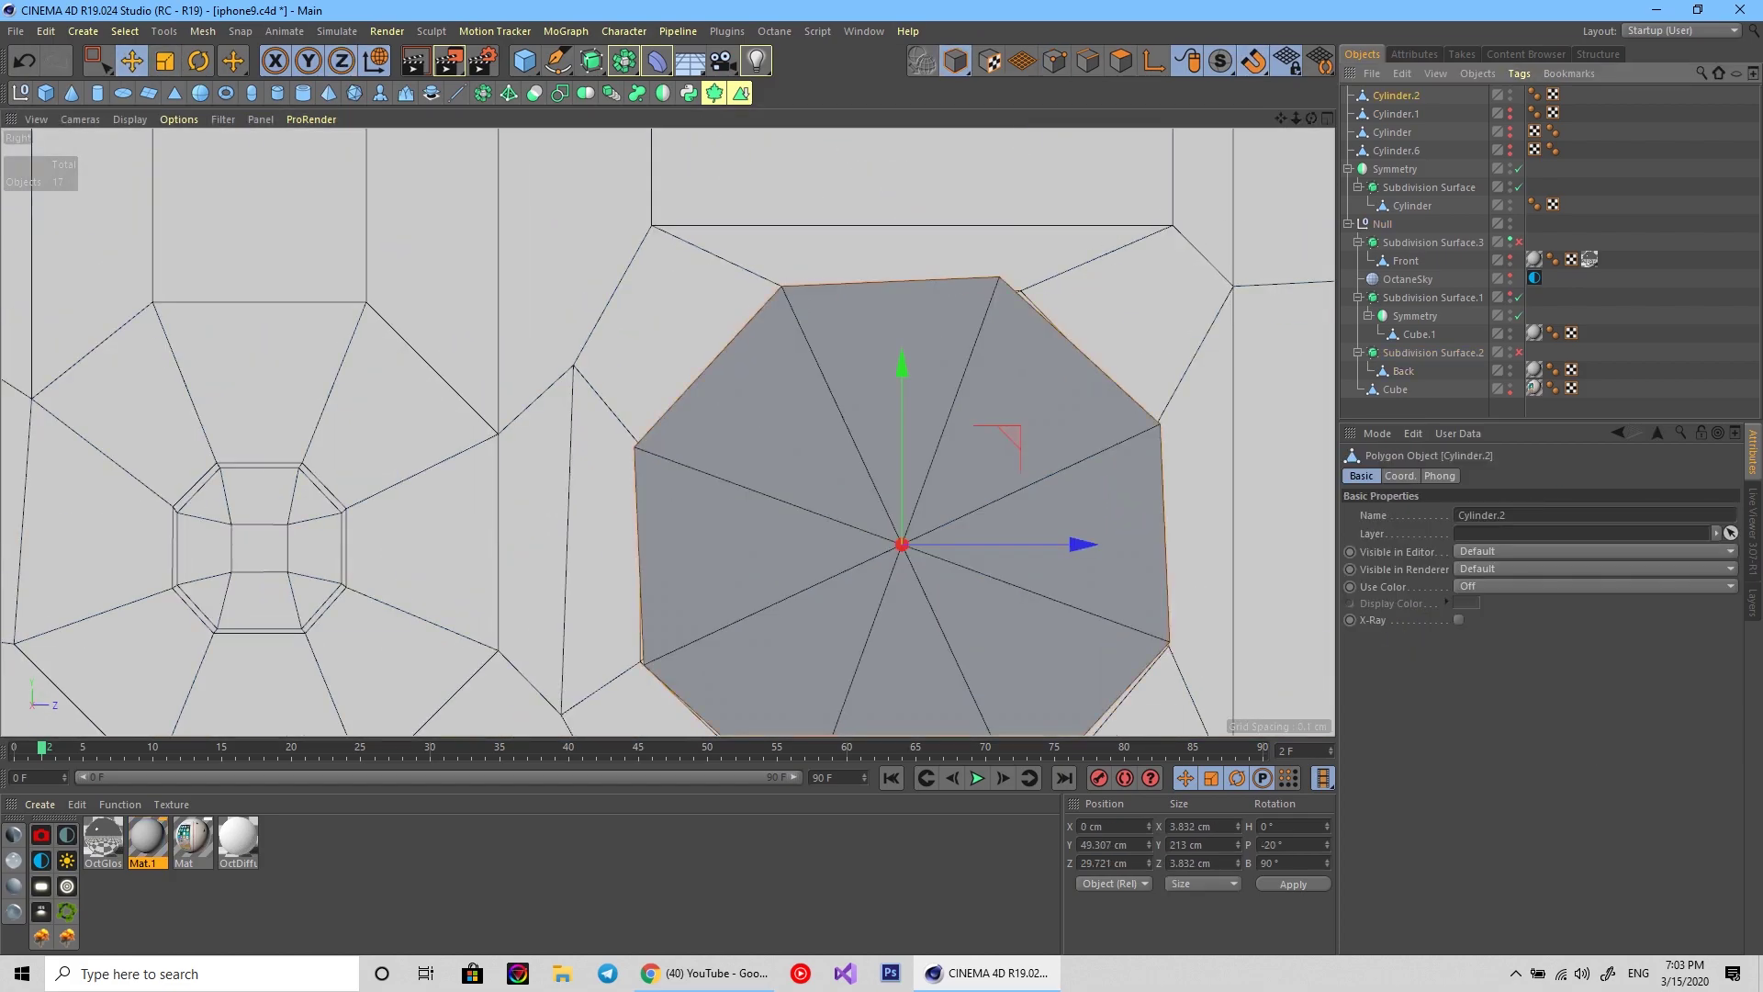
{"action": "key", "text": "ctrl+z"}
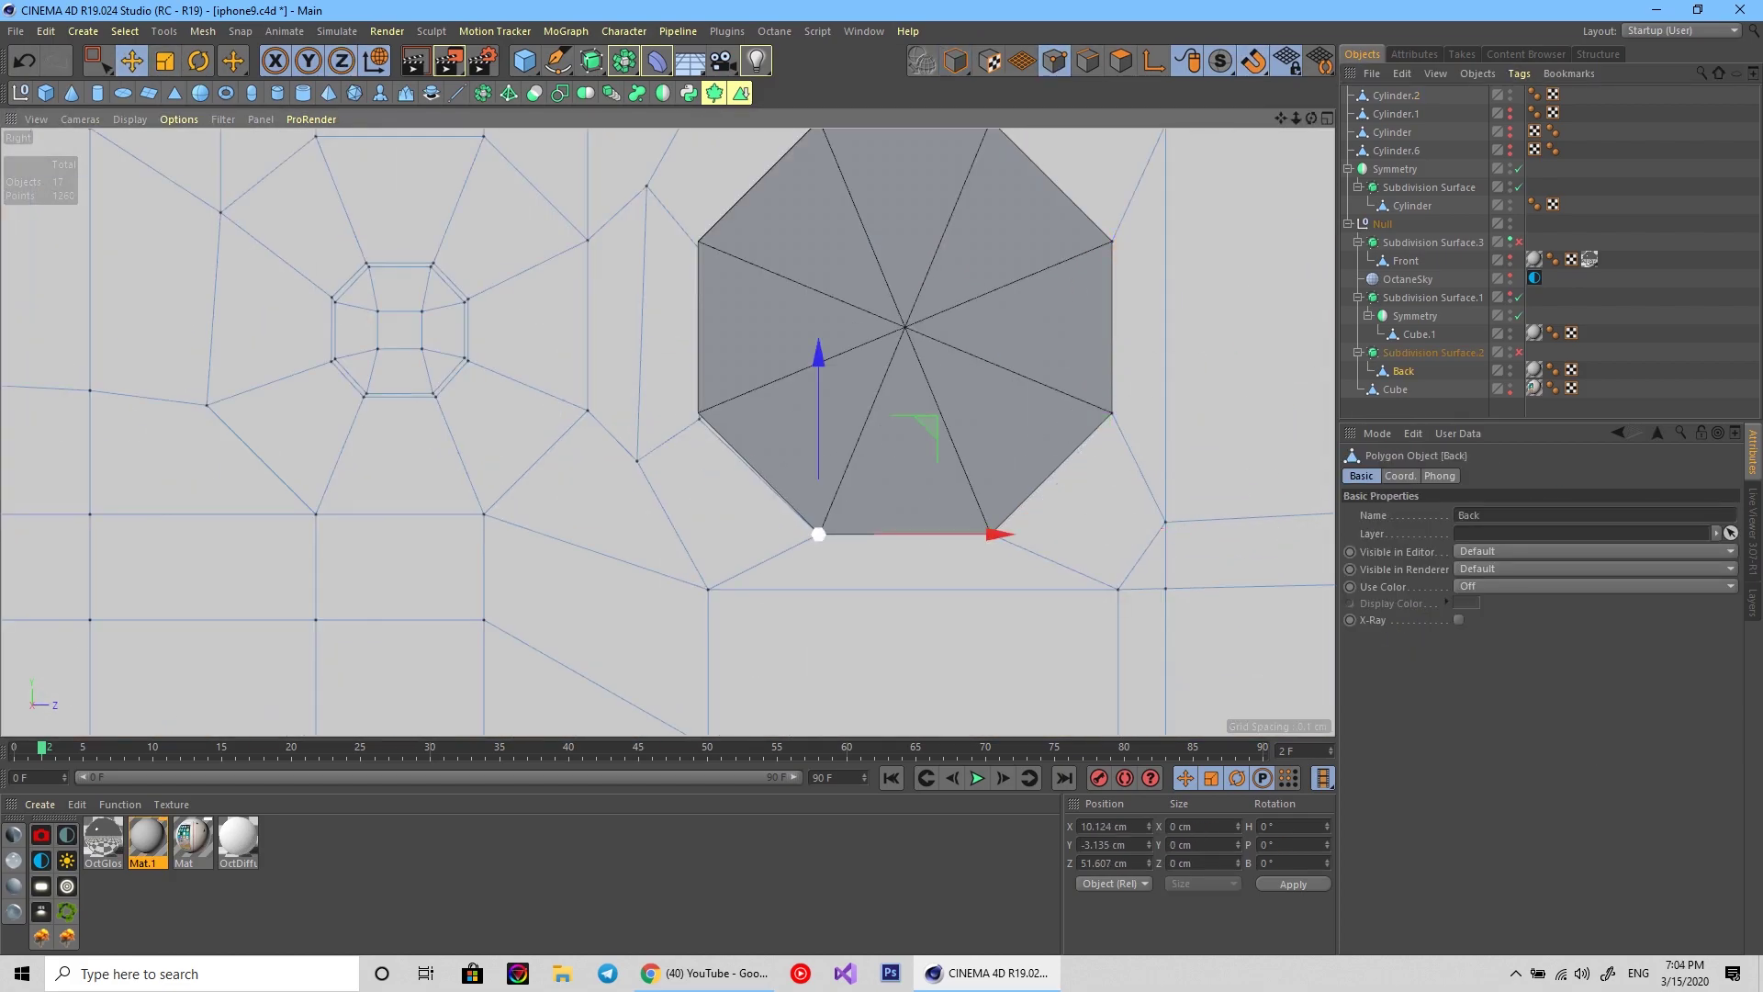
{"action": "scroll", "coordinate": [697, 411], "scroll_direction": "up", "scroll_amount": 5}
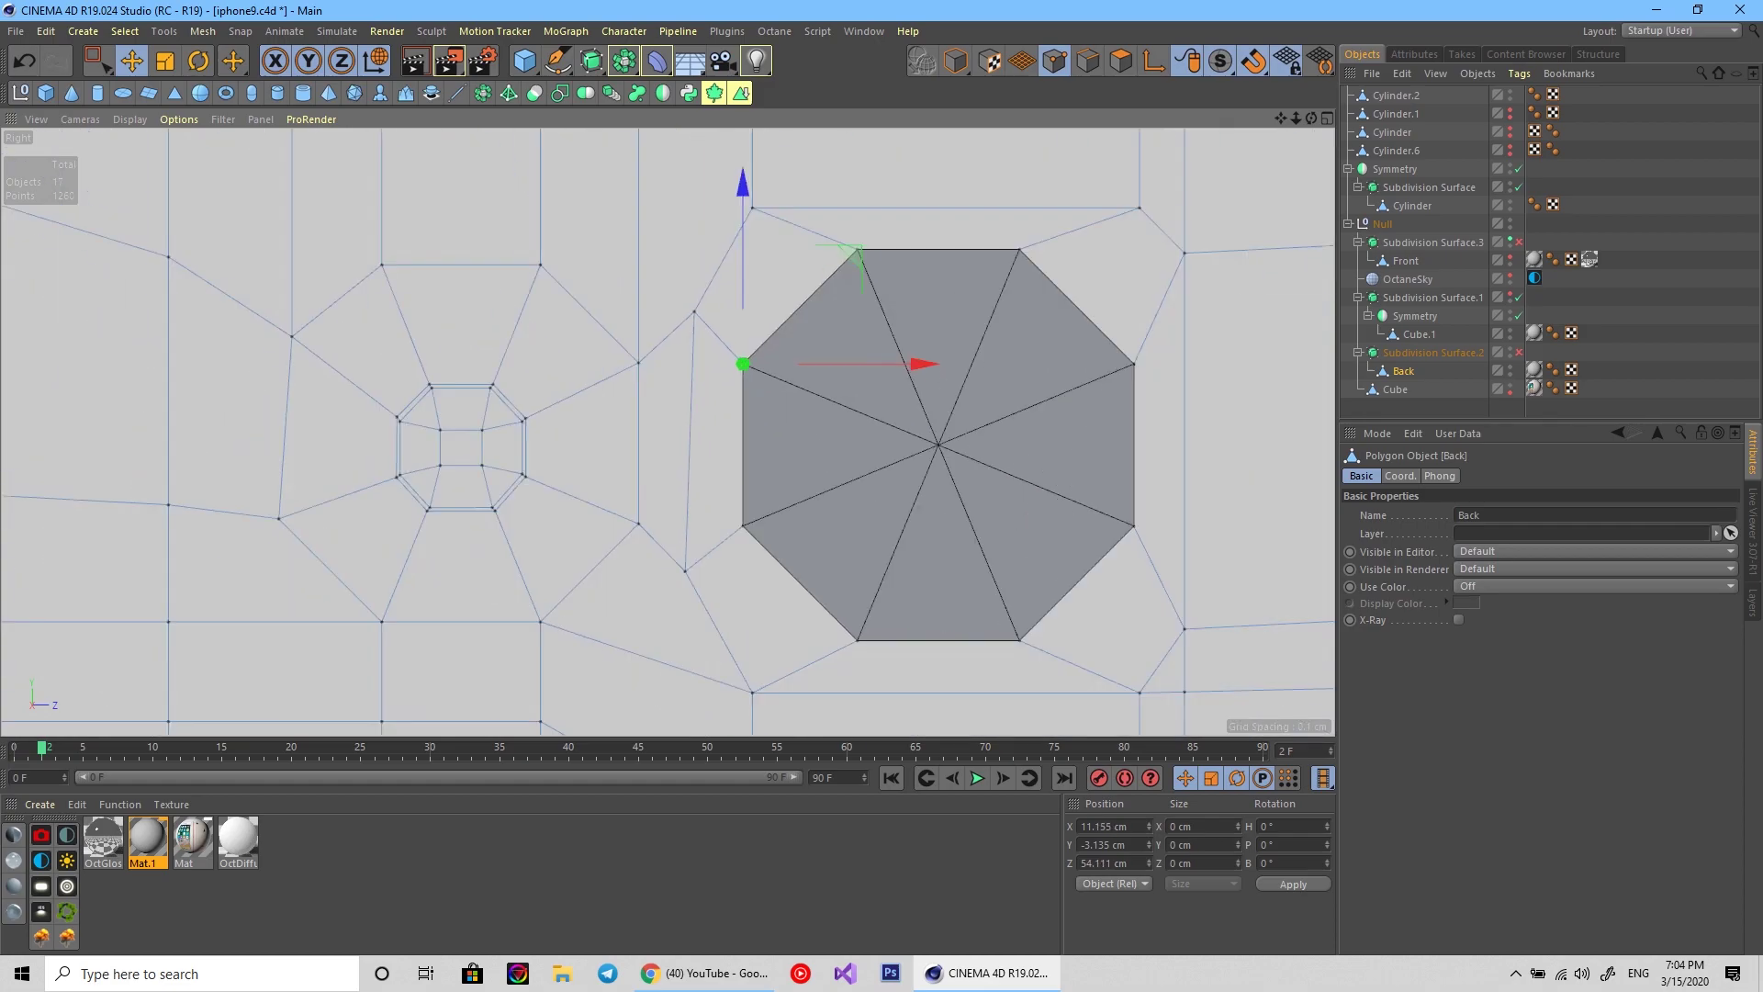
{"action": "middle_click", "coordinate": [983, 371]}
{"action": "key", "text": "F1"}
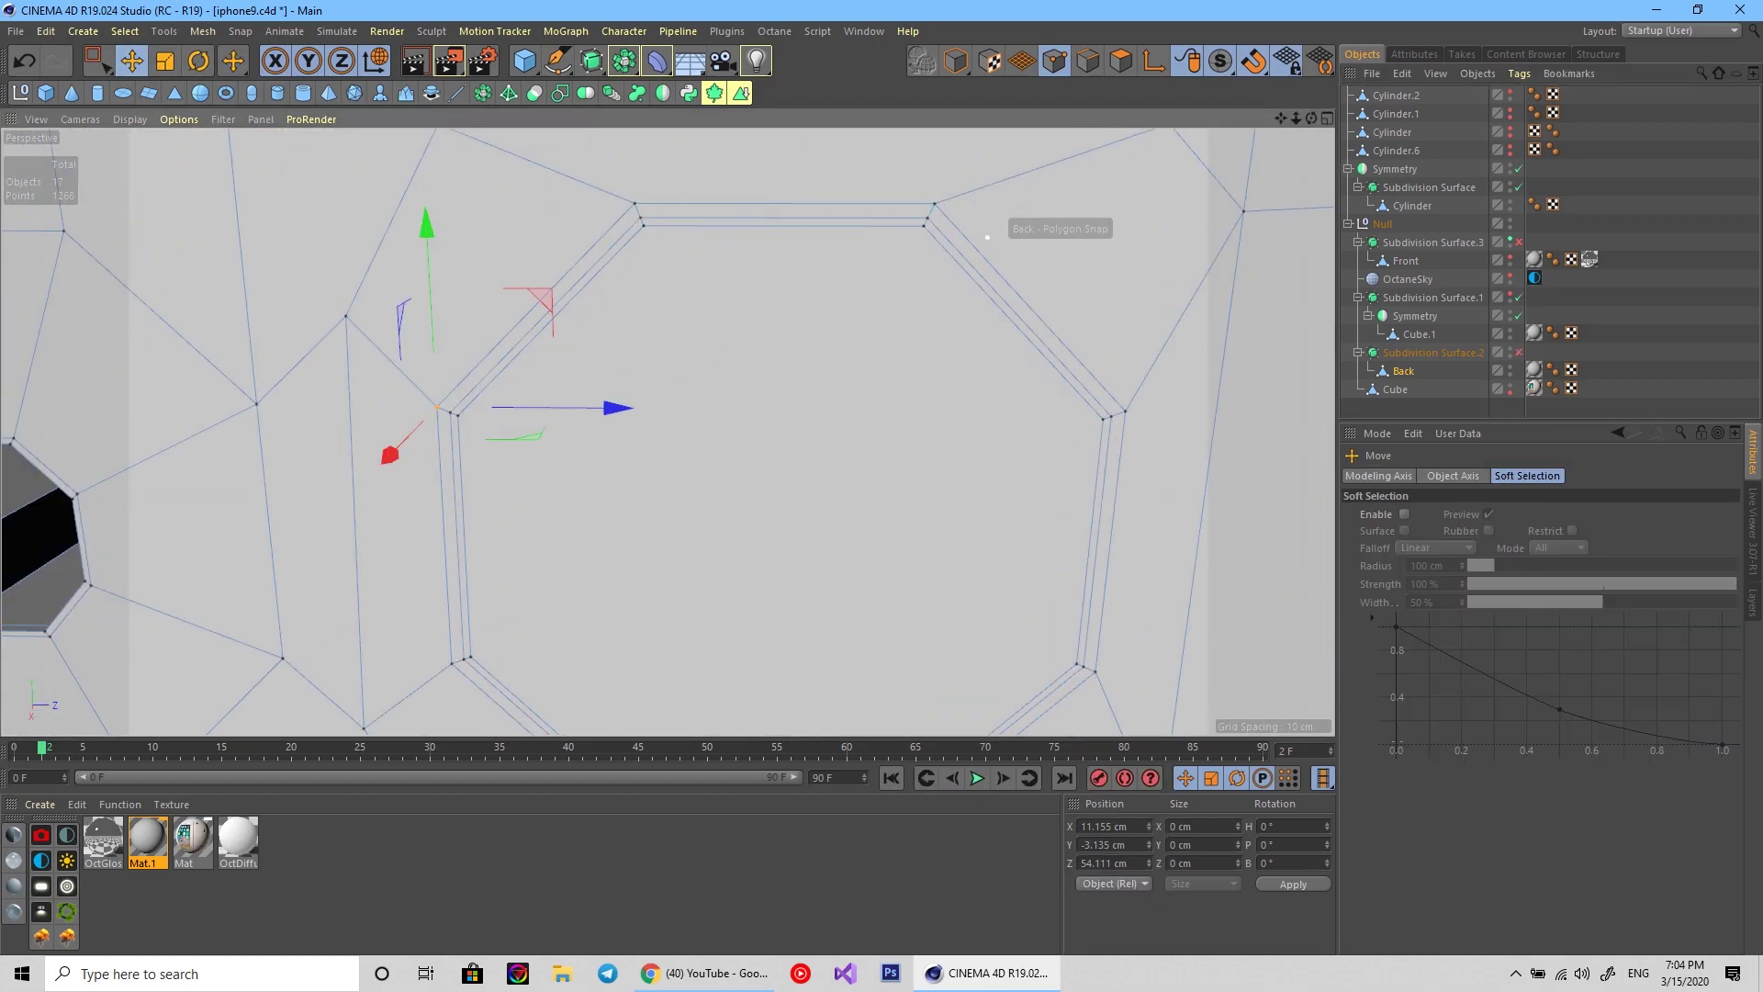
{"action": "scroll", "coordinate": [847, 225], "scroll_direction": "down", "scroll_amount": 5}
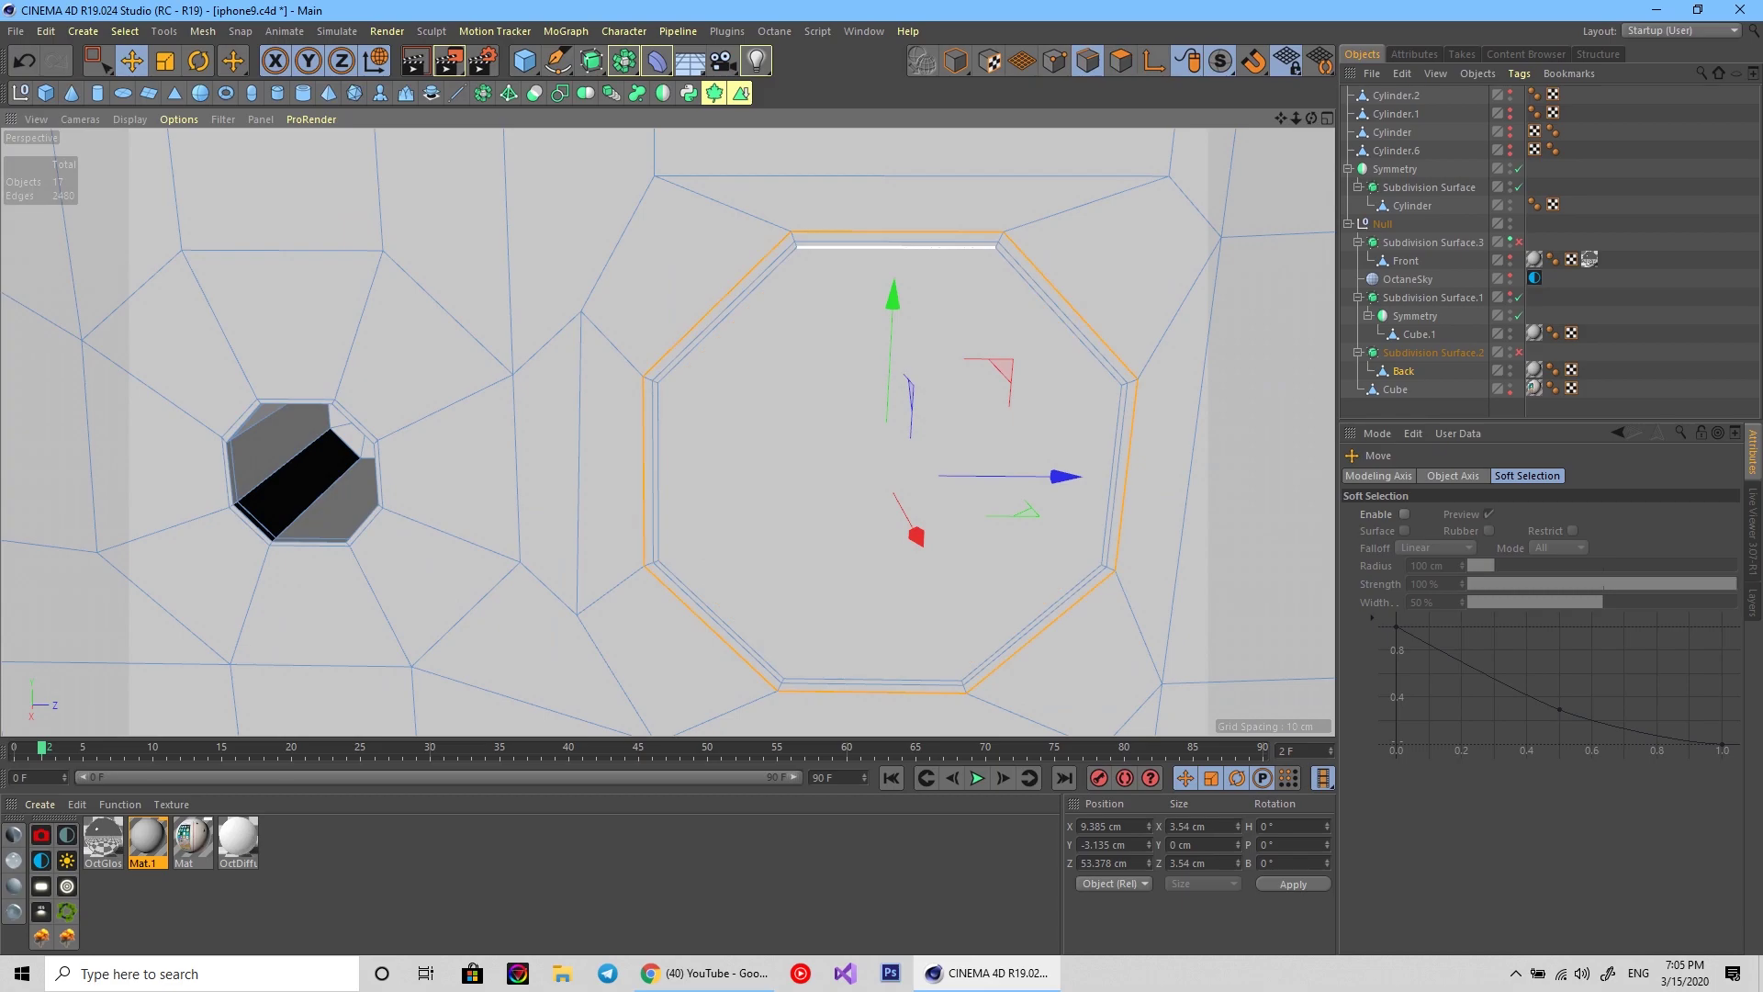
Try an edge-loop band and loop cut around the hole, then undo them.
{"action": "right_click", "coordinate": [1015, 377]}
{"action": "left_click", "coordinate": [1083, 407]}
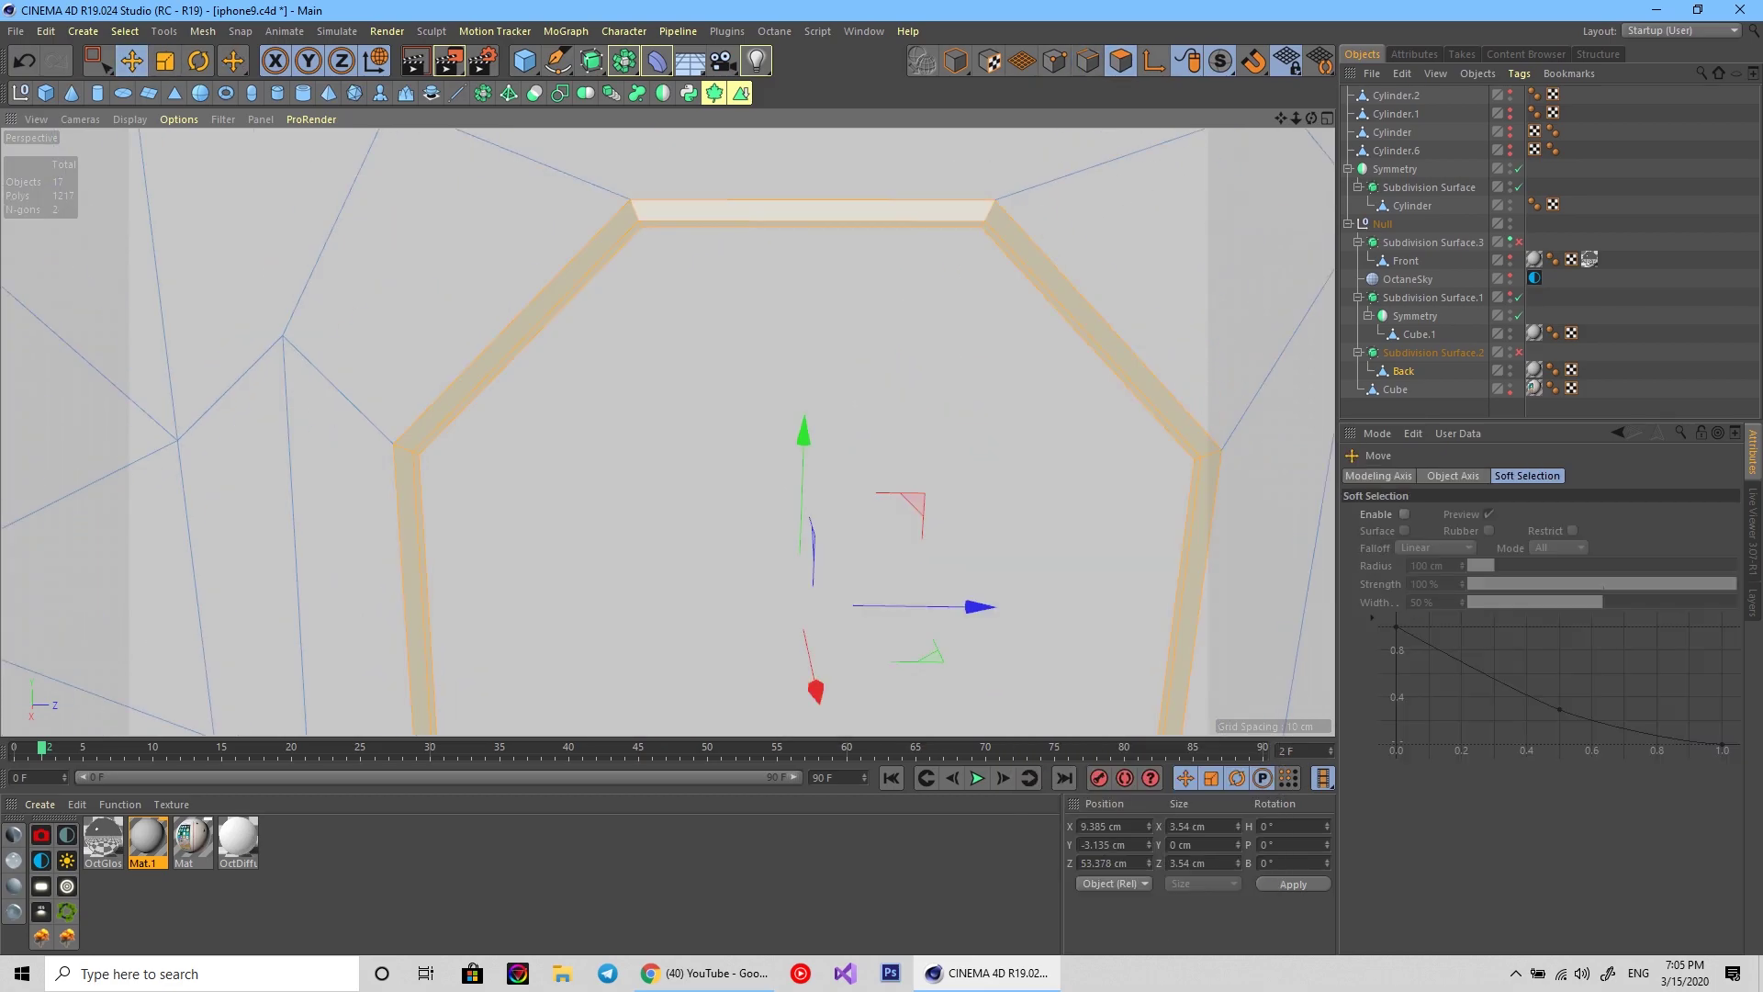
{"action": "key", "text": "F3"}
{"action": "key", "text": "k"}
{"action": "key", "text": "k"}
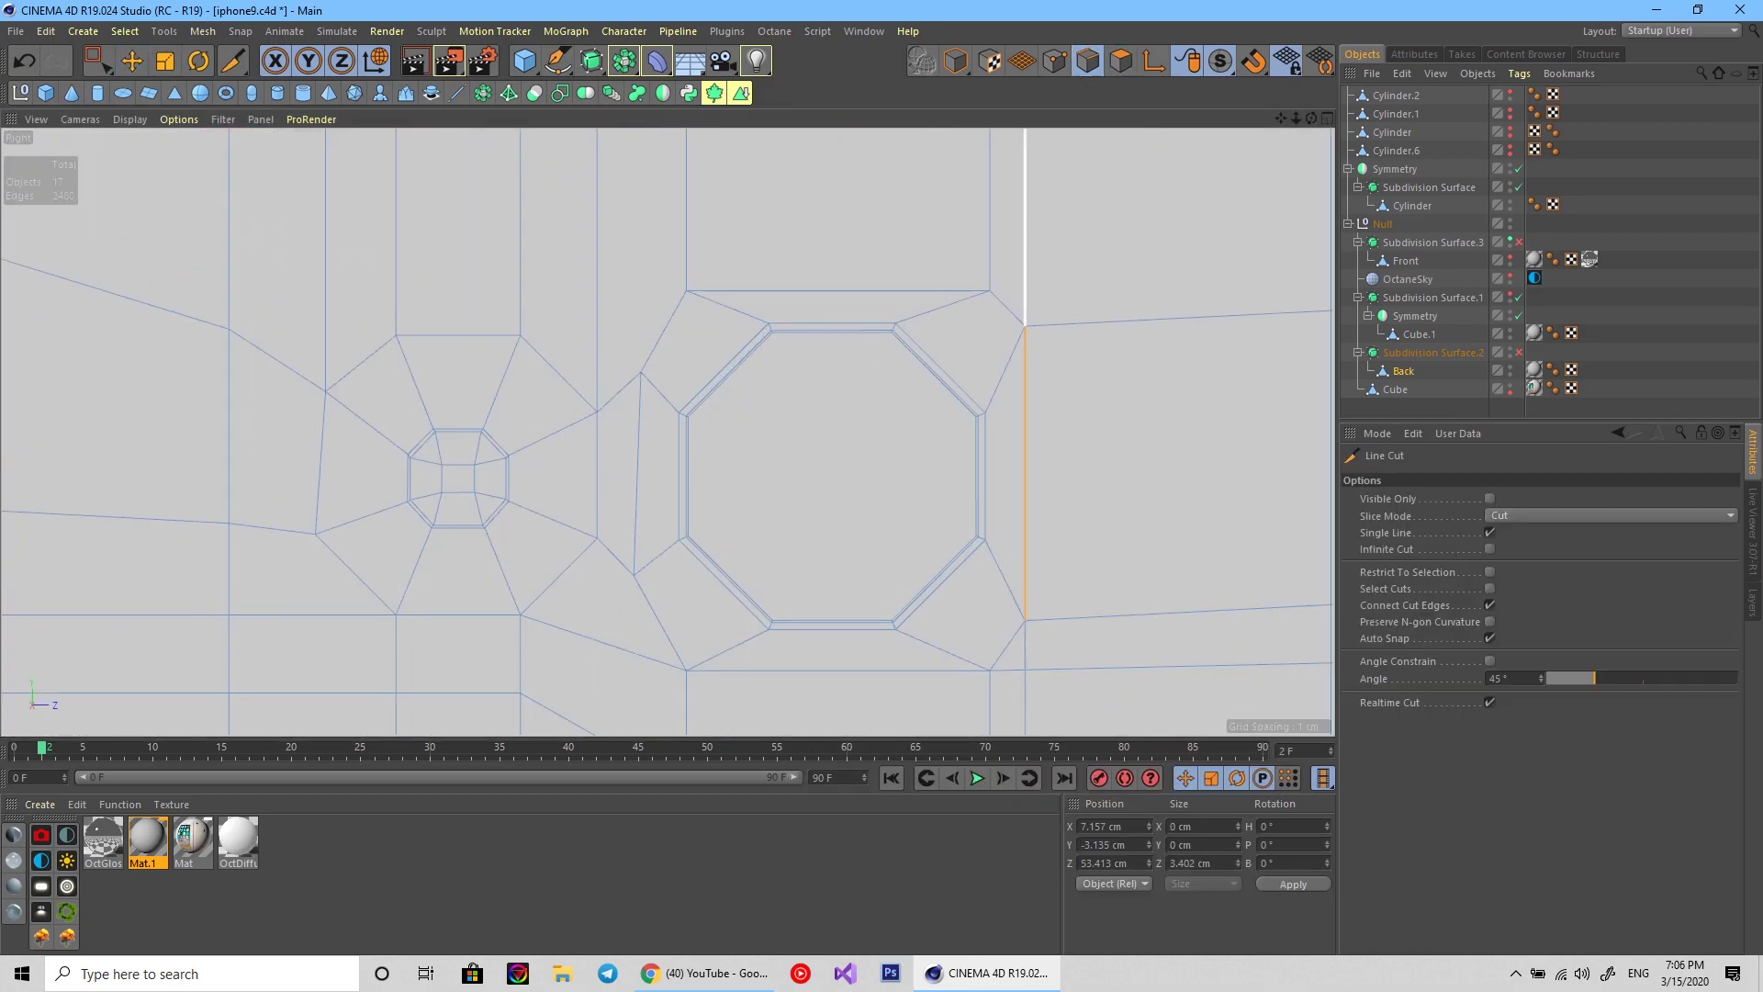
{"action": "right_click", "coordinate": [1013, 411]}
{"action": "left_click", "coordinate": [1056, 587]}
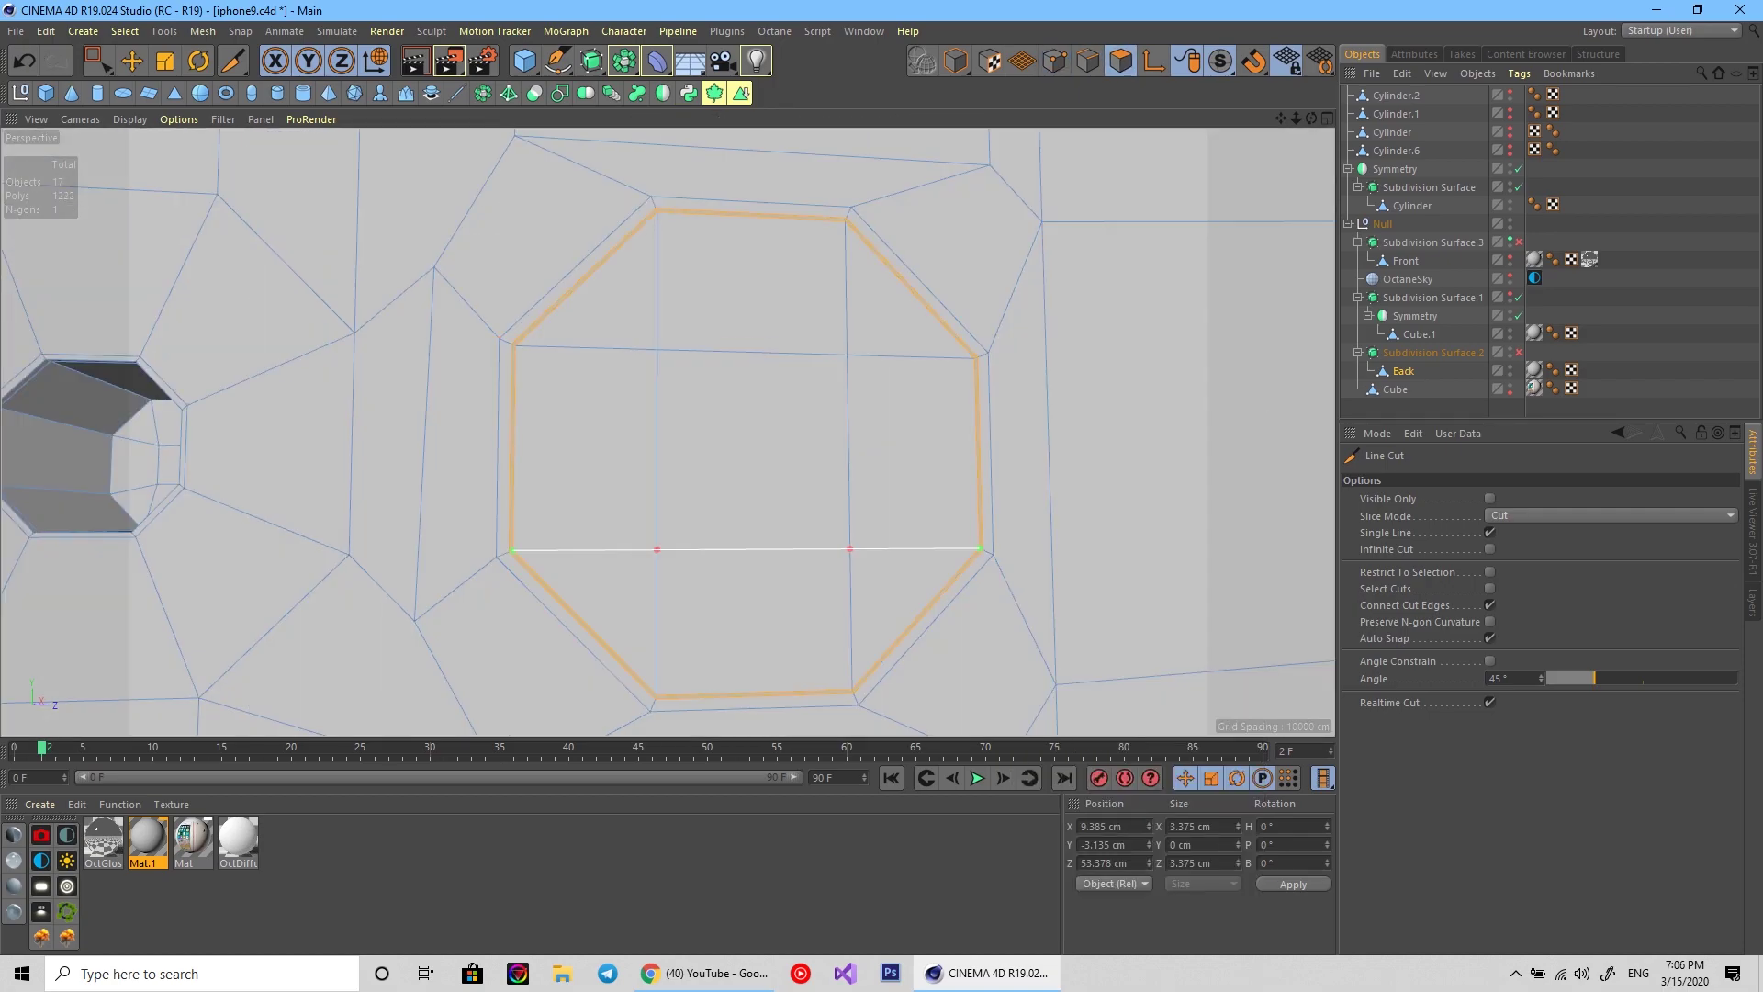
{"action": "key", "text": "F1"}
{"action": "key", "text": "ctrl+z"}
{"action": "key", "text": "ctrl+z"}
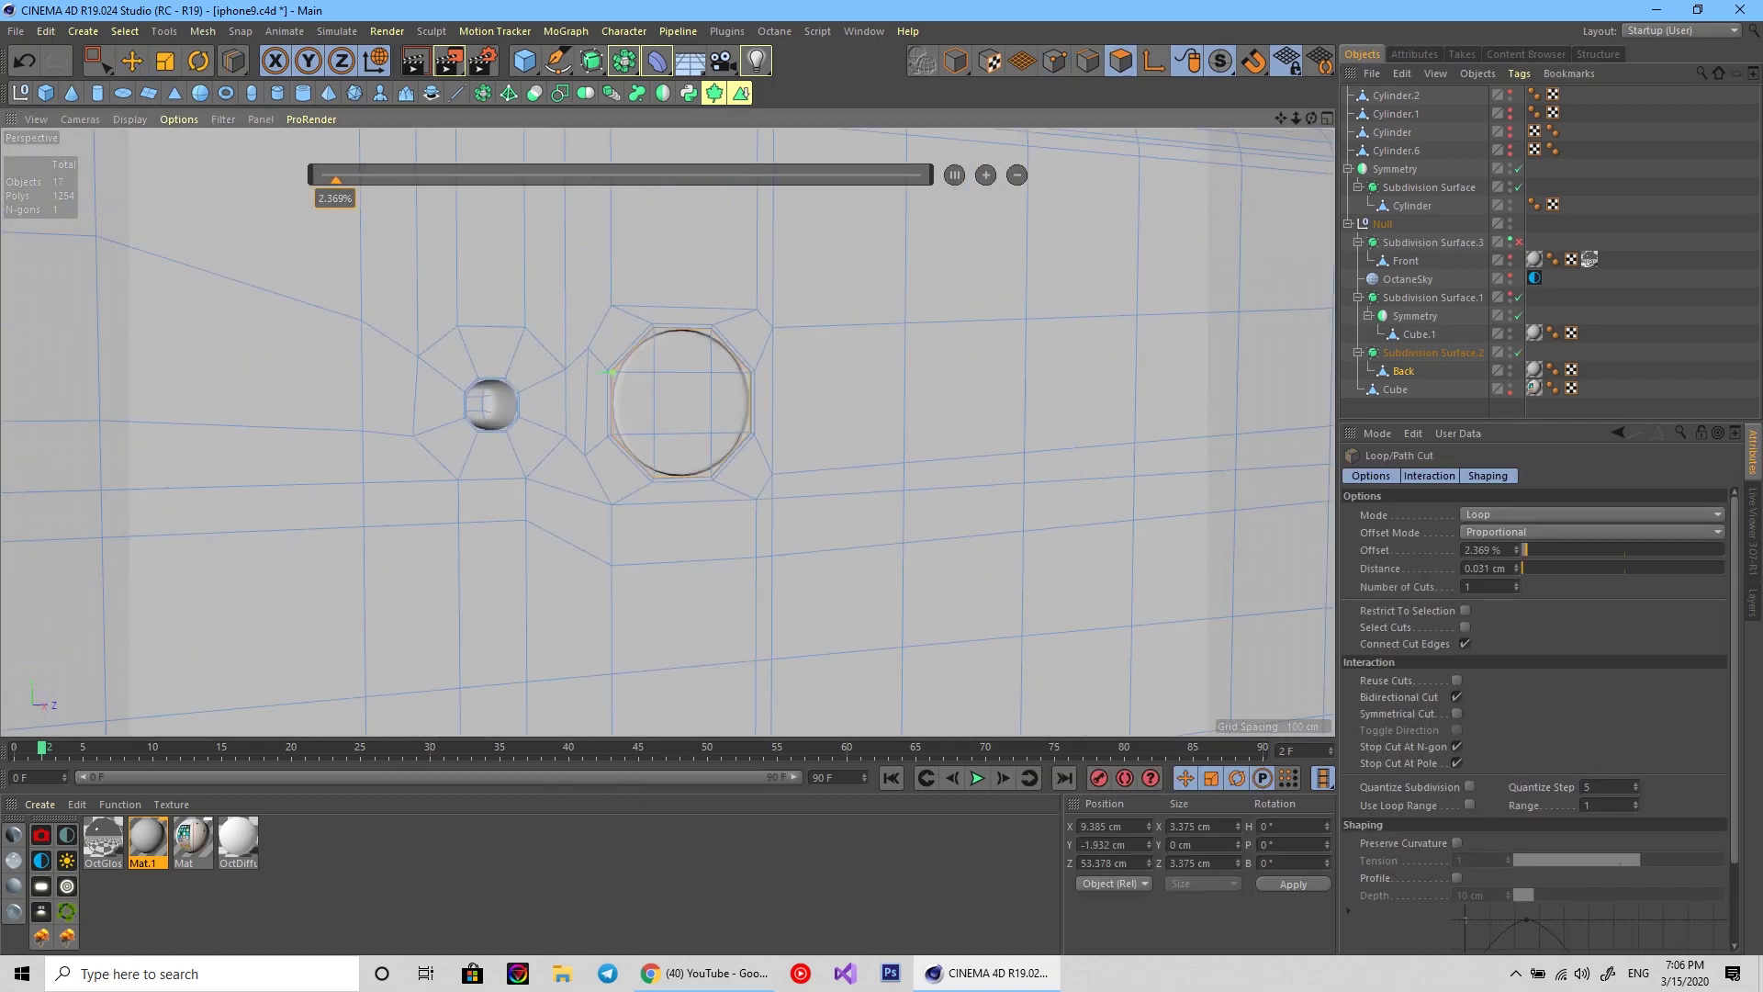
{"action": "key", "text": "ctrl+z"}
{"action": "key", "text": "ctrl+z"}
{"action": "key", "text": "ctrl+z"}
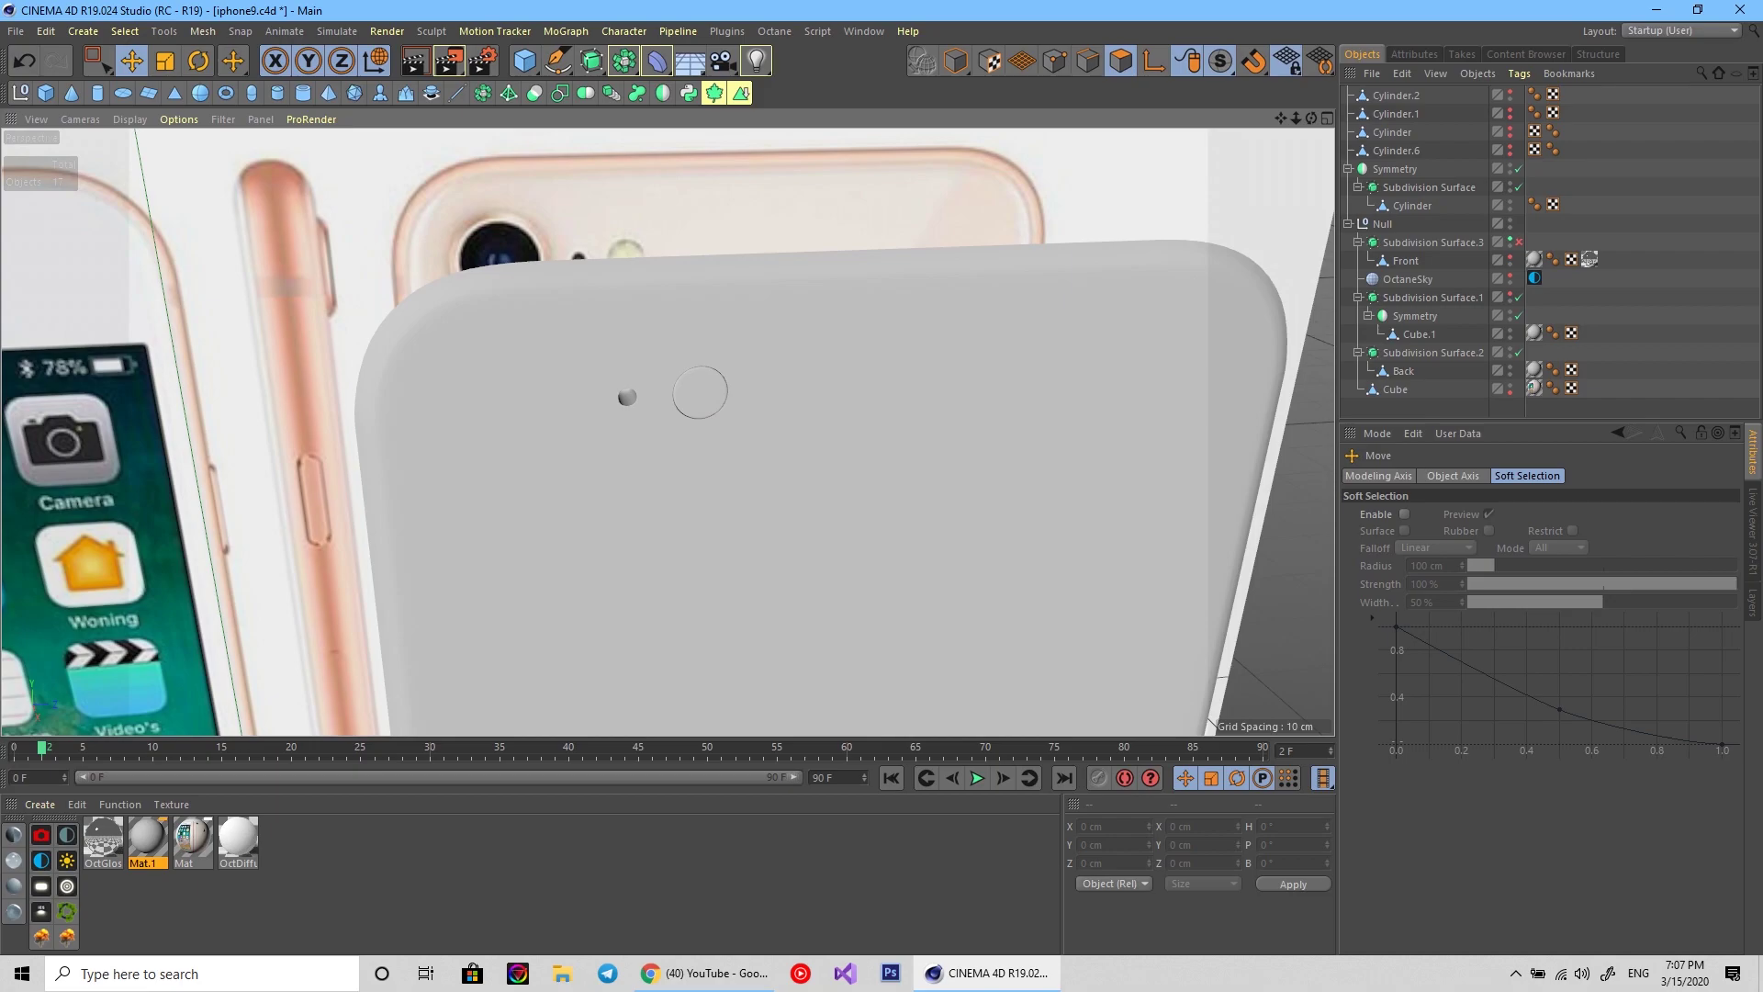
{"action": "key", "text": "ctrl+z"}
{"action": "key", "text": "ctrl+z"}
{"action": "key", "text": "ctrl+z"}
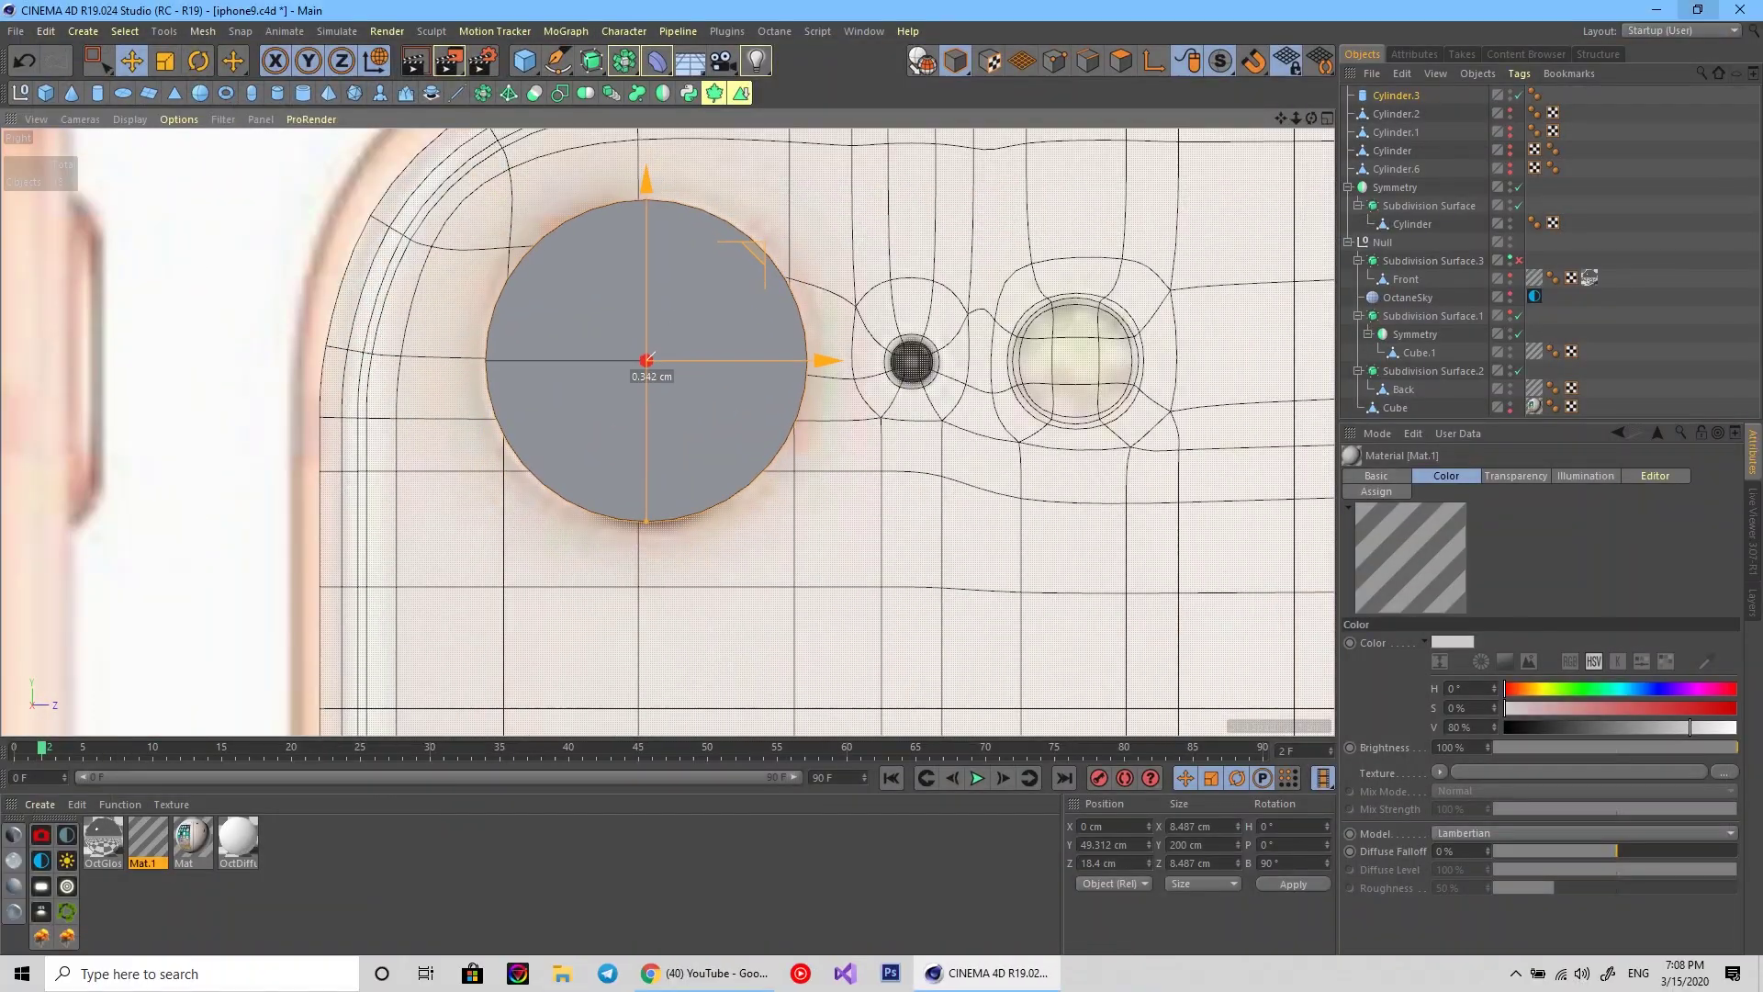
In the four-view layout, nudge the cylinder slightly along X.
{"action": "middle_click", "coordinate": [648, 358]}
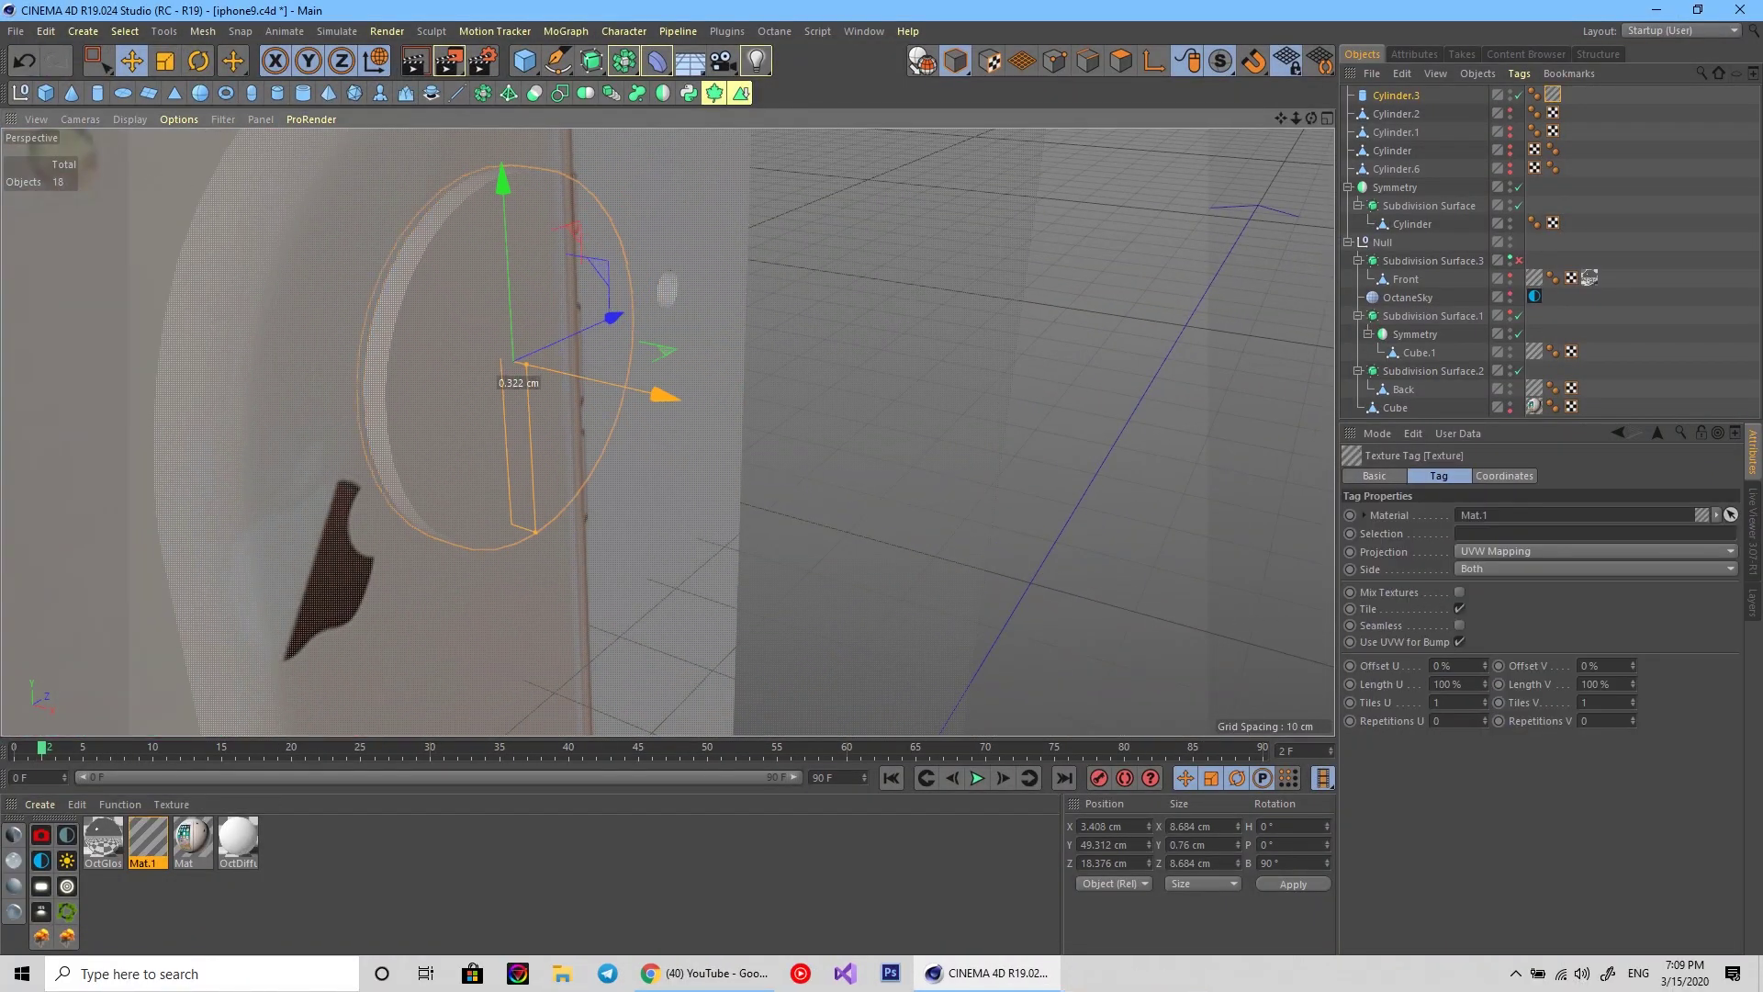
{"action": "left_click_drag", "start_coordinate": [518, 377], "coordinate": [528, 378]}
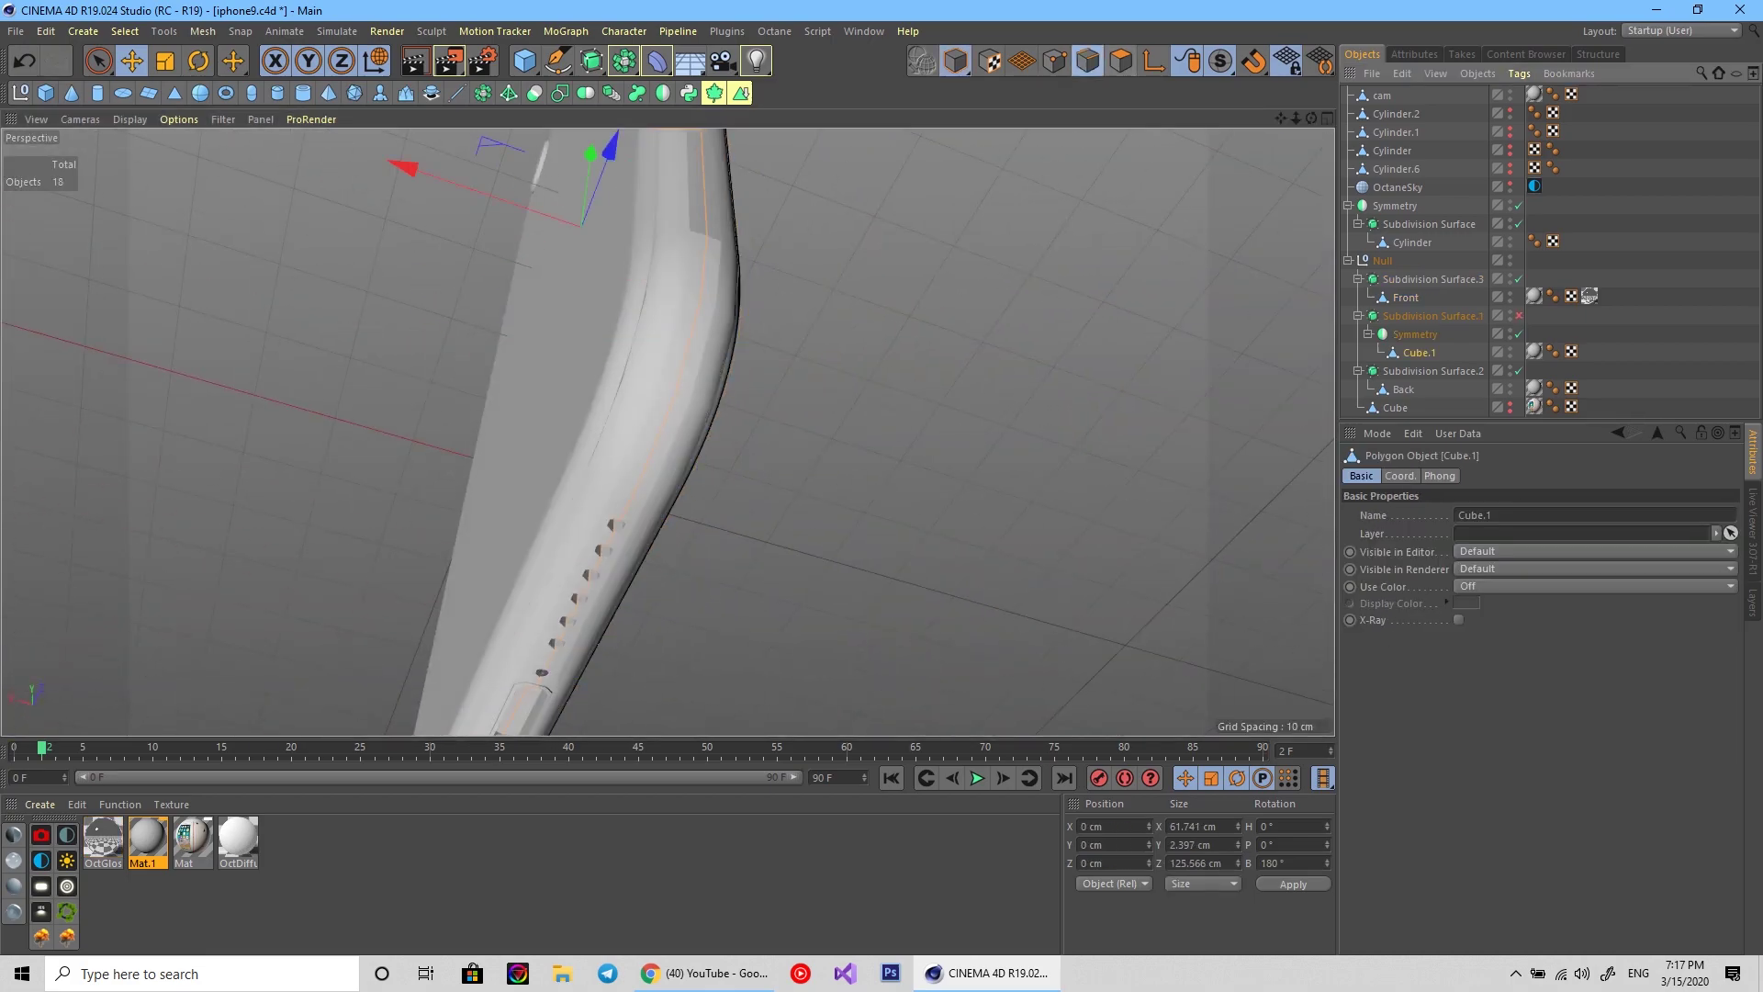
Add an edge loop near the charging port opening on Cube.1.
{"action": "left_click", "coordinate": [721, 412]}
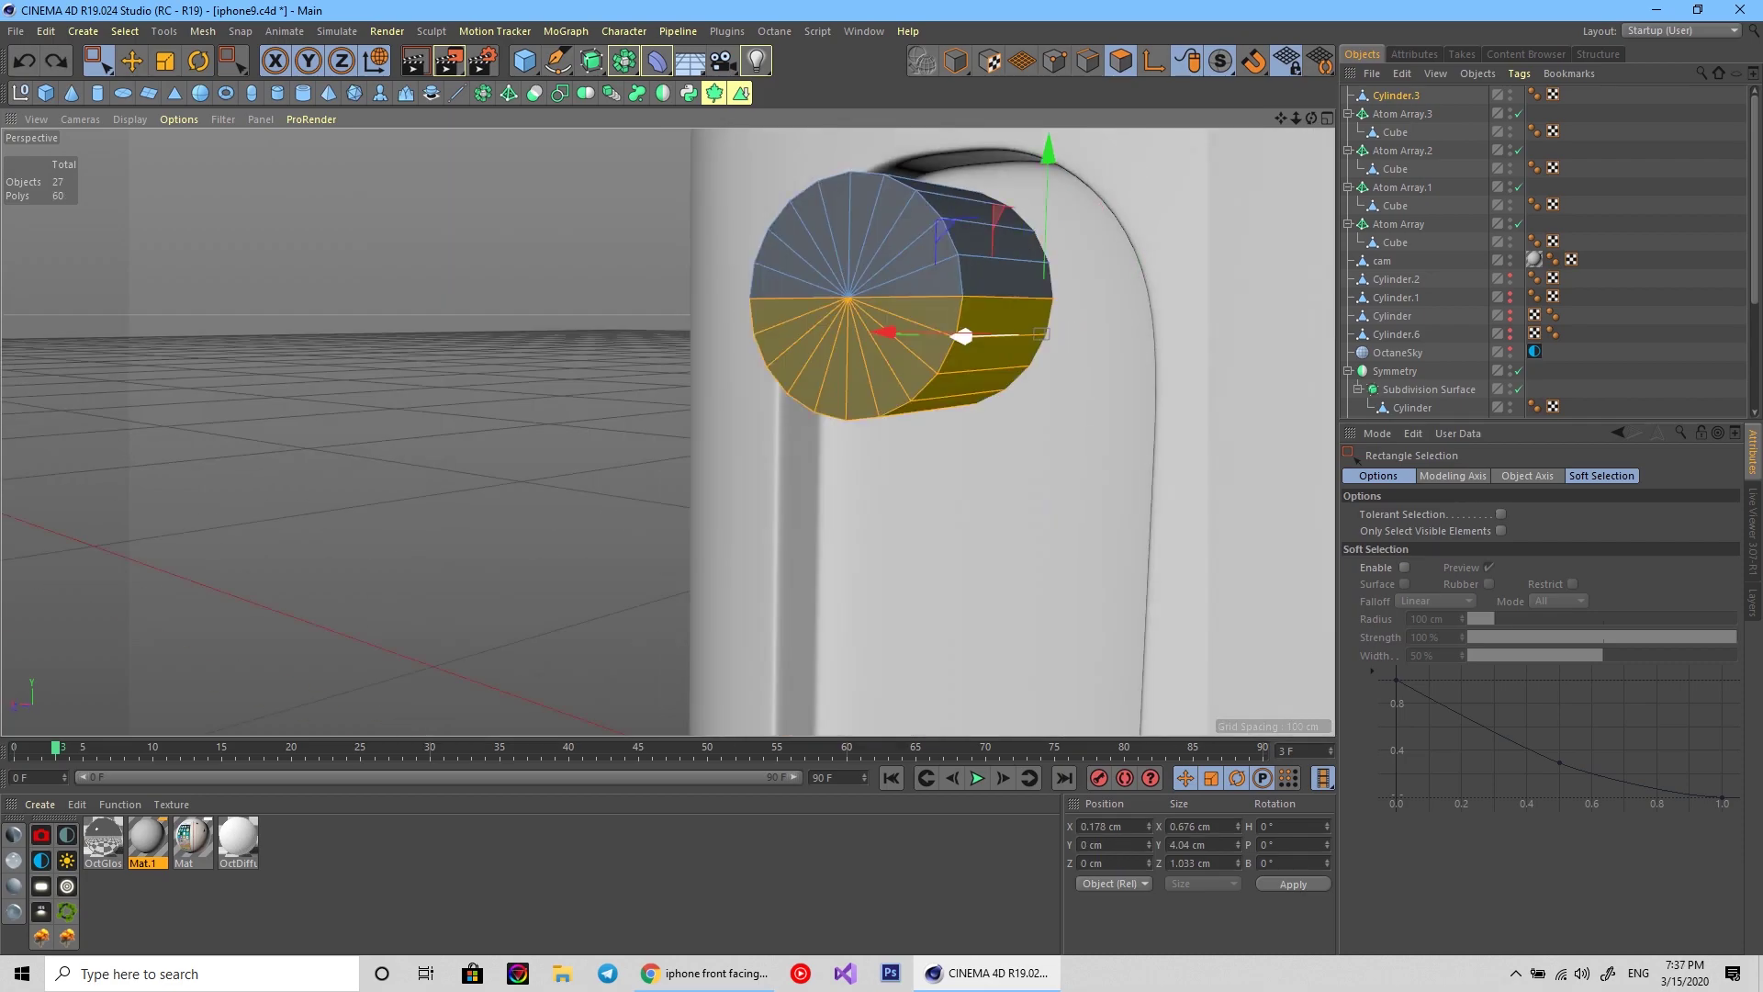
In the four-view layout, pick the Polygon Pen to draw new polygons.
{"action": "key", "text": "F5"}
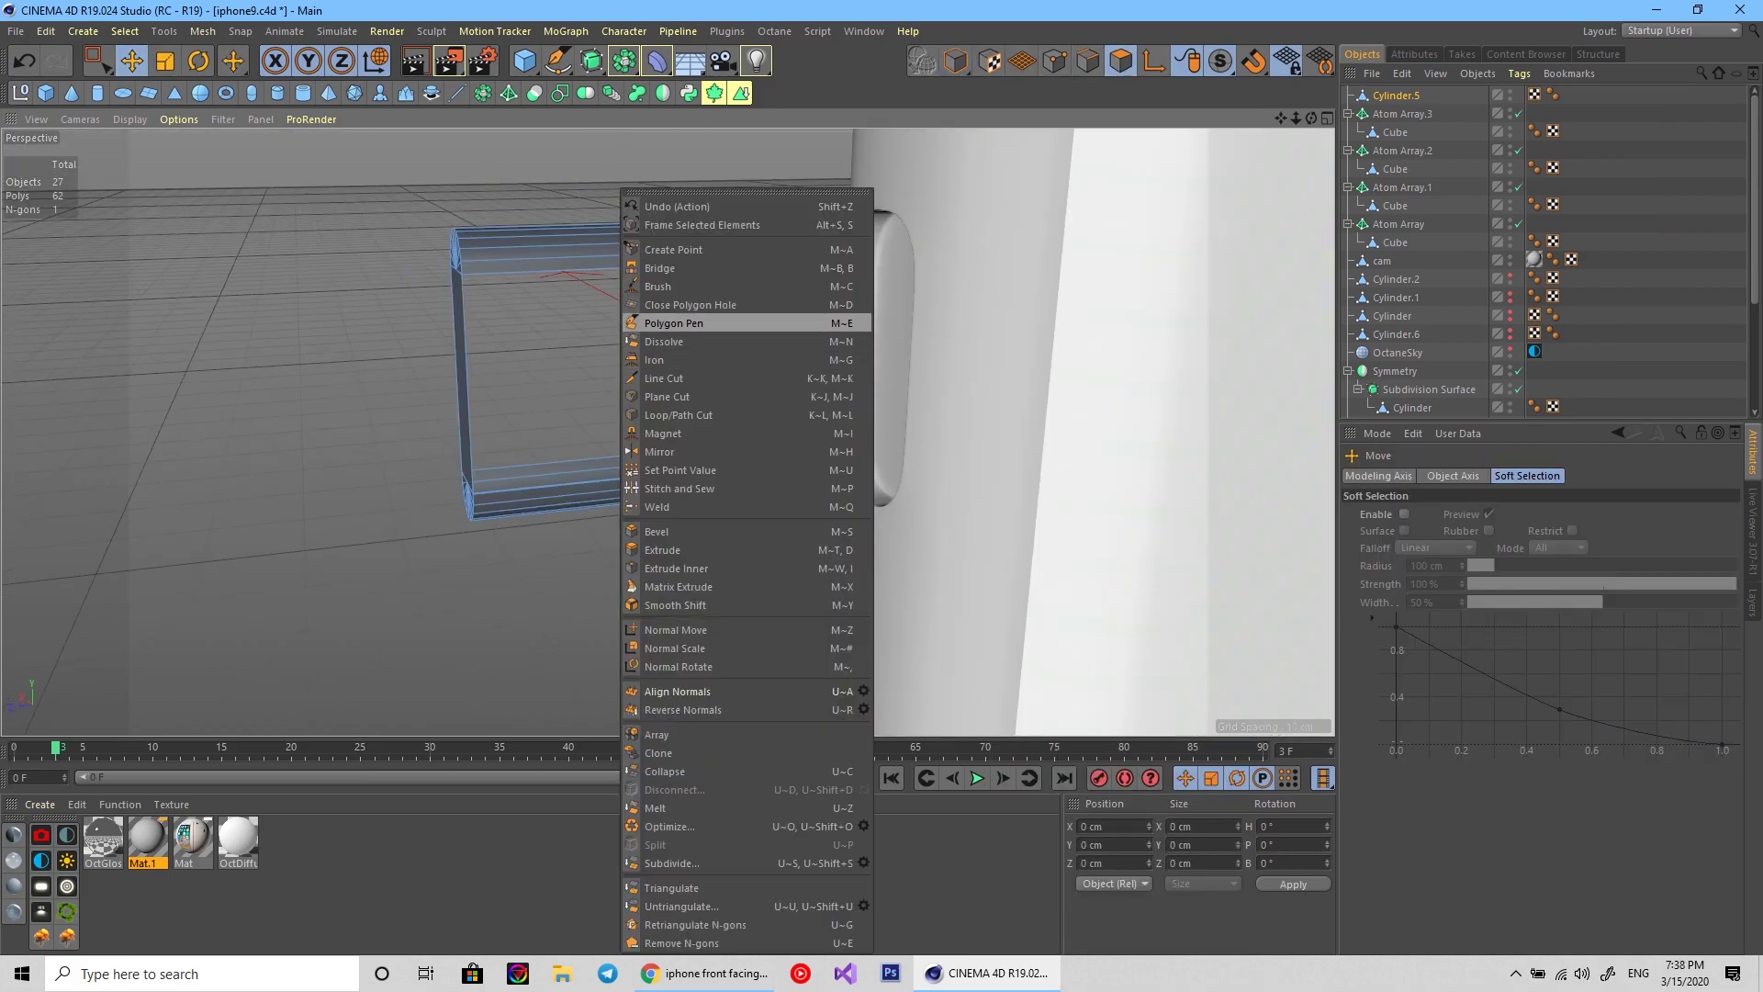
{"action": "left_click", "coordinate": [673, 323]}
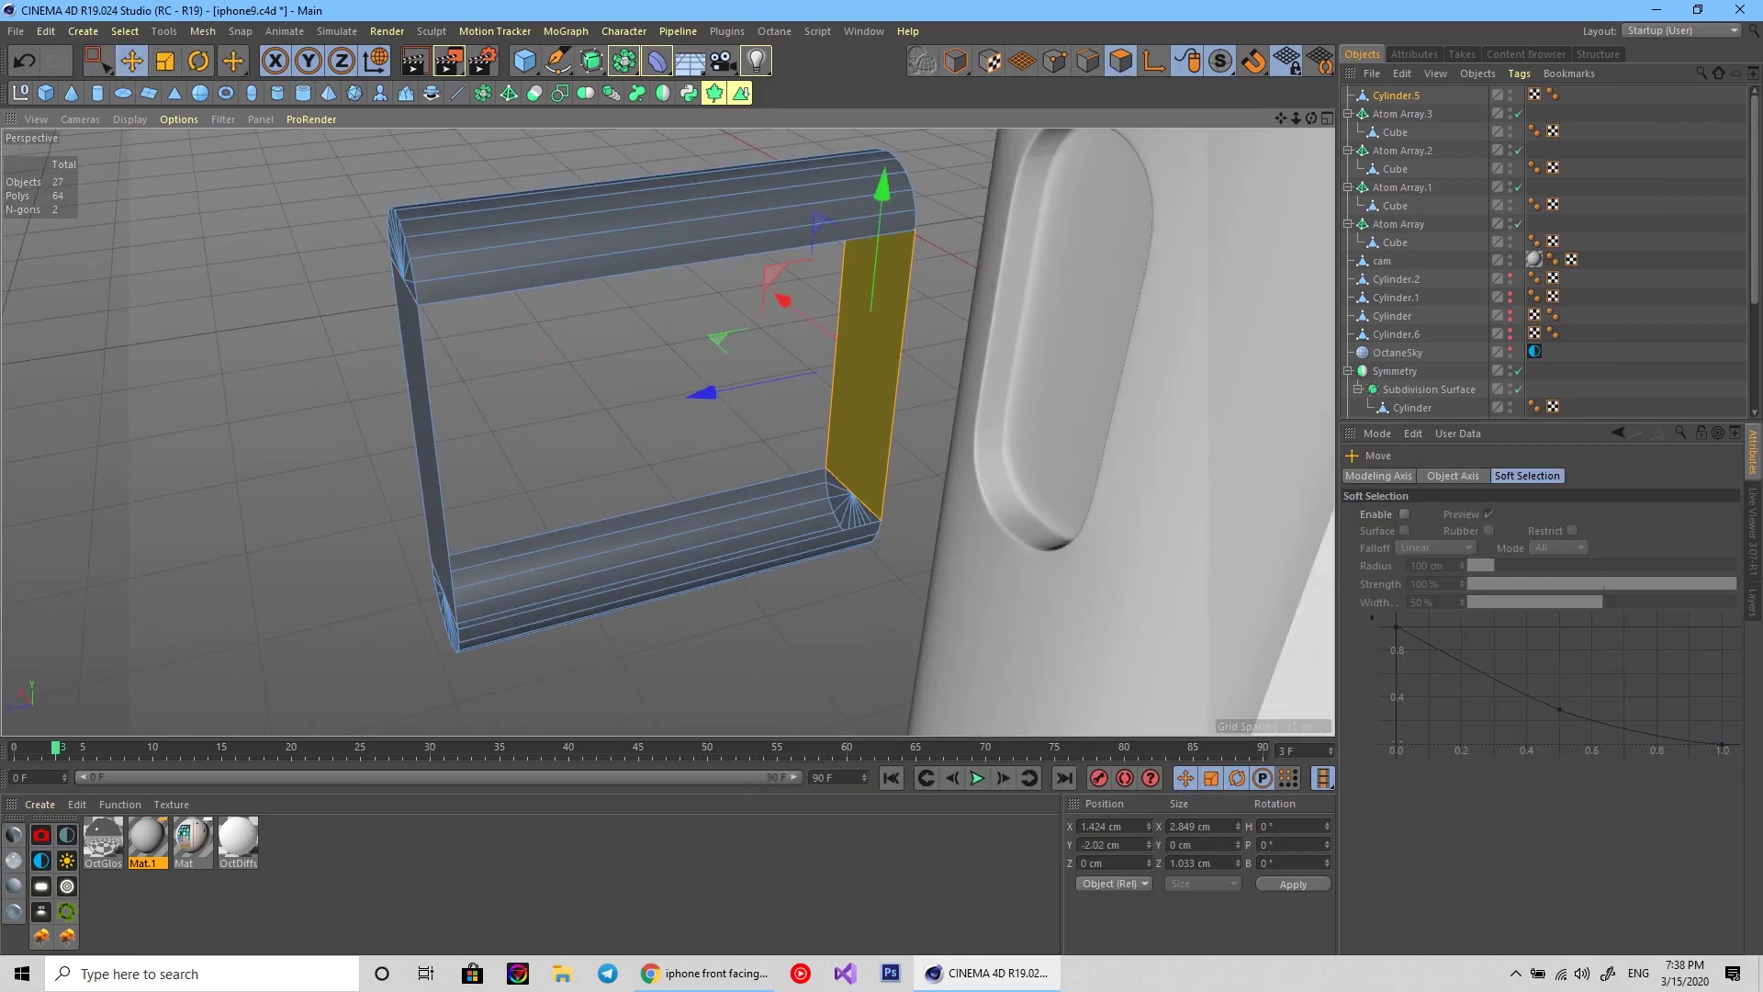